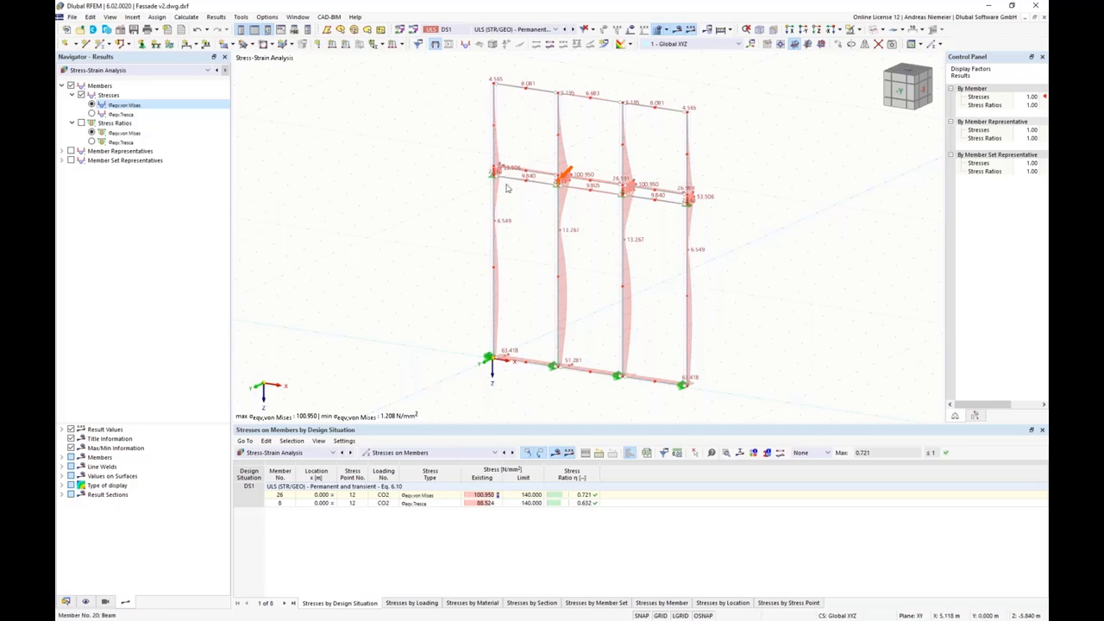
Display the Tresca equivalent stresses on the members and select both existing stress values in the results table.
key(Down)
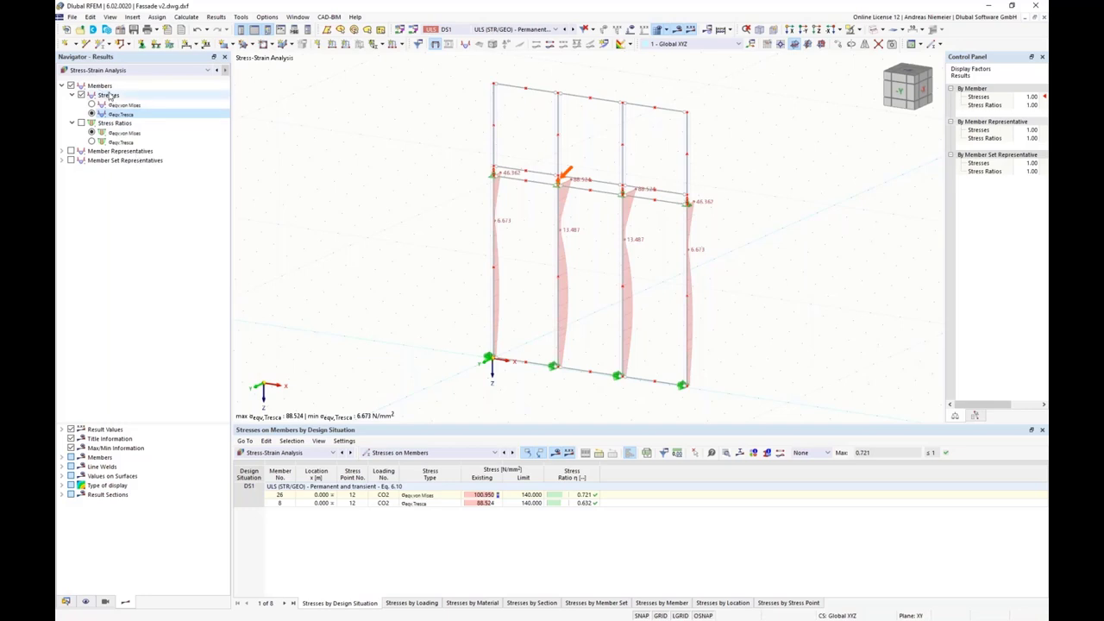
click(480, 495)
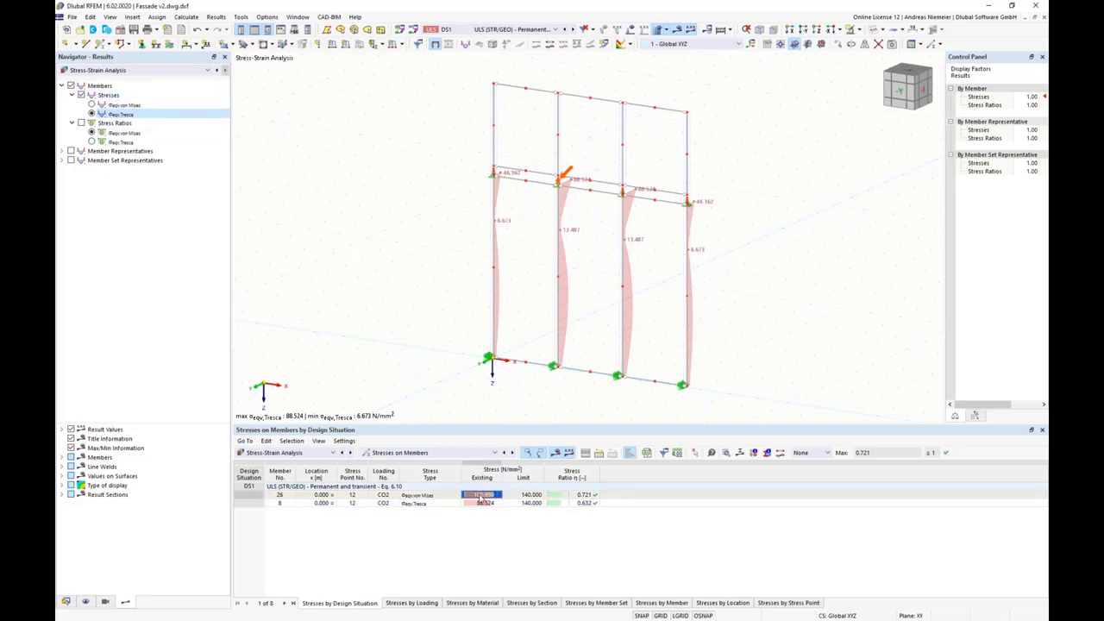
drag(480, 497, 481, 504)
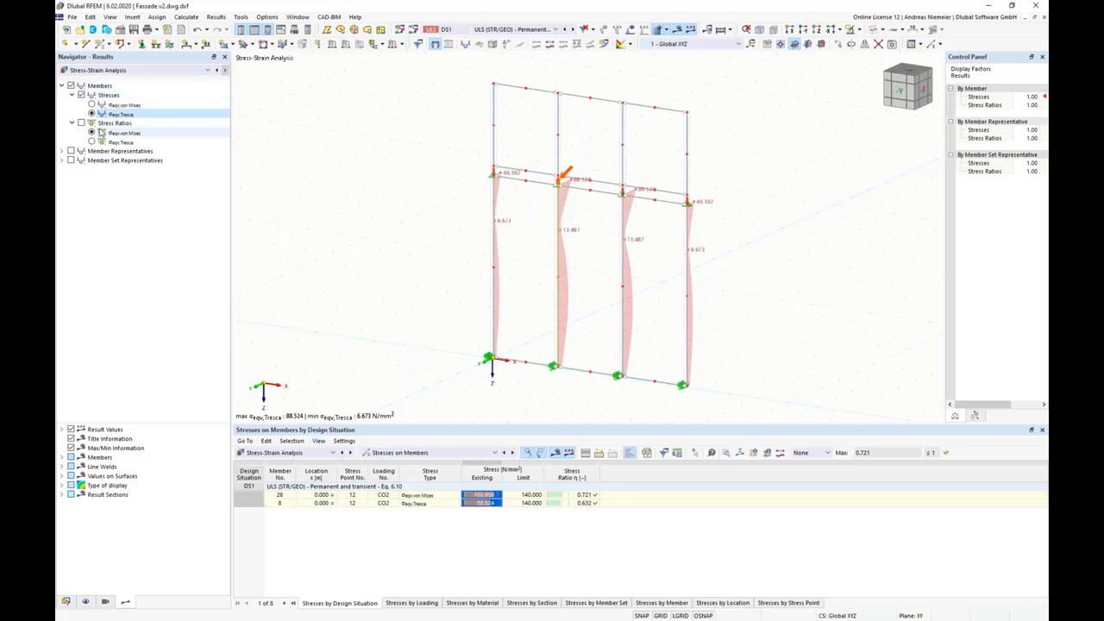
Display the von Mises stress ratios on the members and select both stress ratio values in the results table.
click(81, 123)
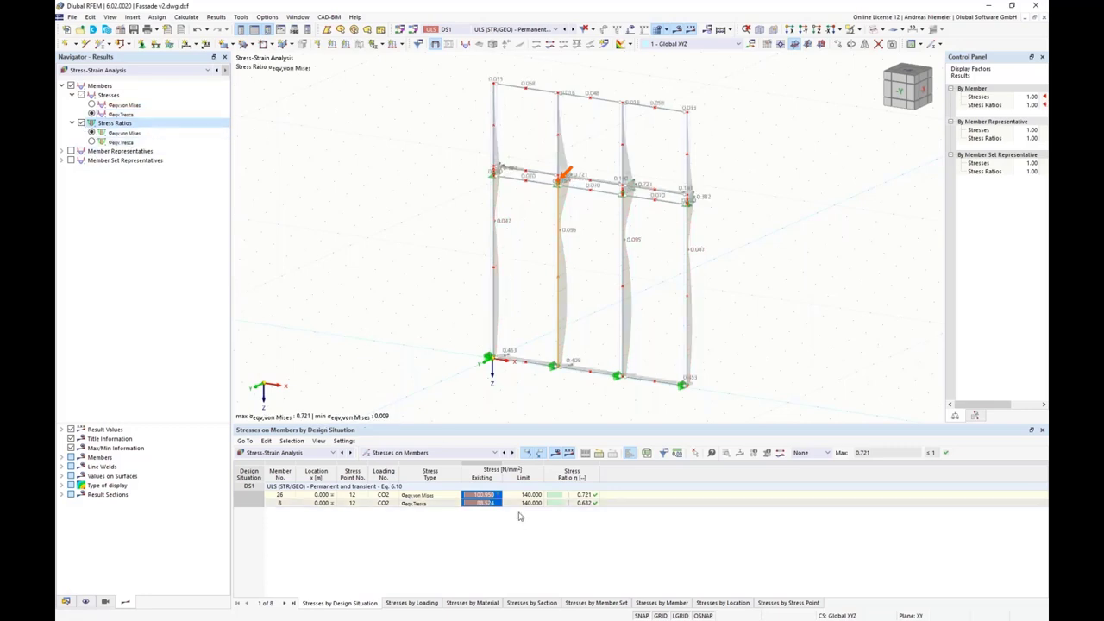
drag(571, 495, 571, 503)
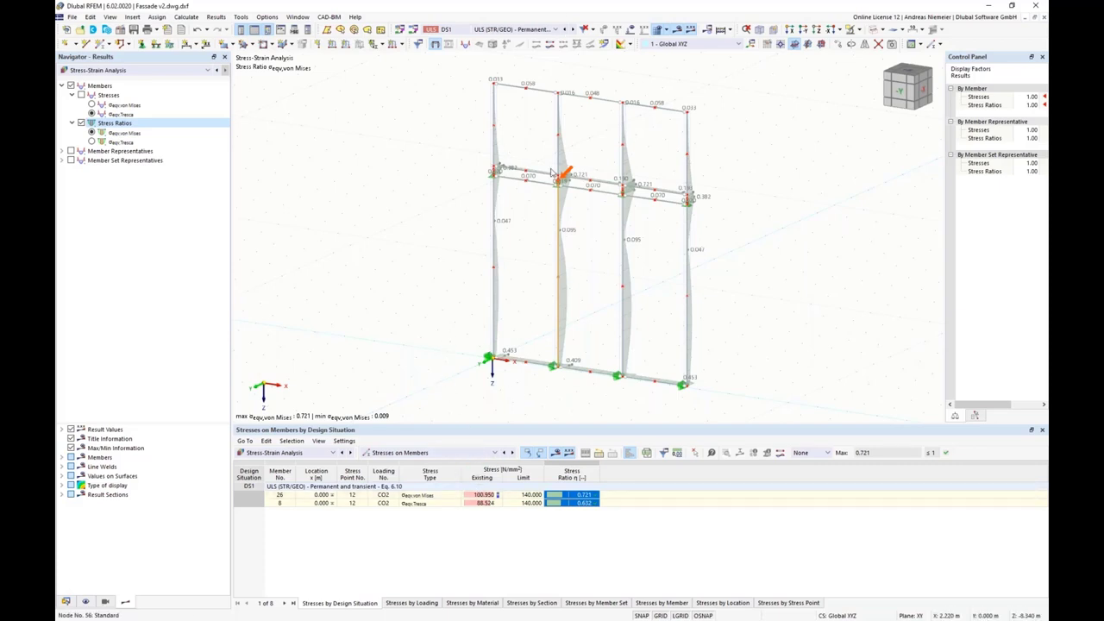
Review the Stresses on Members tables by loading, material, section and stress point, checking the CO2 result for member 26.
click(402, 453)
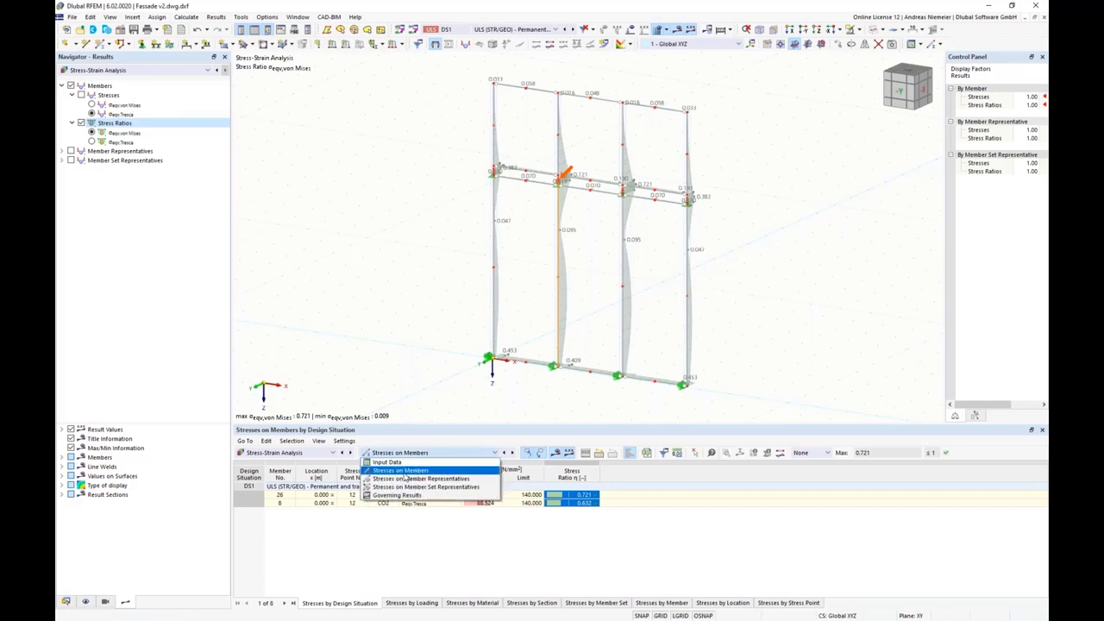
click(400, 470)
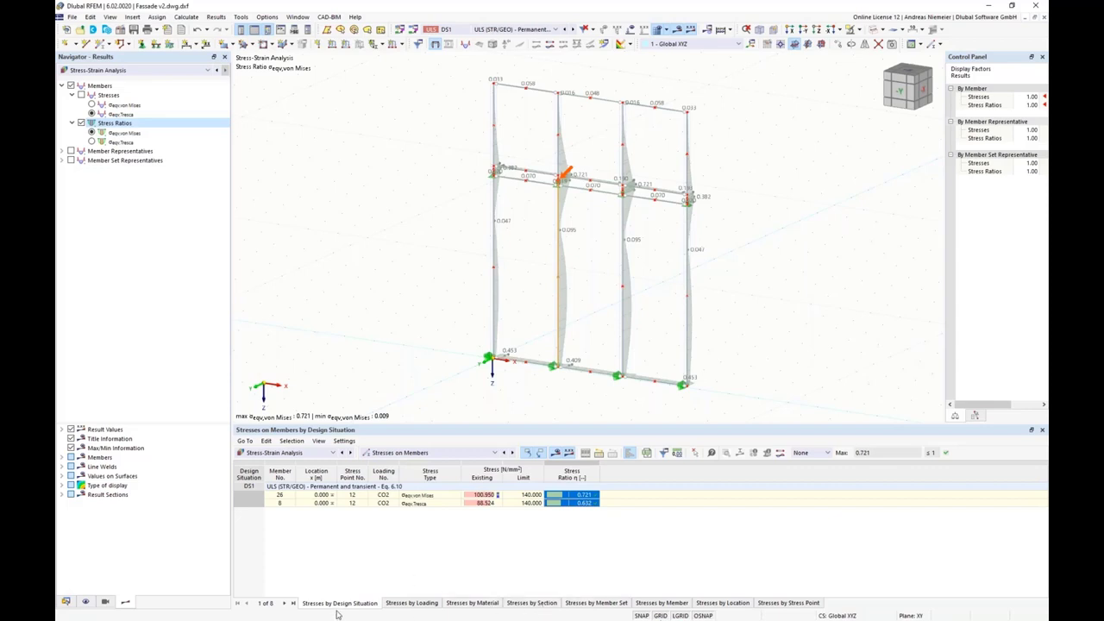
click(427, 605)
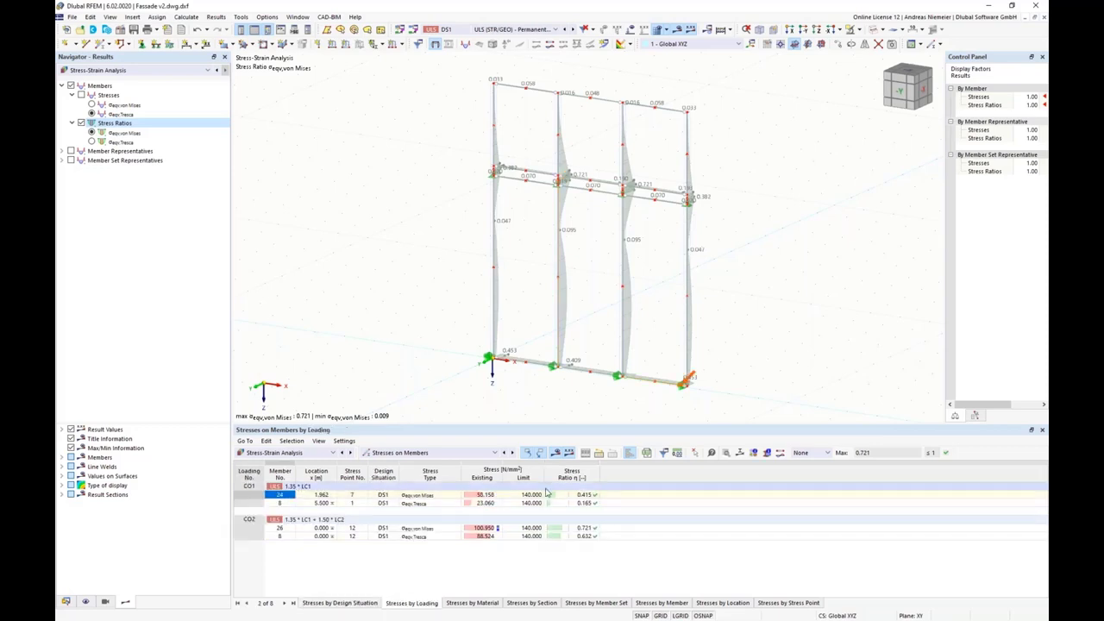
click(548, 528)
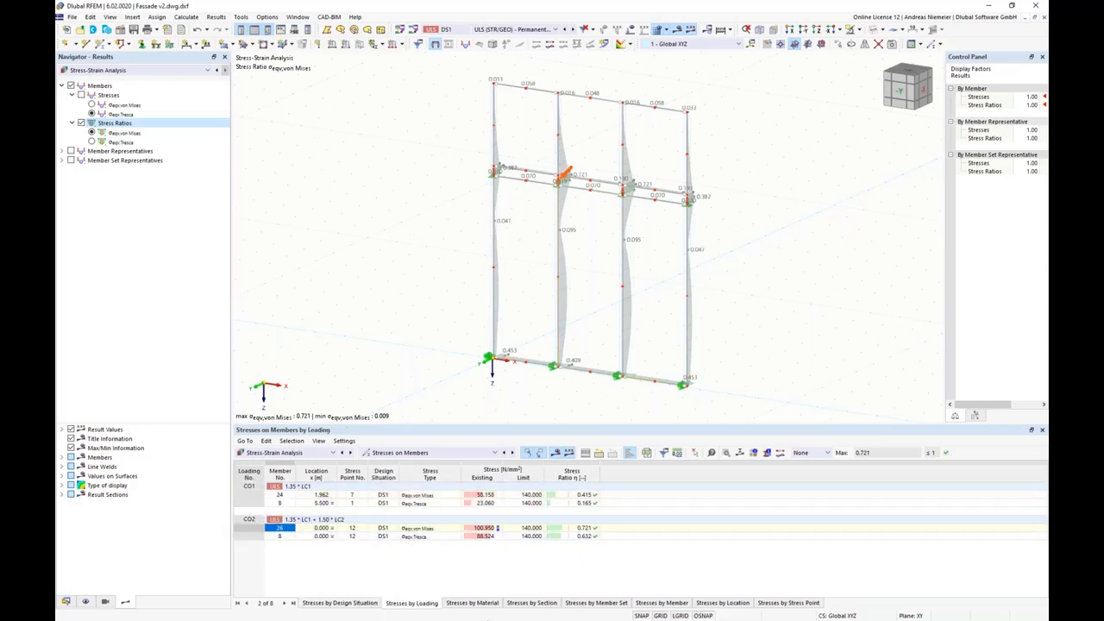
click(475, 603)
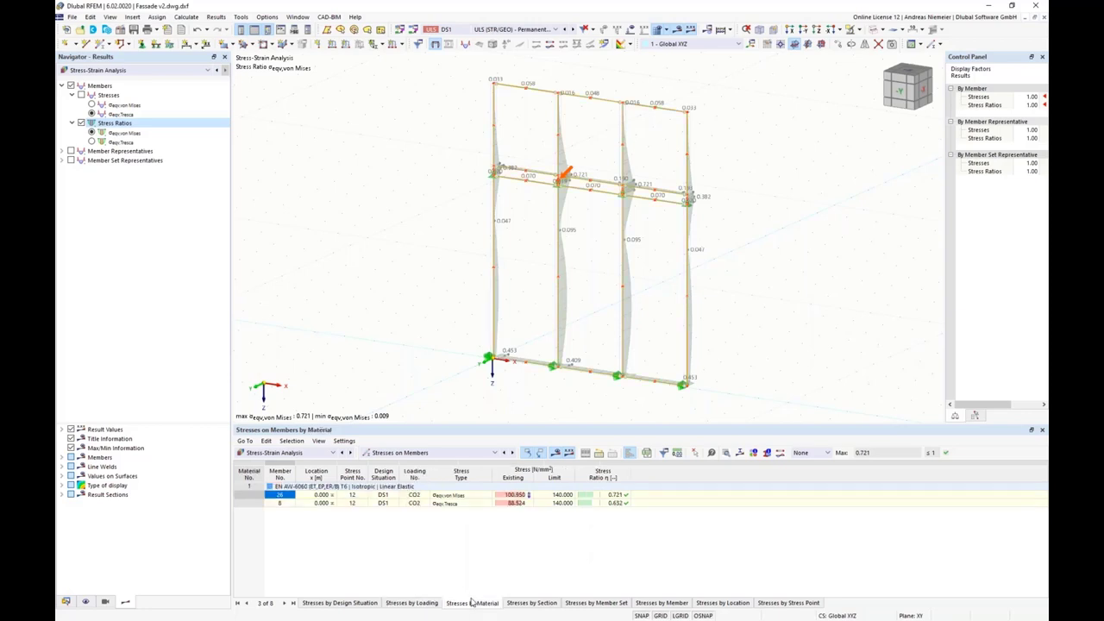
click(551, 606)
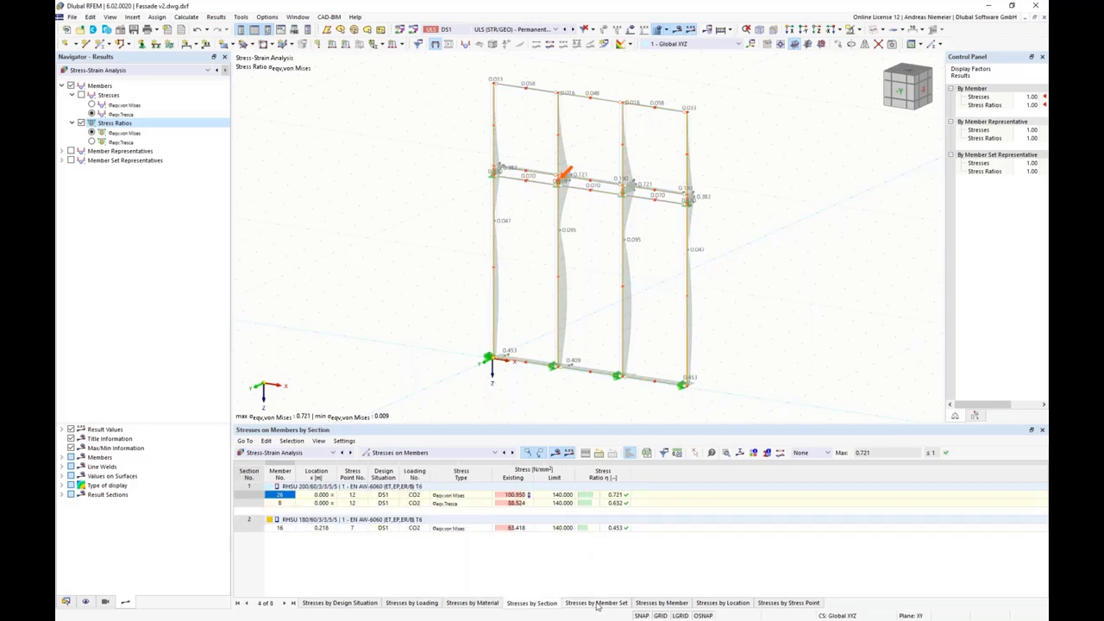
click(784, 604)
List the member stresses by location and go through member 1's locations up to x = 2.500 m.
click(722, 605)
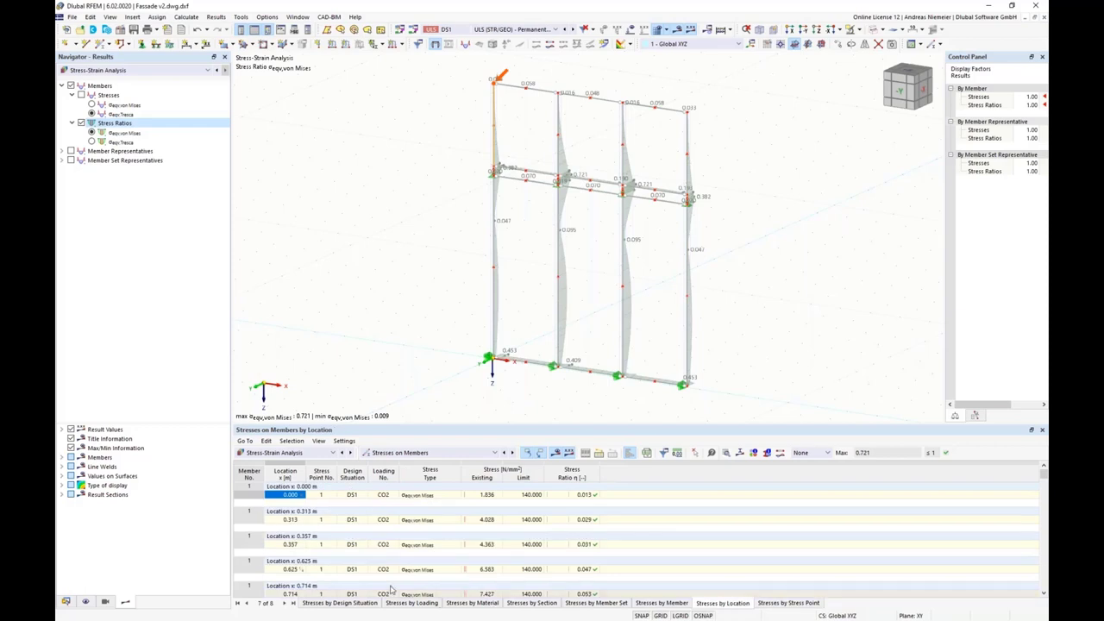
click(289, 520)
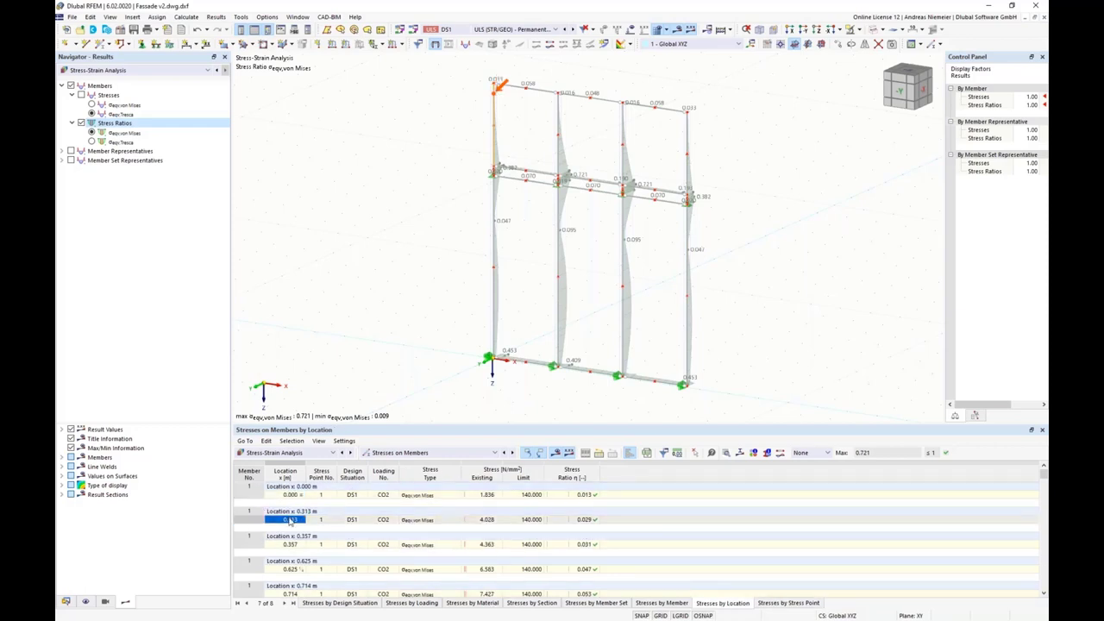
key(Down)
key(Down)
key(Down)
key(Down)
key(Down)
key(Down)
key(Down)
key(Down)
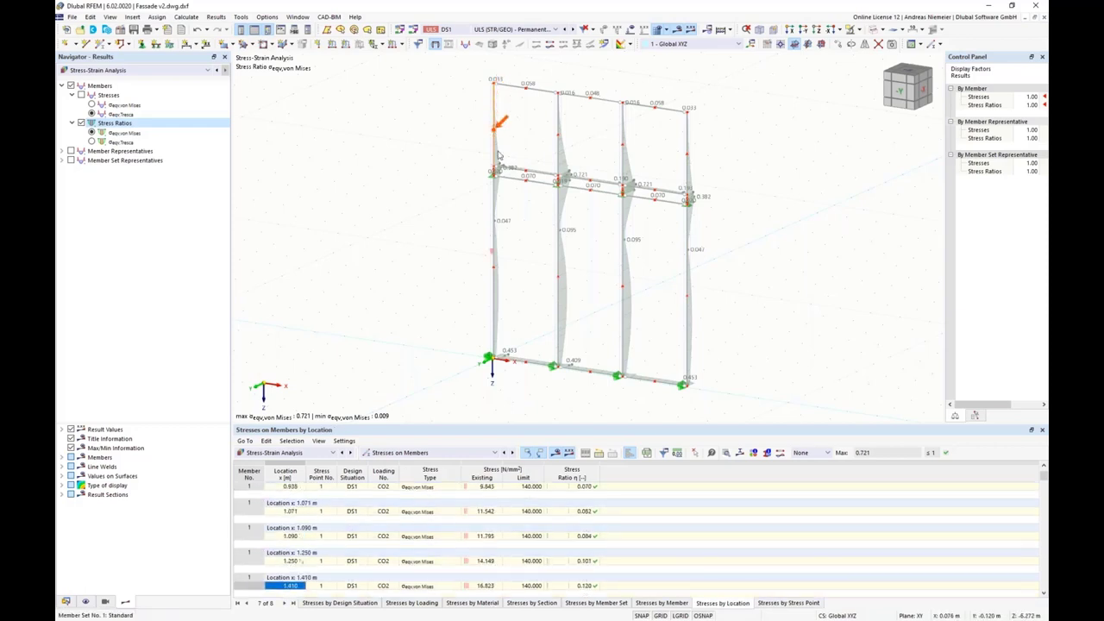
key(Down)
key(Down)
key(Down)
key(Down)
key(Down)
key(Down)
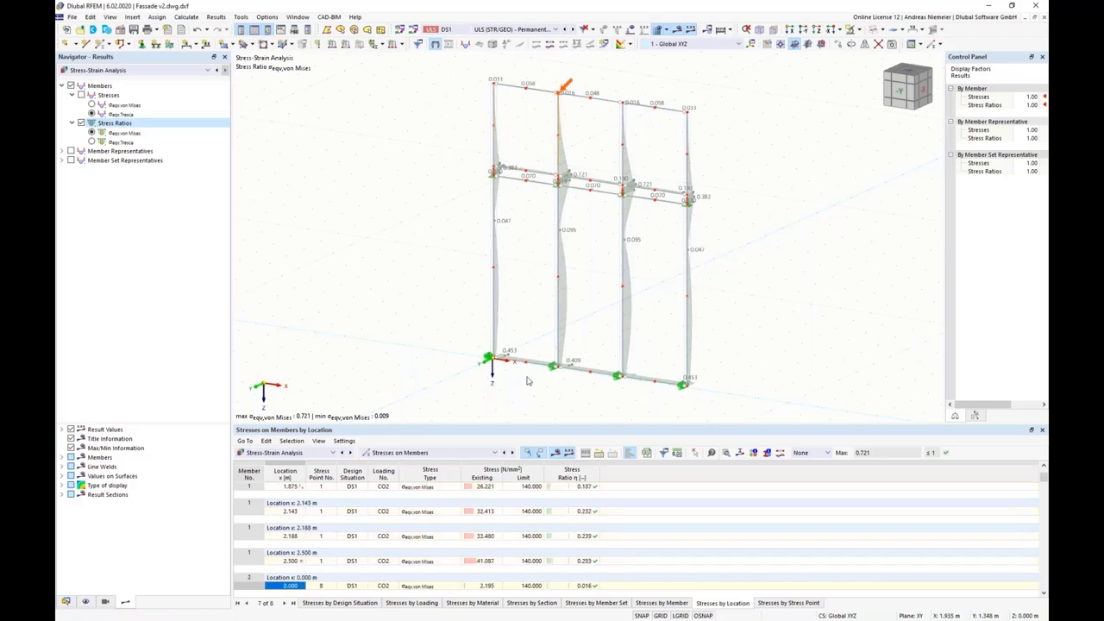
key(Up)
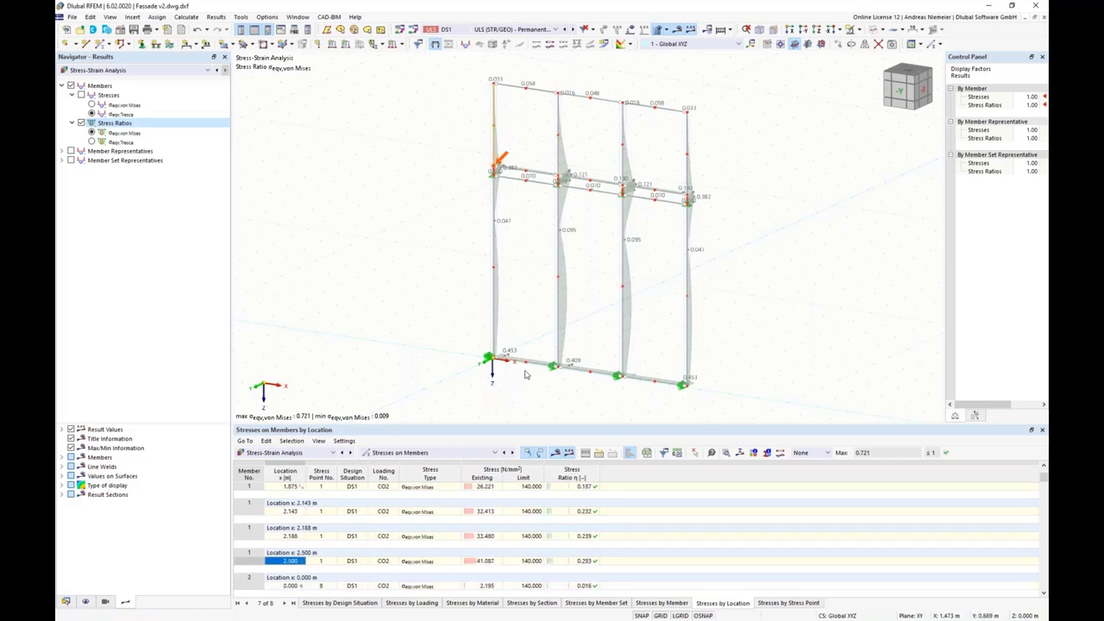
Open the result details for member 1 at x = 2.500 m and examine its material properties, section properties and design internal forces.
click(589, 563)
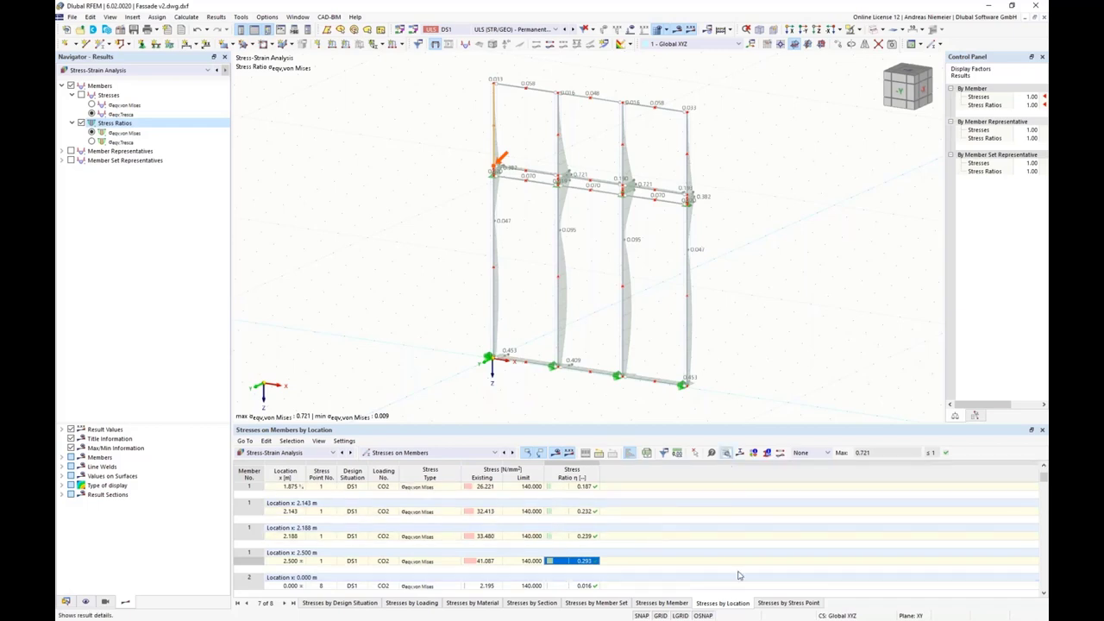
click(726, 452)
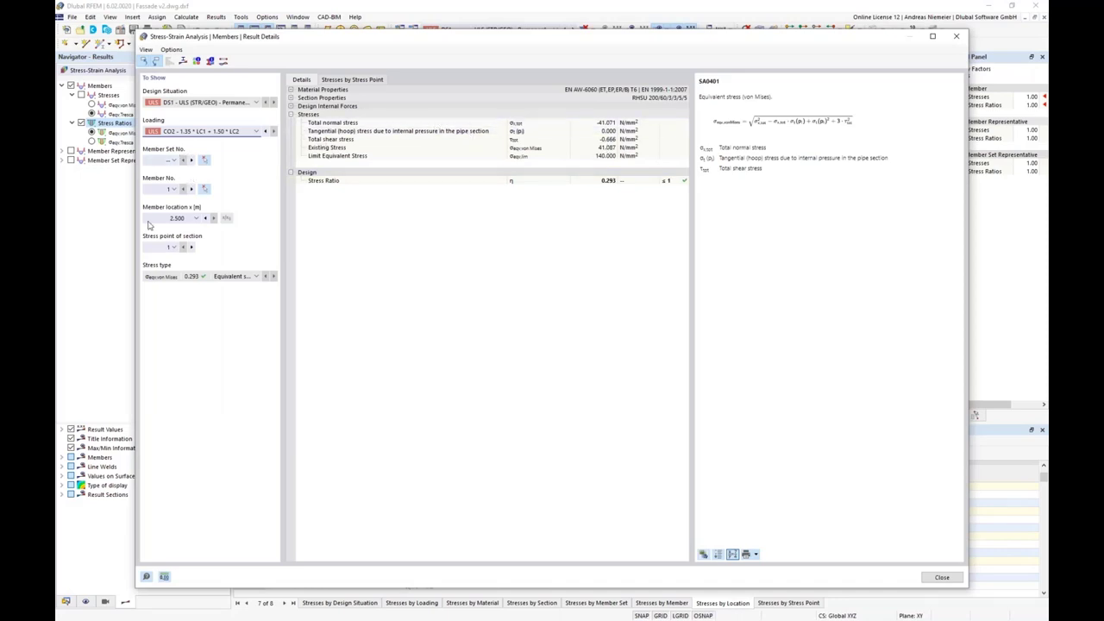
click(290, 90)
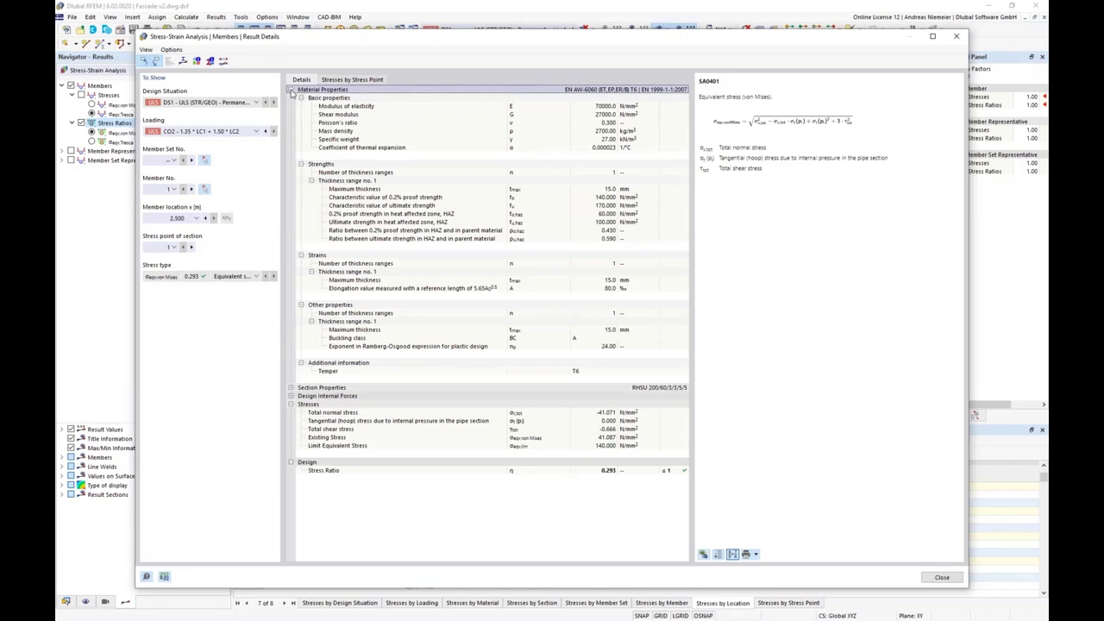
click(290, 90)
click(291, 98)
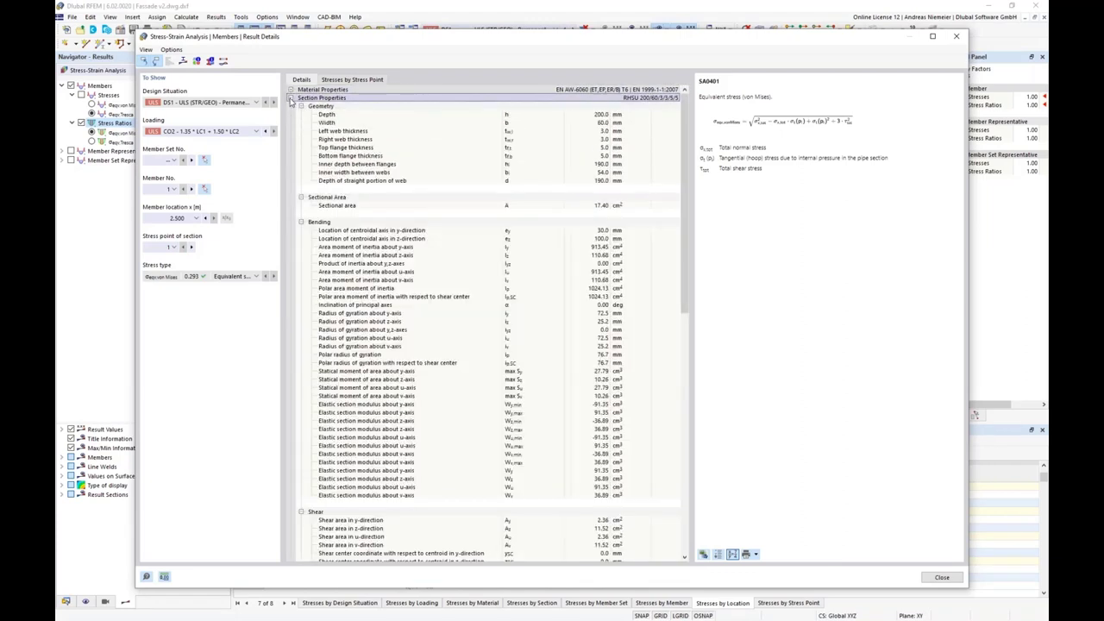
click(290, 97)
click(290, 105)
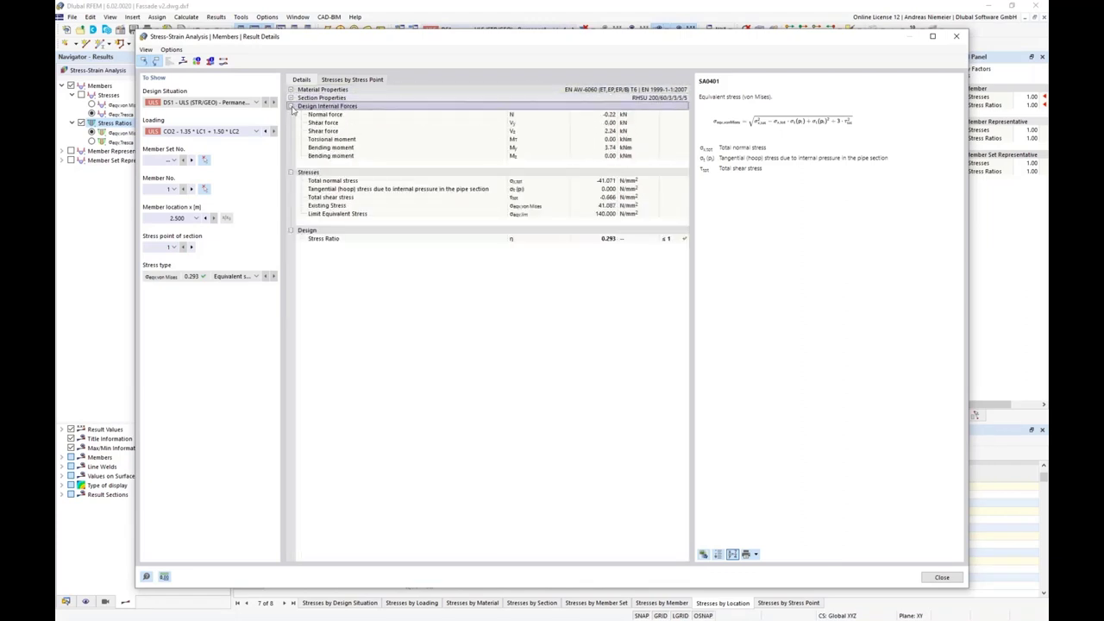
click(291, 106)
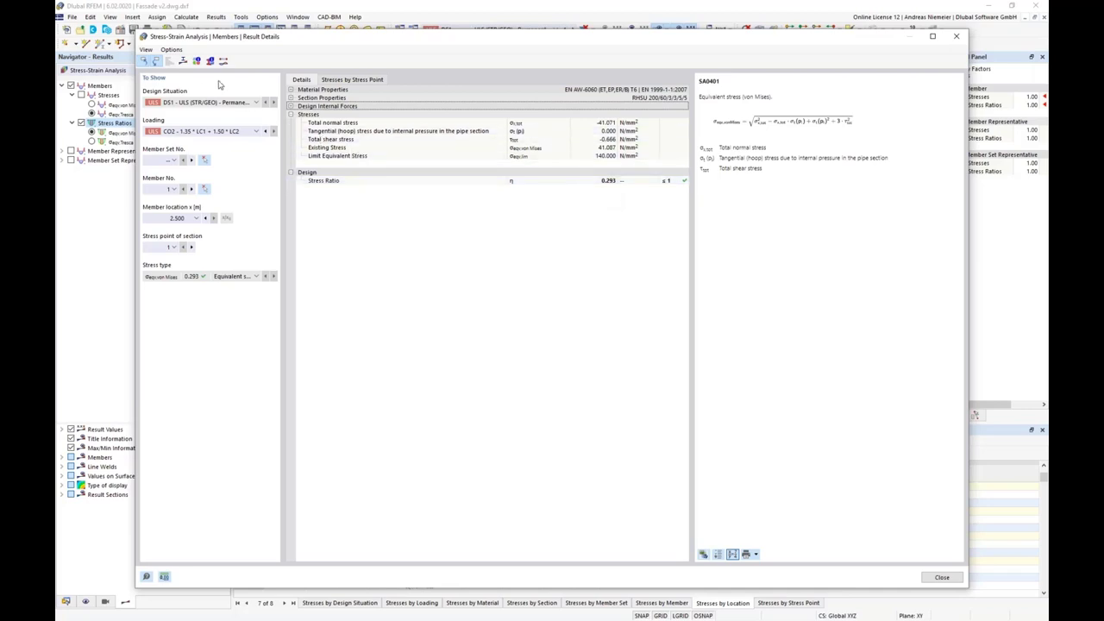
Open the stress diagram of the member's section and display the Stress Ratio distribution.
click(183, 61)
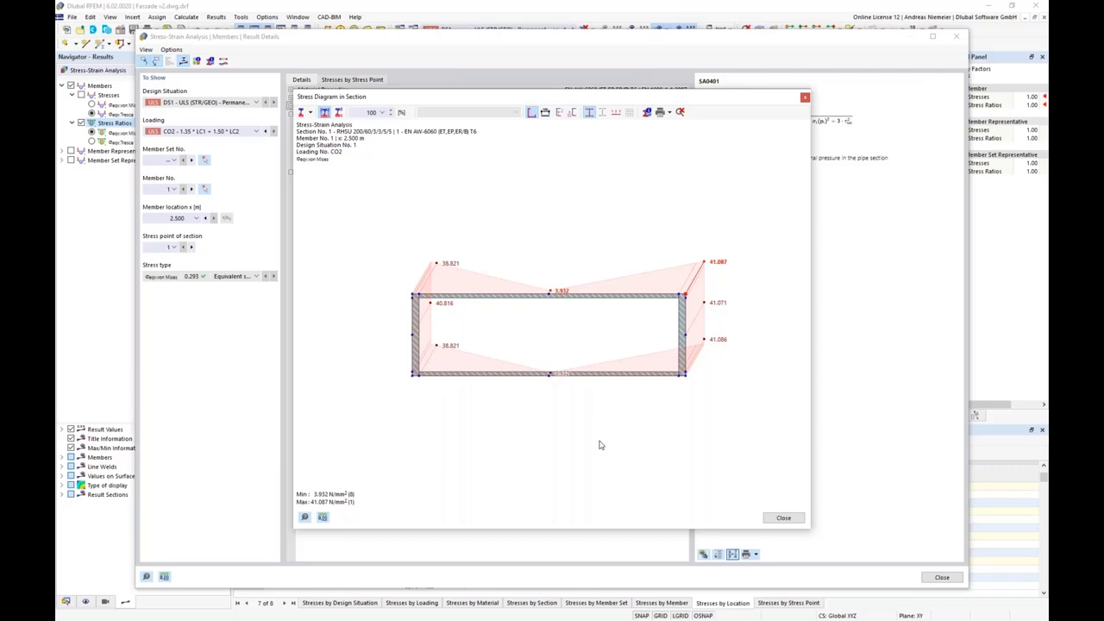
click(311, 113)
click(327, 138)
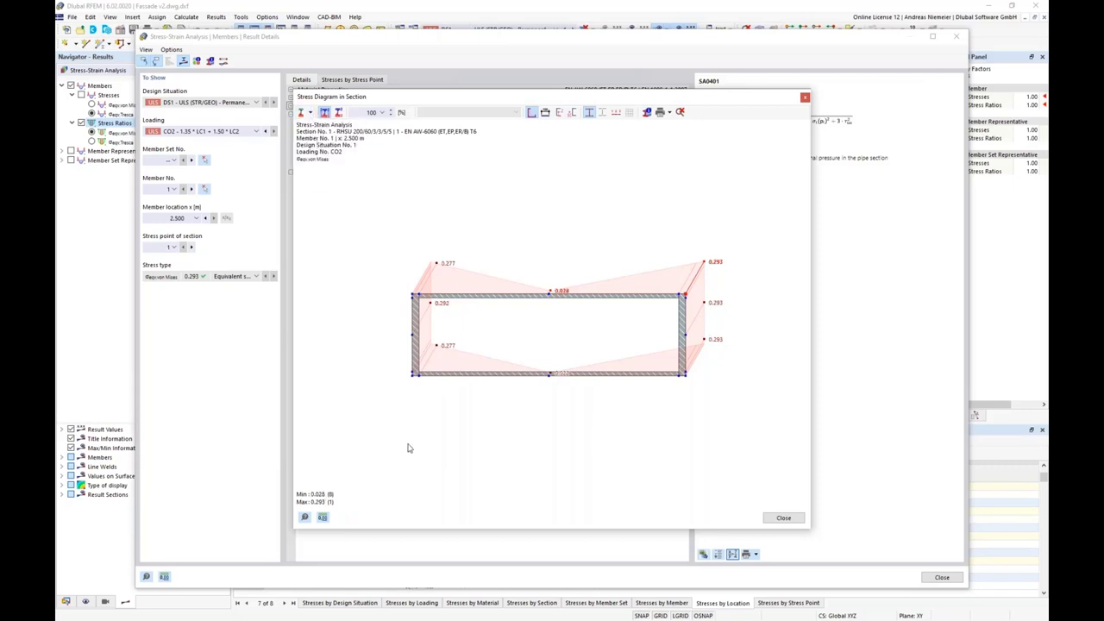
View the section's Stresses for axial force, bending about local y and normal force with minimum bending moment, closing the diagram and result details when done.
click(313, 113)
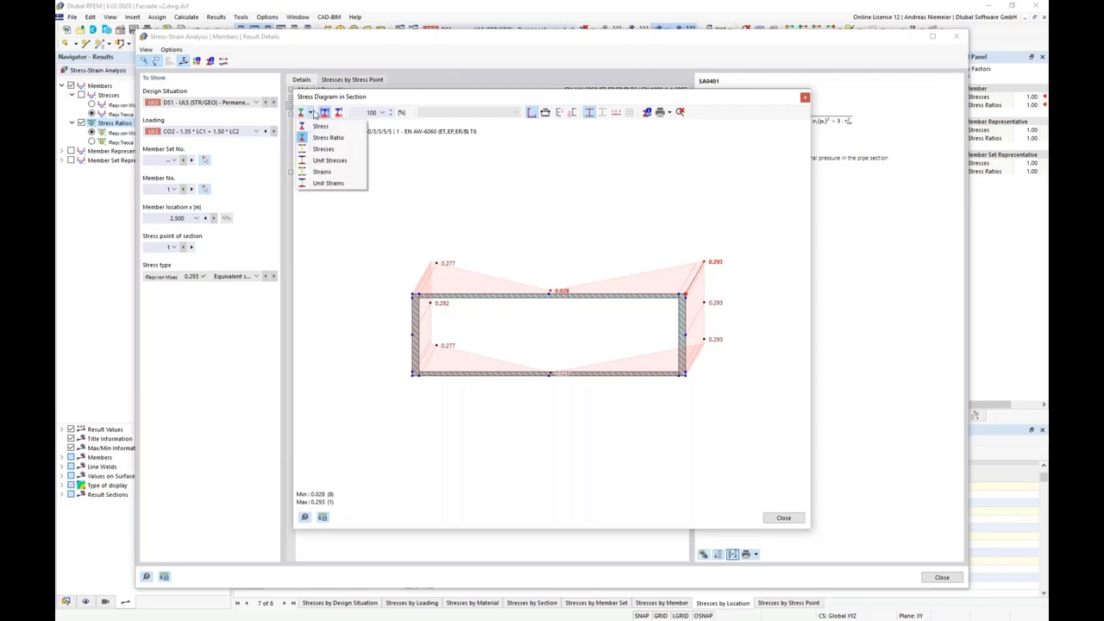
click(324, 150)
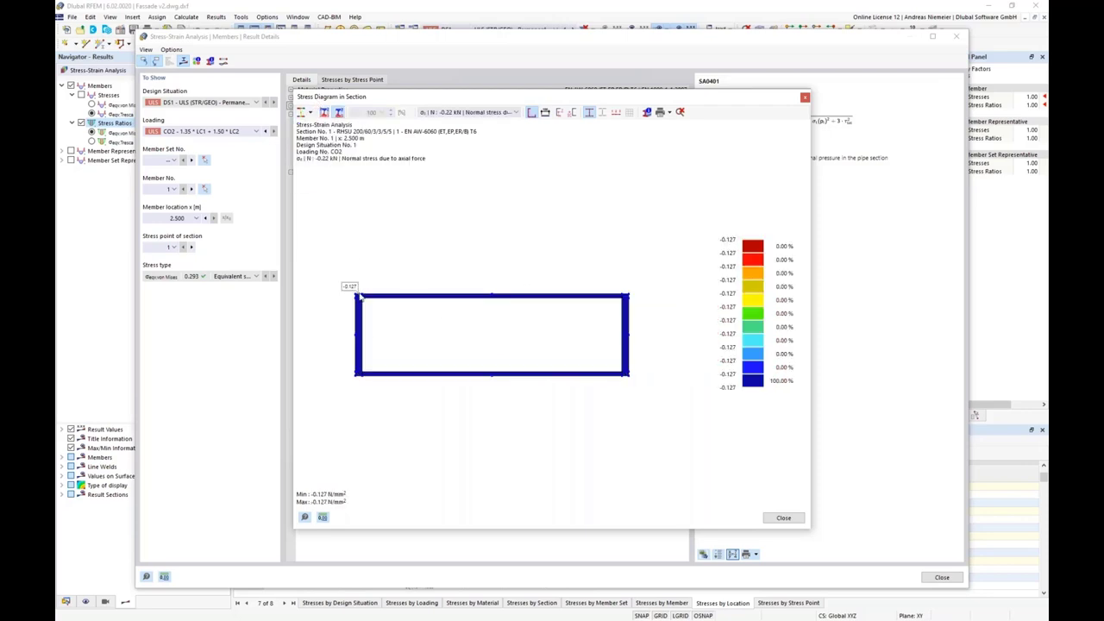
click(474, 113)
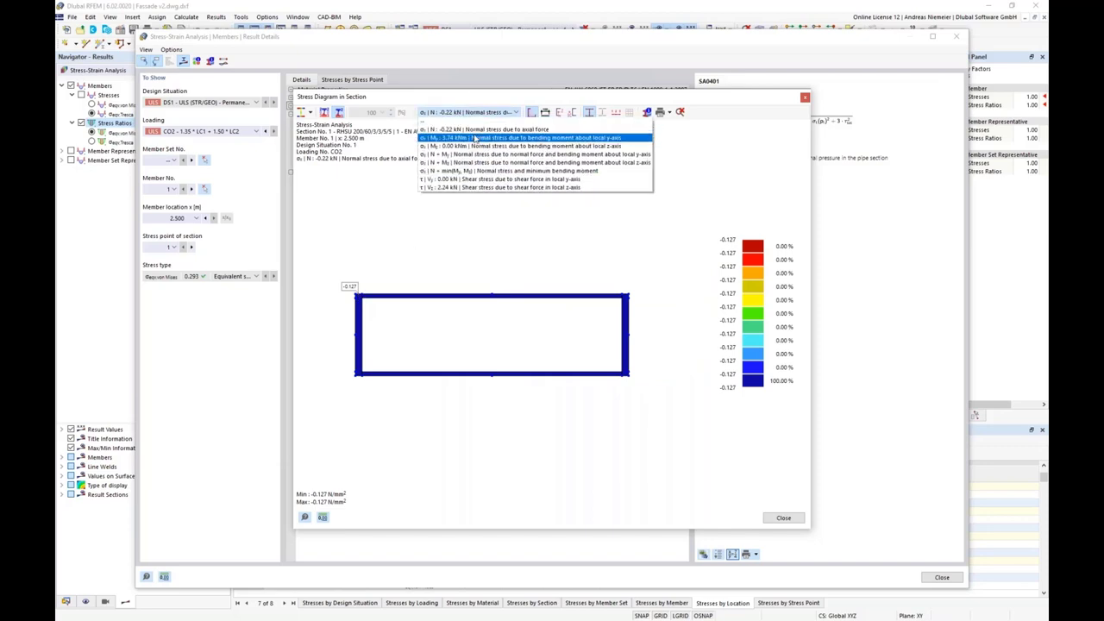
click(473, 138)
click(481, 118)
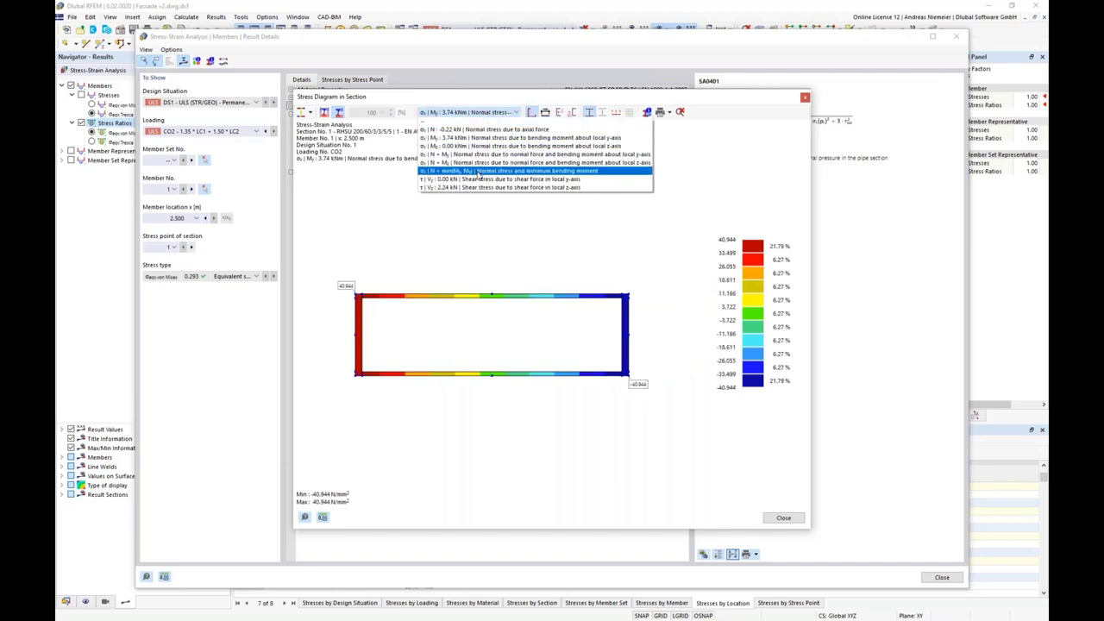
click(477, 174)
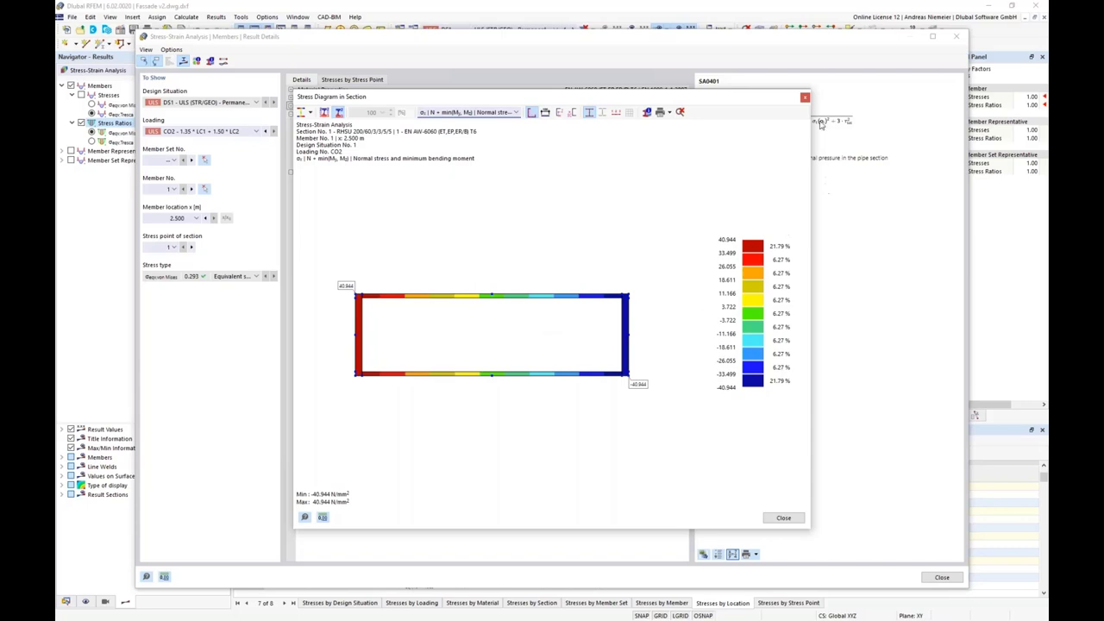
click(805, 96)
click(956, 36)
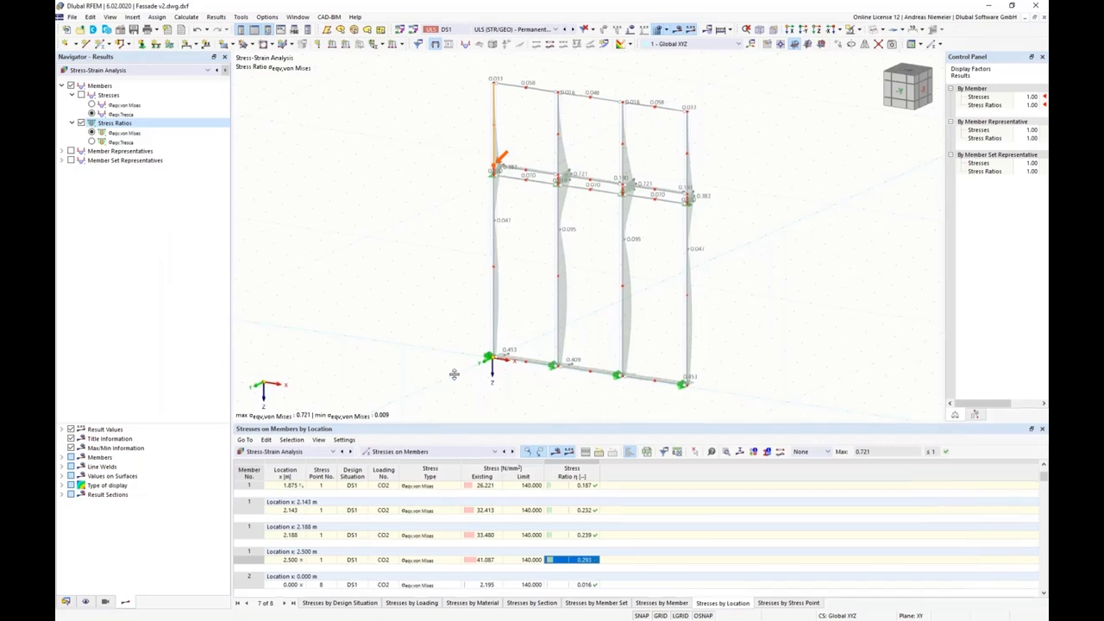
Enlarge the results table area and show the Stresses on Member Representatives, selecting the stress ratio for member 16.
drag(501, 424, 500, 307)
scroll(500, 454, down, 4)
scroll(499, 444, up, 8)
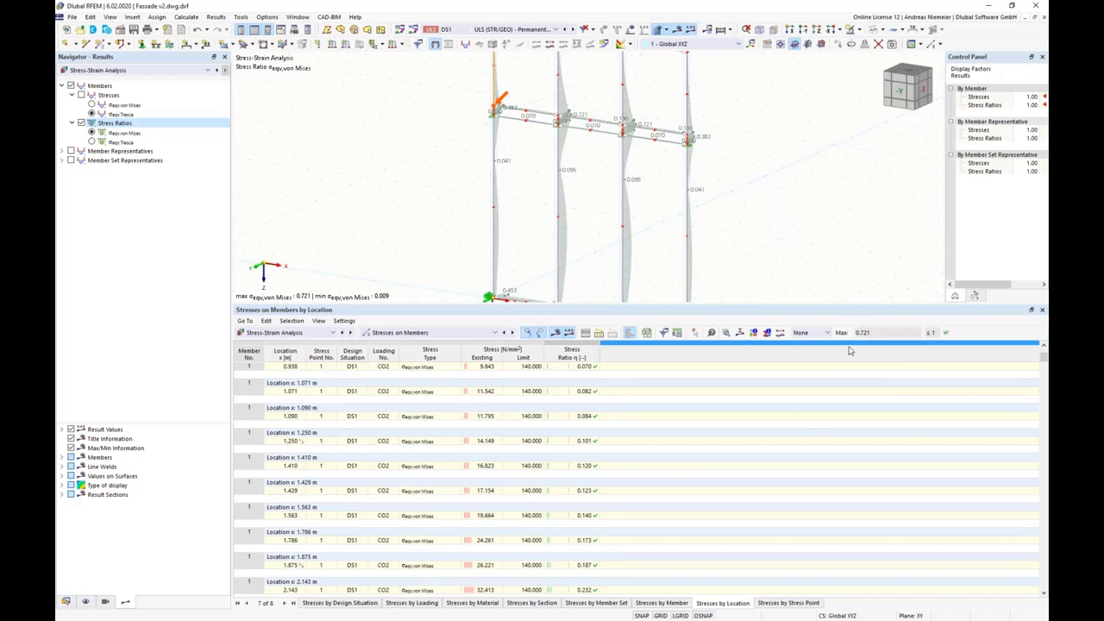
click(461, 334)
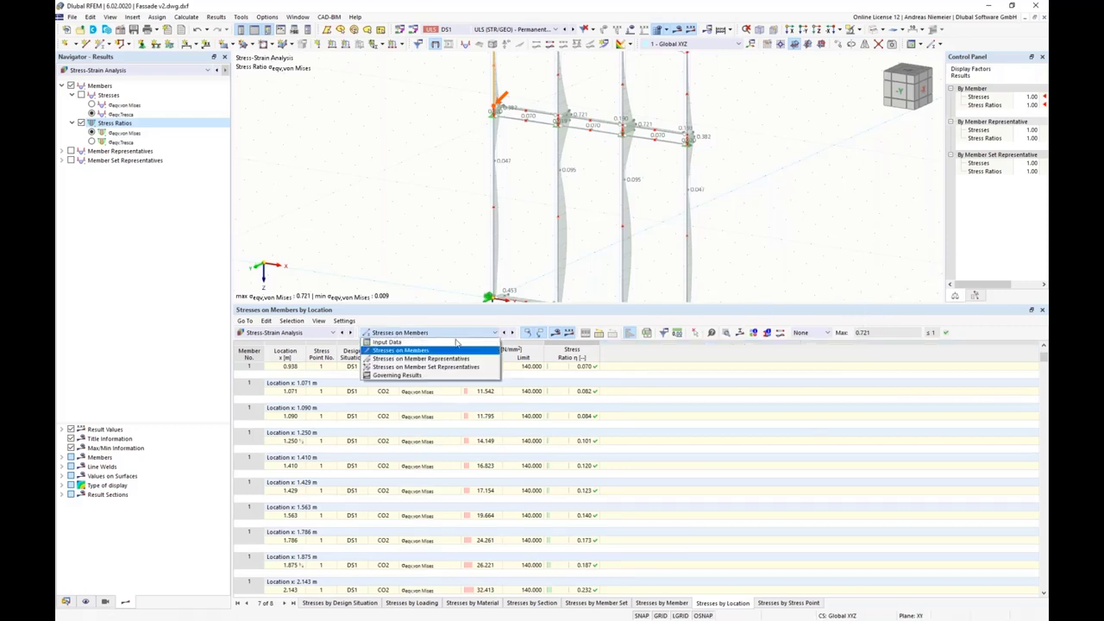
click(451, 361)
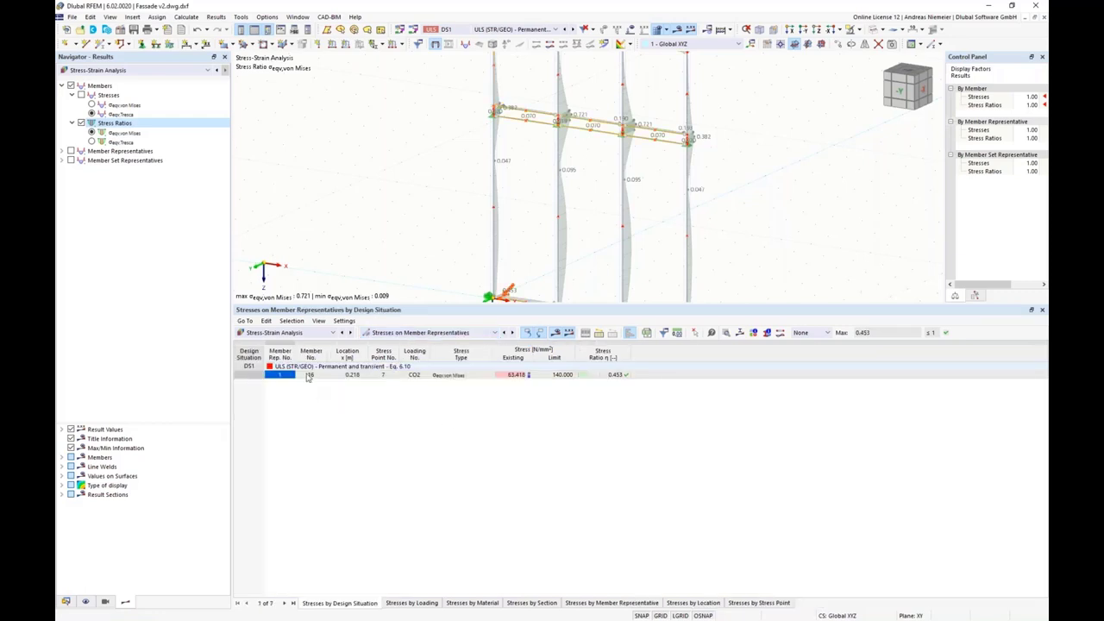
click(596, 374)
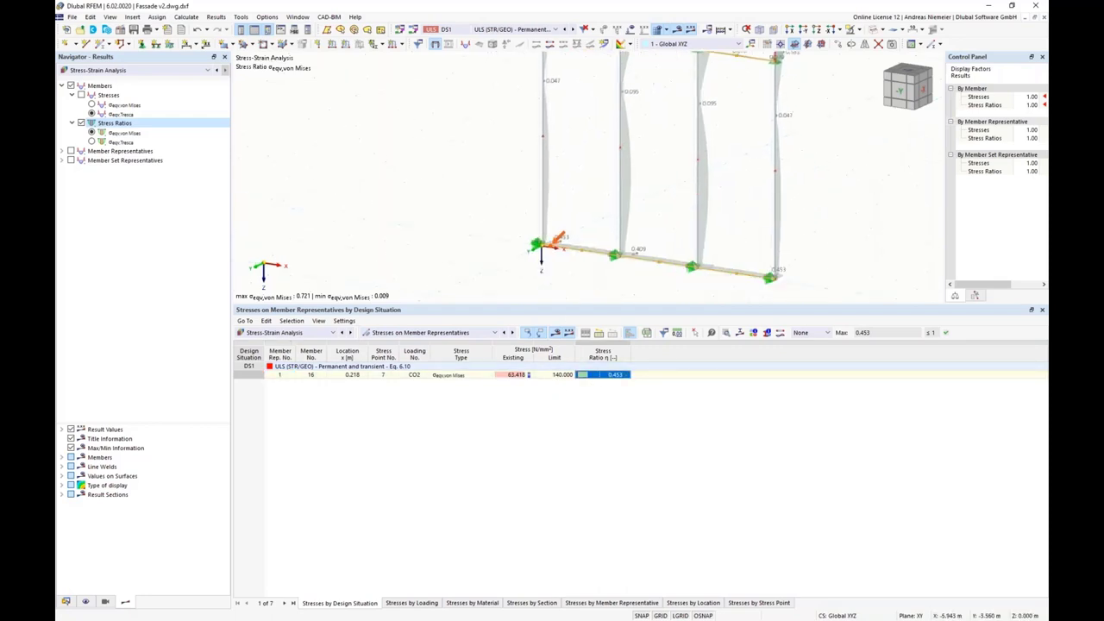
Show the Stresses on Member Set Representatives results and reduce the height of the results table area.
click(428, 332)
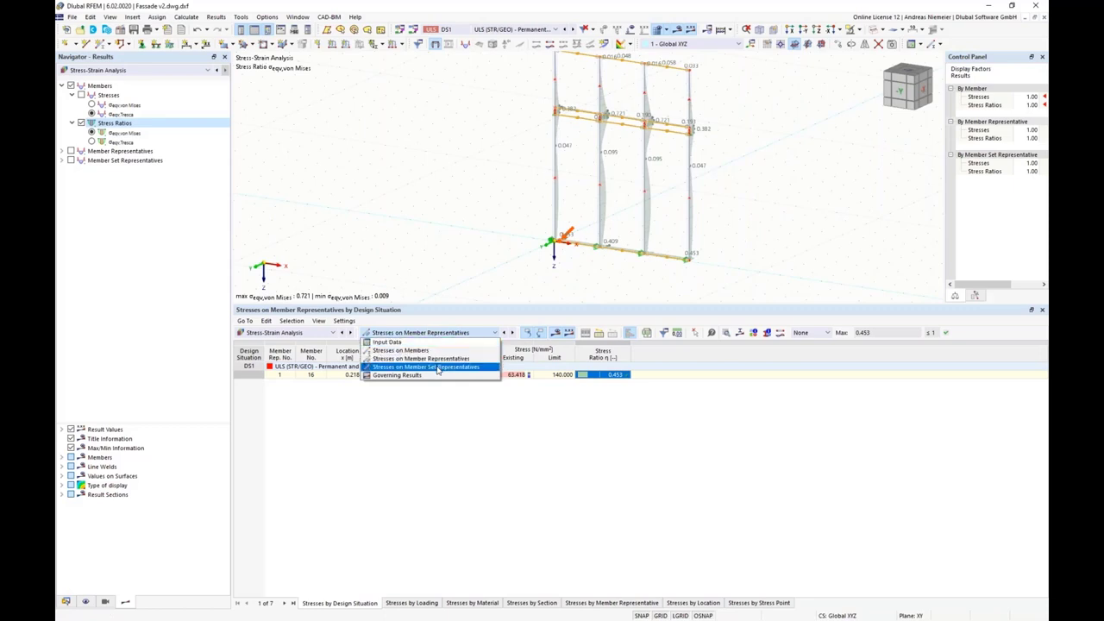
click(438, 371)
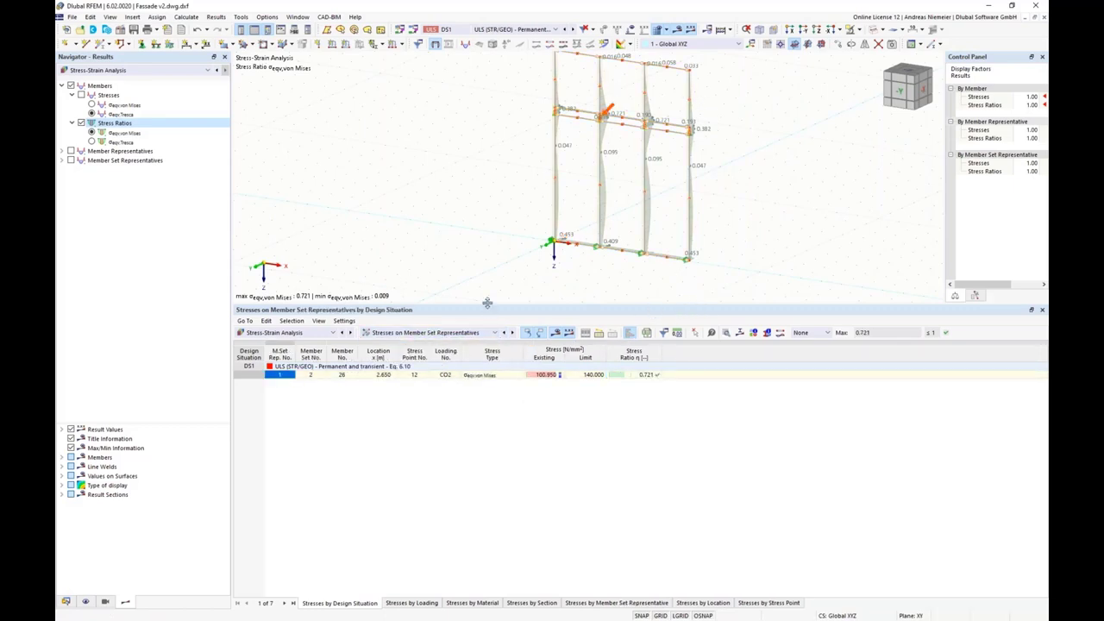
drag(487, 304, 489, 361)
Hide the Members results, display the Member Representatives results in the model and examine the stresses along the horizontal members.
click(70, 85)
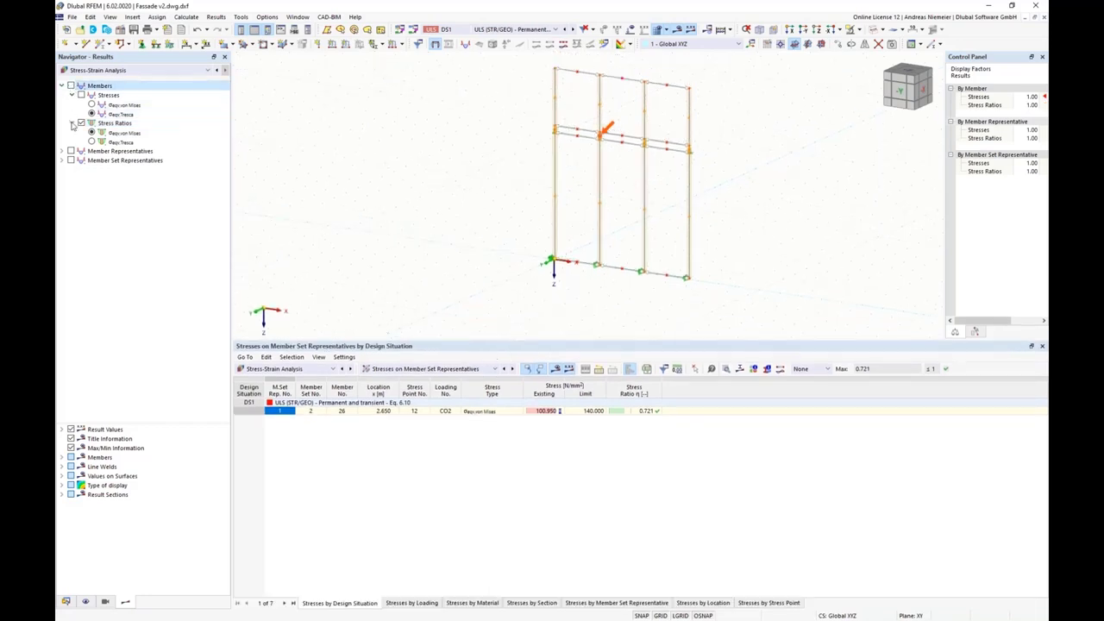
click(71, 151)
middle_drag(451, 184, 428, 186)
scroll(428, 186, up, 3)
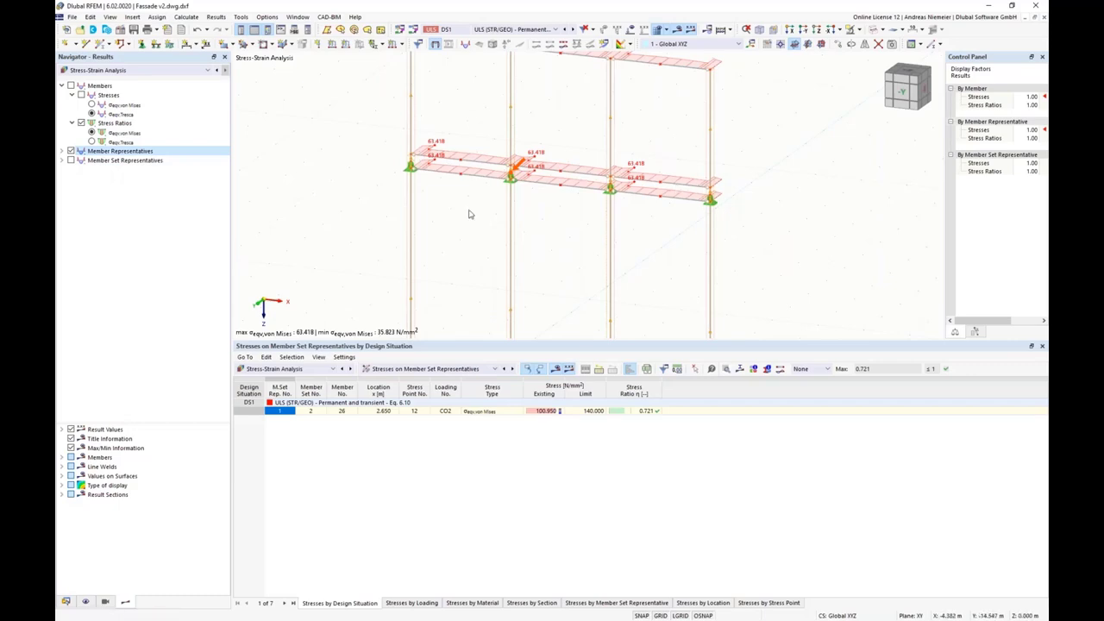
scroll(423, 145, up, 2)
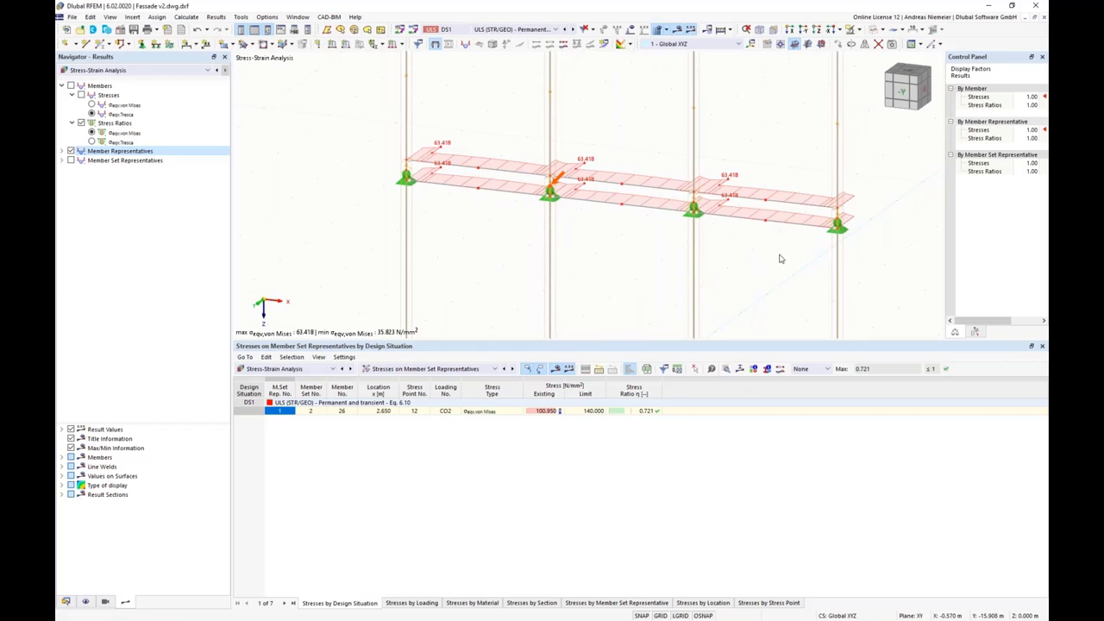
ctrl+middle_drag(598, 294, 540, 230)
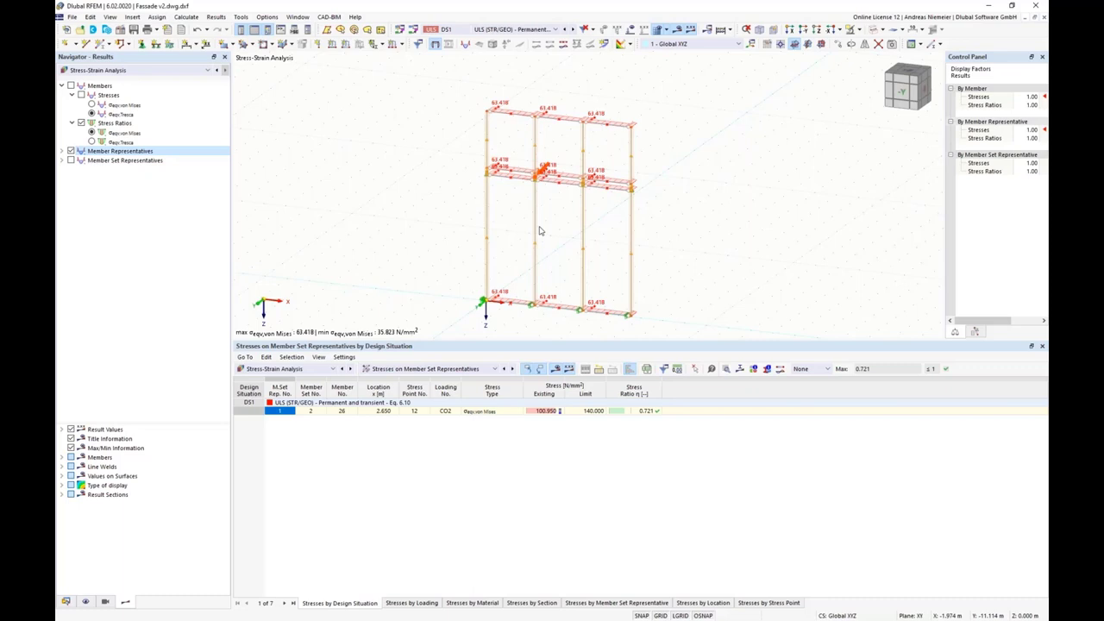
scroll(562, 203, up, 4)
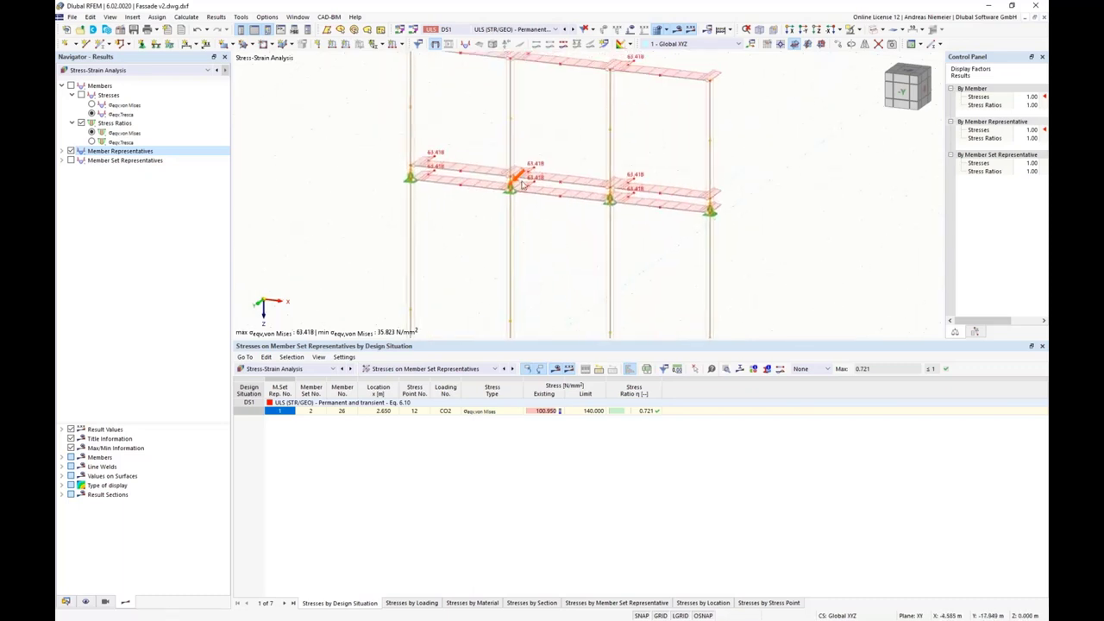
scroll(517, 188, up, 5)
scroll(515, 187, down, 3)
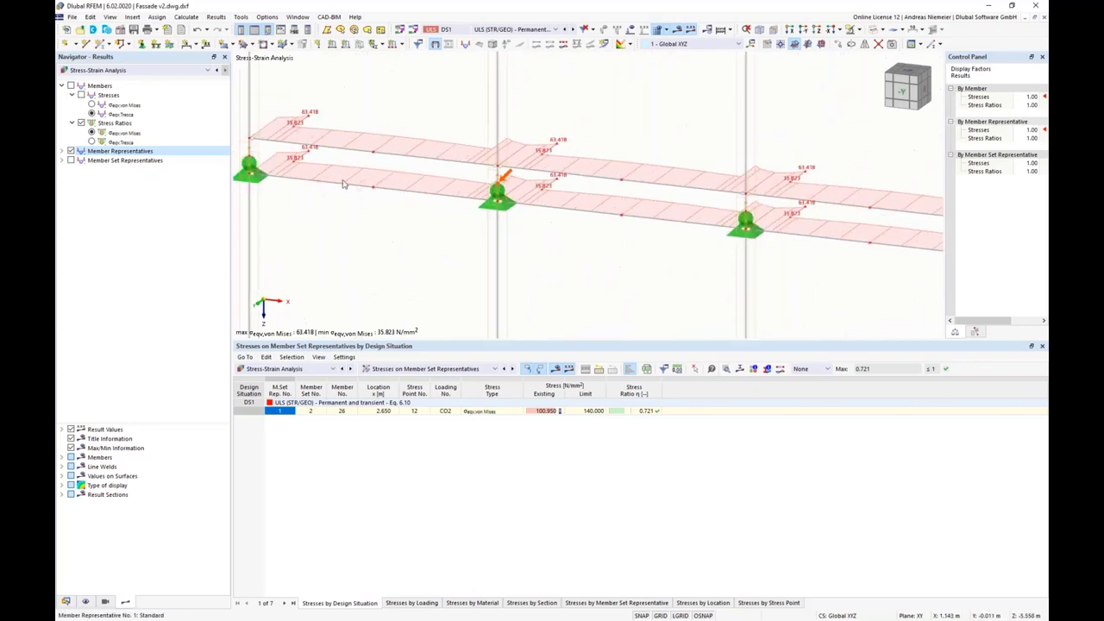
Switch to the Static Analysis results, display the Support Reactions without Global Deformations and examine the reaction forces at the middle supports.
click(147, 70)
click(142, 78)
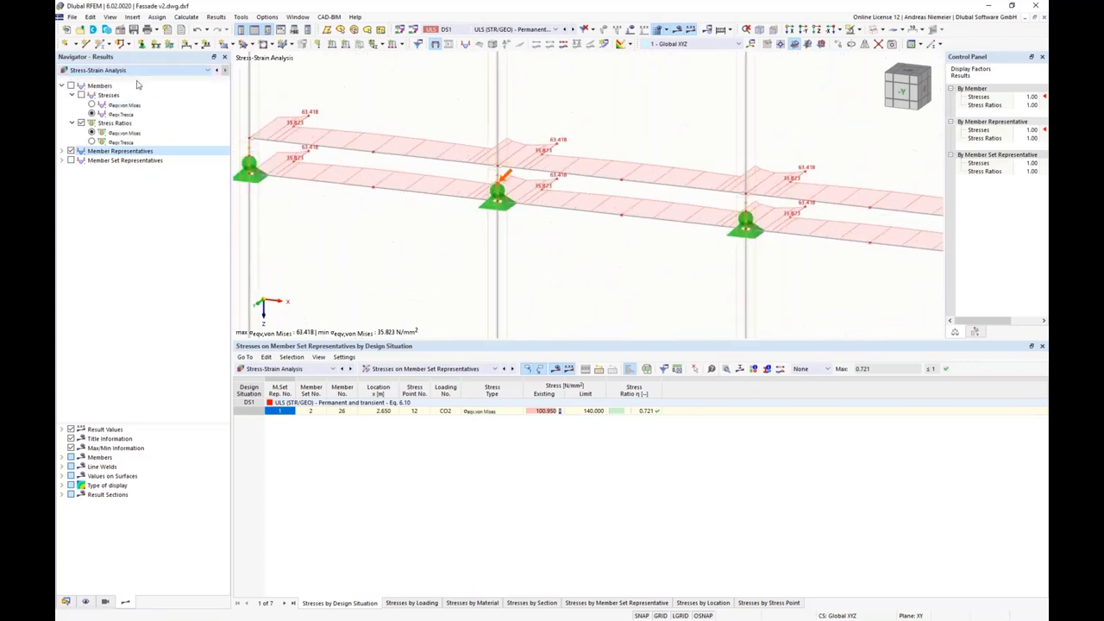
click(71, 169)
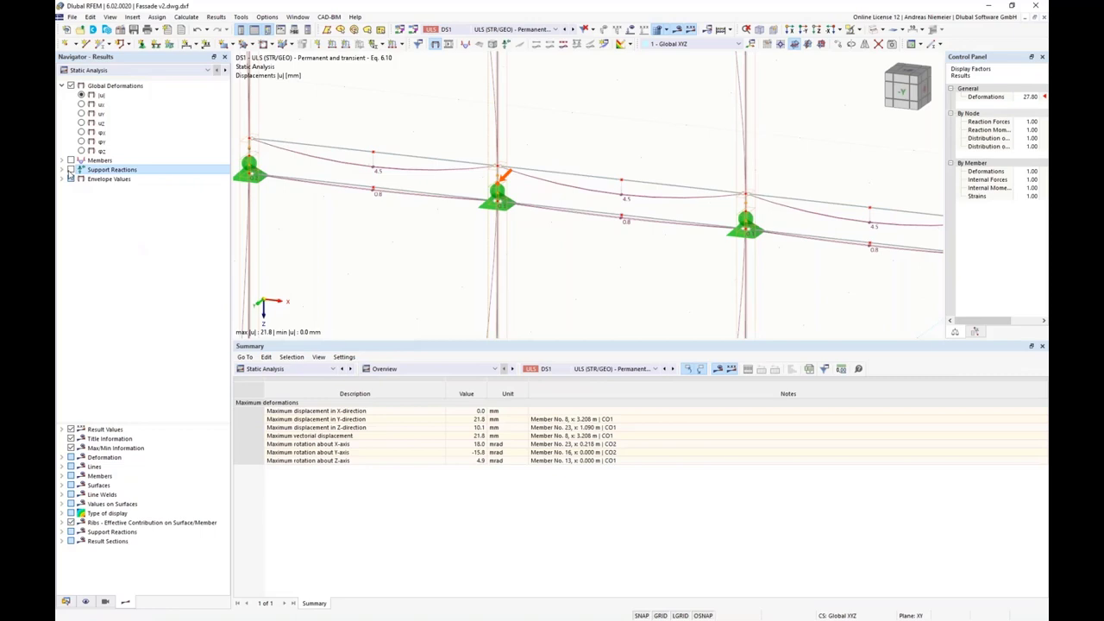
click(71, 86)
scroll(429, 147, down, 4)
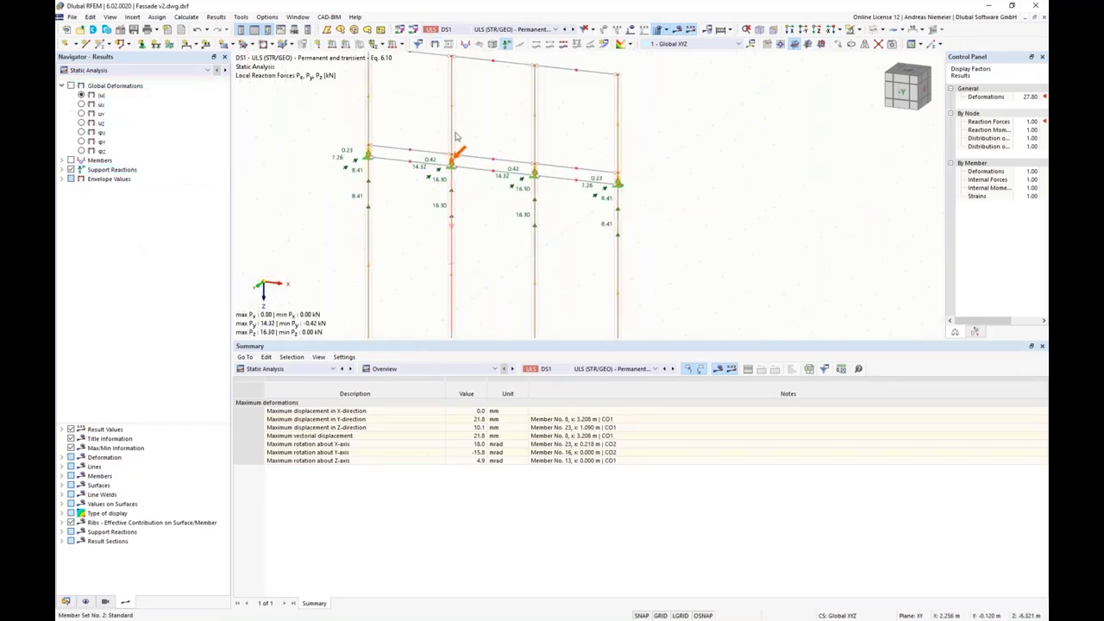
scroll(440, 181, up, 2)
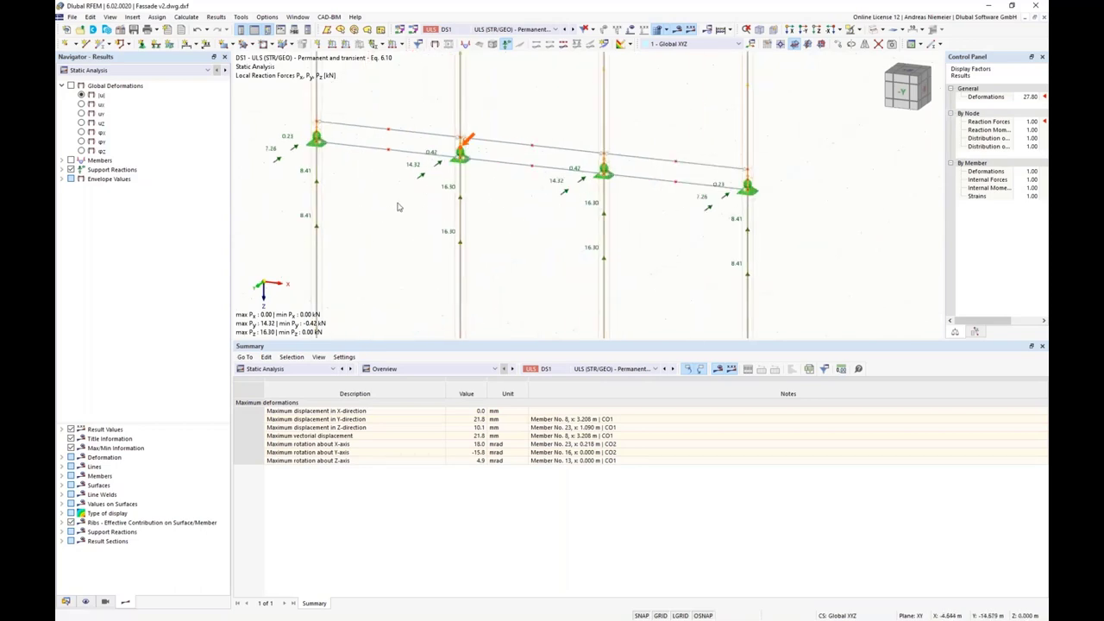
scroll(457, 138, up, 2)
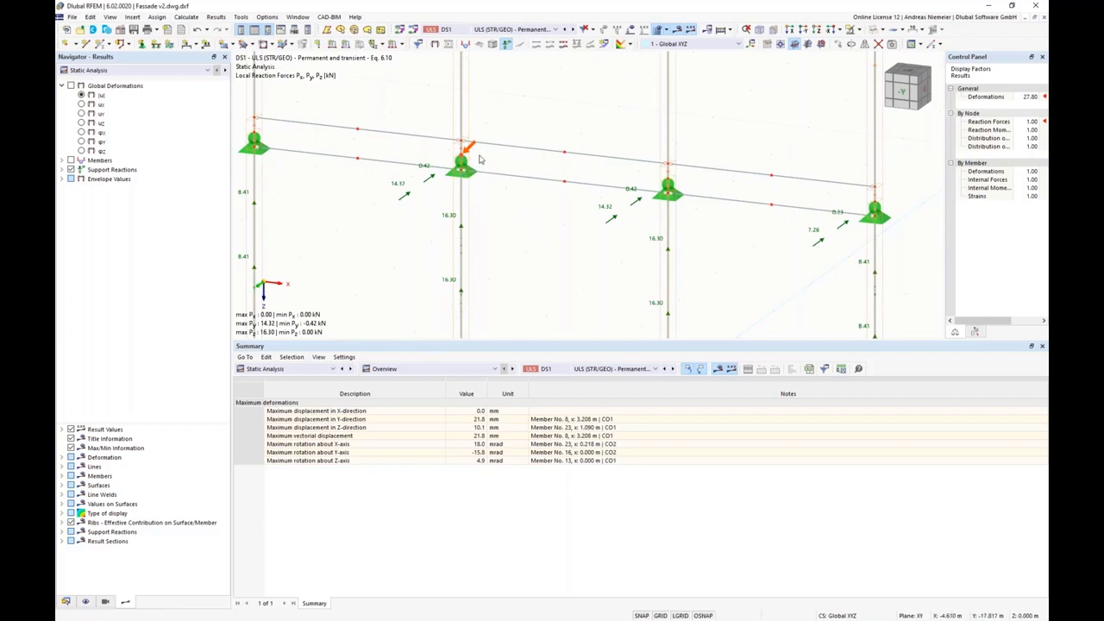
scroll(472, 188, up, 2)
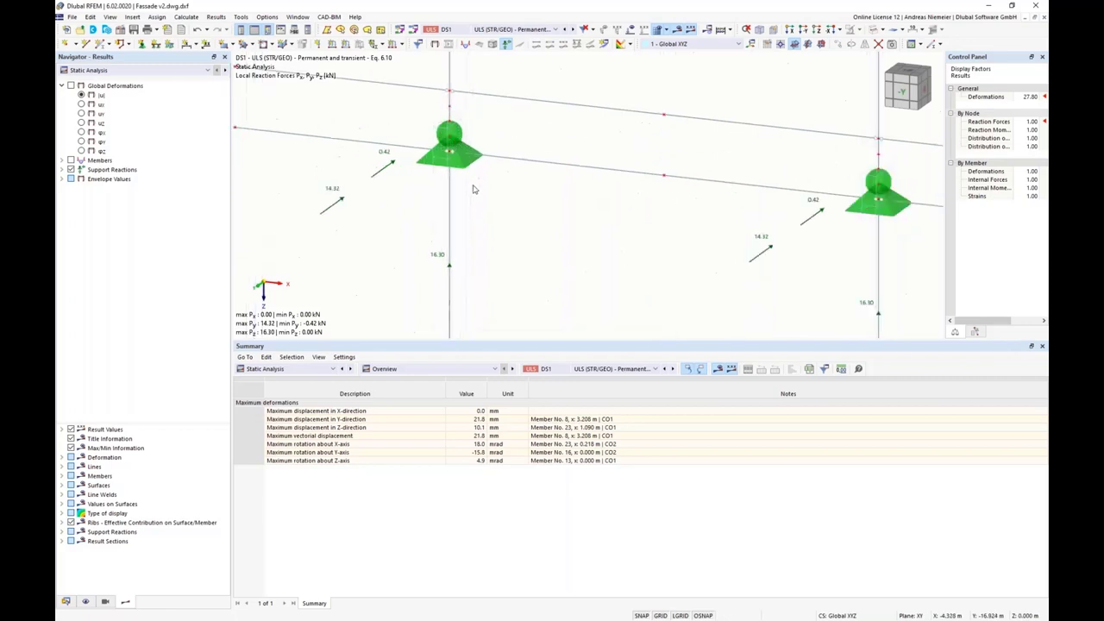
scroll(472, 189, up, 1)
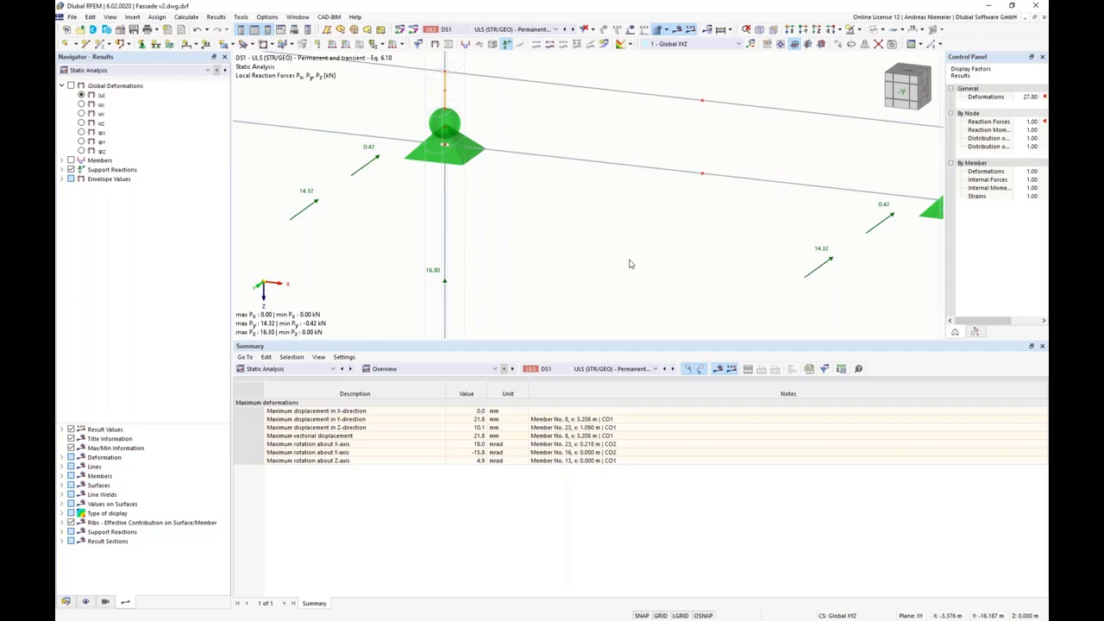
Create a new blank 3D model named K5 in the PPO project with the Stress-Strain Analysis add-on activated.
click(73, 17)
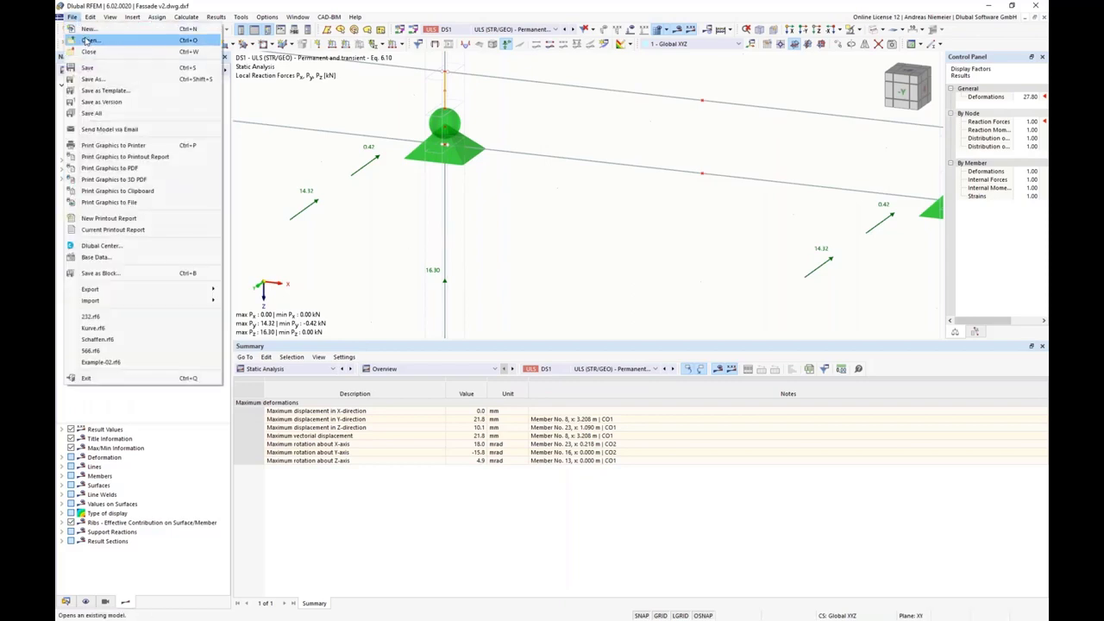
click(631, 282)
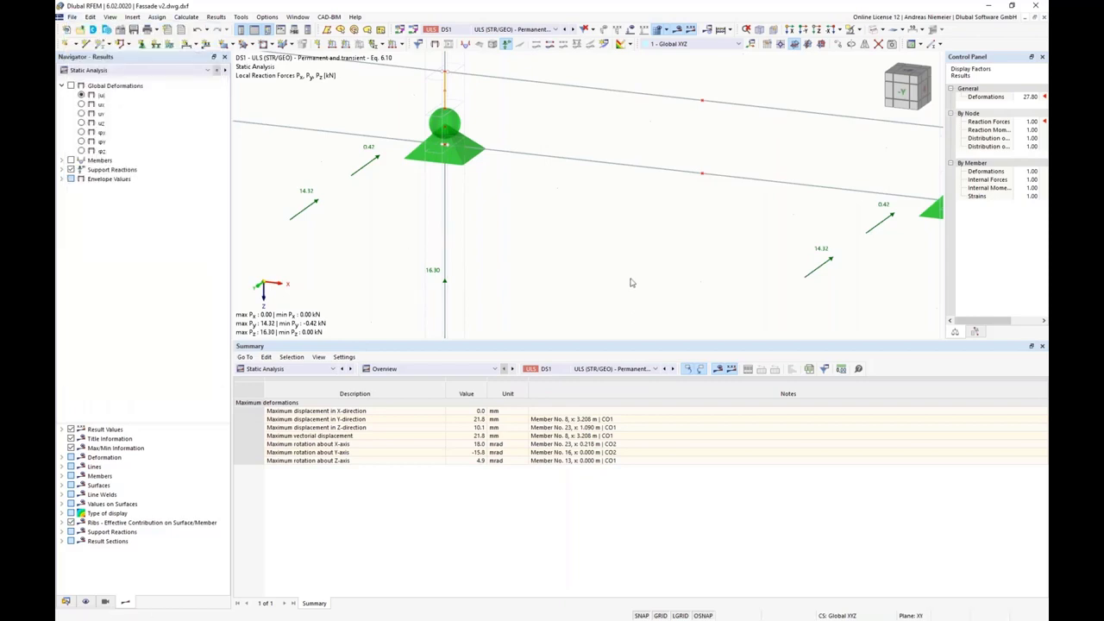
key(ctrl+n)
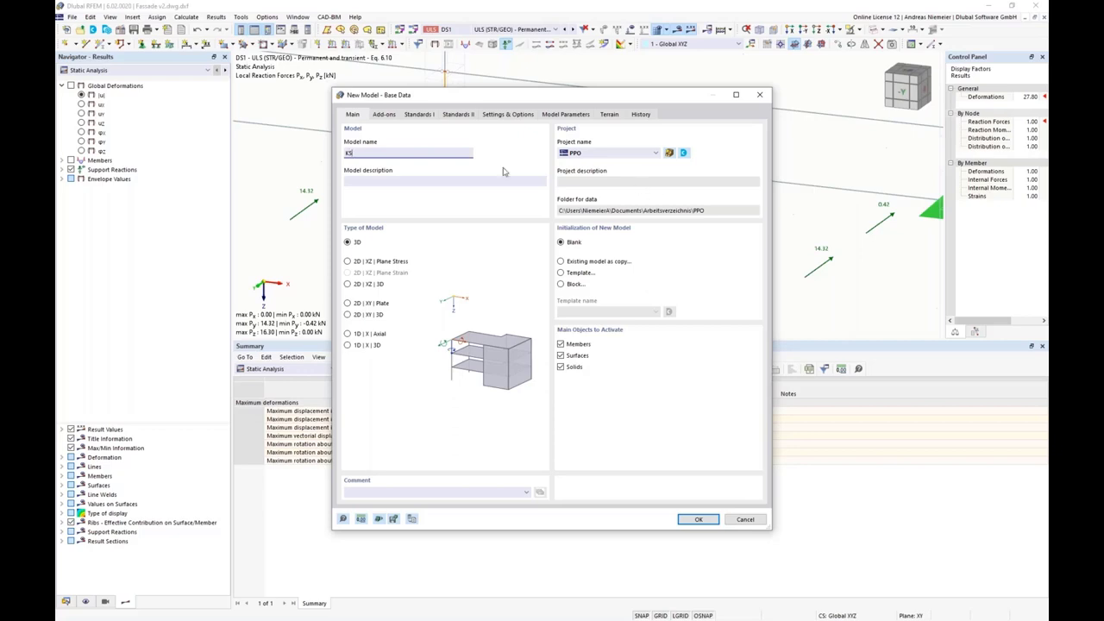
click(385, 114)
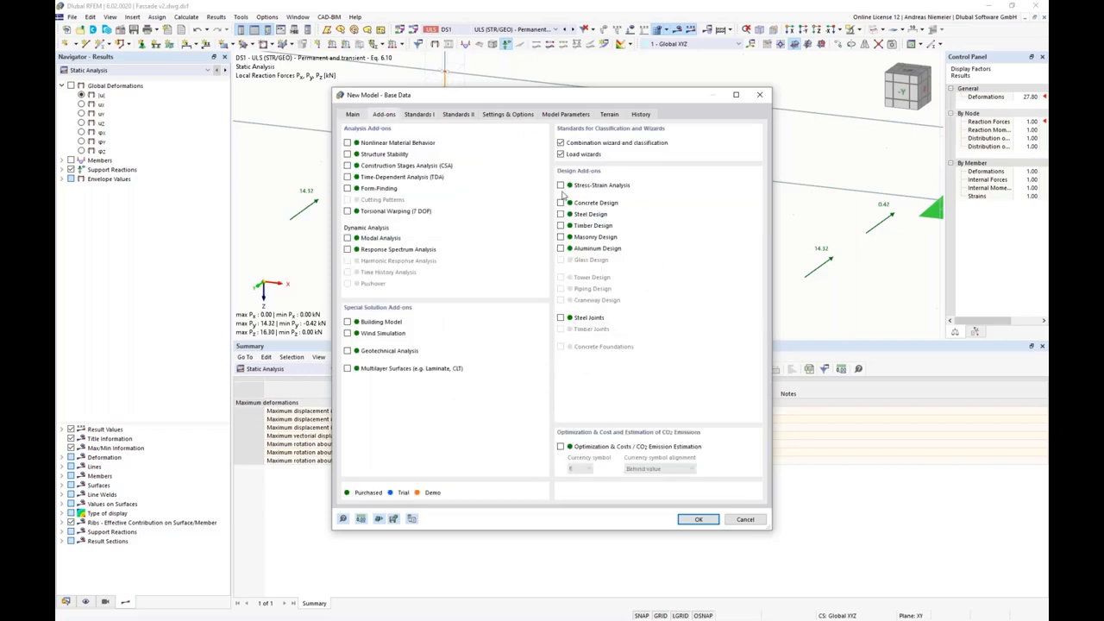
click(561, 185)
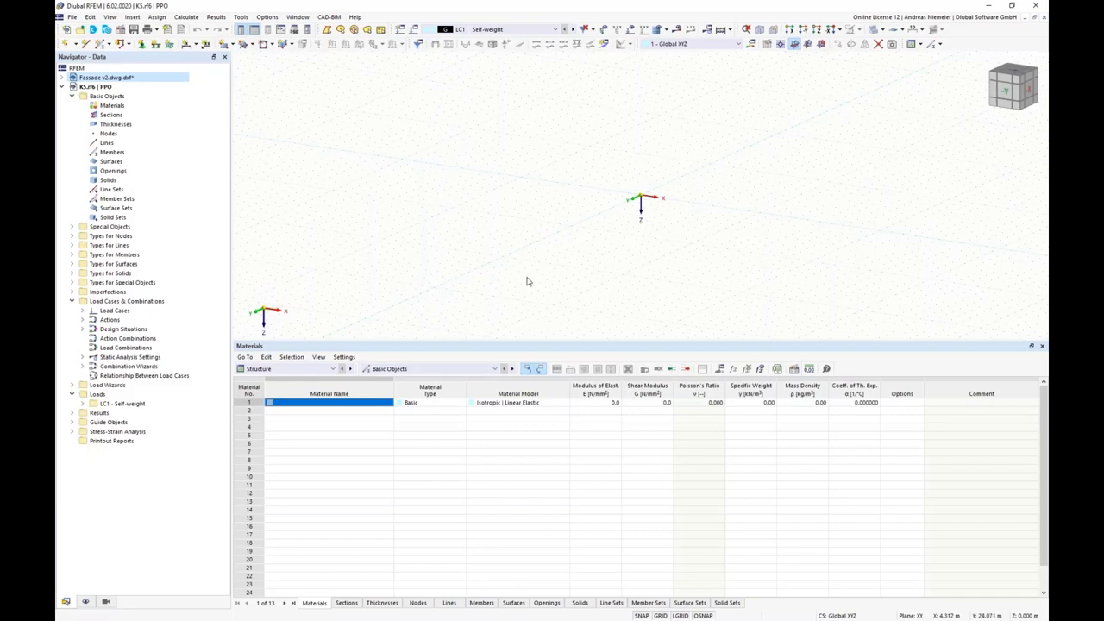
Paste the copied member into the new model with a displacement vector of 0.000 m in X, Y and Z.
key(ctrl+v)
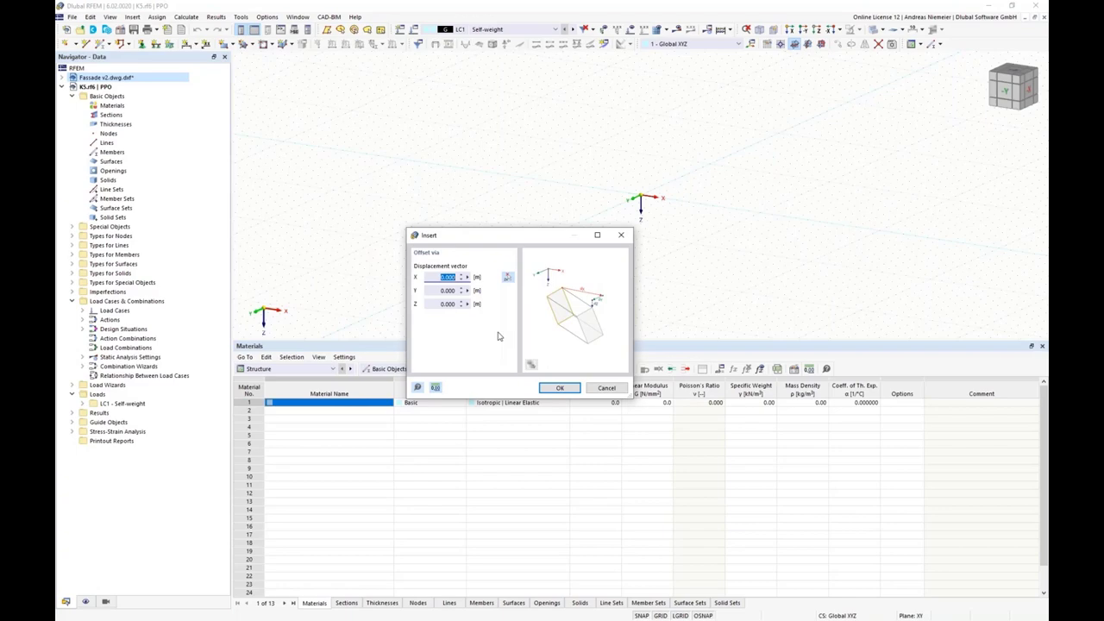
click(561, 388)
scroll(667, 120, up, 6)
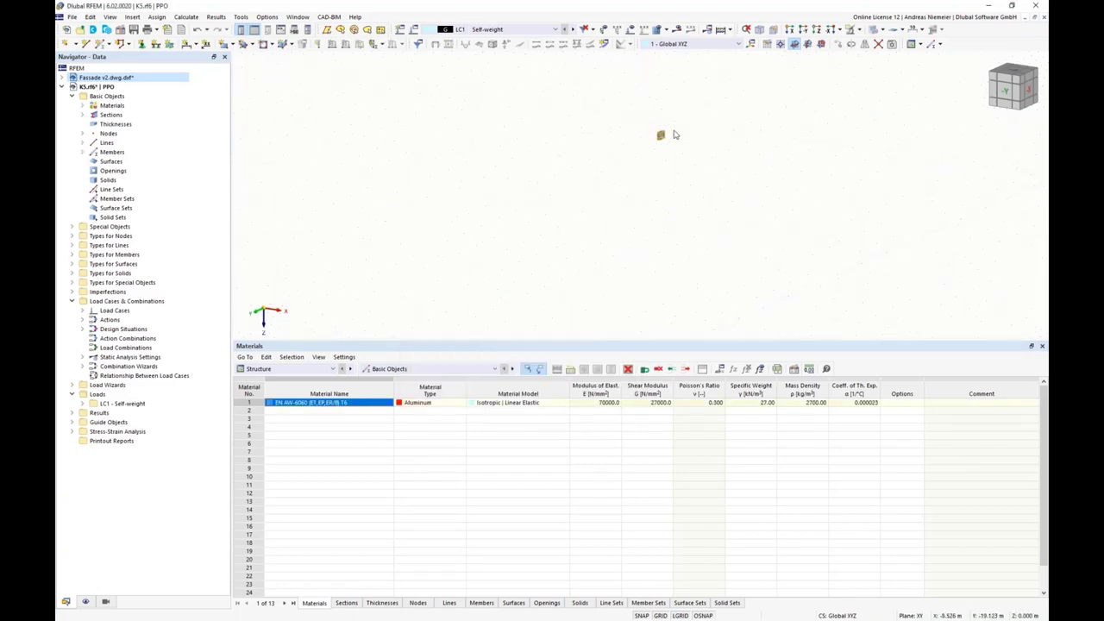
middle_drag(788, 213, 722, 215)
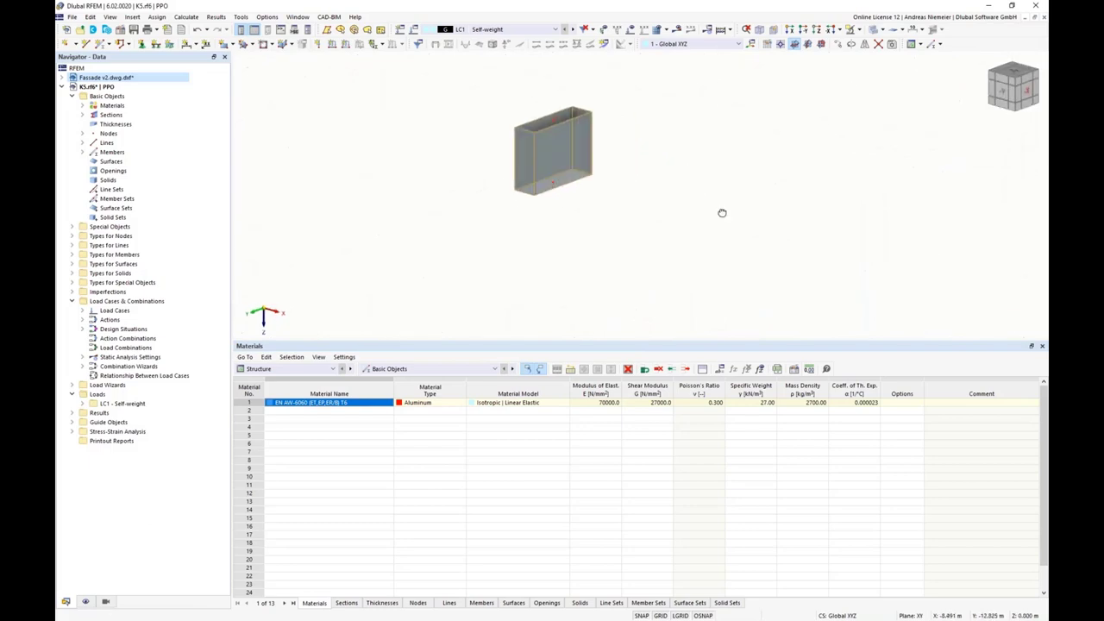
middle_drag(672, 143, 690, 199)
scroll(569, 210, up, 1)
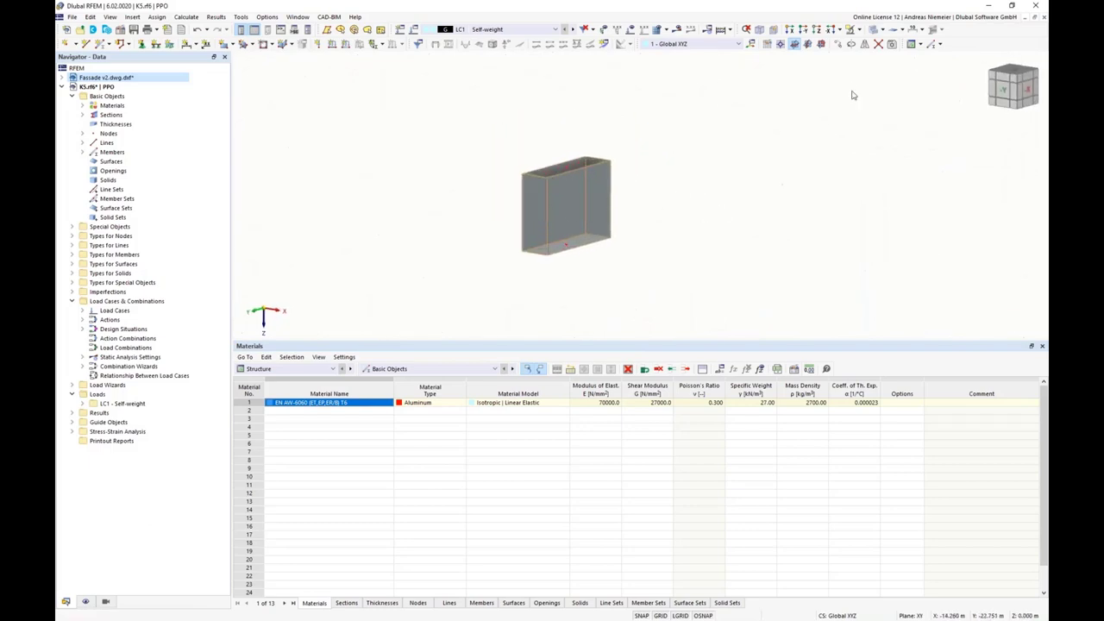
Display the model as a wireframe and generate surfaces from the pasted member.
click(883, 32)
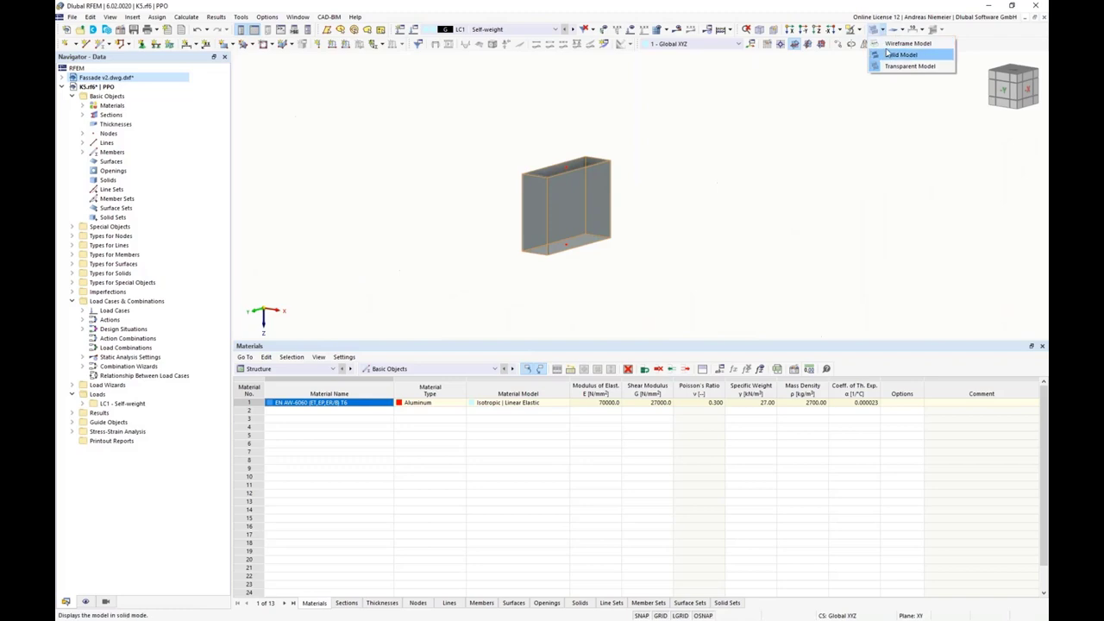
click(897, 41)
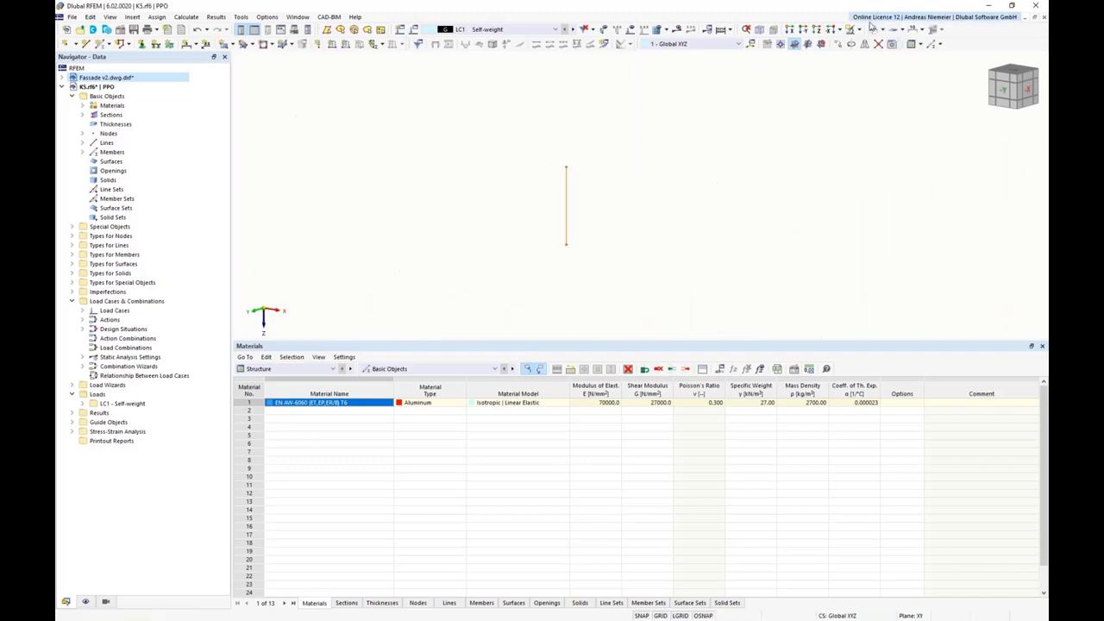
right_click(566, 210)
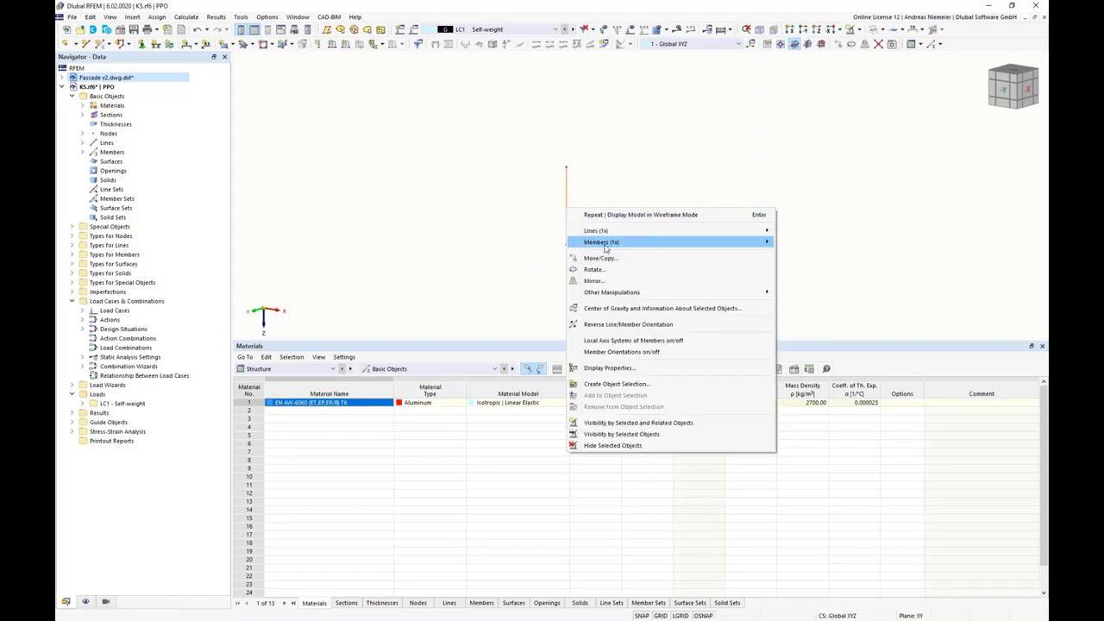
mouse_move(616, 243)
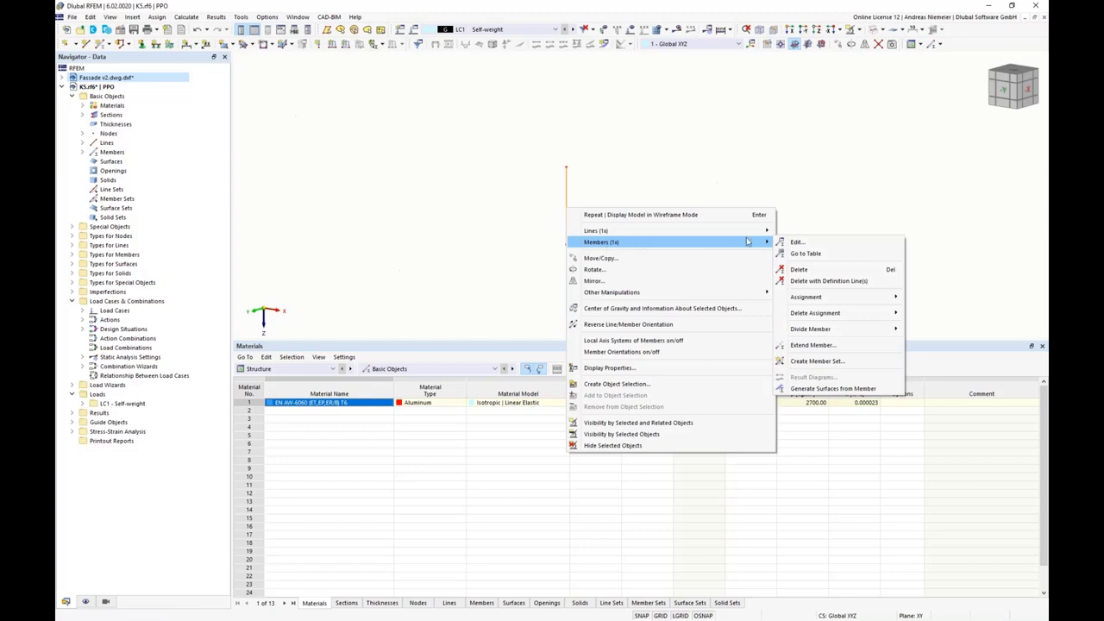
click(820, 389)
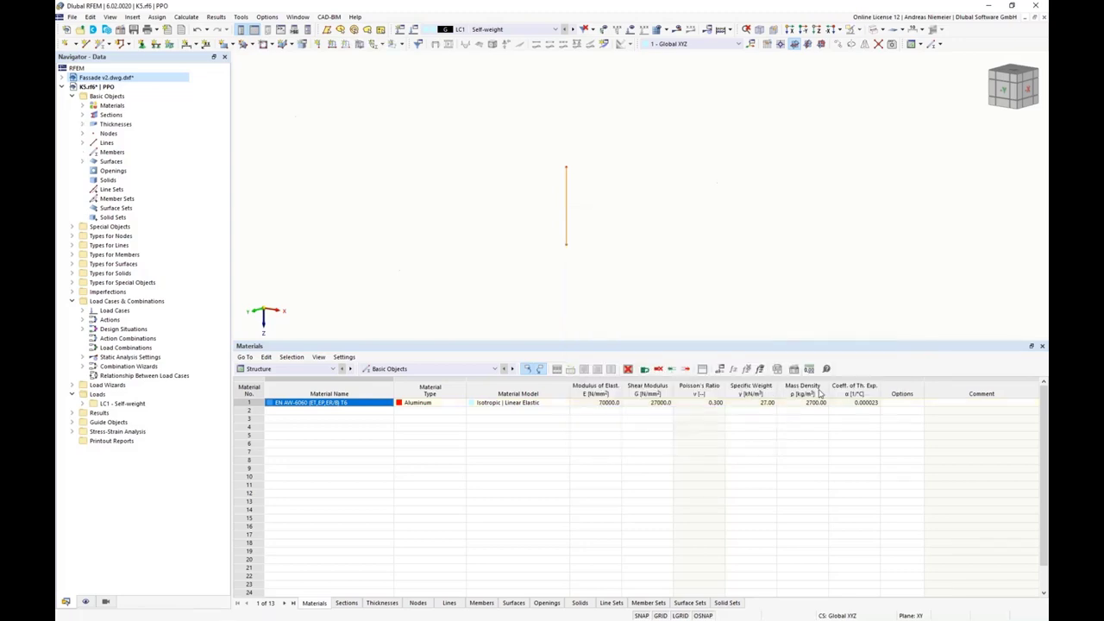
Delete the upper nodes and vertical parts of the generated box, keeping only the bottom rectangle outline and its centre node.
ctrl+middle_drag(549, 174, 534, 261)
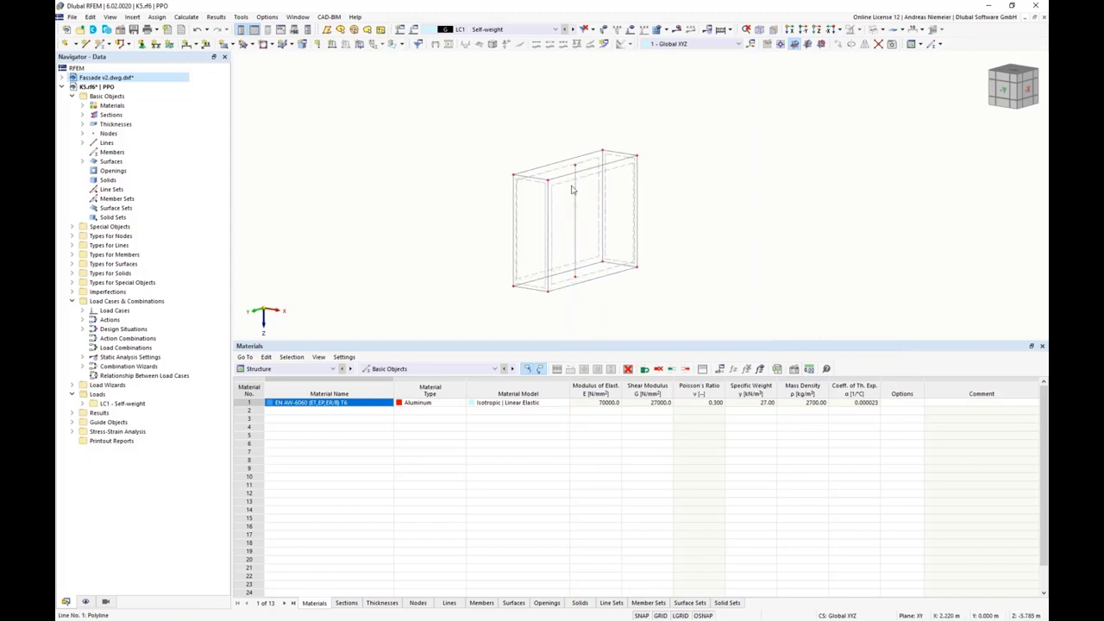
mouse_move(477, 230)
ctrl+middle_down()
mouse_move(611, 233)
mouse_move(465, 223)
ctrl+middle_up()
right_click(461, 220)
click(776, 202)
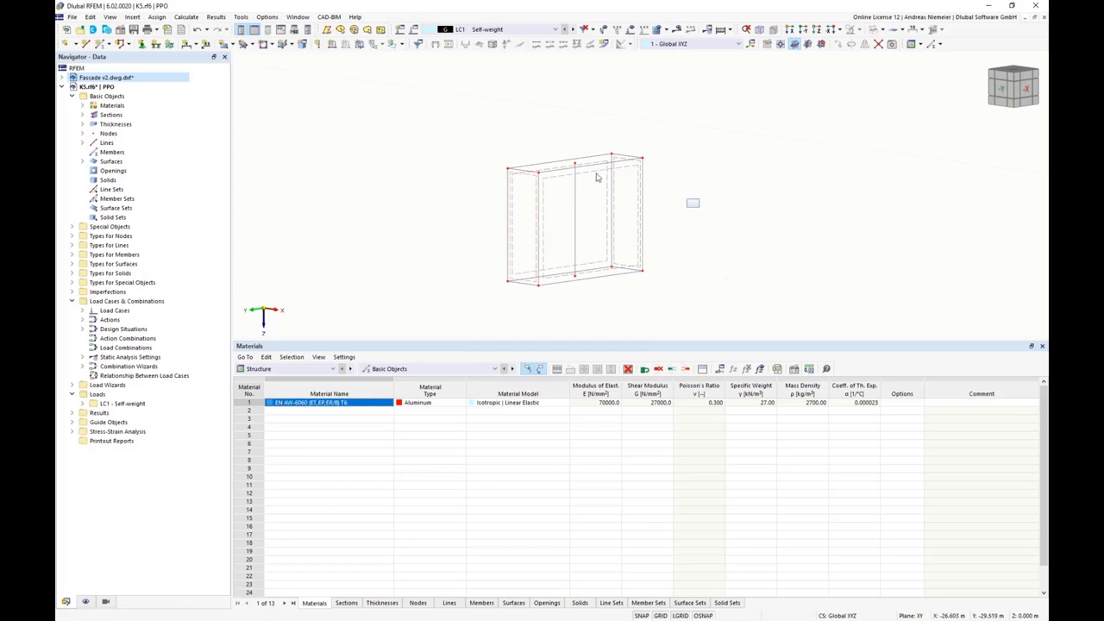
drag(700, 209, 421, 88)
key(Delete)
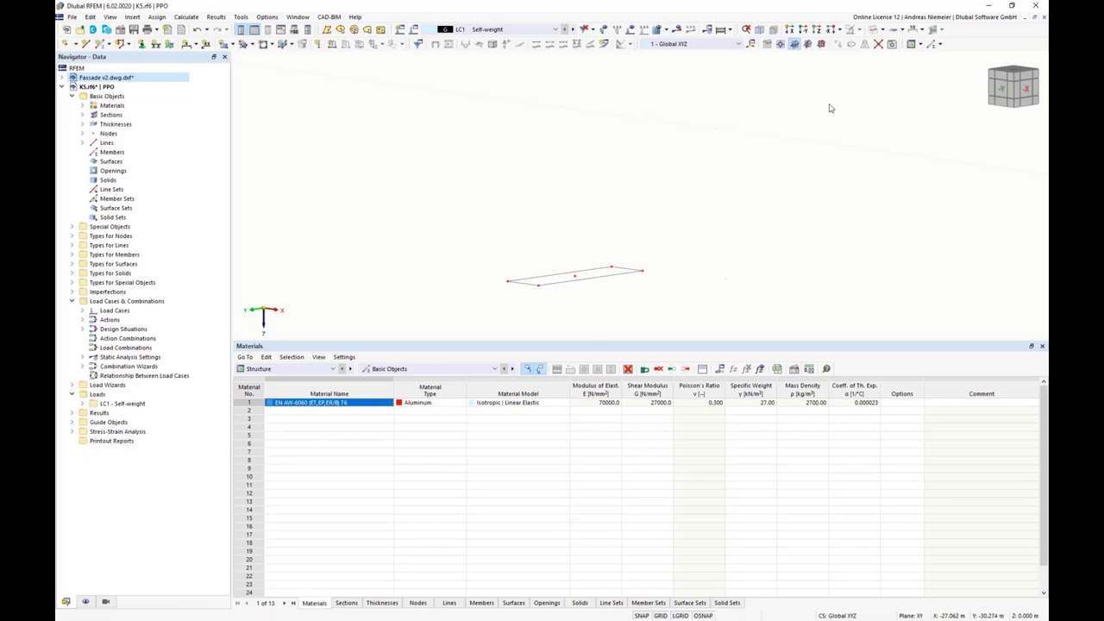
Show the rectangle outline in plan view along the Z-axis and hide the tables to enlarge the work area.
click(816, 31)
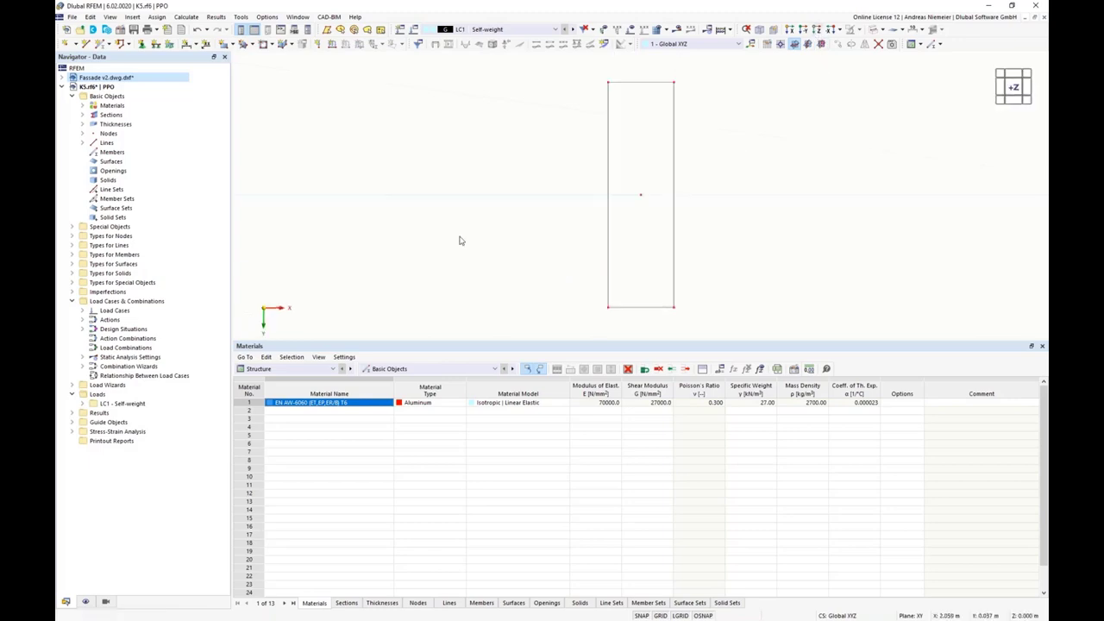
middle_drag(613, 232, 560, 205)
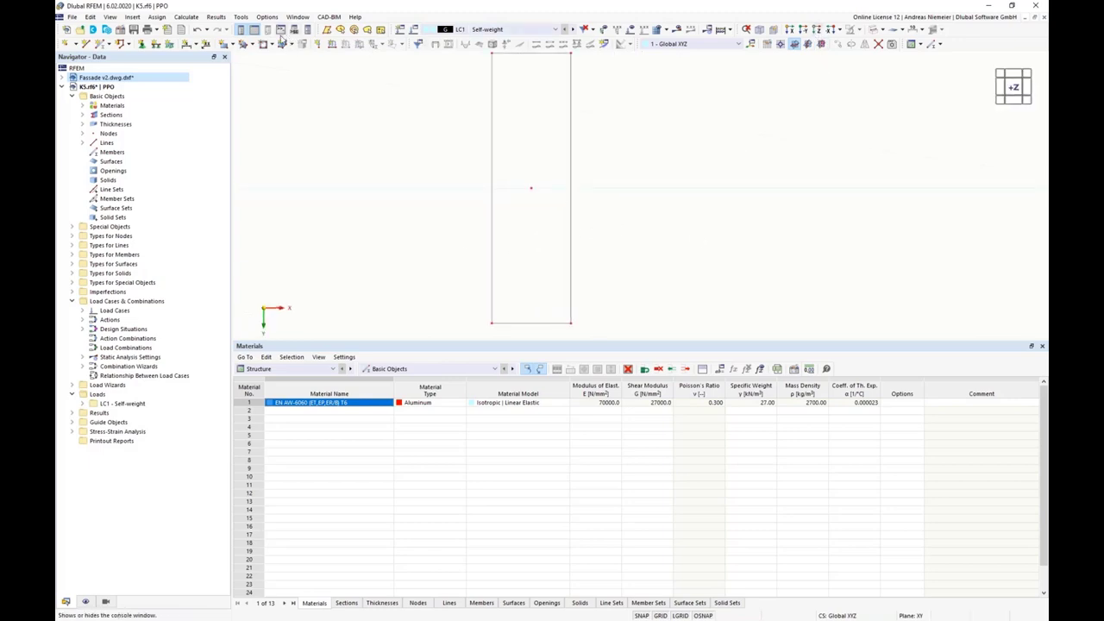
click(283, 41)
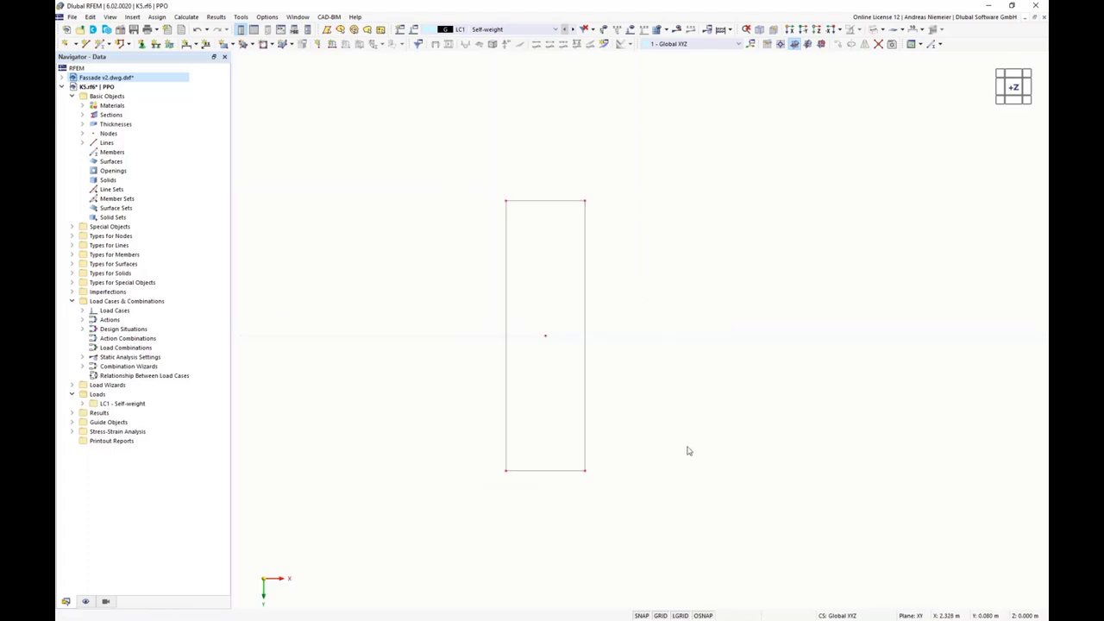
Start a Move/Copy of the rectangle's right long edge with the option to create a copy enabled.
middle_drag(687, 449, 640, 455)
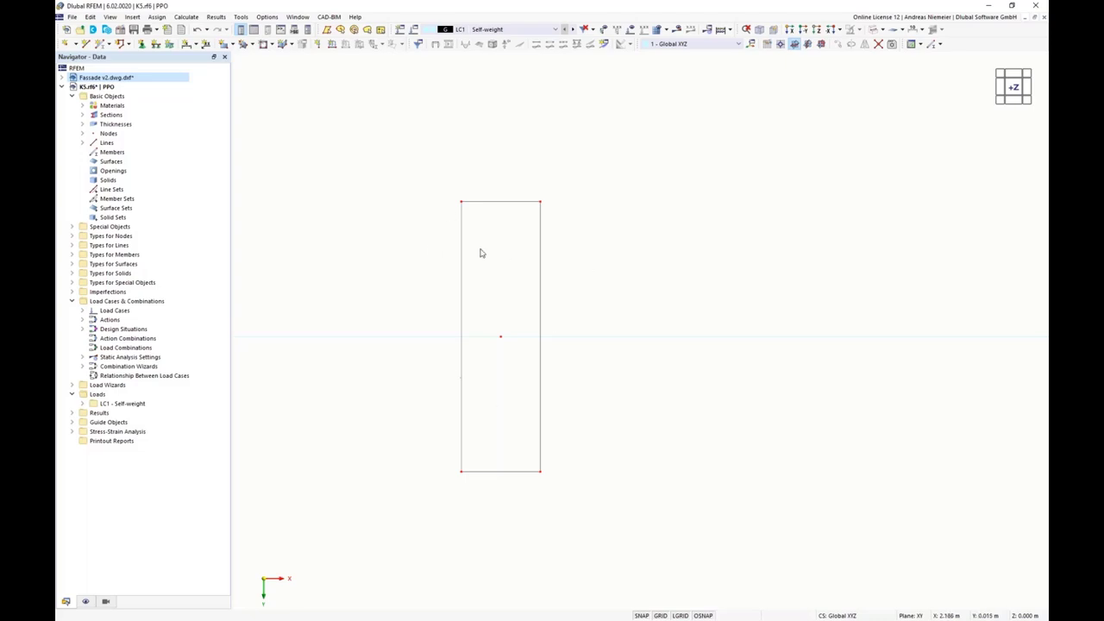
click(543, 400)
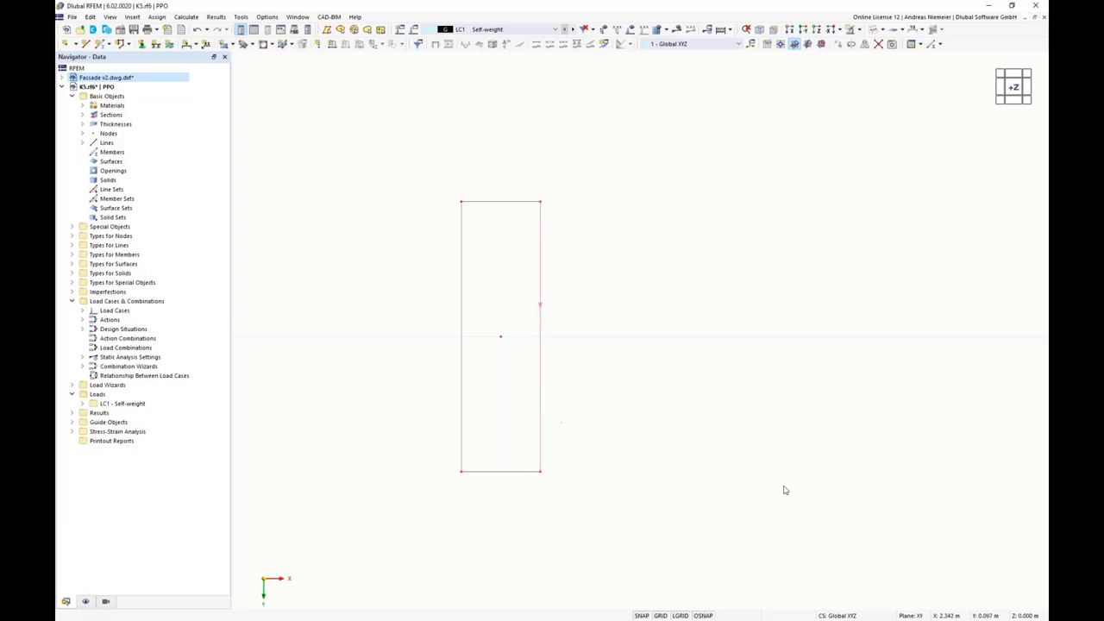
click(838, 44)
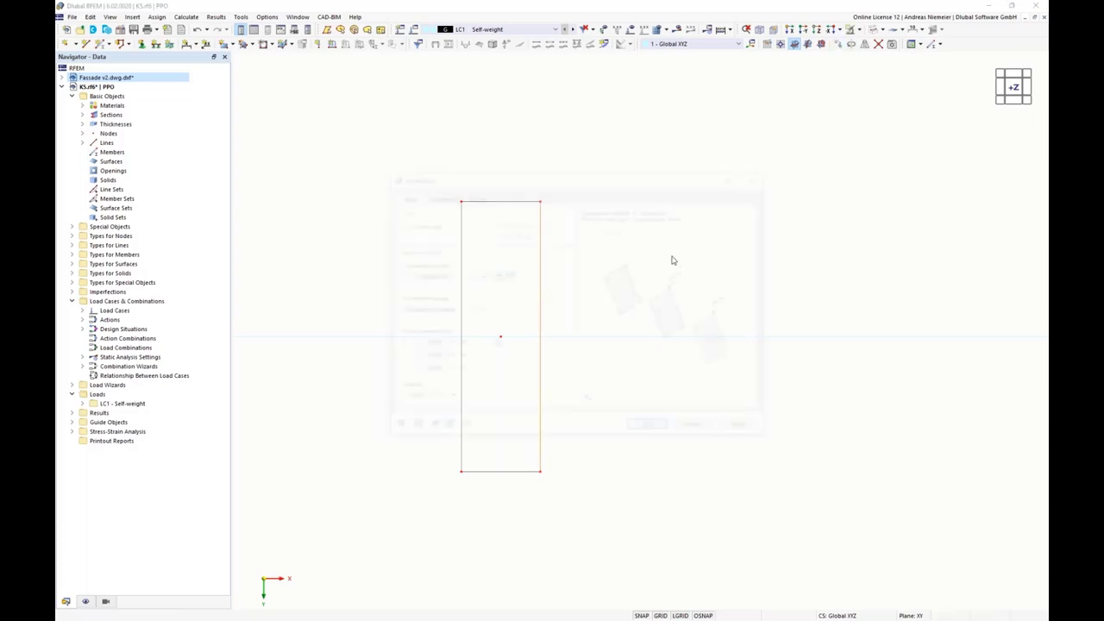
drag(566, 179, 797, 202)
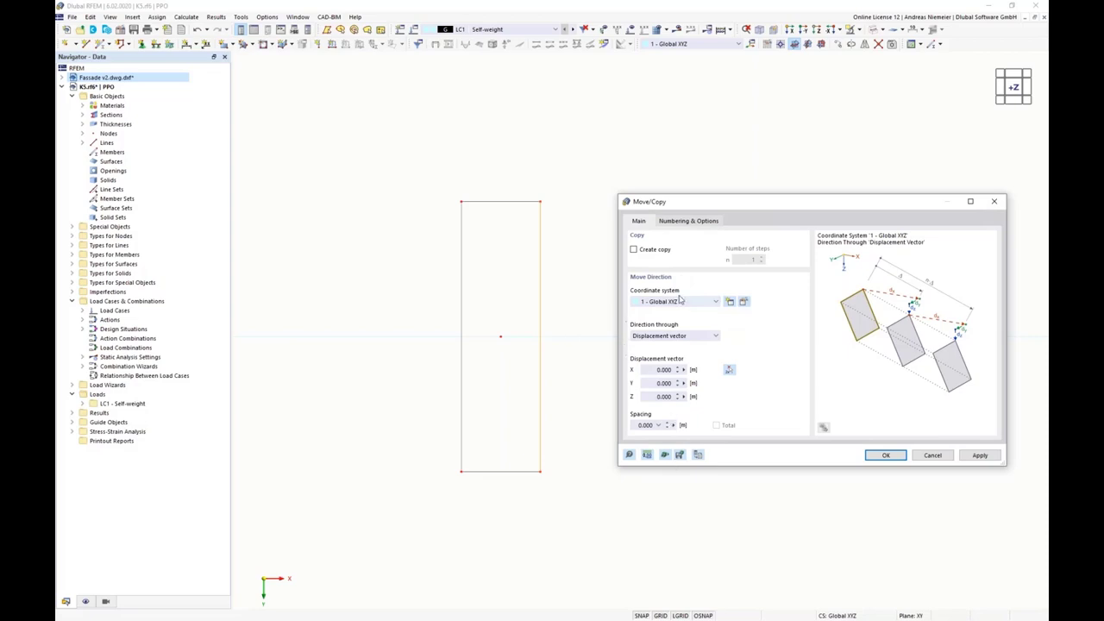
click(635, 250)
Set the model's length unit to mm.
click(647, 455)
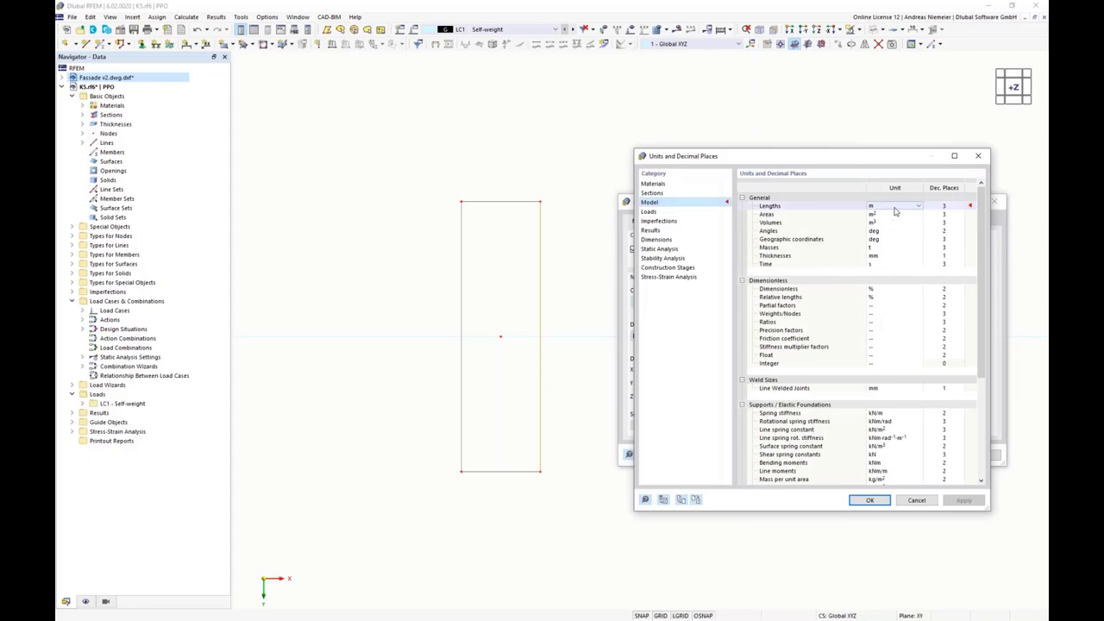
click(917, 208)
click(899, 214)
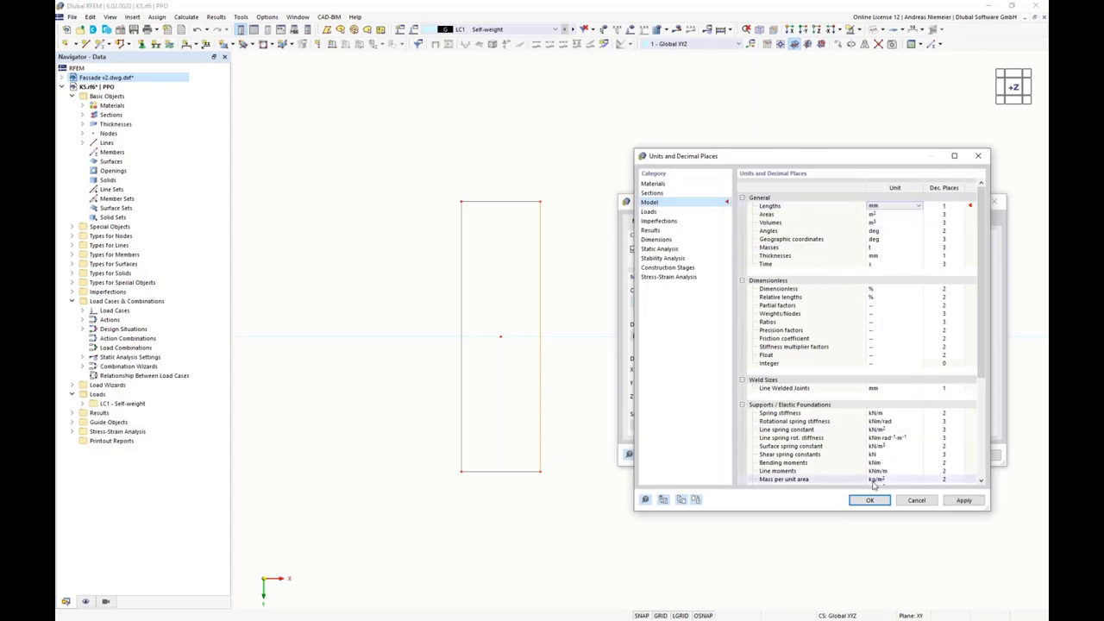
click(869, 500)
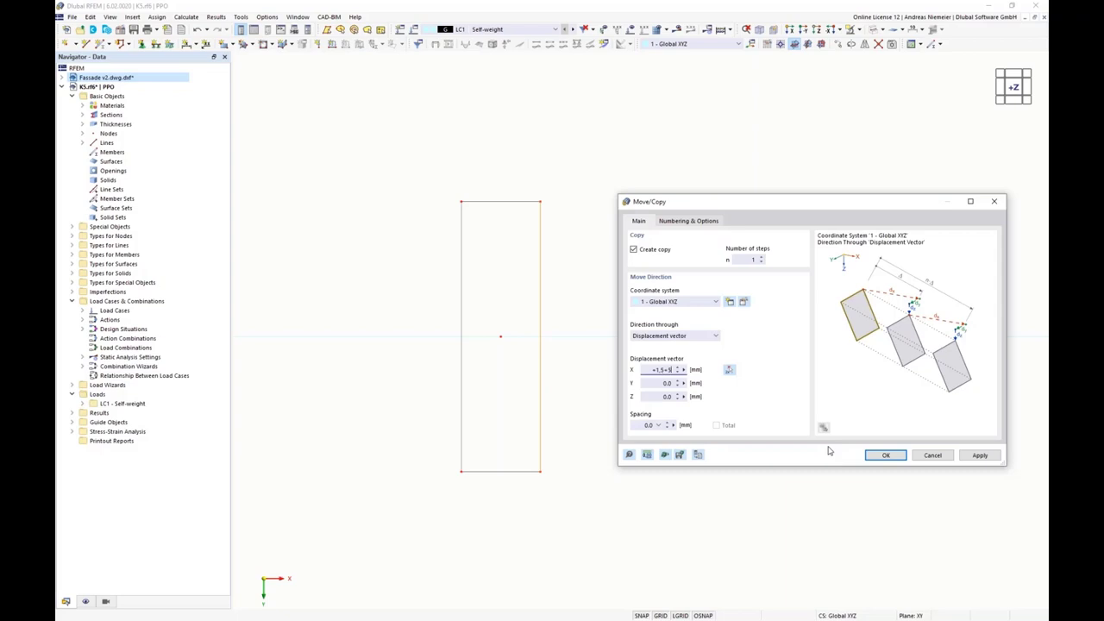
Copy the rectangle's right edge by =1,5+5 mm in X, and copy the left edge outward by the same distance.
click(668, 382)
click(882, 458)
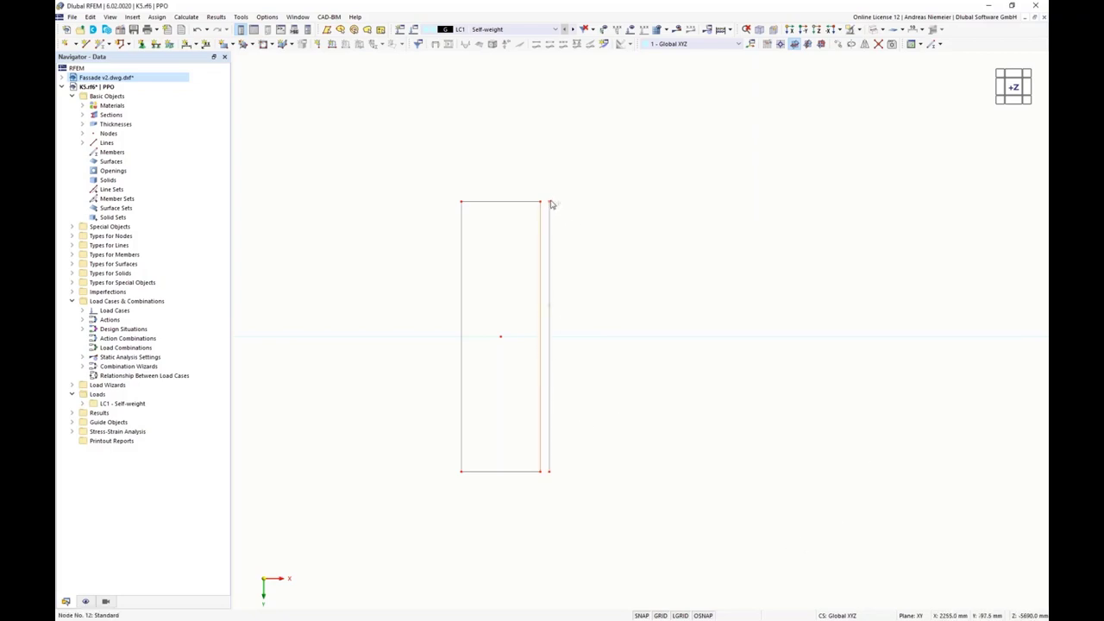
drag(448, 285, 461, 204)
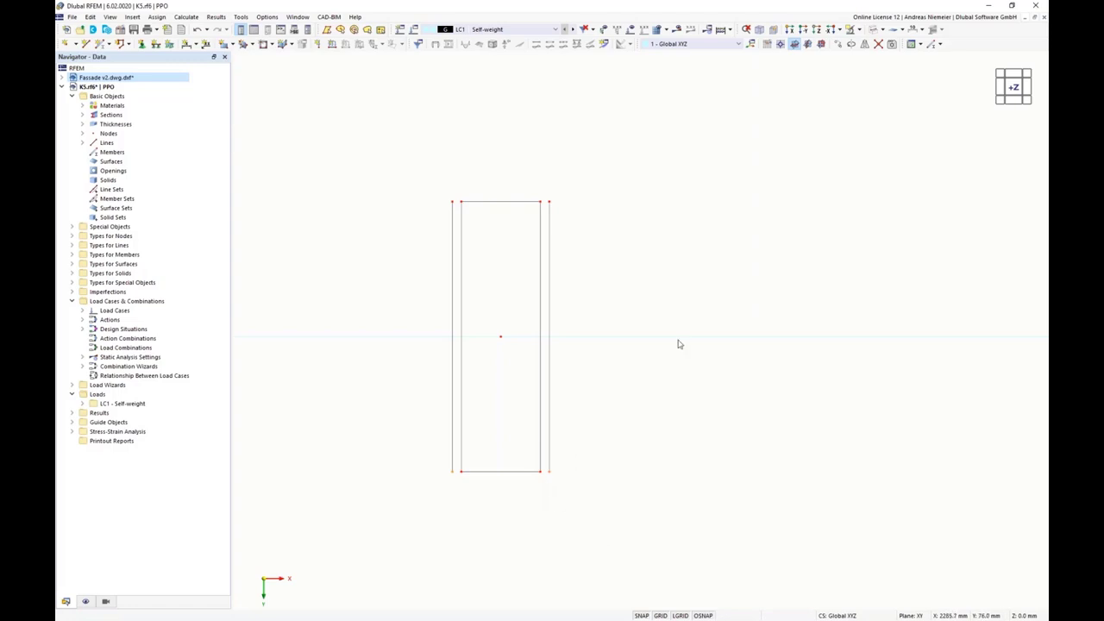
Move the lower end nodes of both offset lines by -30 mm in Y with X at 0, without creating a copy.
click(842, 48)
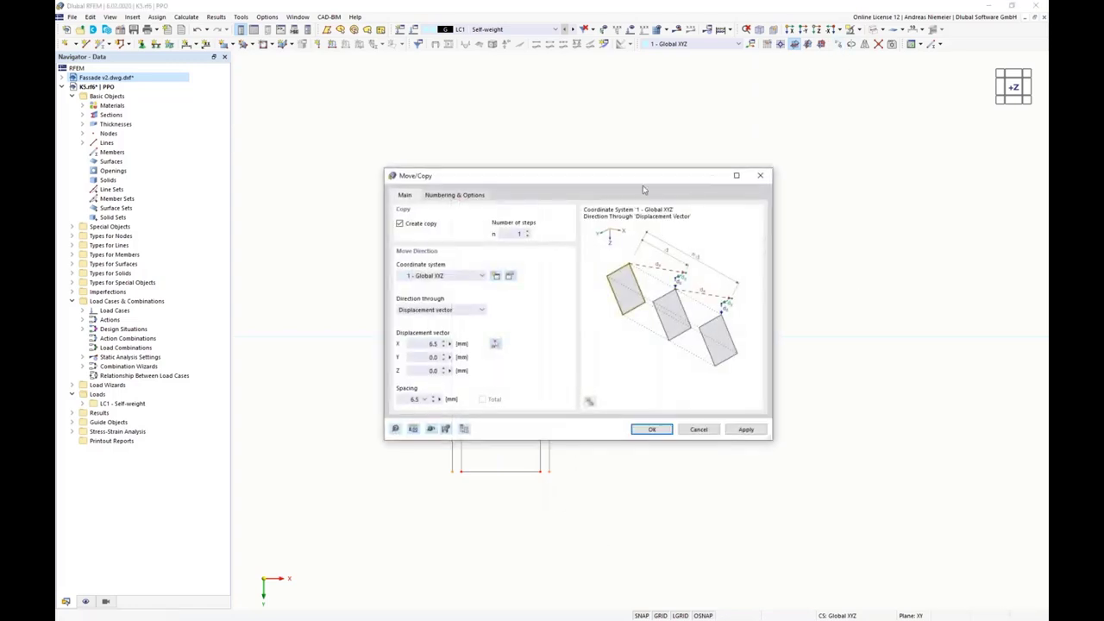
drag(645, 177, 921, 187)
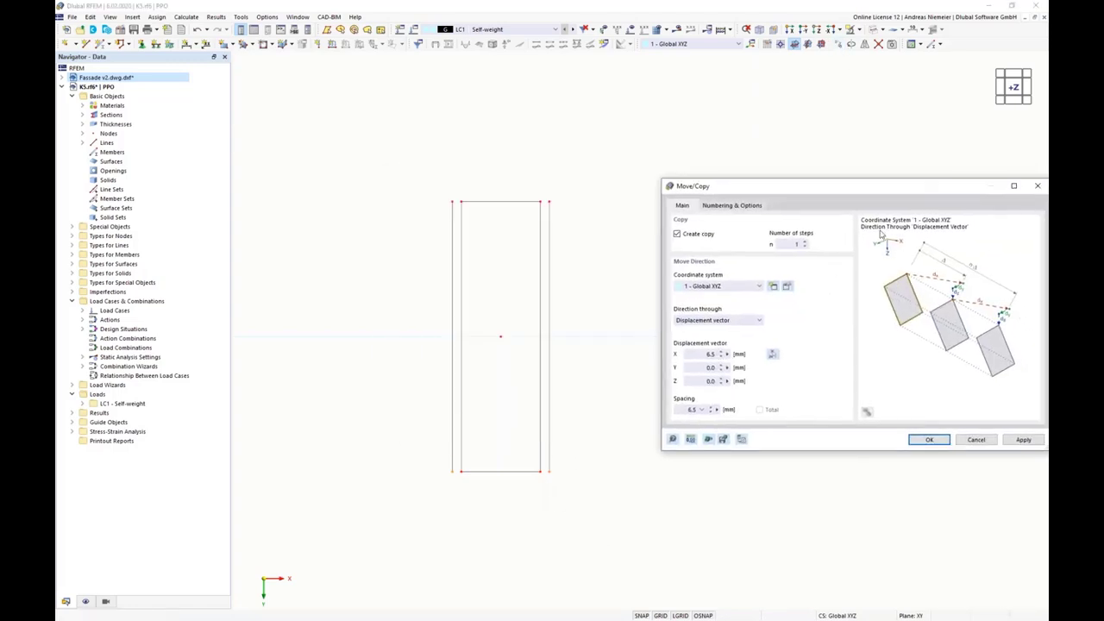
click(692, 238)
click(698, 369)
click(692, 356)
click(940, 442)
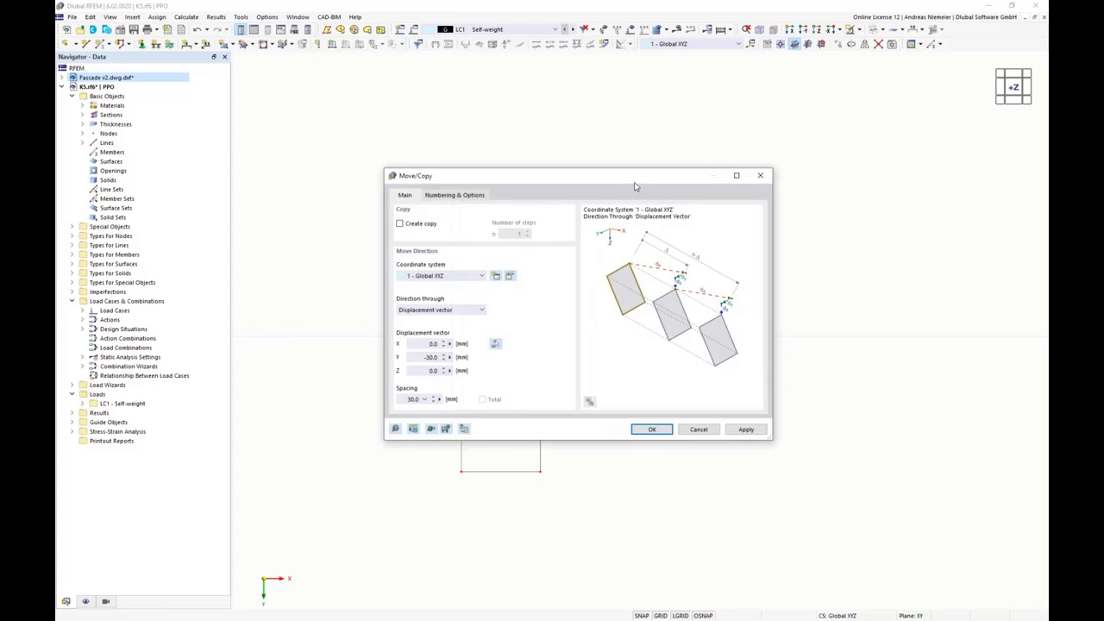
Move the upper end nodes of both offset lines by -57.5 mm in Y.
drag(635, 181, 877, 298)
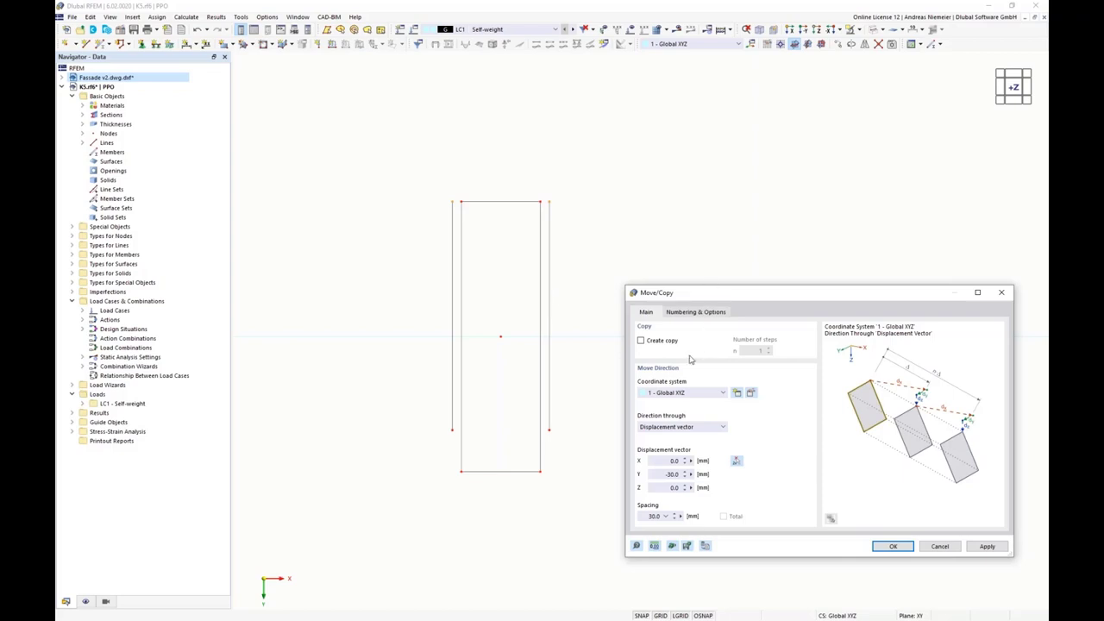
drag(655, 474, 690, 473)
click(896, 547)
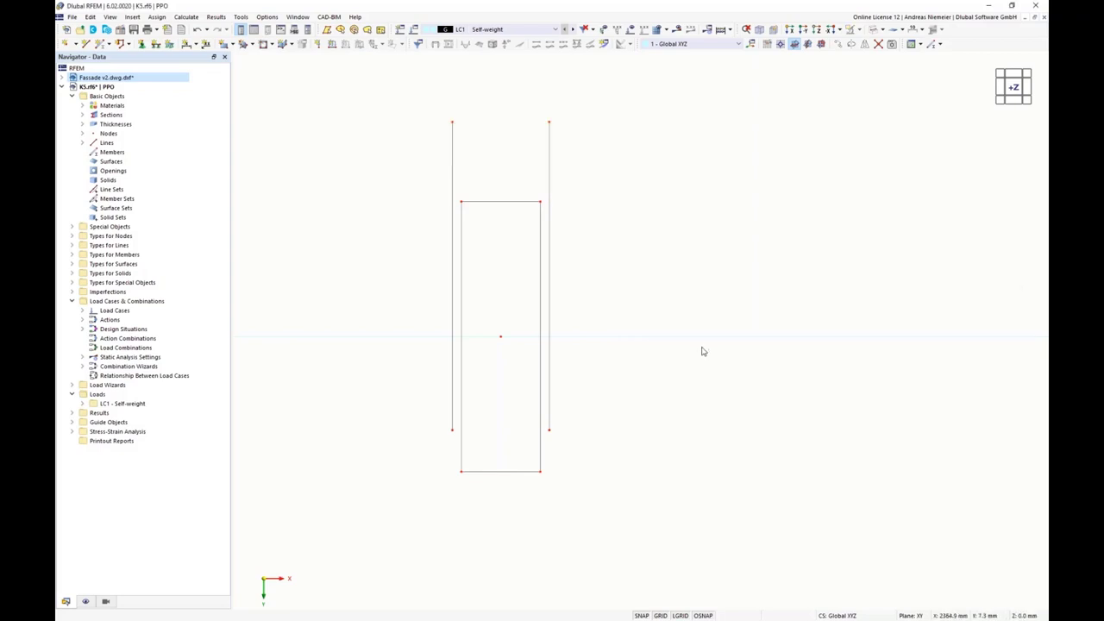
Show the model in isometric view and move both offset lines by -50 mm in Z with Y at 0.
click(759, 29)
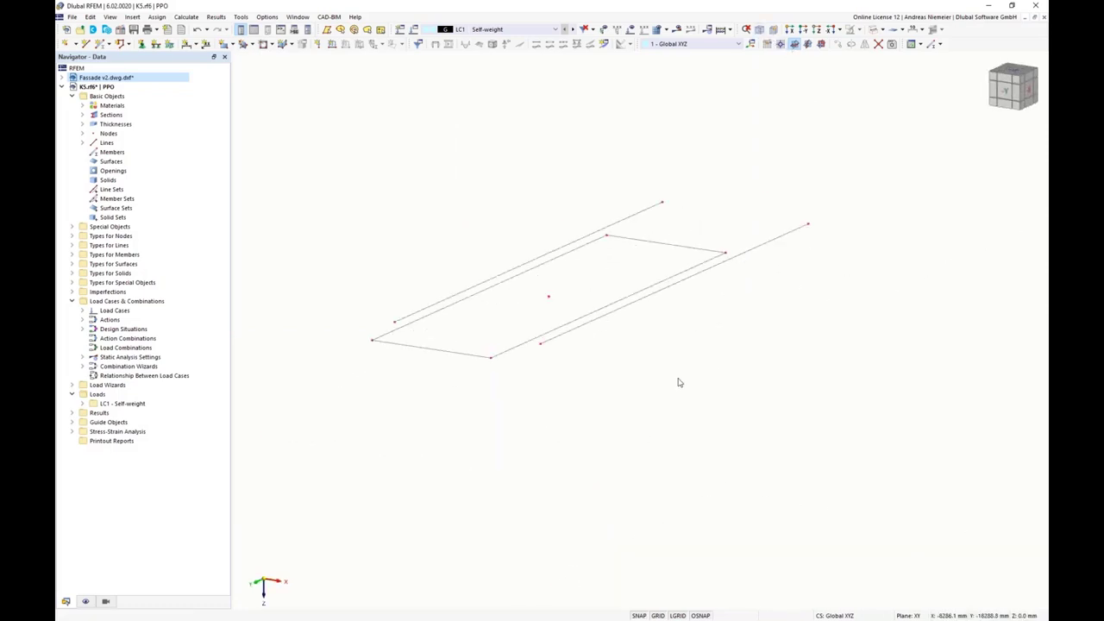
ctrl+middle_drag(678, 382, 609, 412)
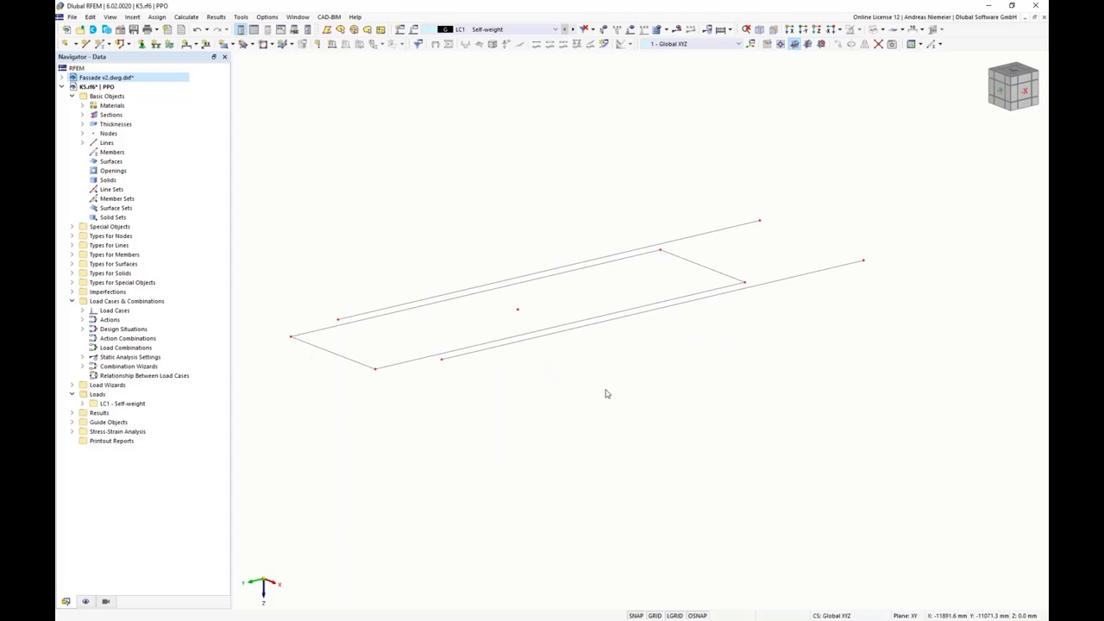
click(767, 285)
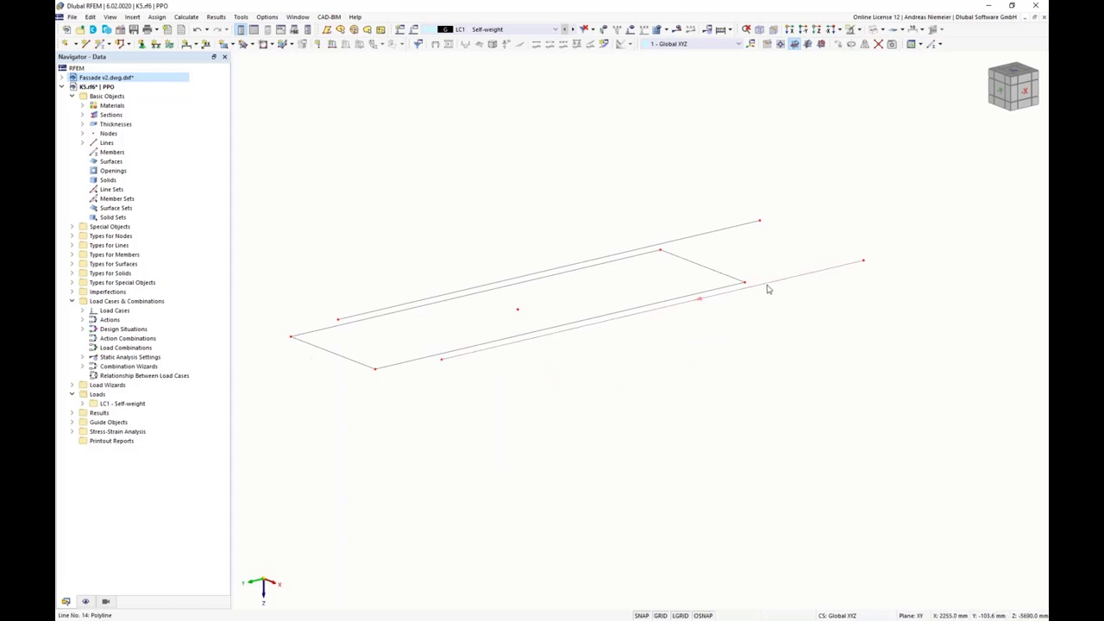
click(731, 231)
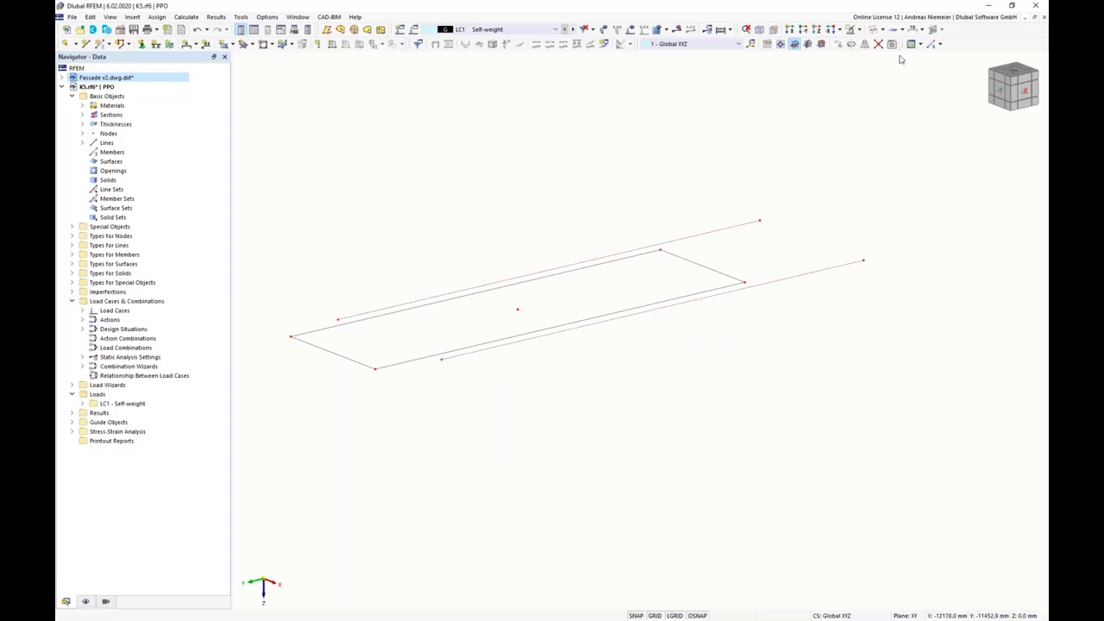
click(836, 49)
drag(625, 177, 873, 340)
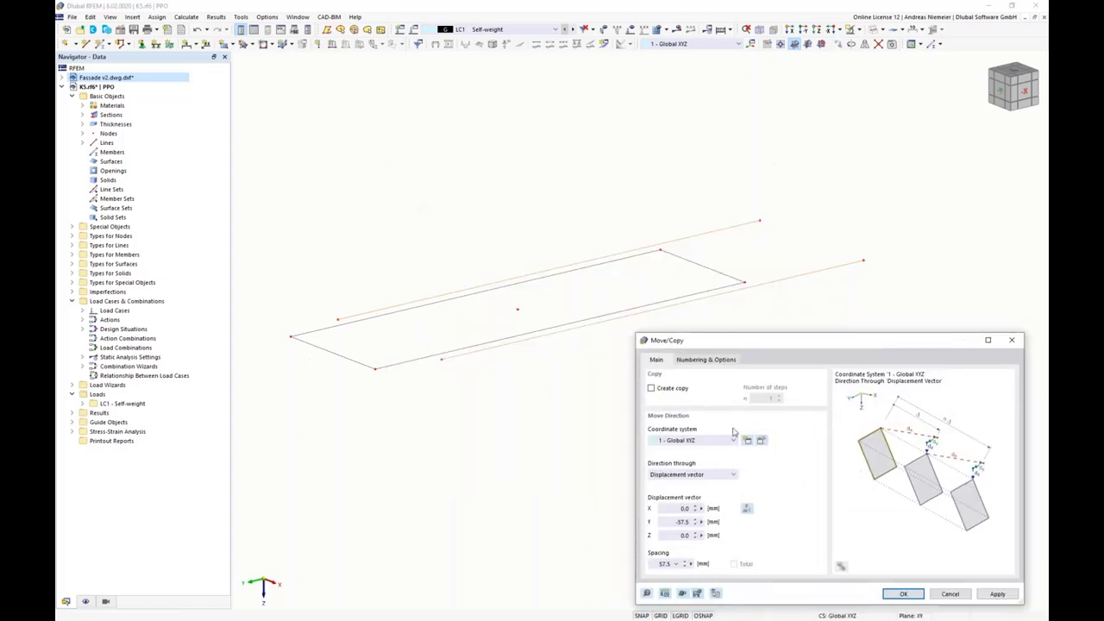
double_click(678, 521)
text(0)
double_click(672, 535)
text(-50)
click(903, 594)
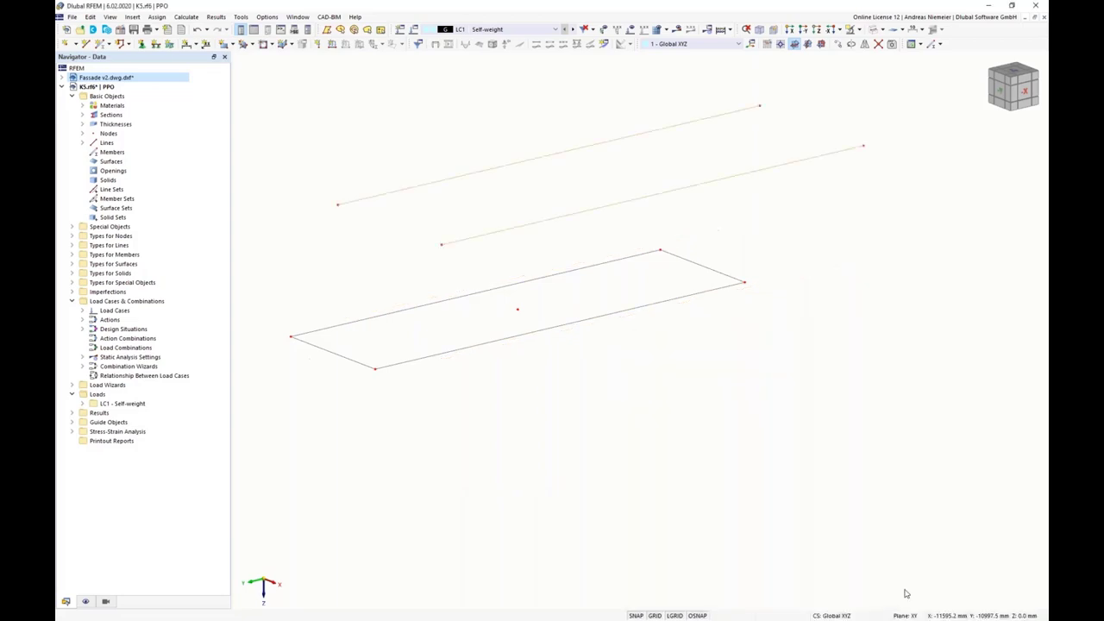
Copy both raised lines by 100 mm in Z, linking the lines with surfaces, and display the model as transparent.
click(838, 44)
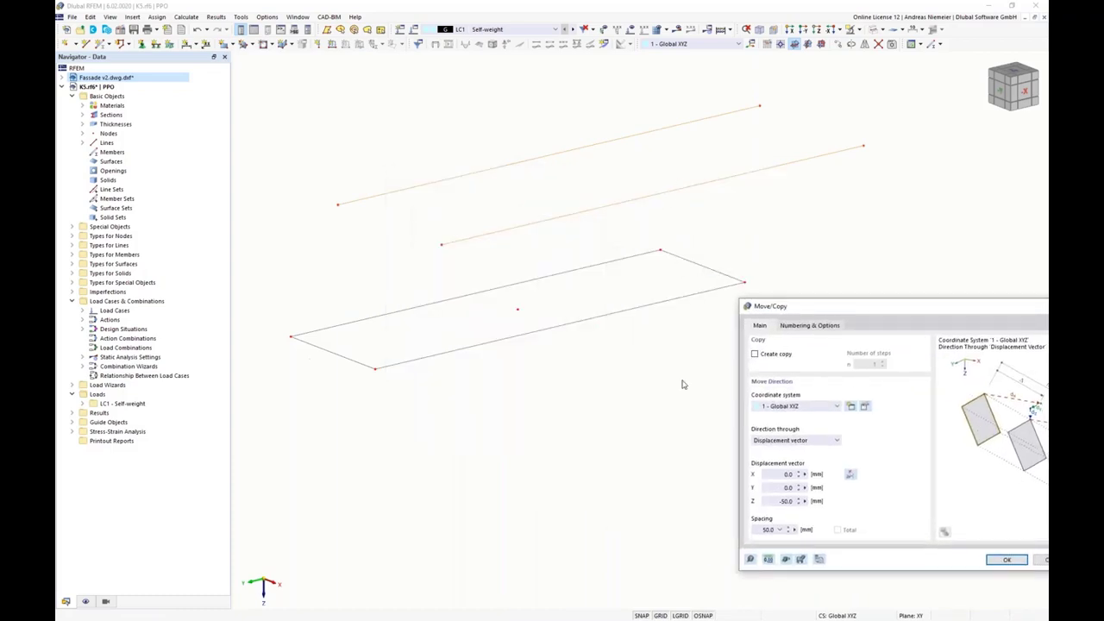
click(763, 355)
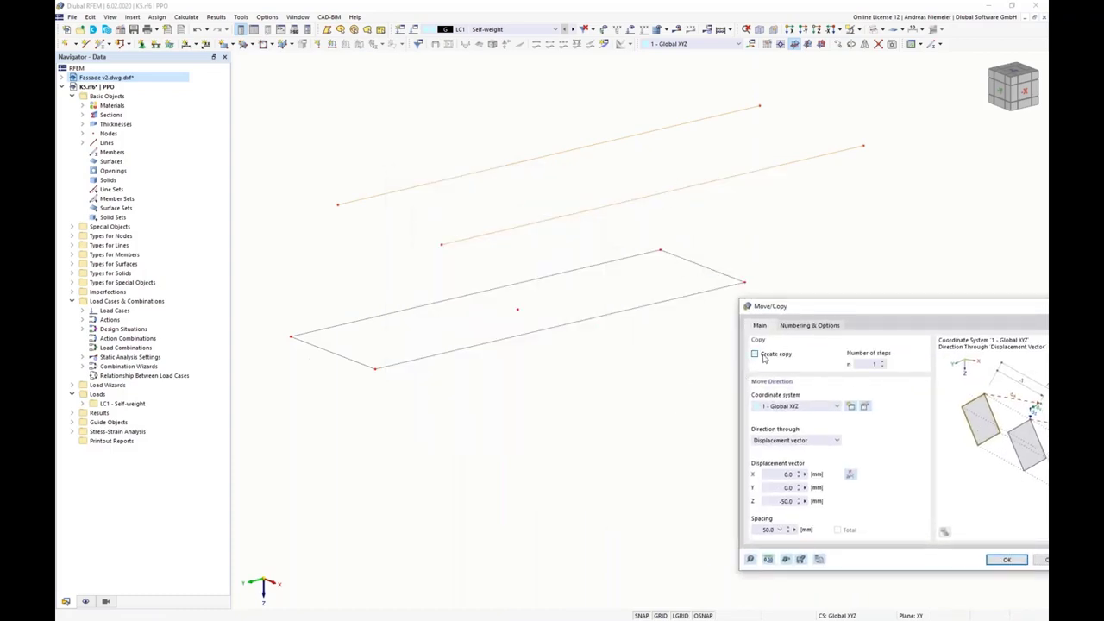
click(785, 501)
drag(769, 505, 803, 507)
text(100)
click(810, 327)
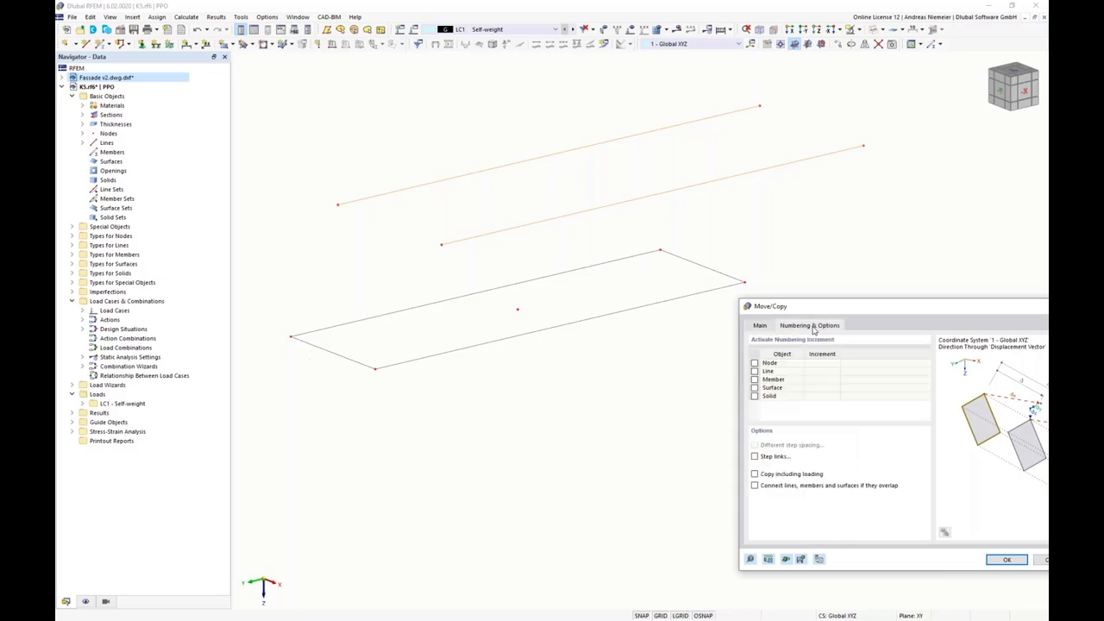
click(755, 457)
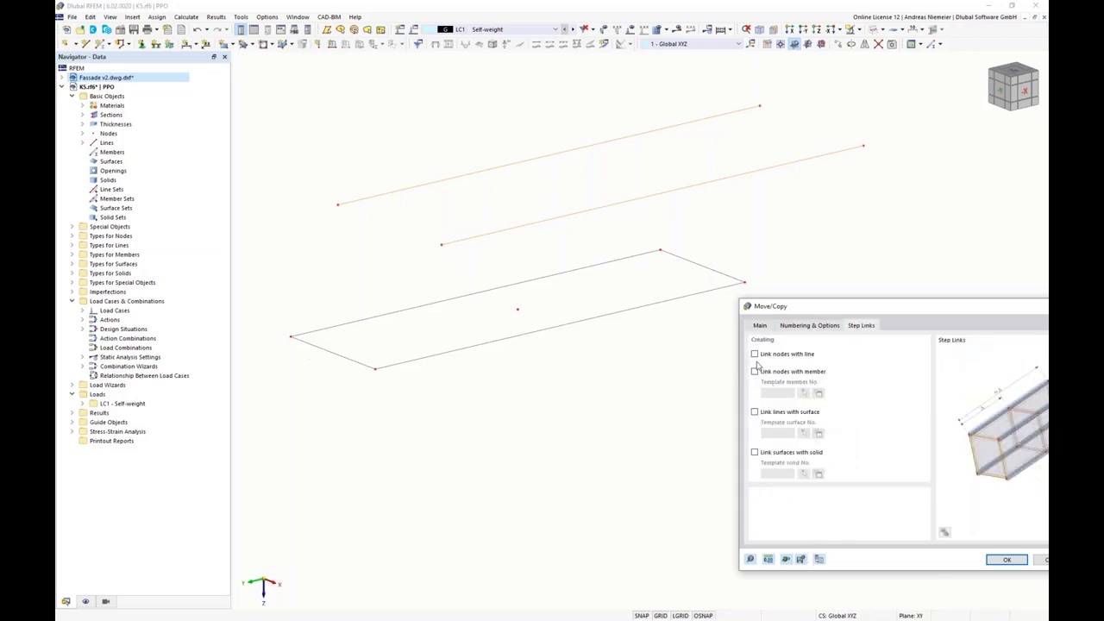
click(756, 412)
click(1002, 560)
click(875, 30)
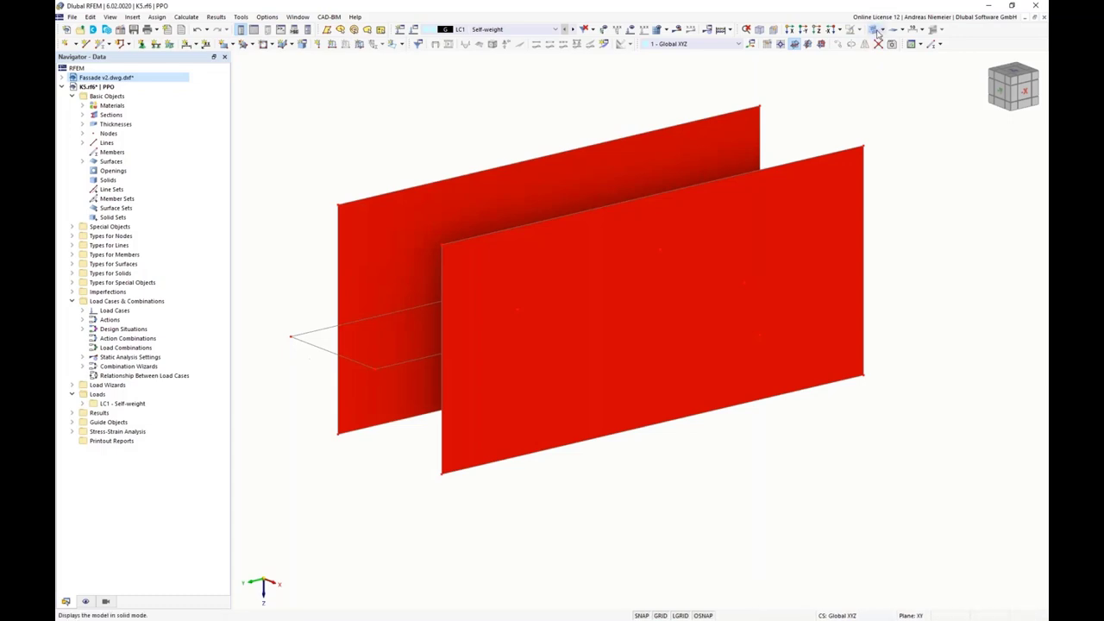
ctrl+middle_drag(517, 474, 564, 460)
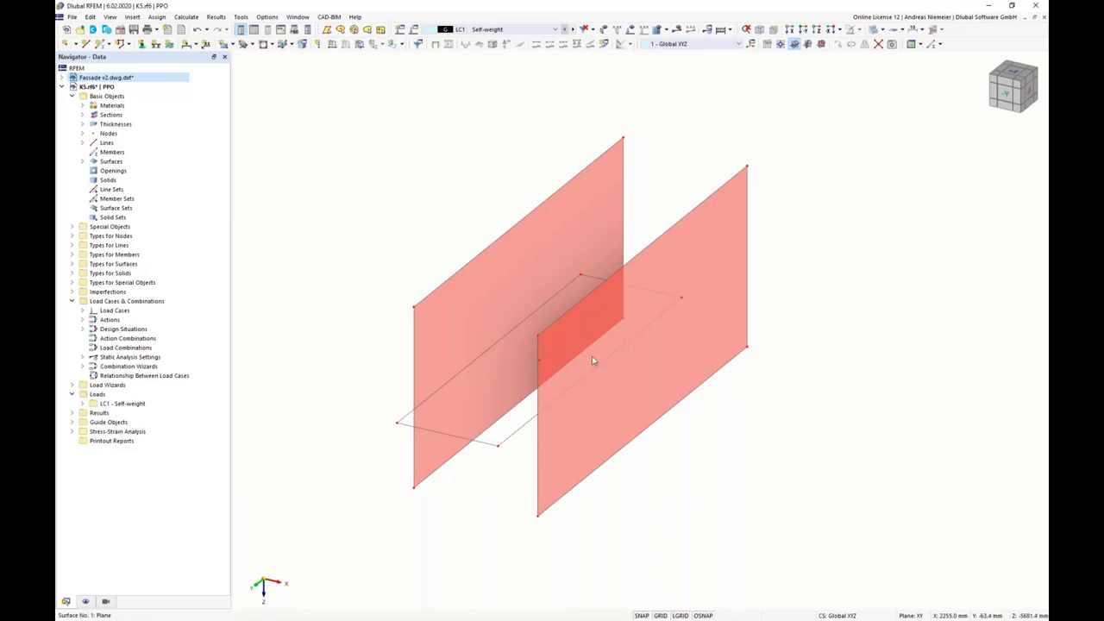
Create a standard-type node midway between the two plates' far upper corners and copy it down to their lower corner level.
click(75, 44)
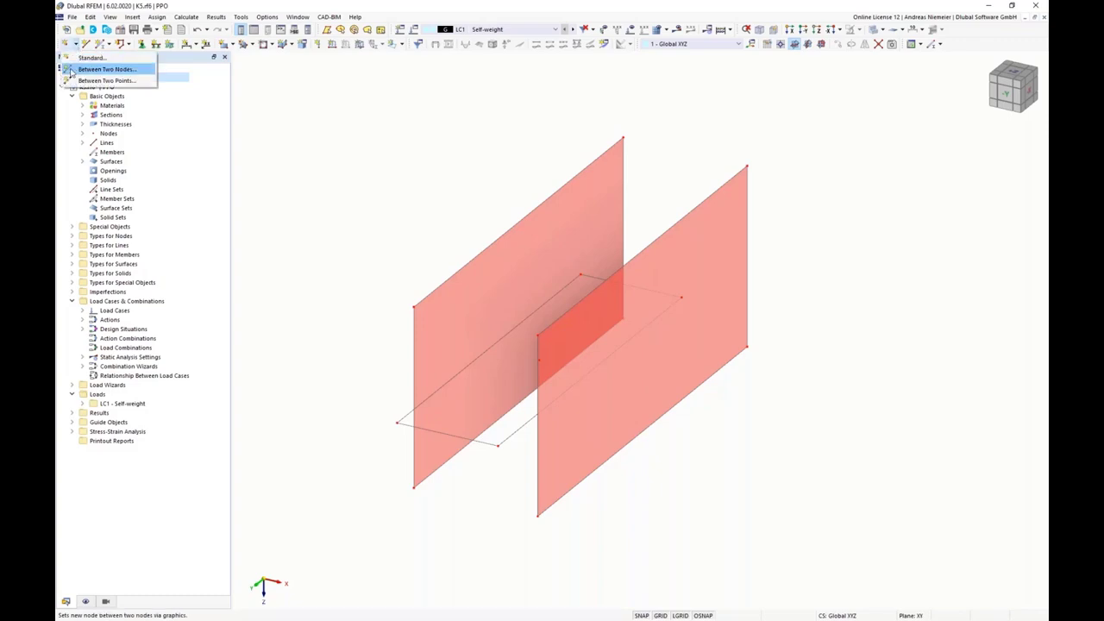
click(88, 69)
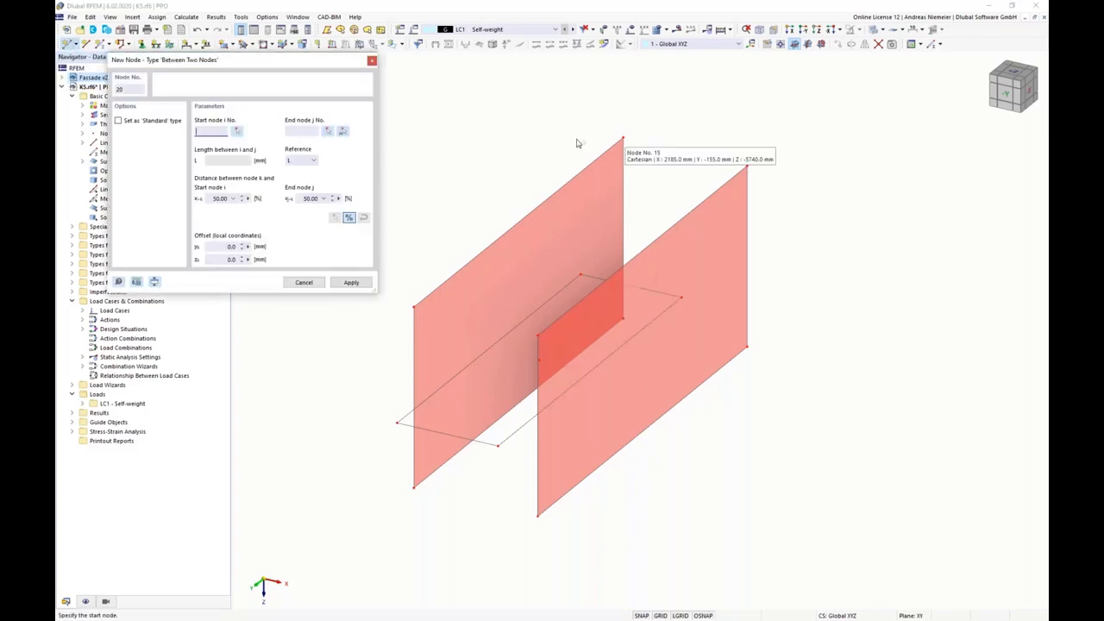
click(623, 138)
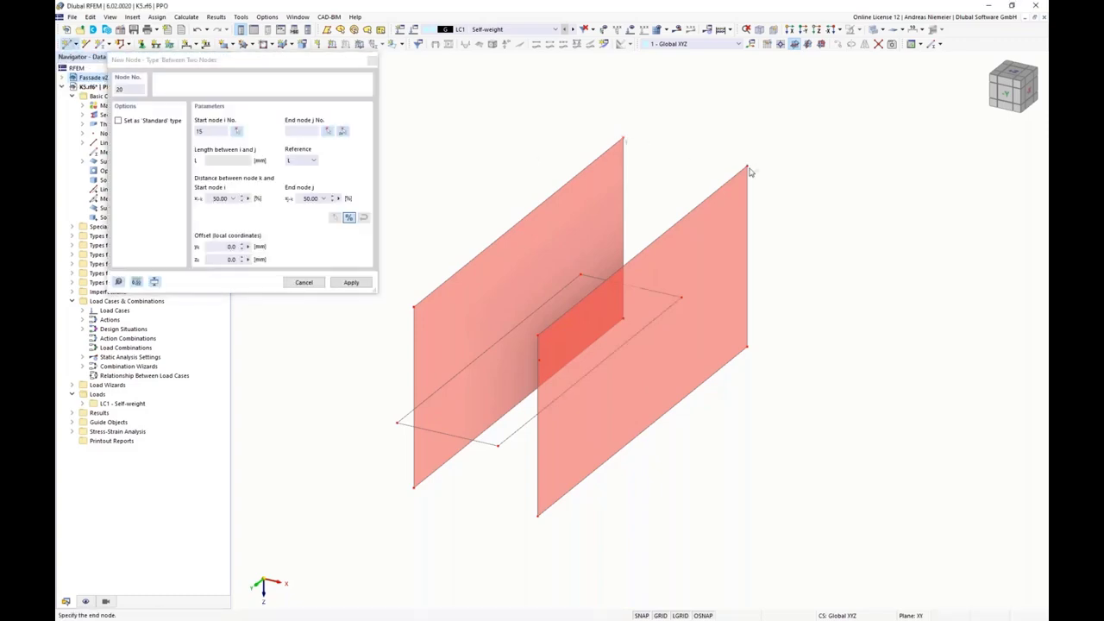
click(755, 343)
click(132, 123)
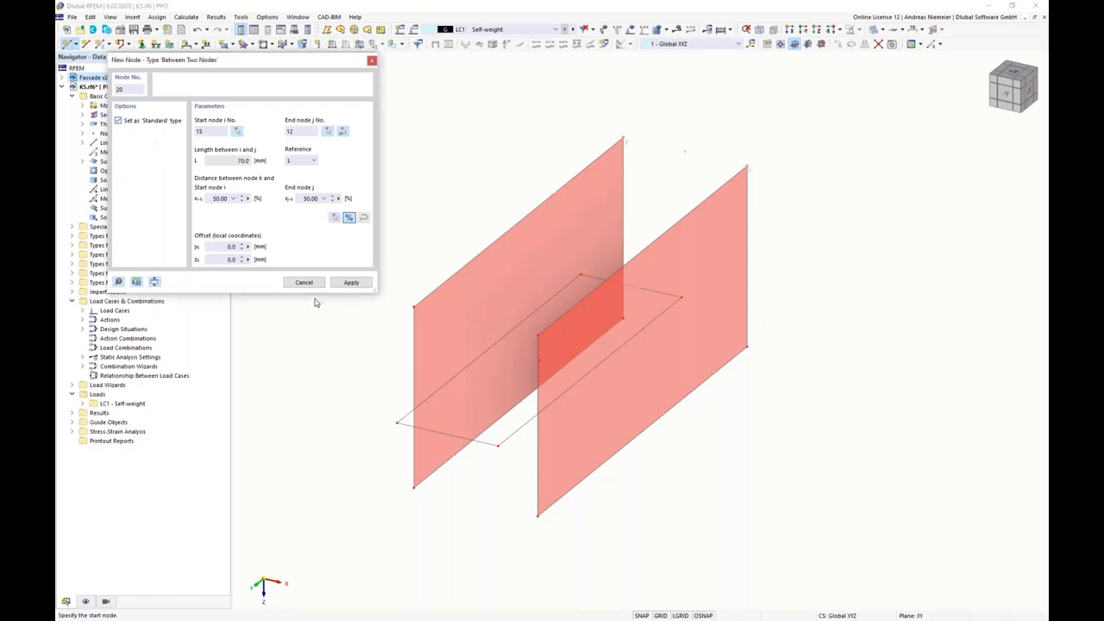
click(351, 282)
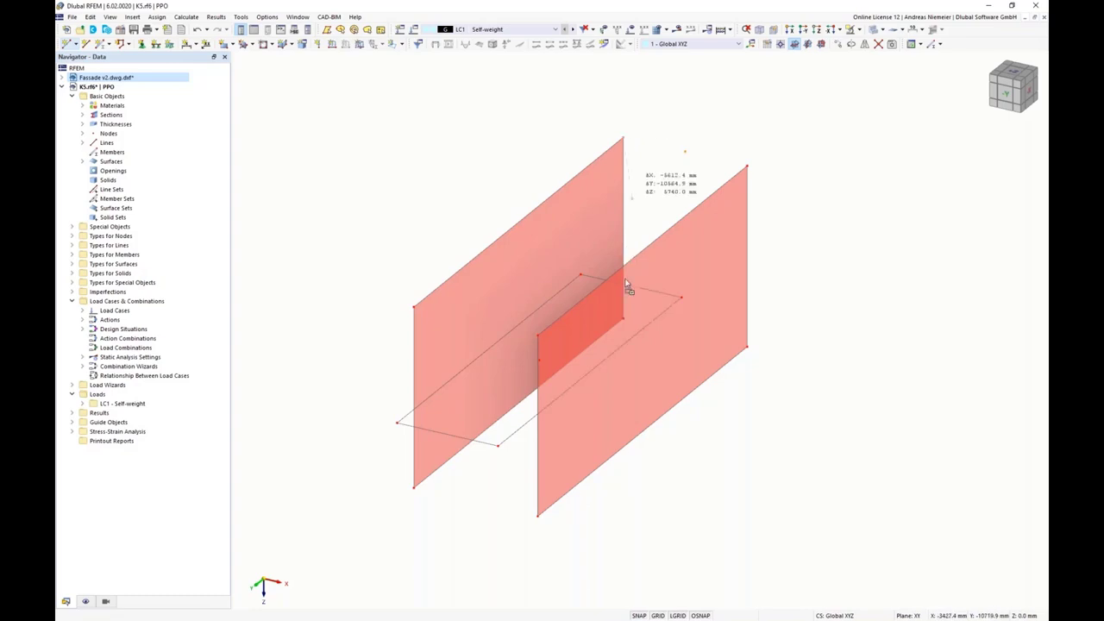
click(622, 322)
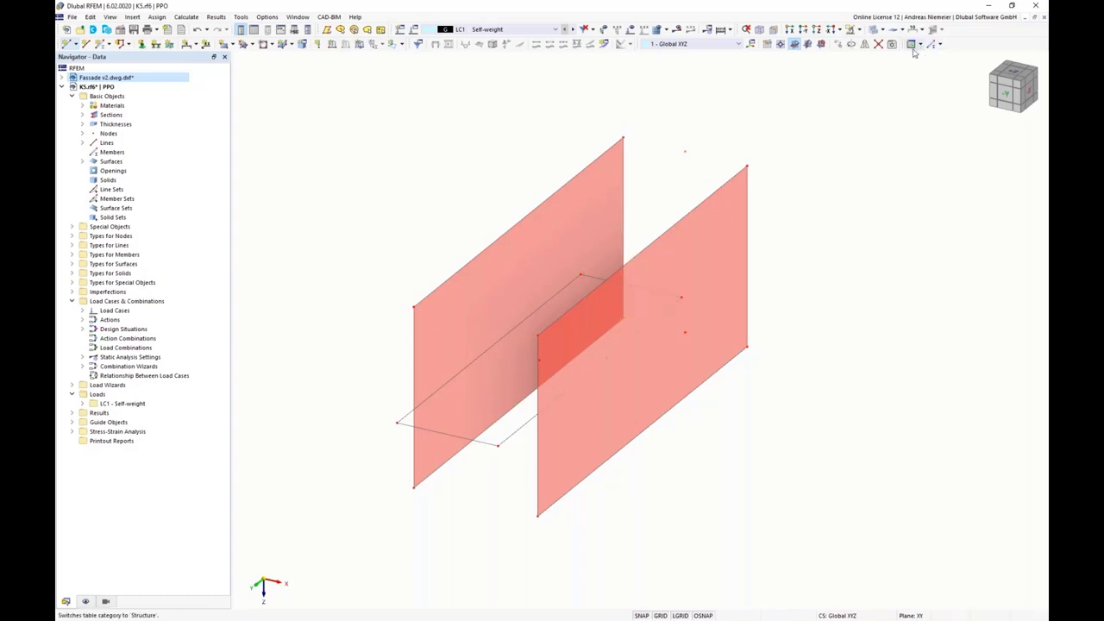
Move the upper middle node by -10 mm in Z without creating a copy.
click(422, 224)
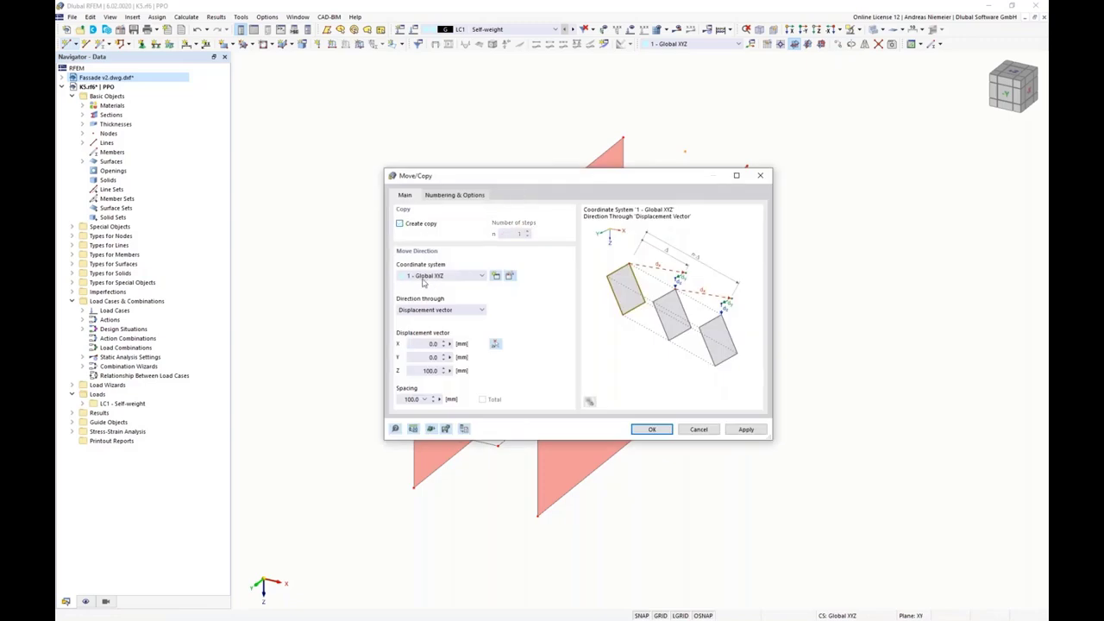
click(412, 368)
drag(591, 179, 818, 285)
click(873, 534)
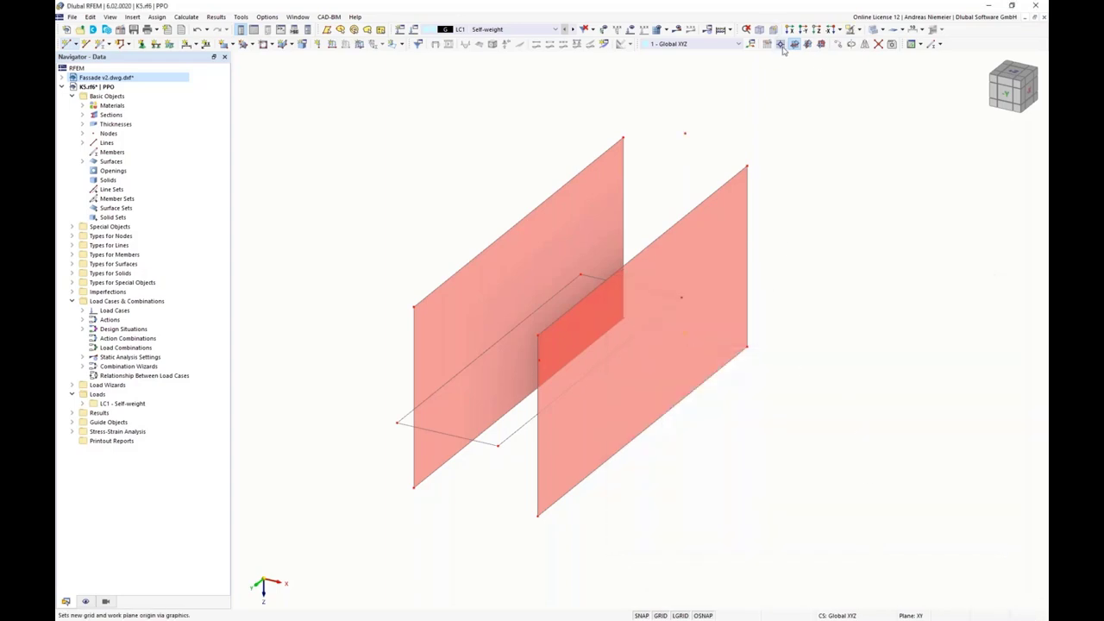
Move the lower middle node by 10 mm in Z without creating a copy.
click(836, 45)
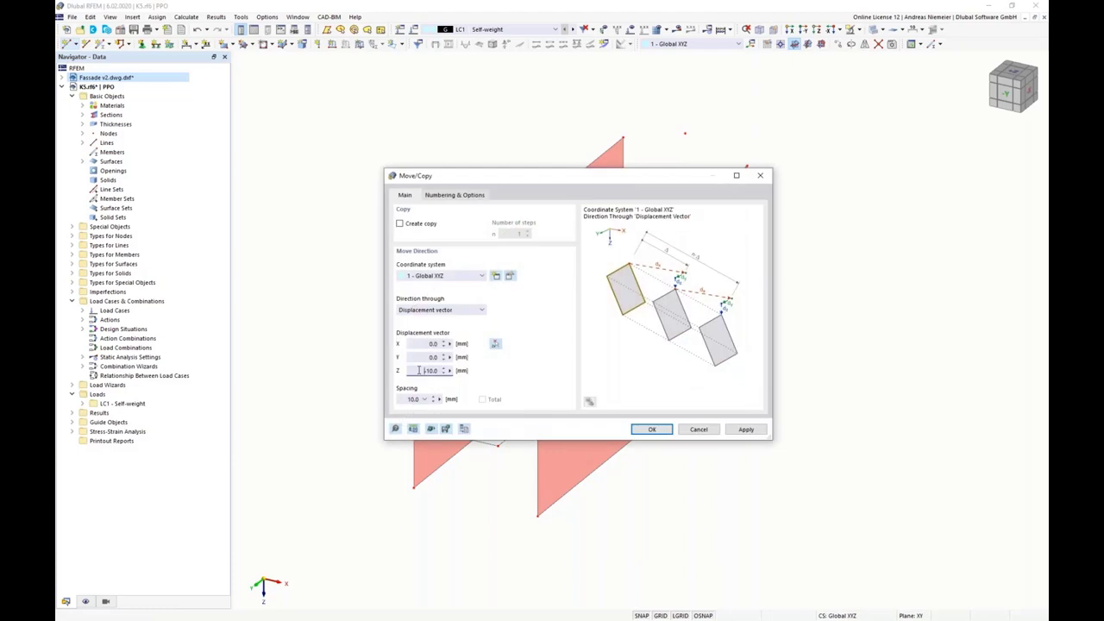
click(659, 431)
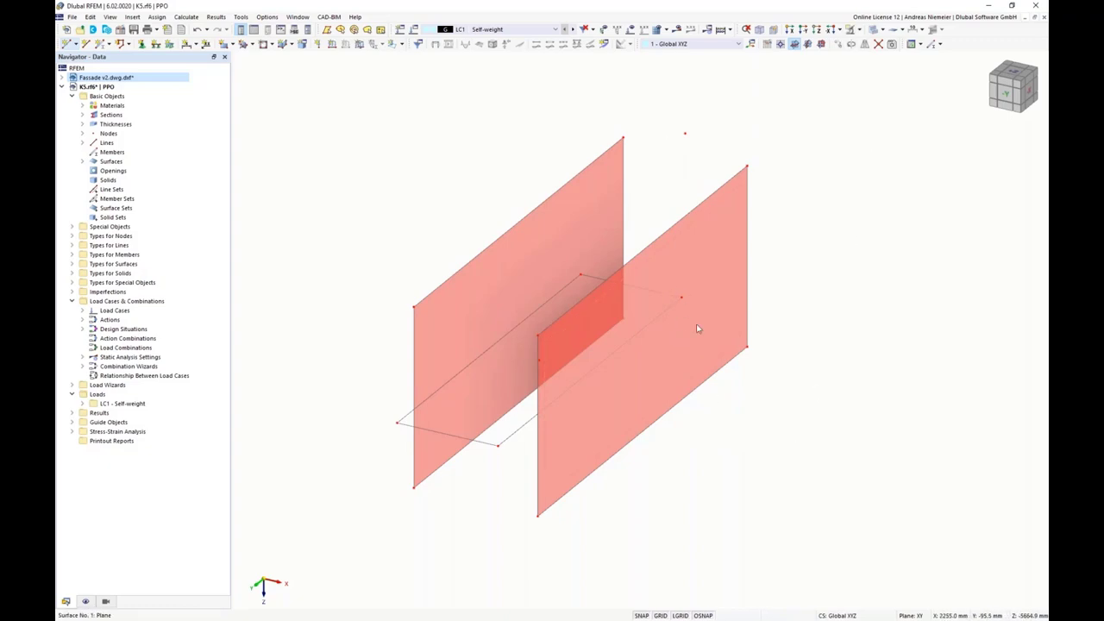
Move the upper and lower middle nodes together by 100 mm in X and 10 mm in Z.
double_click(688, 135)
click(830, 119)
click(842, 50)
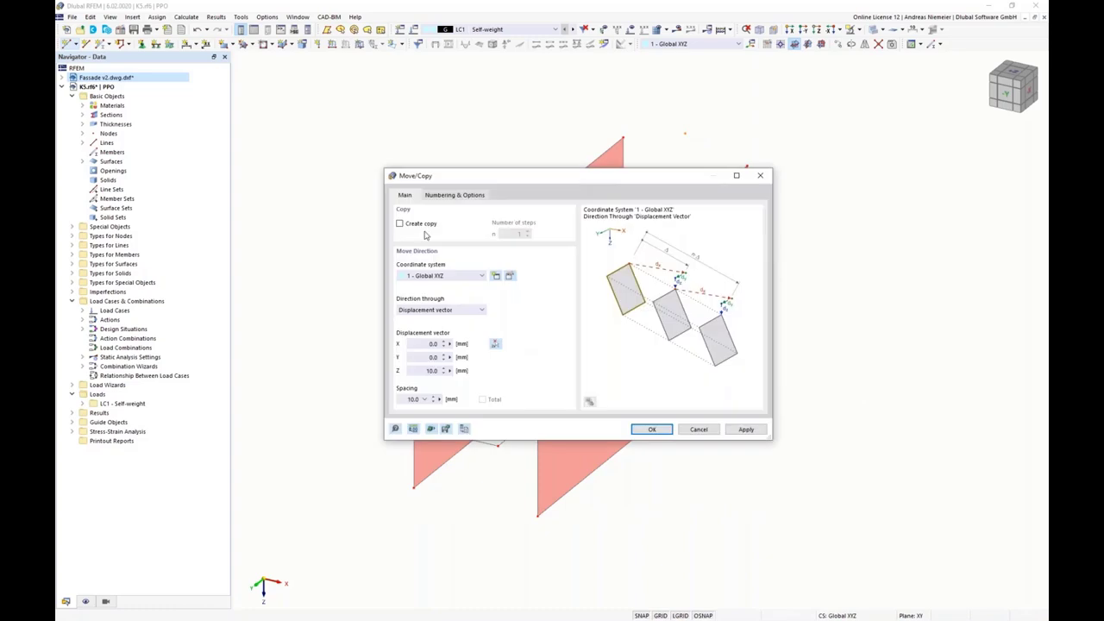
click(421, 343)
click(658, 430)
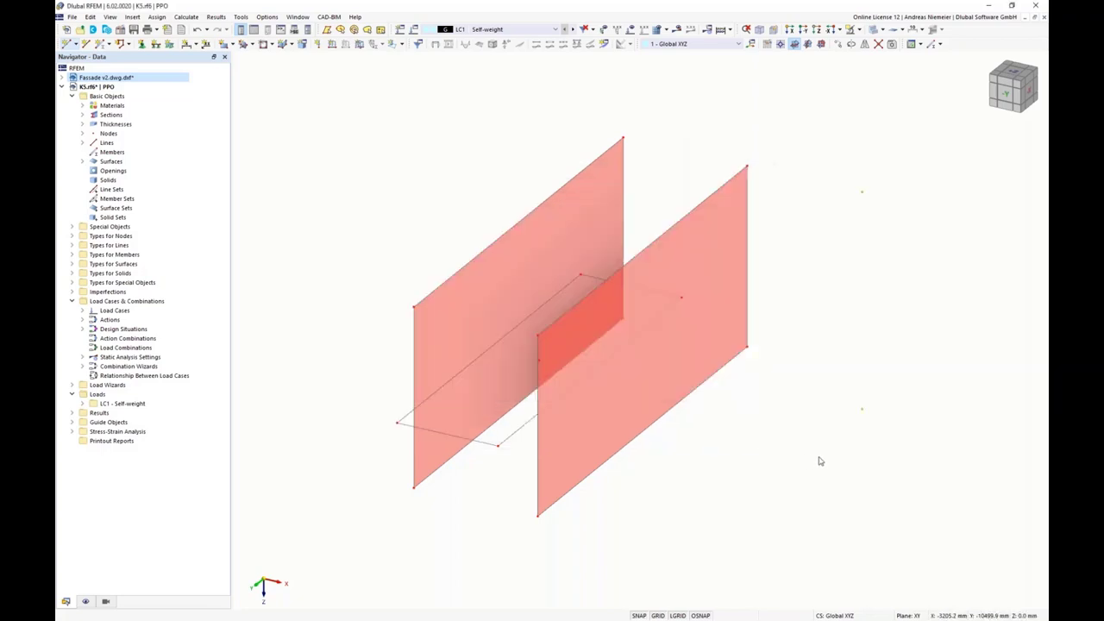
Draw a single line connecting the two offset nodes from the lower to the upper one.
click(86, 45)
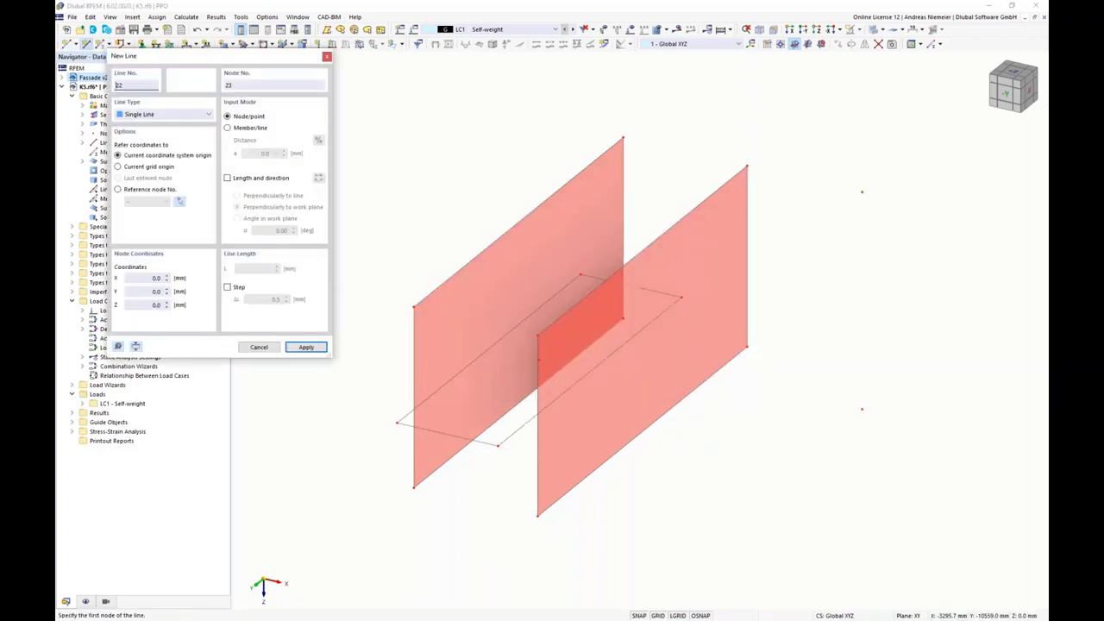
click(861, 408)
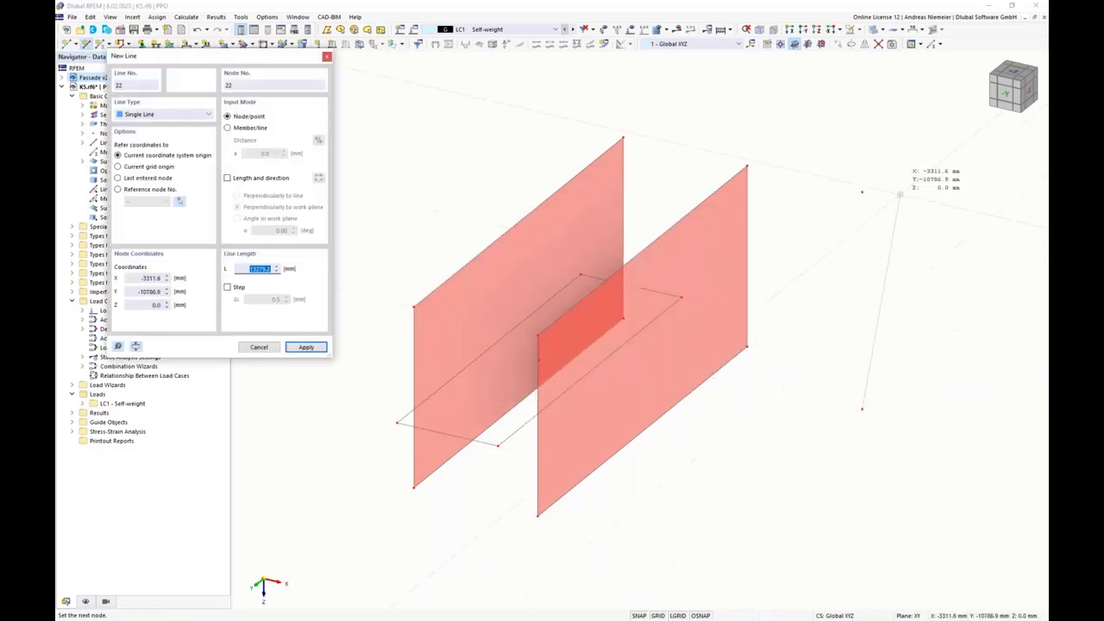
click(862, 191)
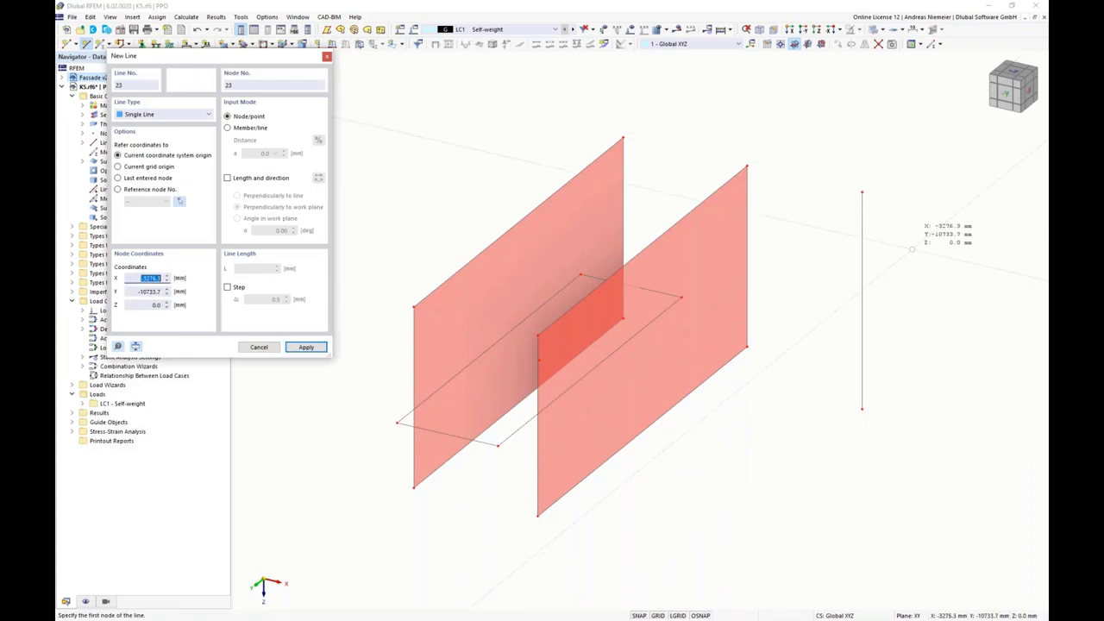
key(Escape)
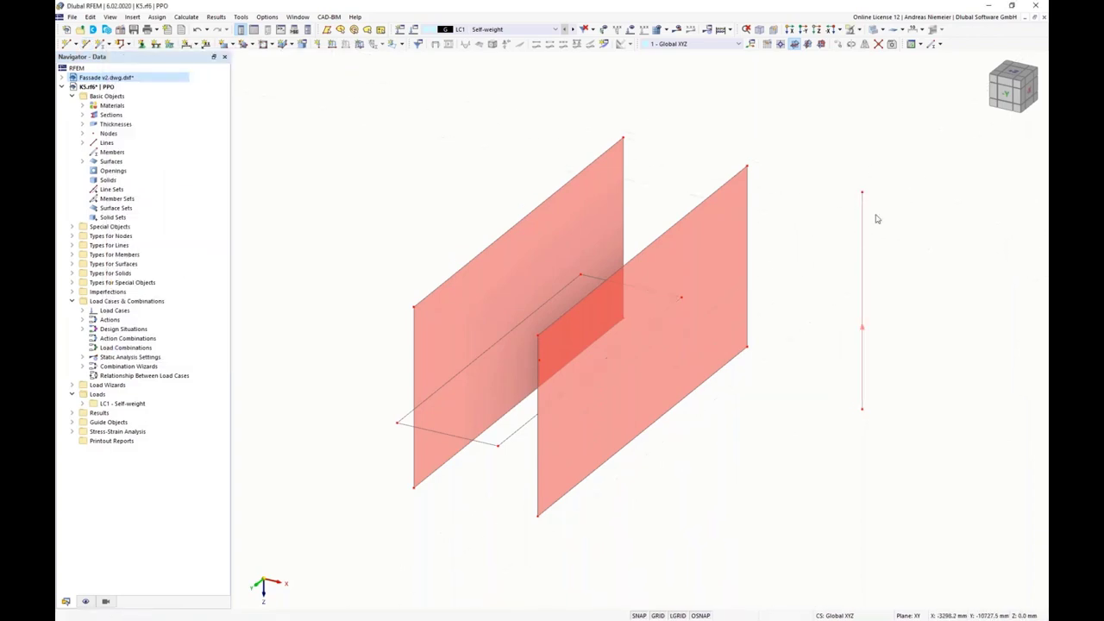
click(837, 44)
click(400, 223)
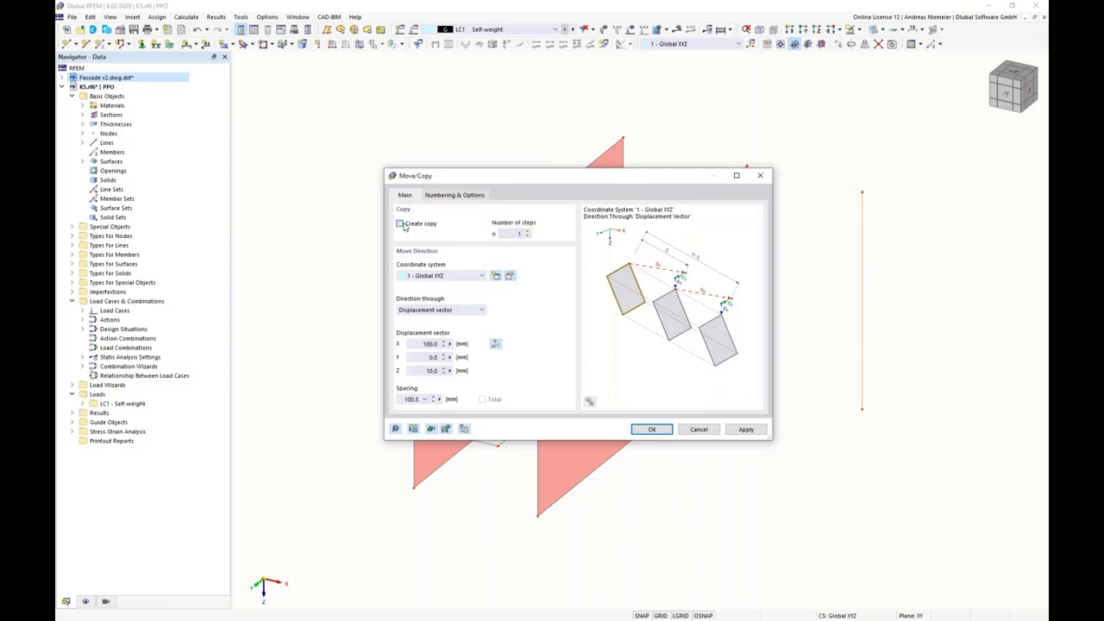
drag(421, 343, 457, 343)
click(701, 429)
Undo the connecting line and the last move of the two middle nodes.
click(198, 30)
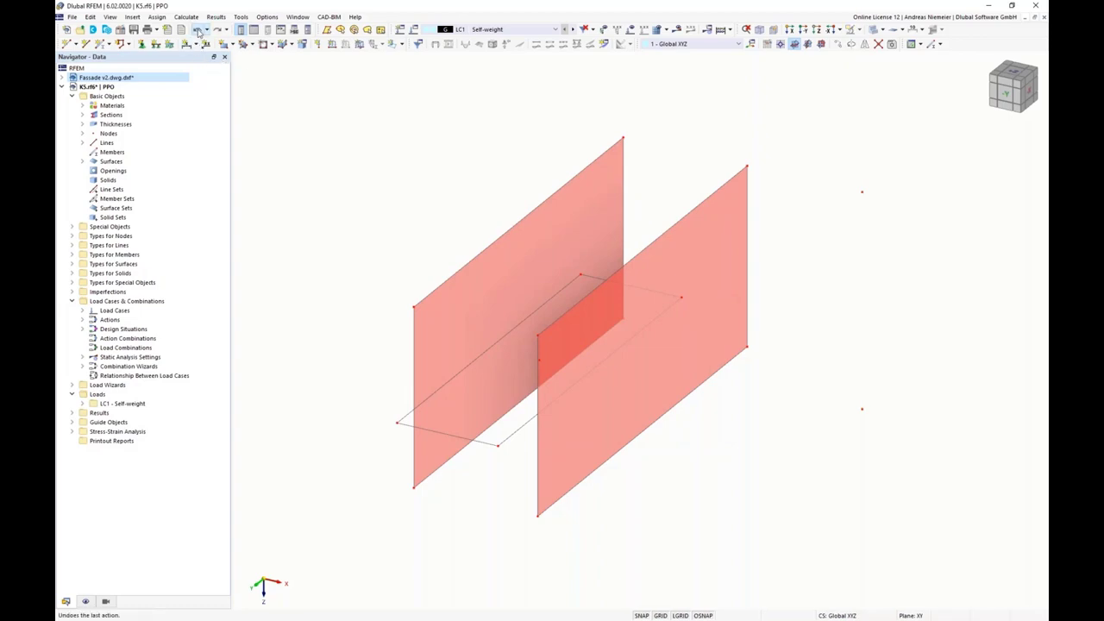
click(198, 30)
Move both middle nodes by 100 mm in X, with Y and Z at 0 and no copy.
key(ctrl+m)
key(Tab)
key(Tab)
text(0)
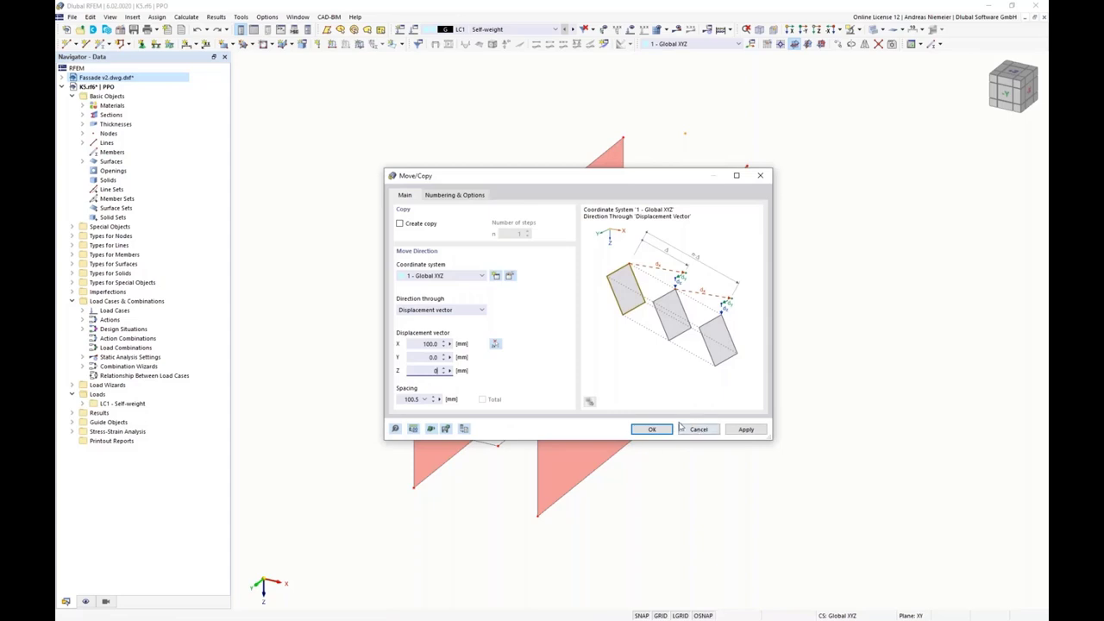
click(654, 429)
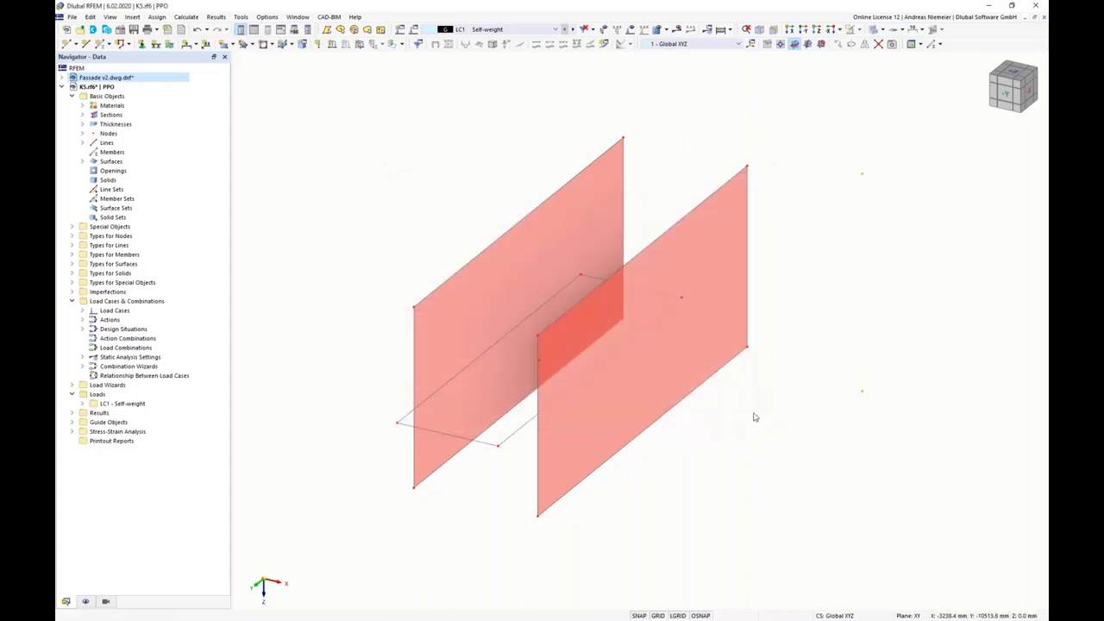
Connect the two moved nodes with a vertical single line from bottom to top.
click(862, 391)
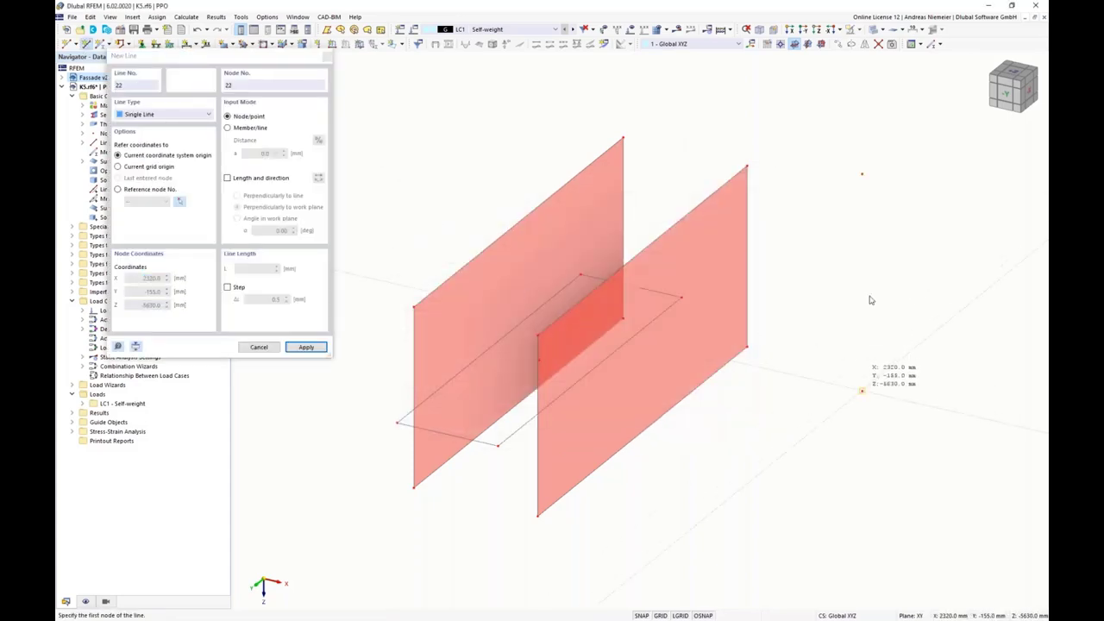
click(860, 175)
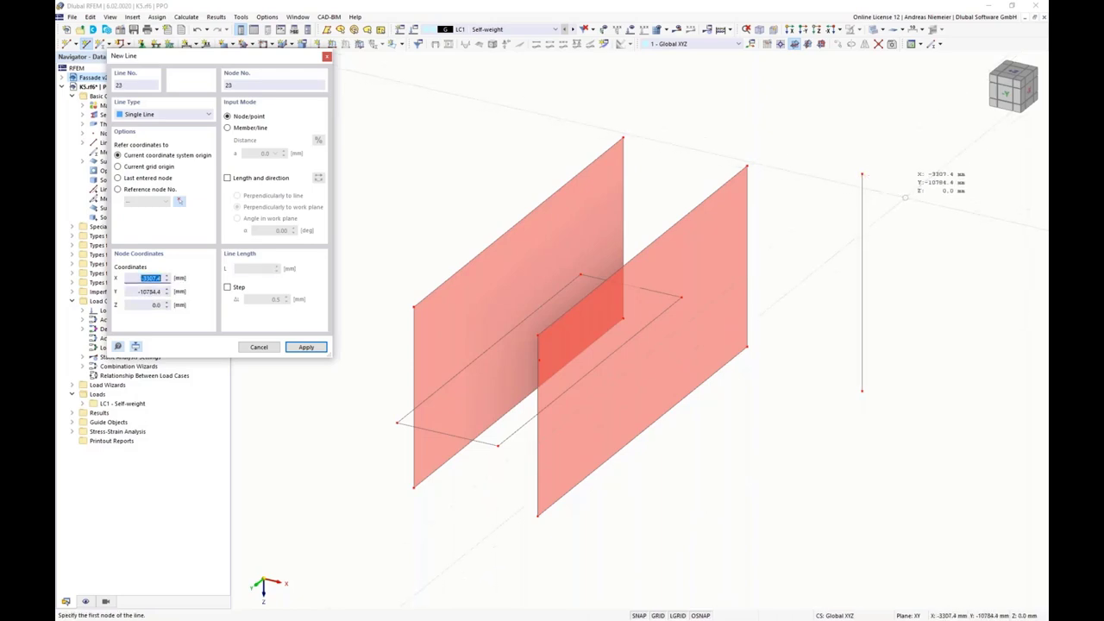
key(Escape)
Copy the vertical line by -200 mm in X, linking the lines with a surface to form the end plate.
click(838, 44)
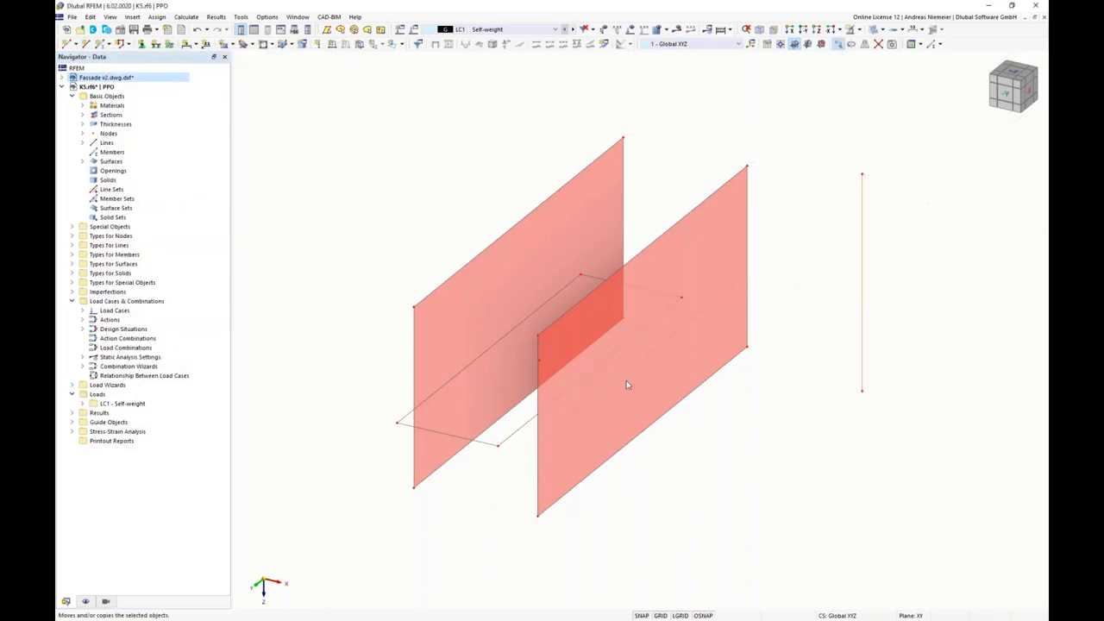
click(628, 386)
double_click(422, 343)
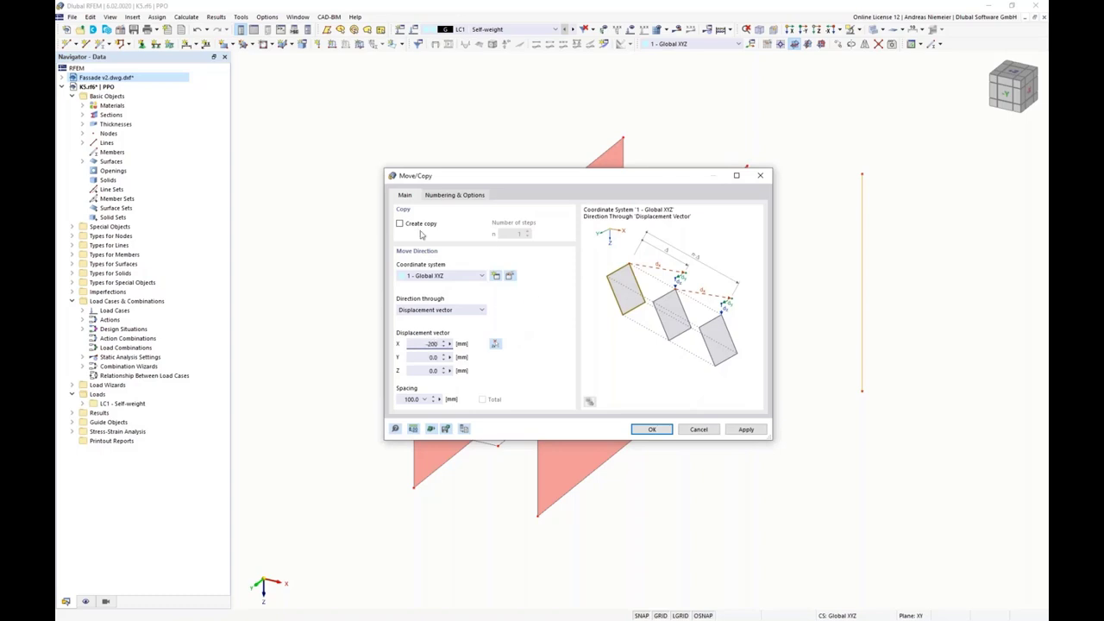
click(452, 197)
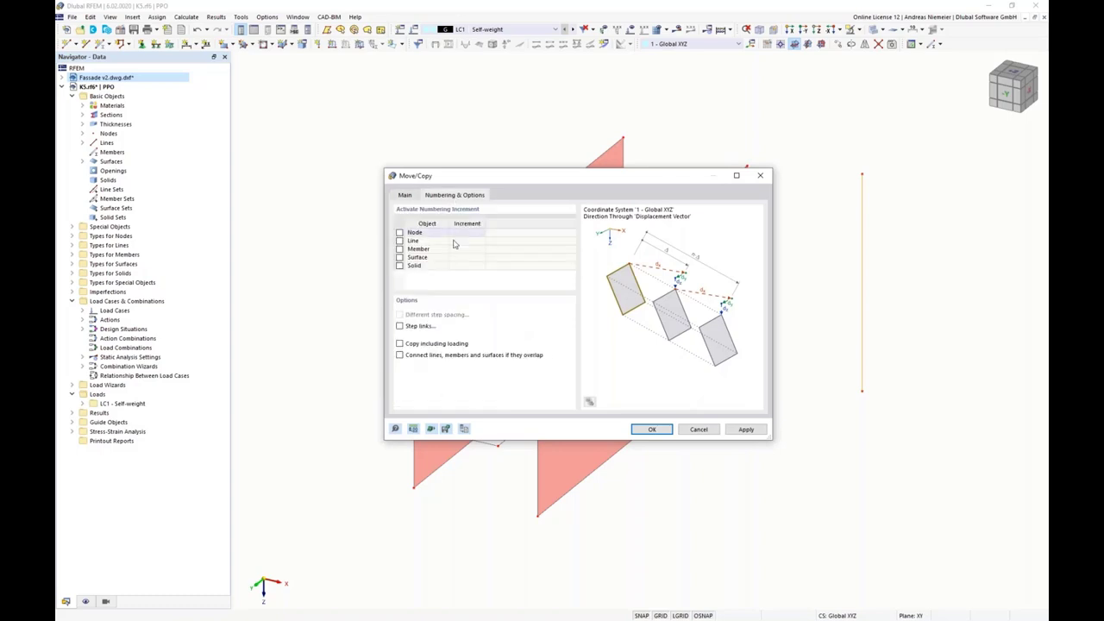
click(414, 328)
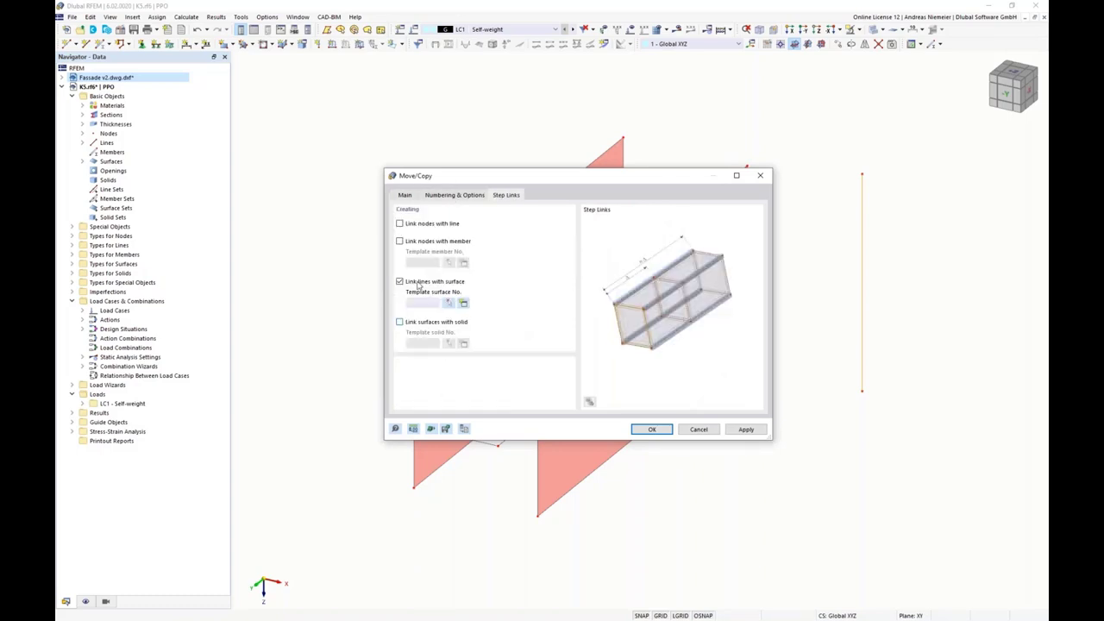
click(649, 429)
Copy the end plate's upper edge in Y with X at 0, linking the lines with a surface to form a horizontal plate.
middle_drag(480, 473, 722, 257)
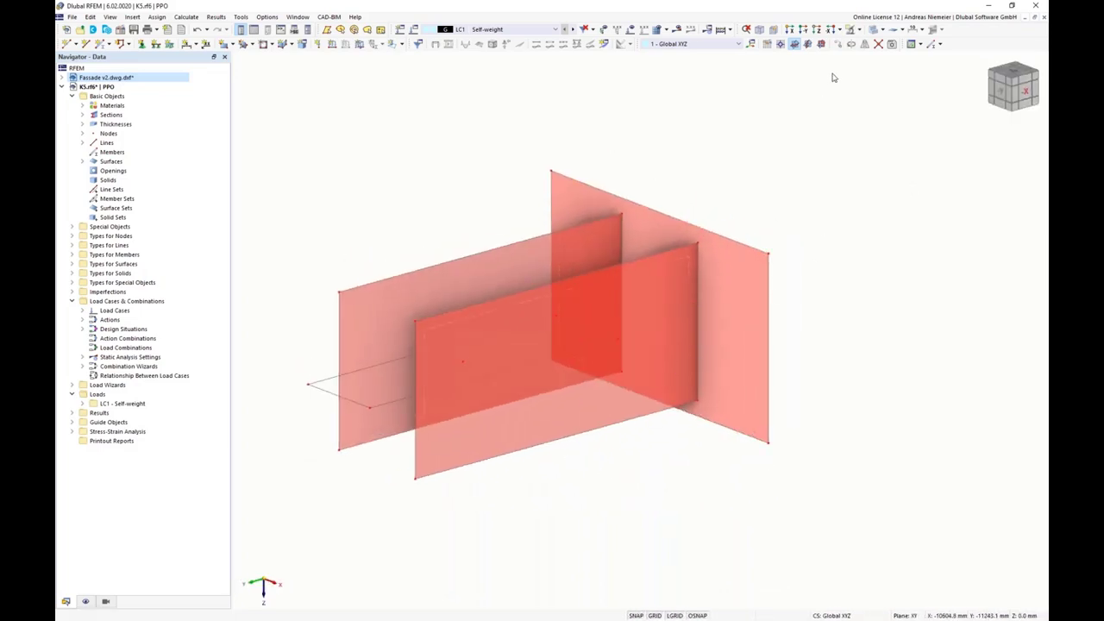
click(838, 45)
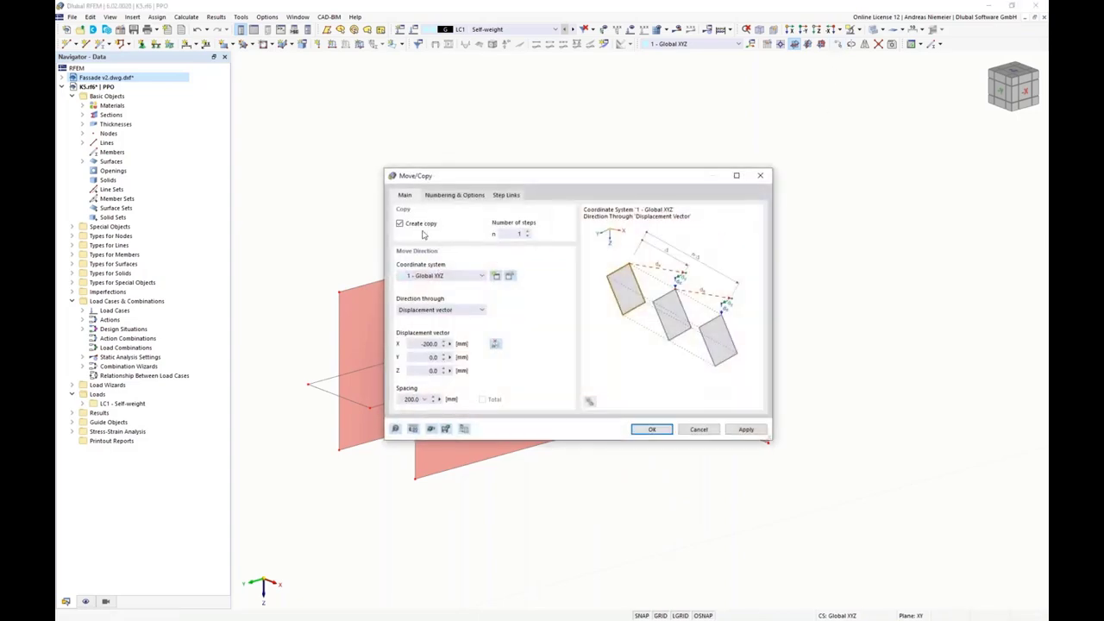
drag(420, 345, 449, 346)
text(0)
key(Tab)
click(505, 195)
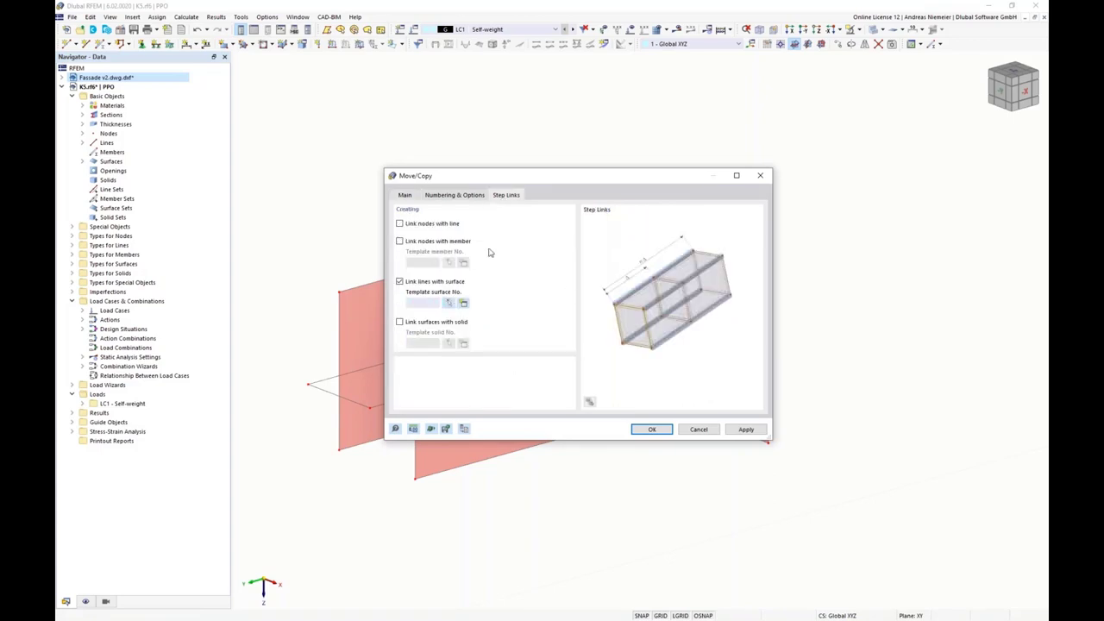
click(652, 428)
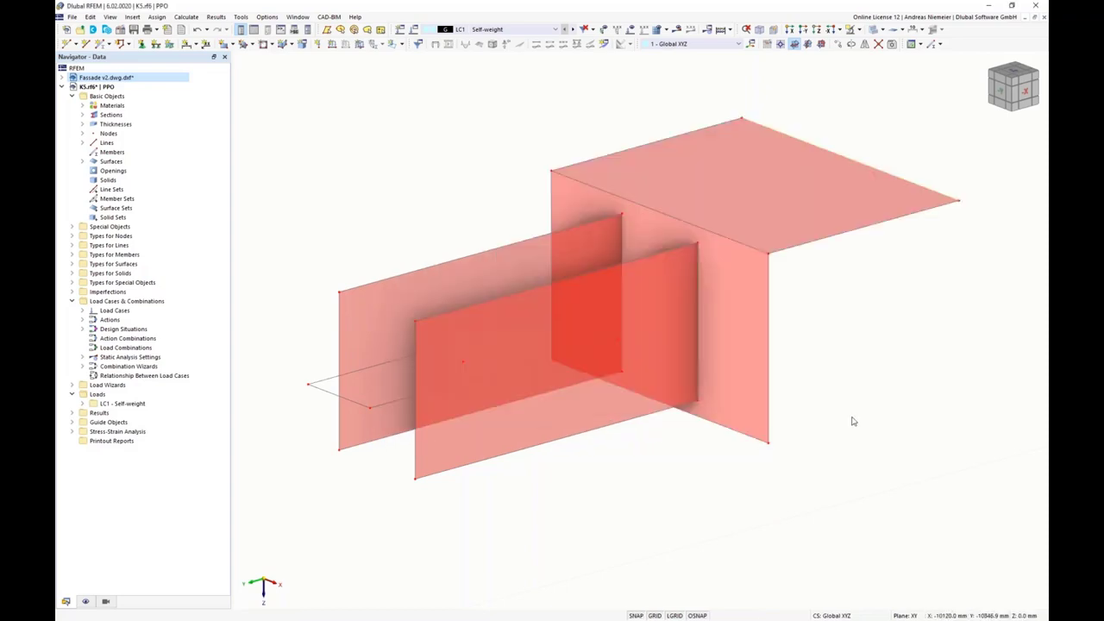
Select all four plate surfaces and change their stiffness type from without thickness to Standard.
middle_drag(920, 374, 883, 346)
ctrl+middle_drag(773, 321, 619, 244)
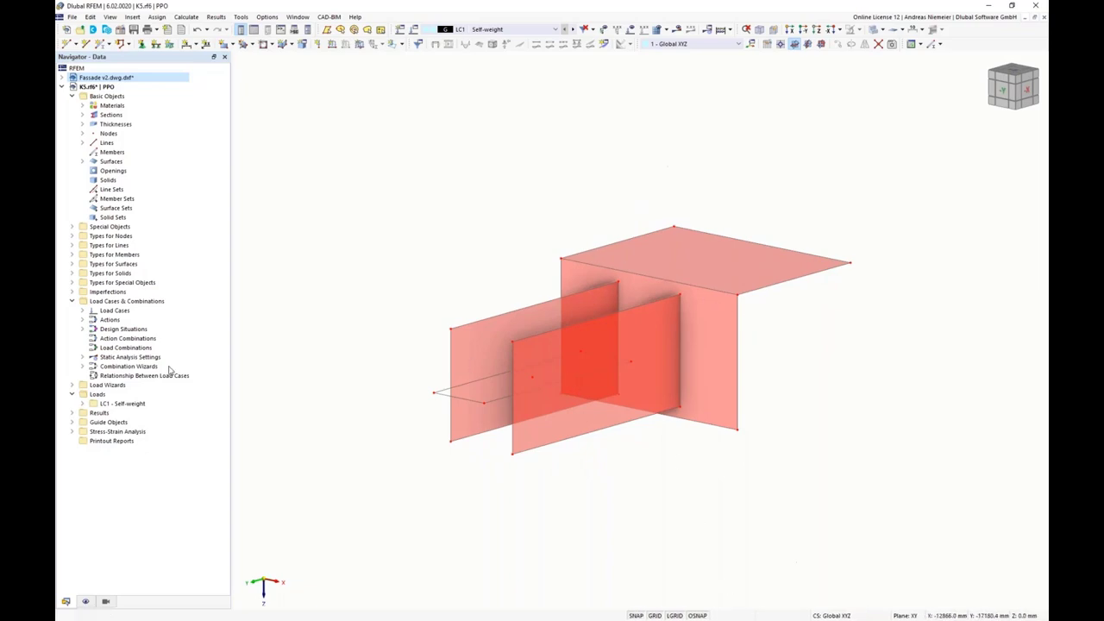
drag(855, 353, 606, 258)
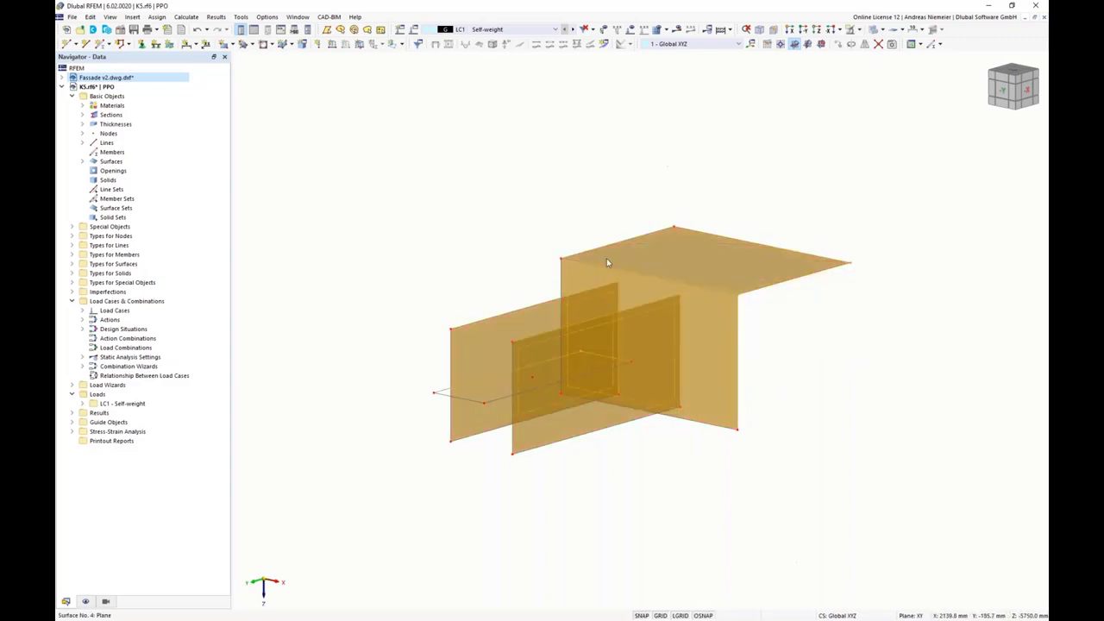
right_click(606, 272)
mouse_move(655, 316)
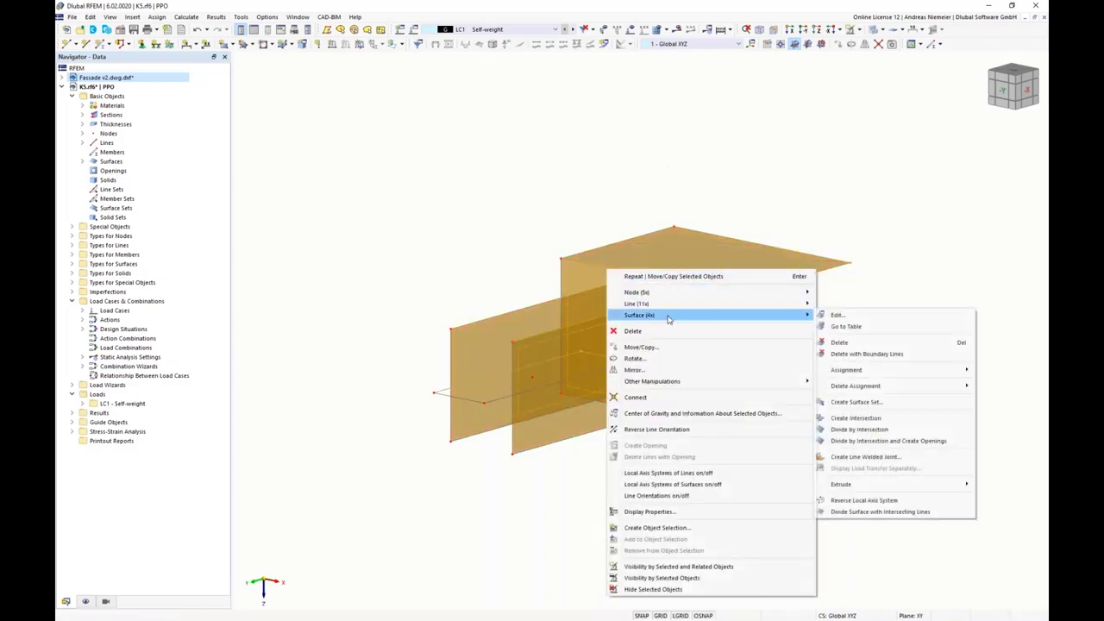
click(858, 317)
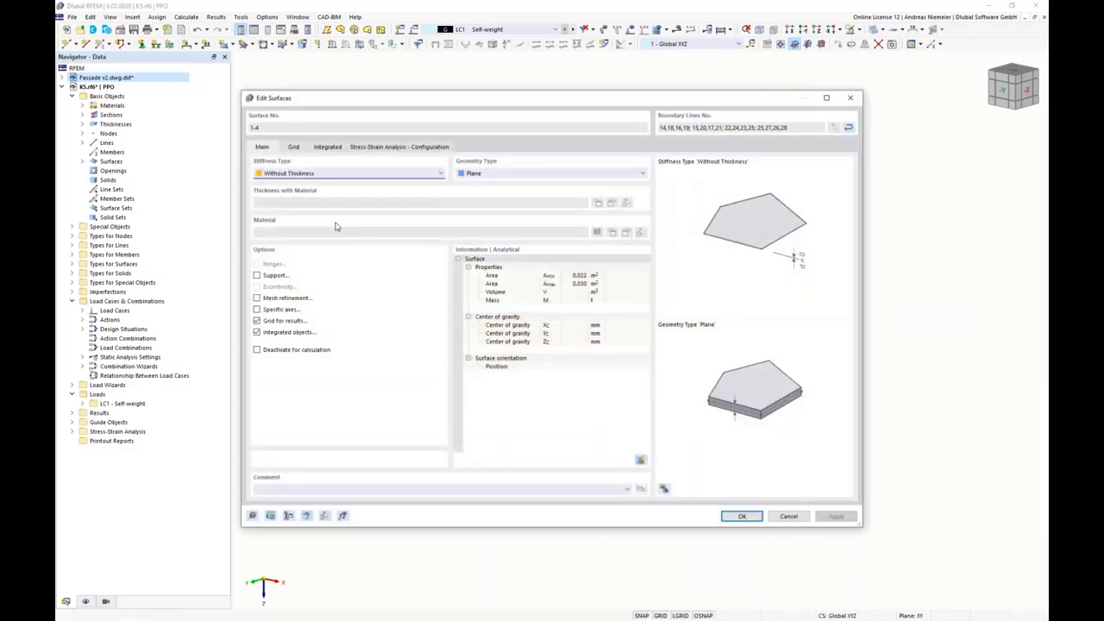
click(293, 174)
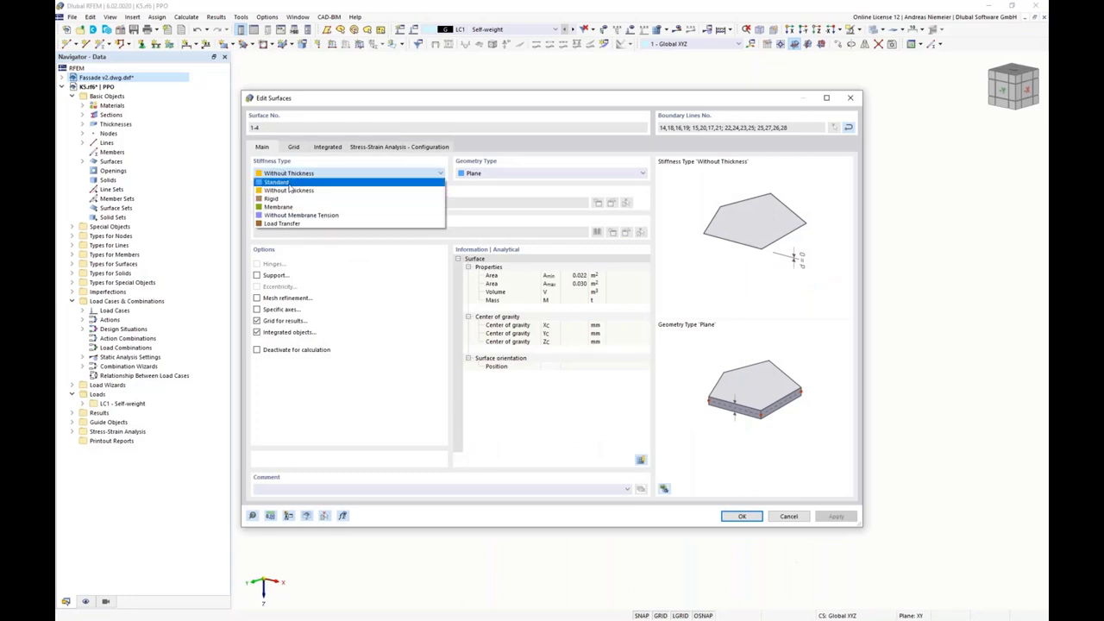
click(278, 182)
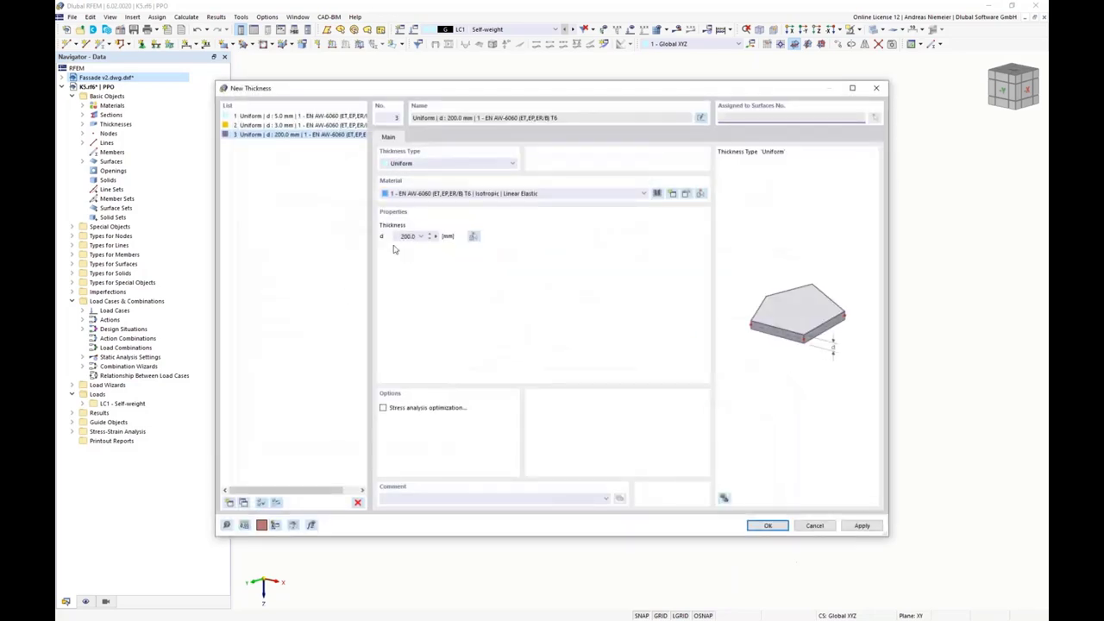
Assign the surfaces a new uniform 10 mm thickness using steel S235 according to EN 1993-1-1:2005-05.
double_click(428, 235)
text(10)
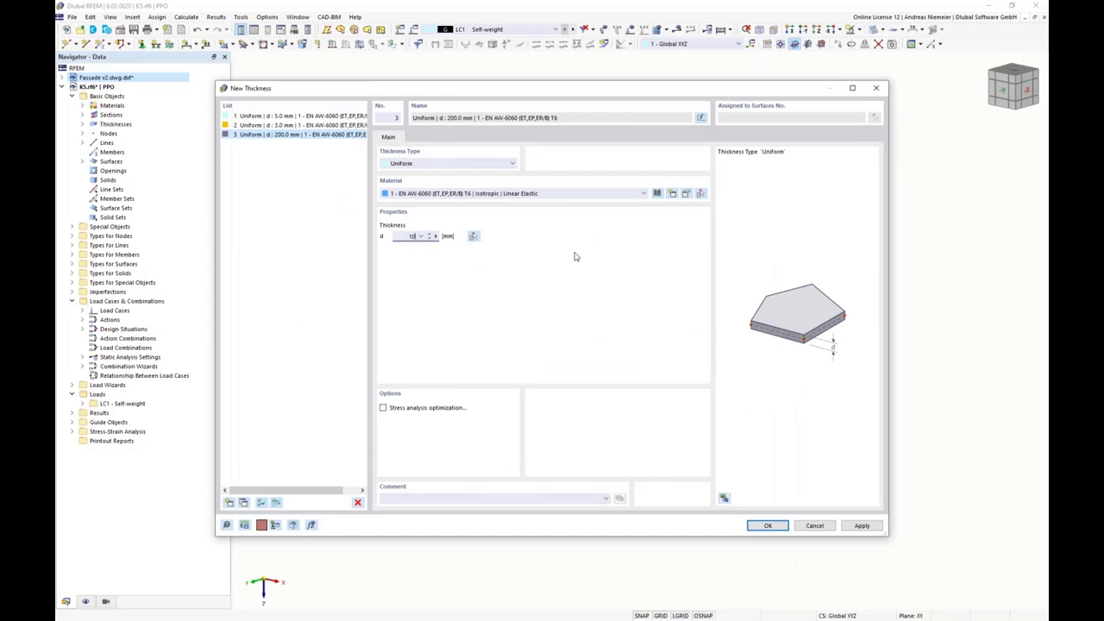
click(656, 193)
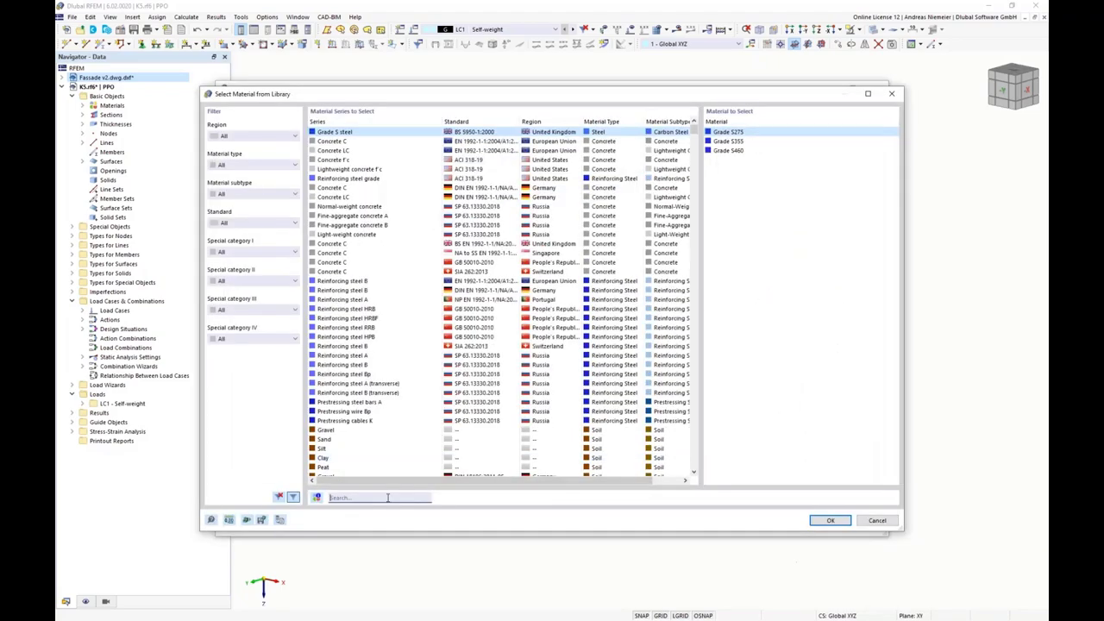
text(S235)
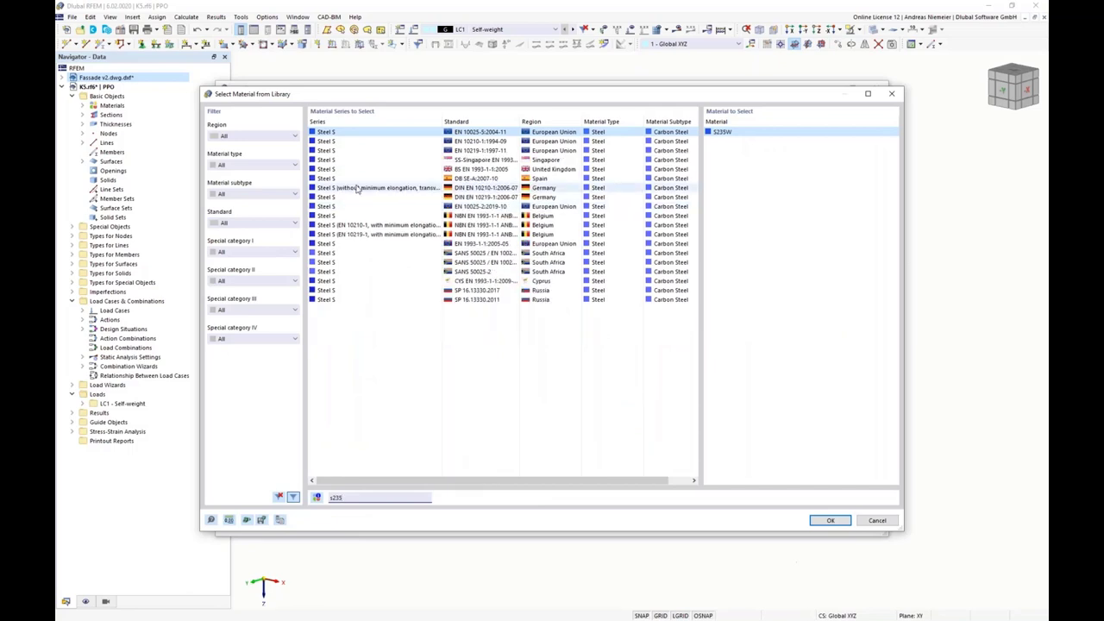
click(471, 245)
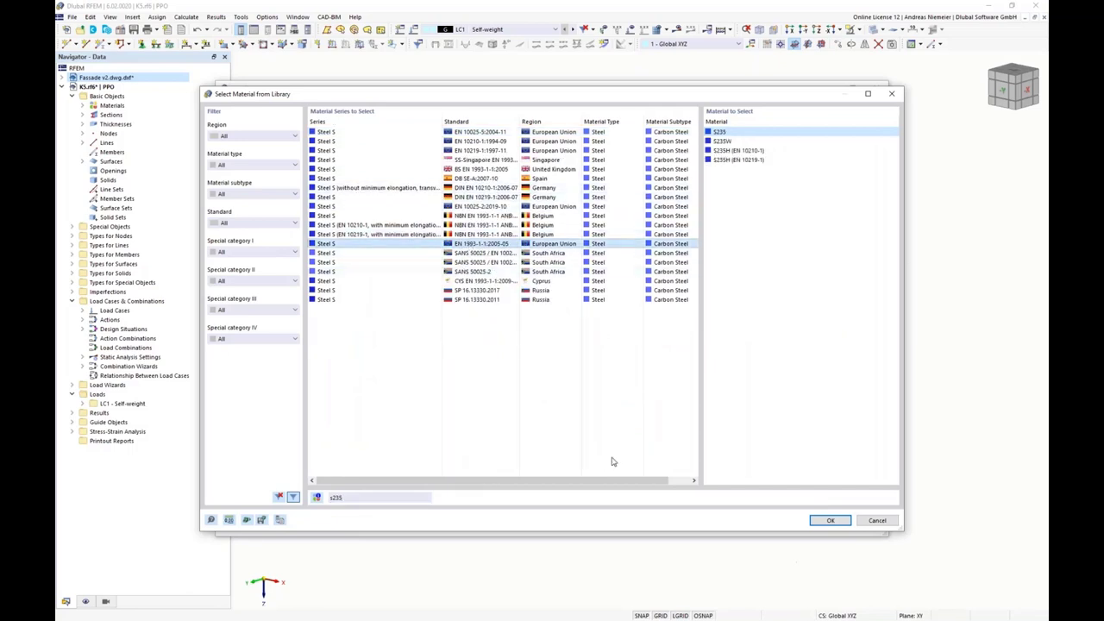
click(826, 521)
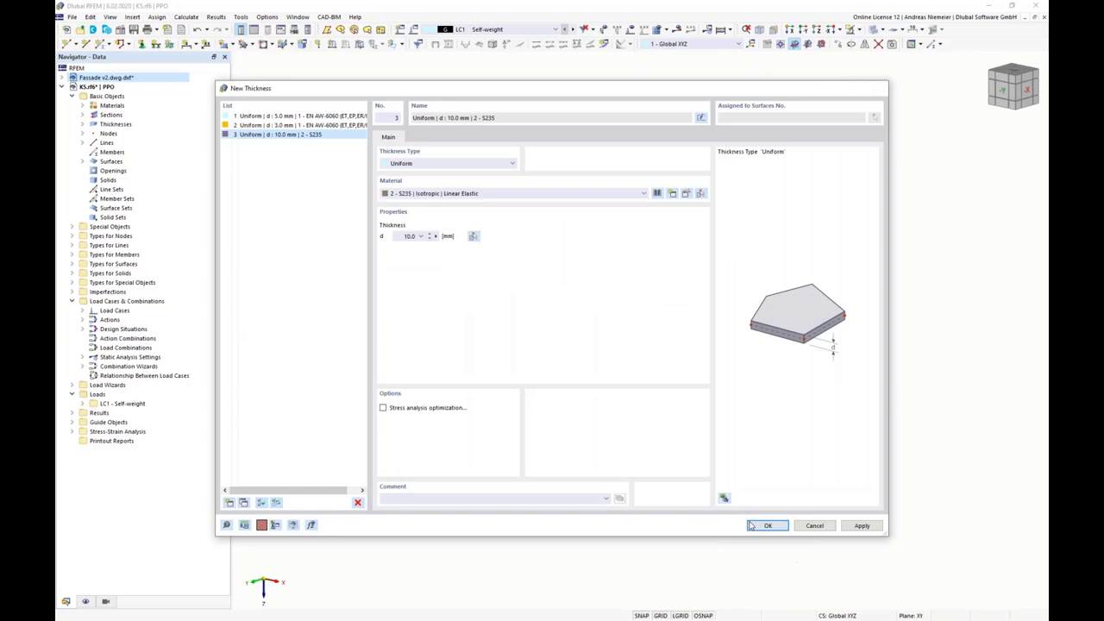
click(750, 525)
click(744, 517)
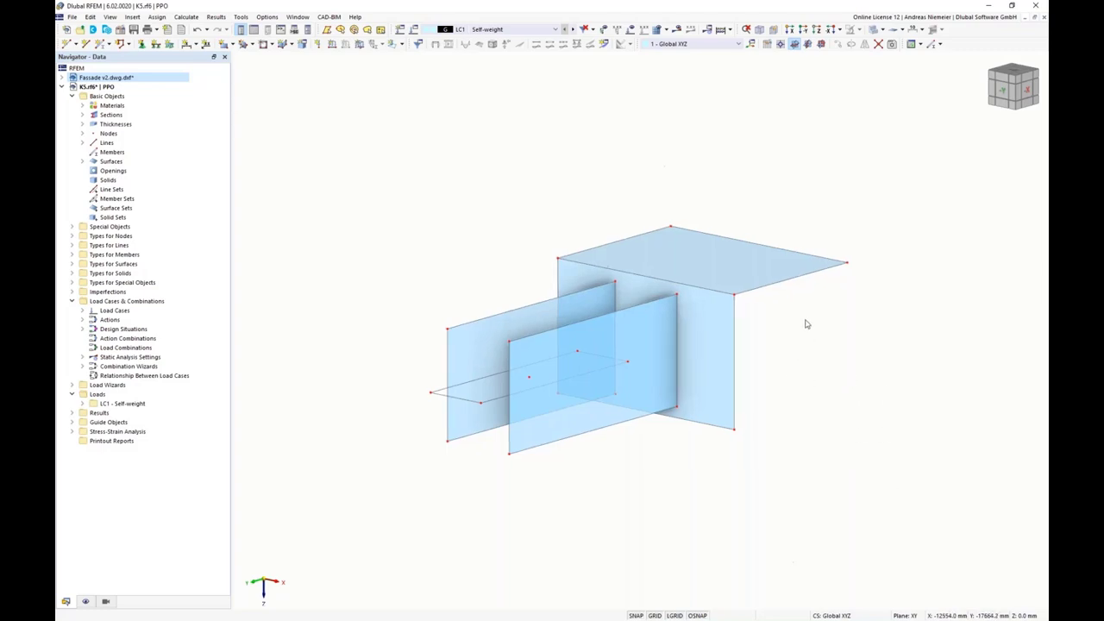
ctrl+middle_drag(803, 320, 740, 347)
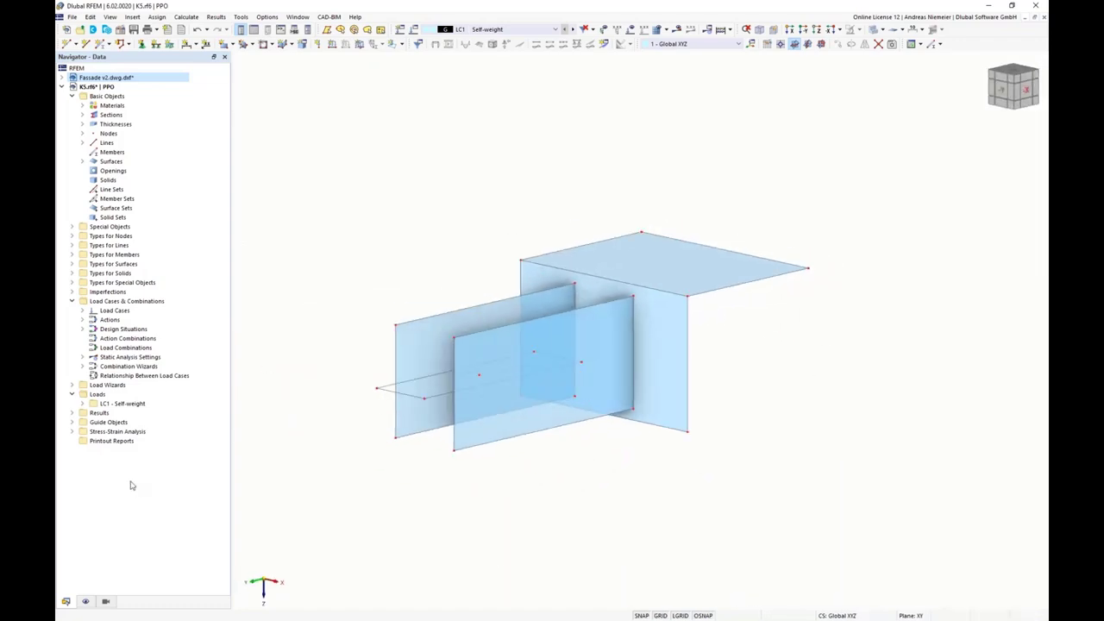
Turn on the display of the surface axis systems x, y, z in the model.
click(87, 603)
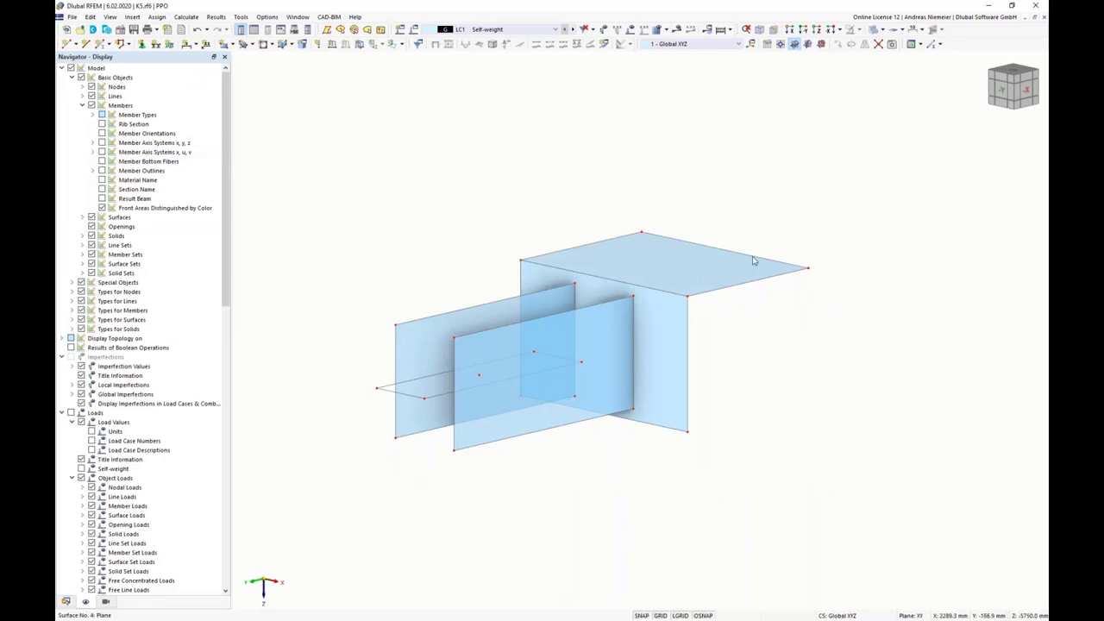
click(82, 105)
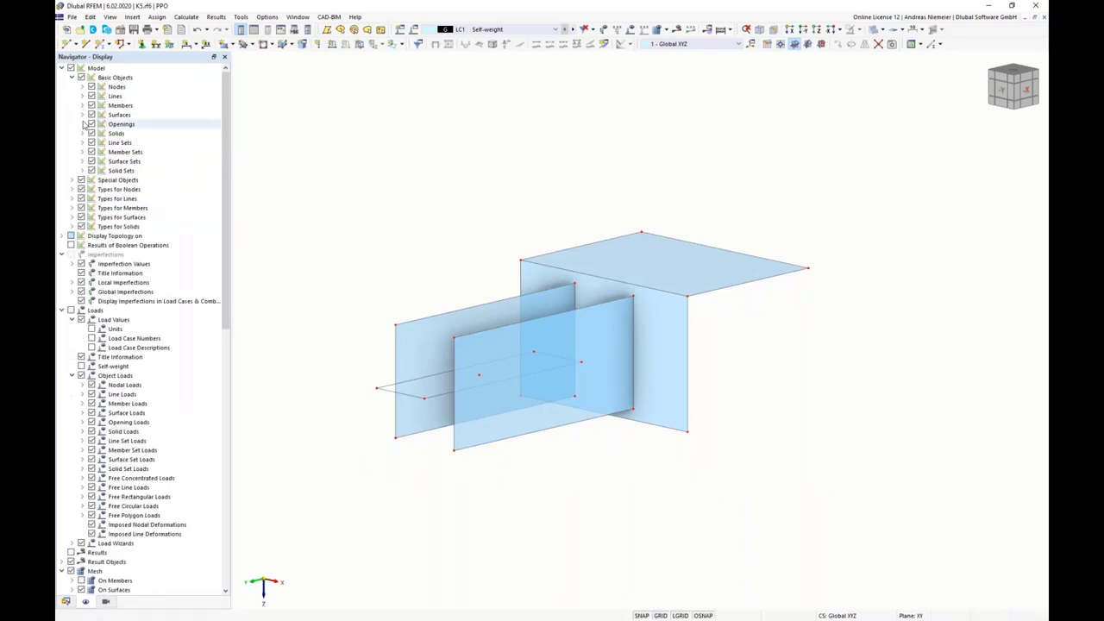
click(82, 114)
click(102, 144)
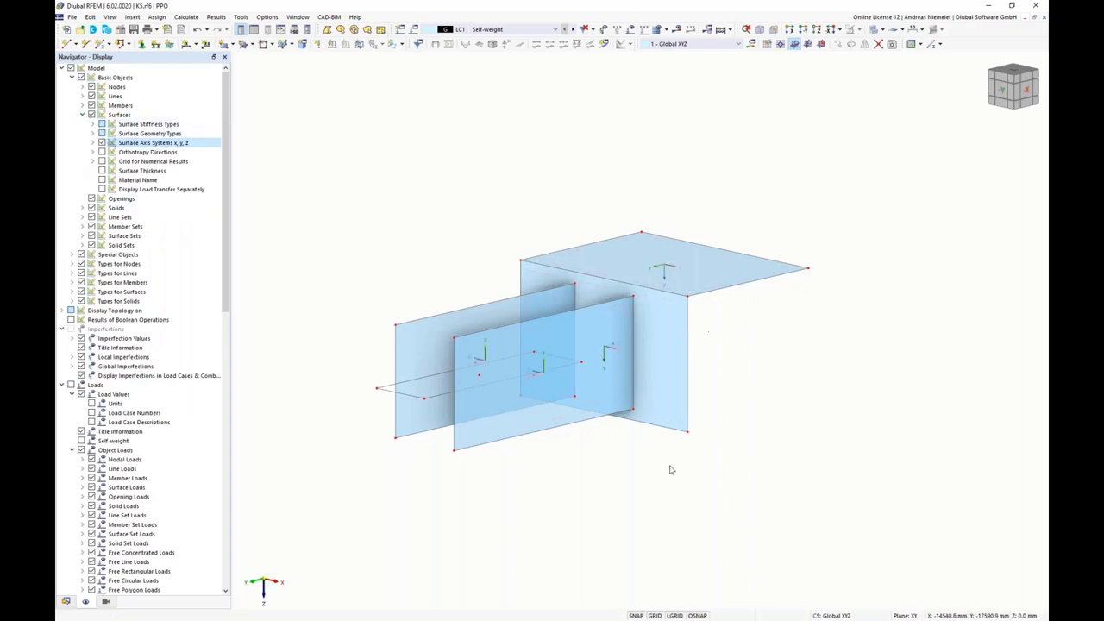
Open the end plate and the horizontal plate for joint editing and add a new surface support to them.
right_click(682, 304)
mouse_move(741, 49)
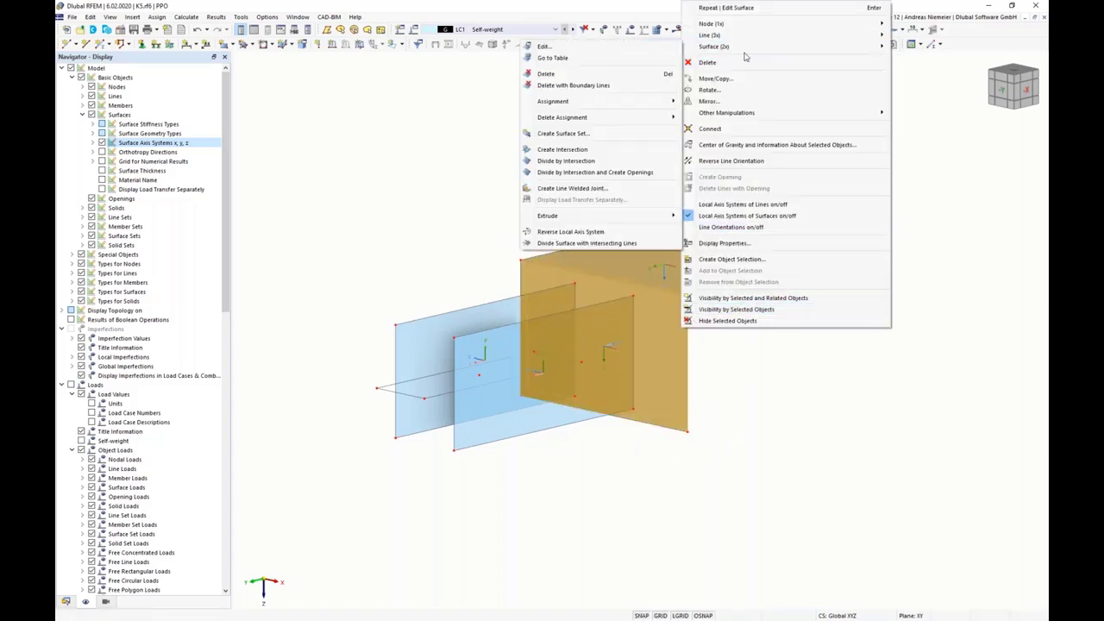
click(627, 47)
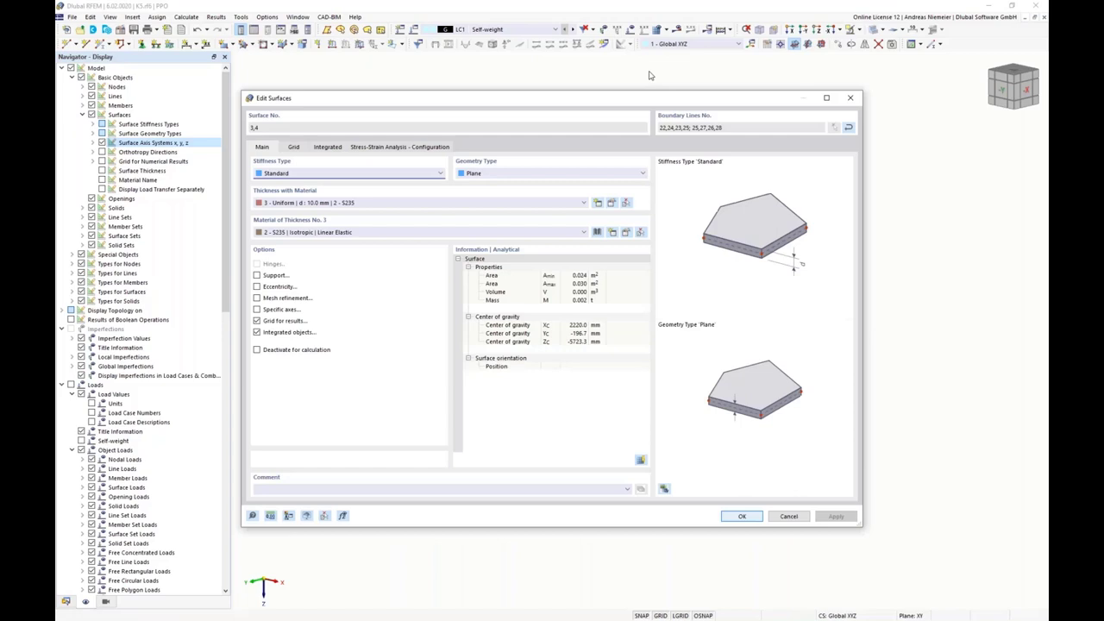
click(257, 276)
click(293, 147)
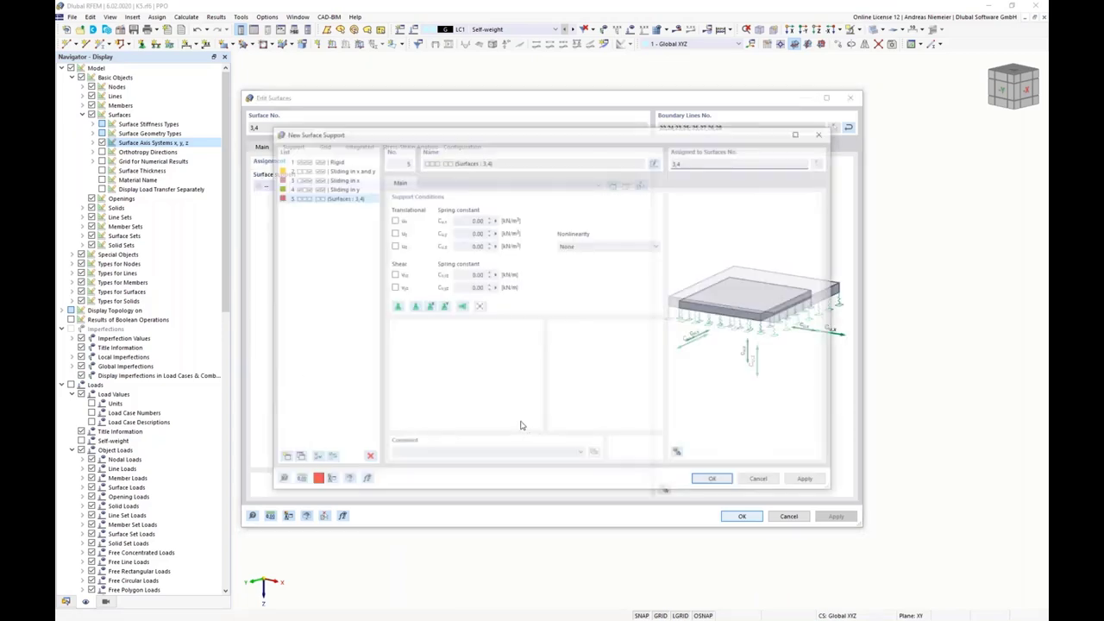
Give the support a z spring constant of 2.00e+08 kN/m³ with failure if negative contact stress, and apply it to both plates.
click(396, 246)
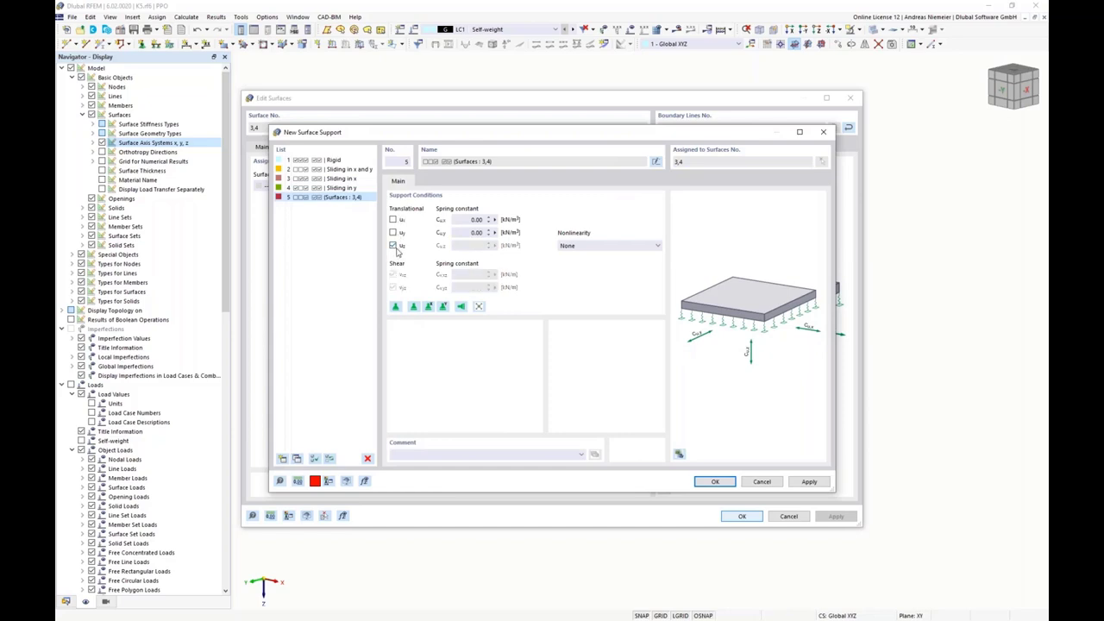
click(396, 246)
click(578, 248)
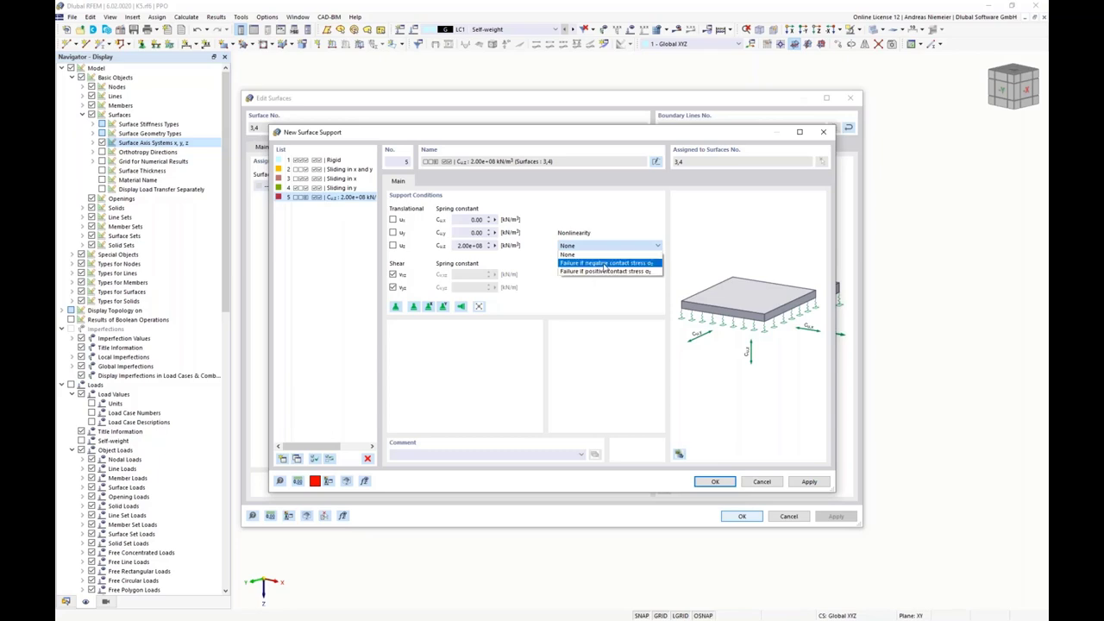
click(606, 264)
click(715, 481)
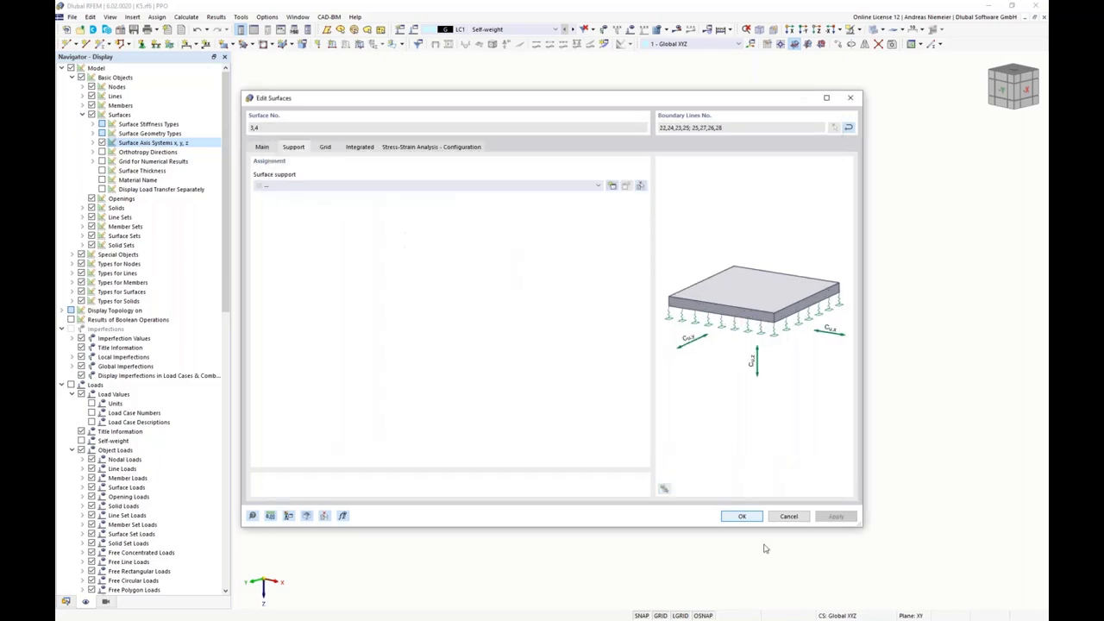
click(742, 516)
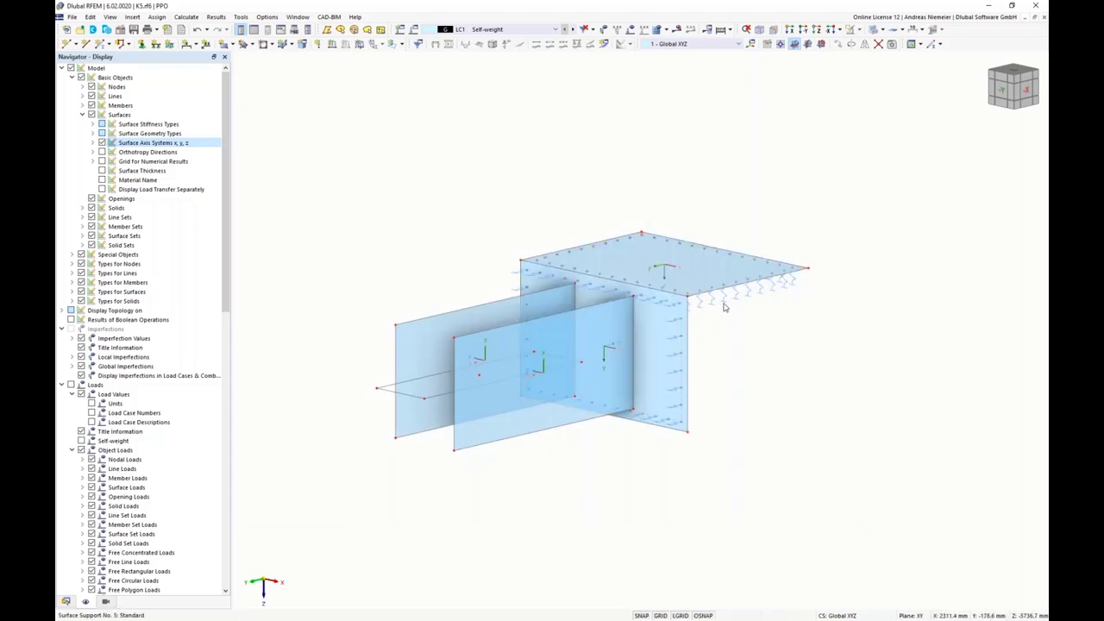
Copy the horizontal plate's two outer corner nodes inward, one by X -50, Y 50 mm and the other by X 50, Y 50 mm.
ctrl+middle_drag(768, 352, 747, 217)
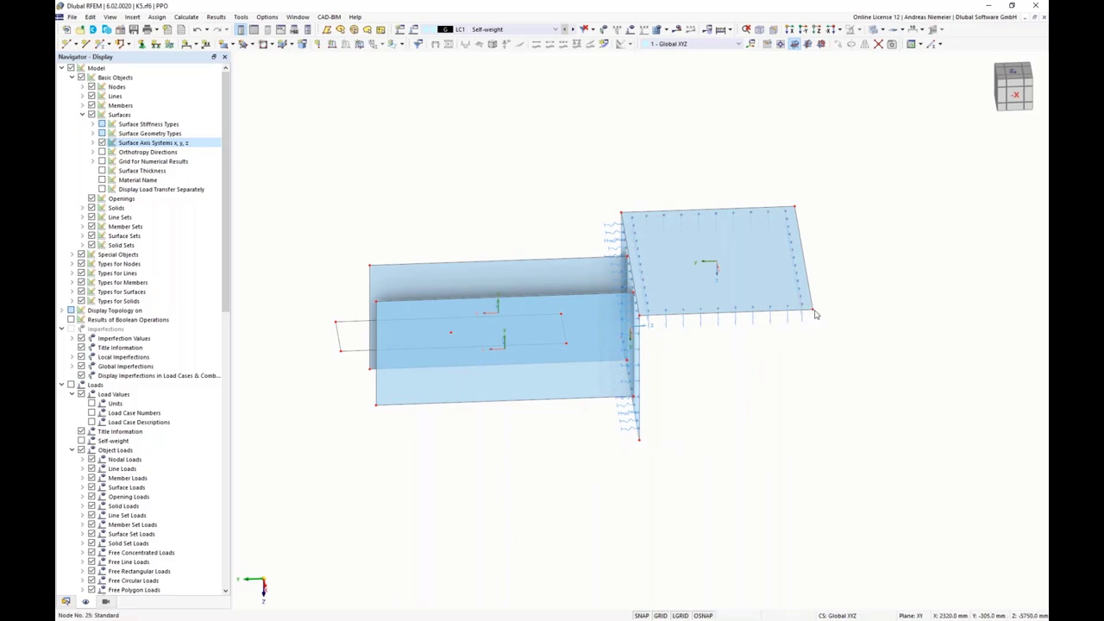
click(838, 44)
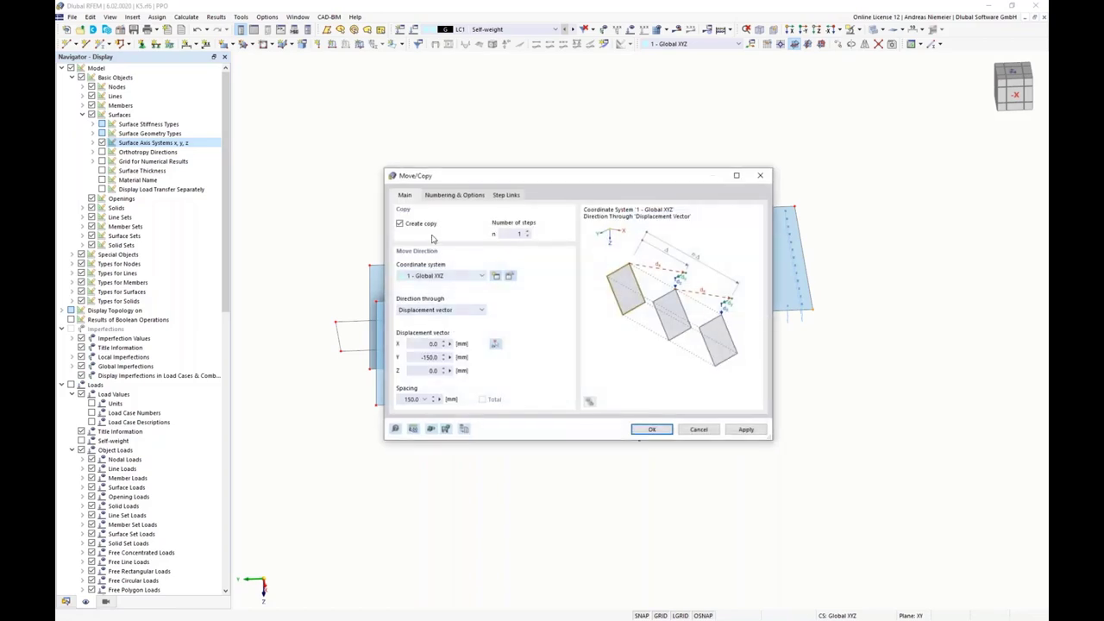
click(418, 344)
text(-50)
key(Tab)
click(653, 428)
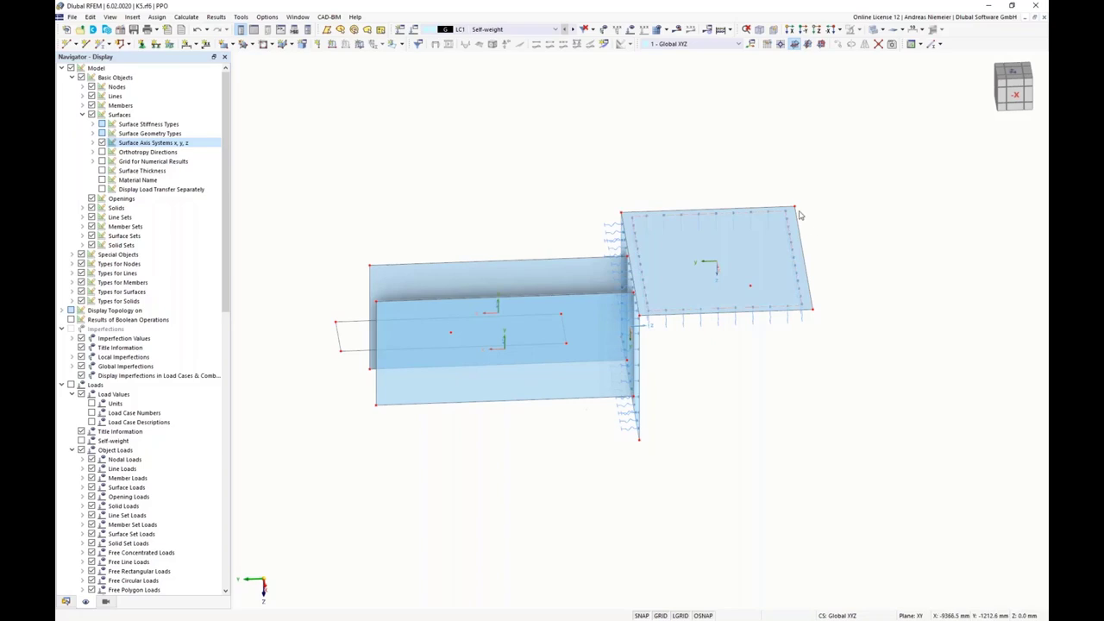
click(837, 43)
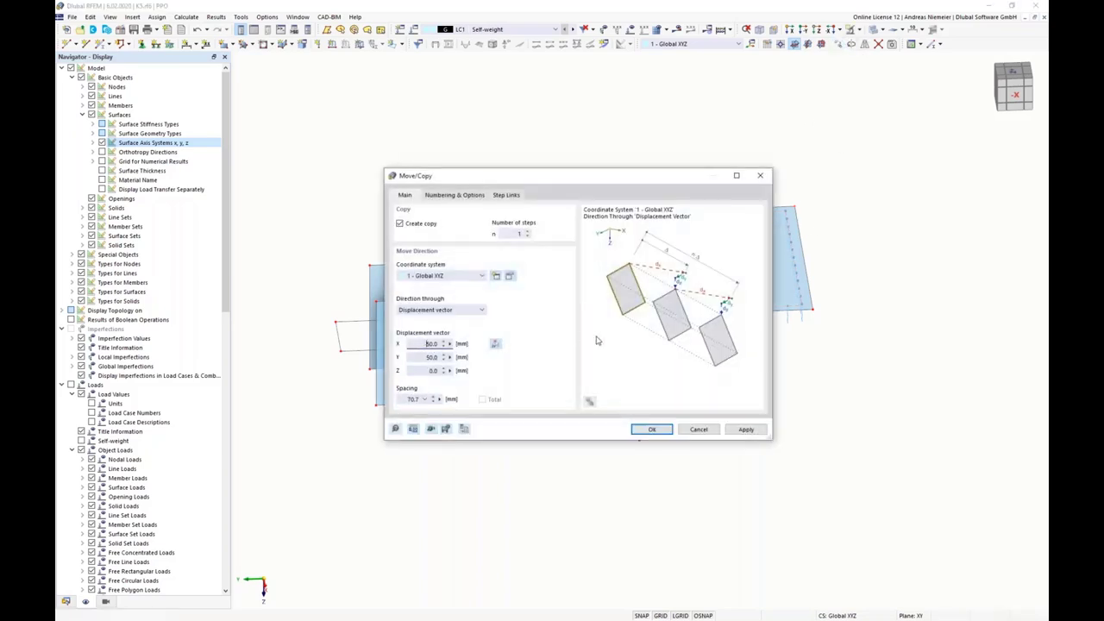
key(Return)
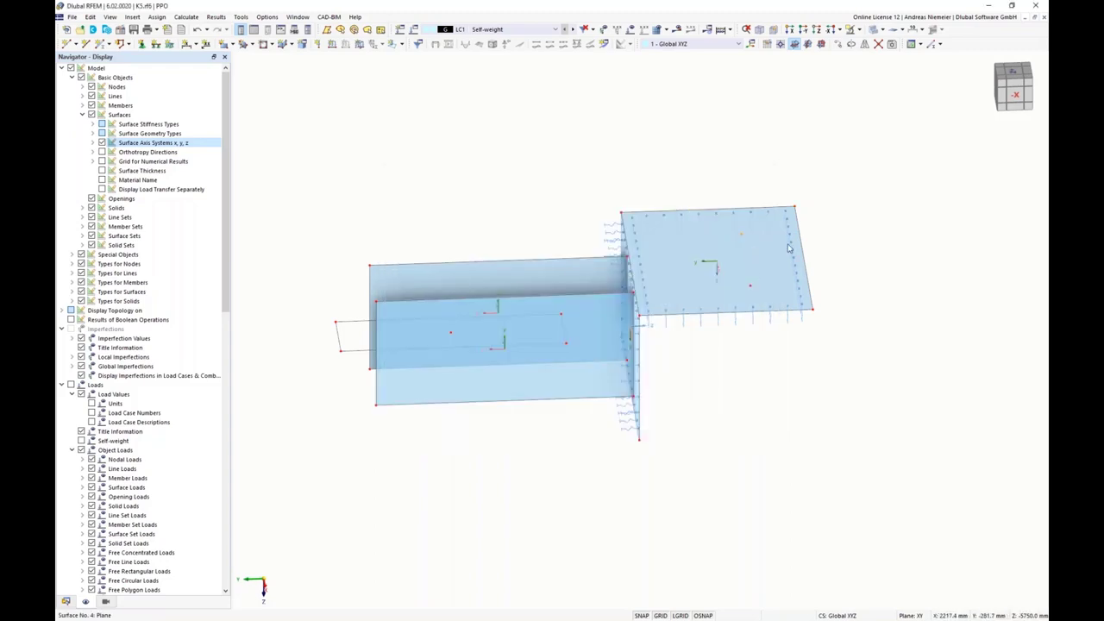
Create circular openings with a 6 mm radius in the horizontal plate, centred on the two copied nodes.
ctrl+middle_drag(902, 305, 803, 356)
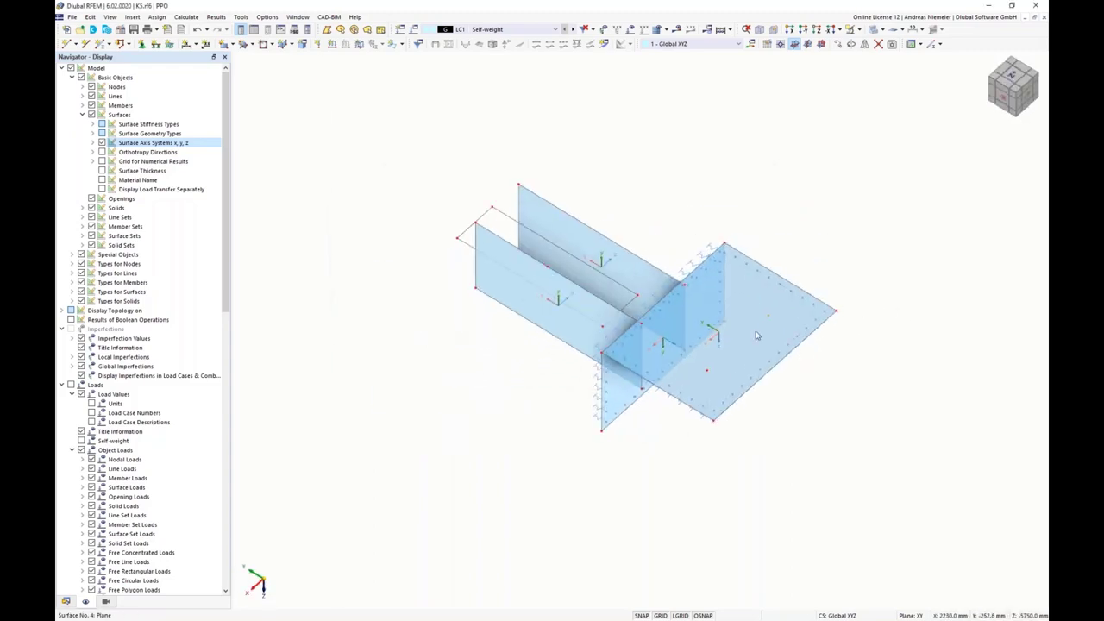
scroll(752, 448, up, 3)
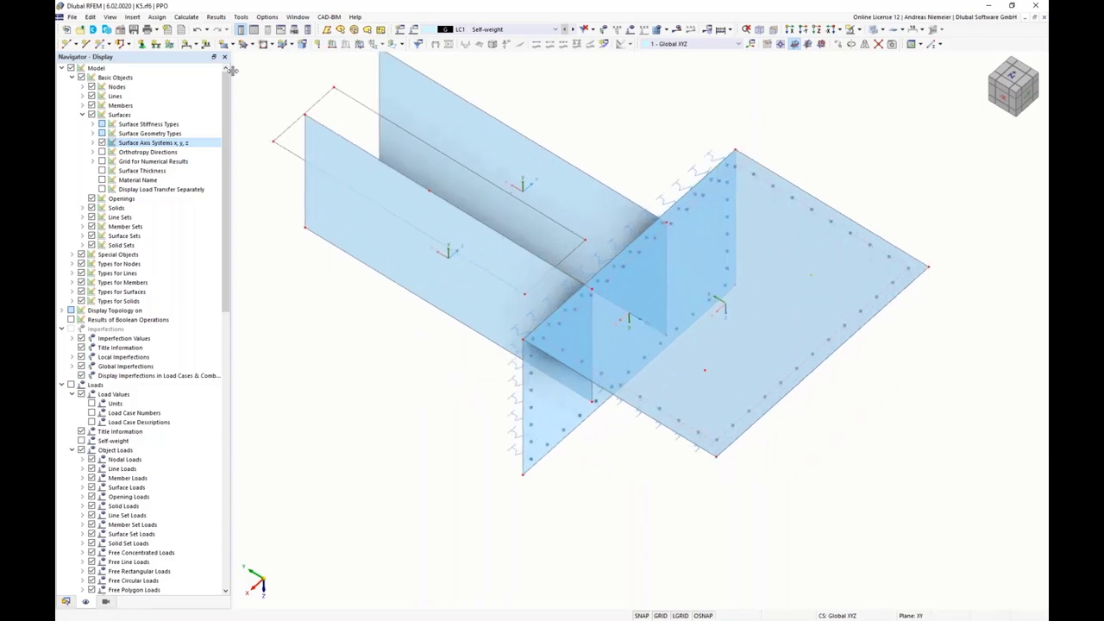
click(267, 44)
click(281, 80)
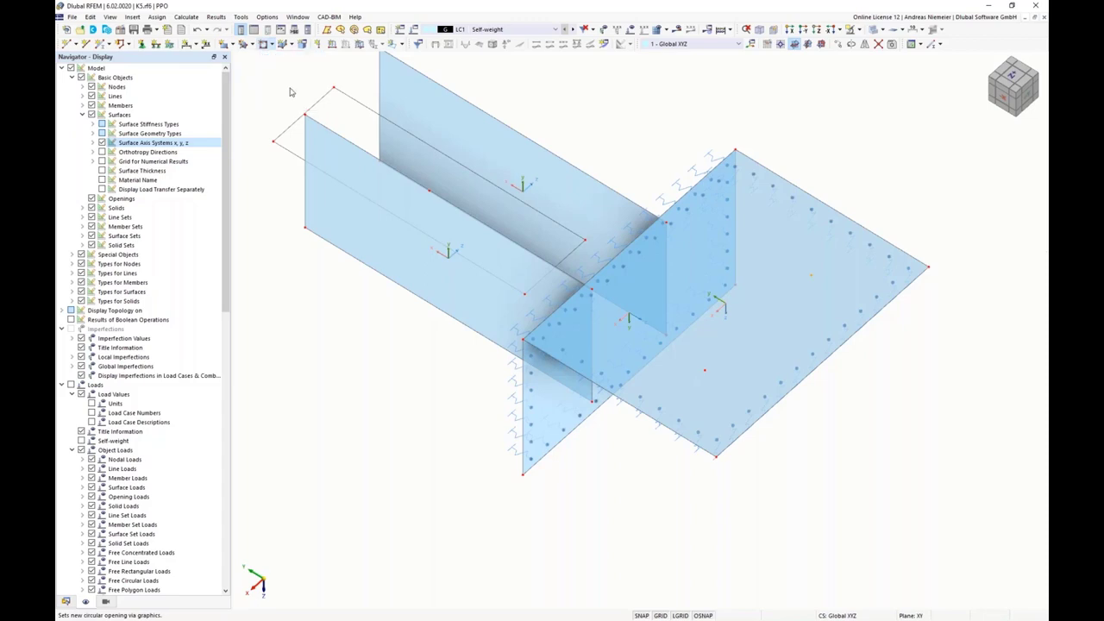
click(704, 370)
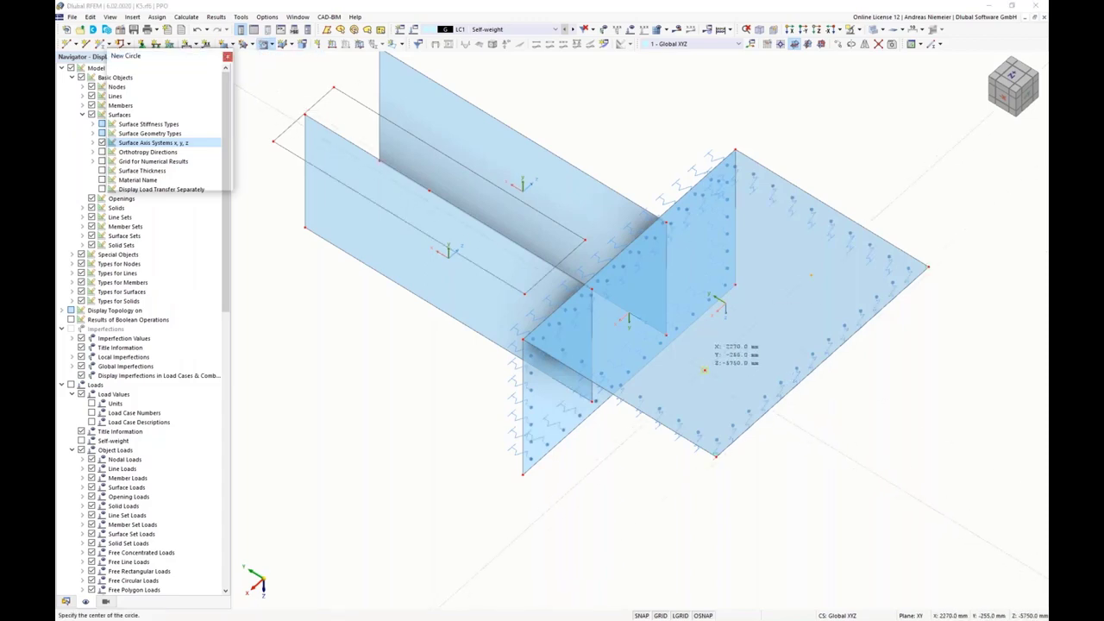
text(4)
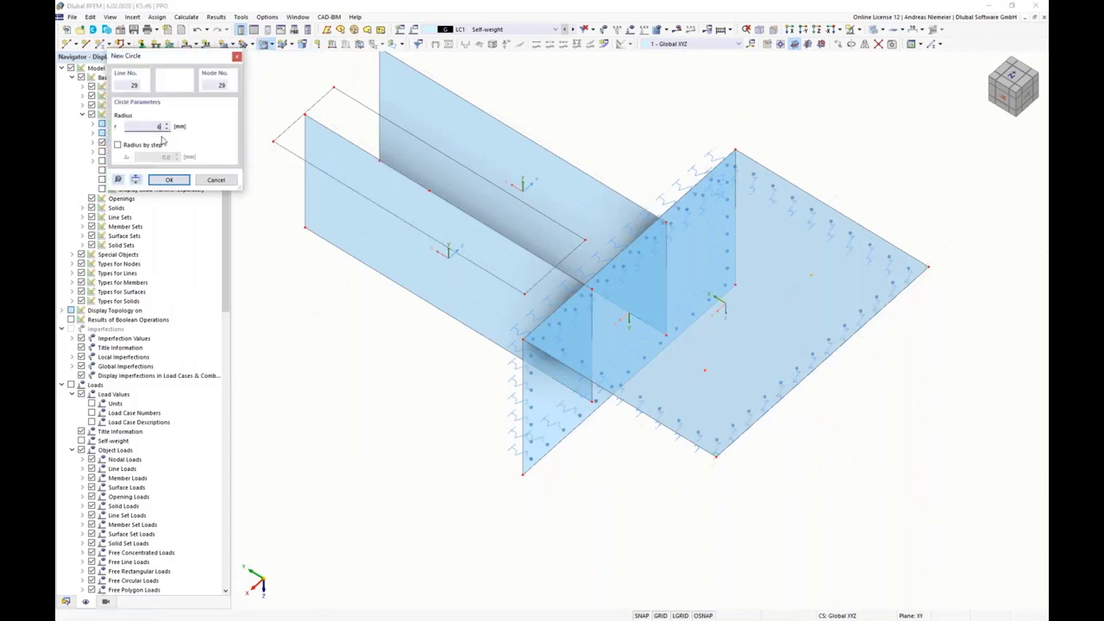
click(169, 180)
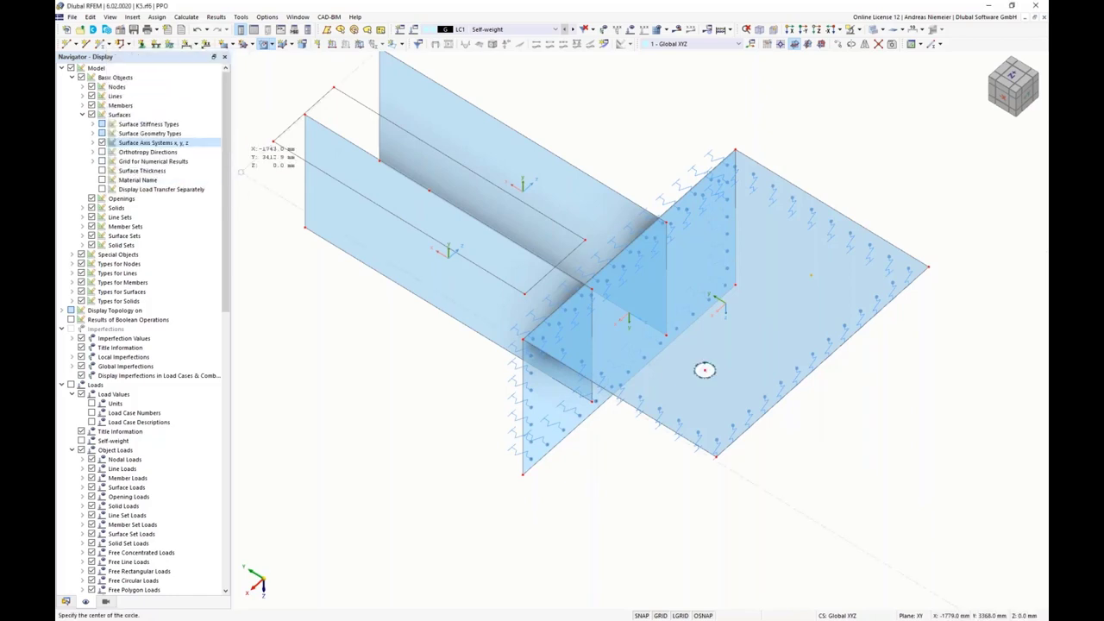
click(818, 275)
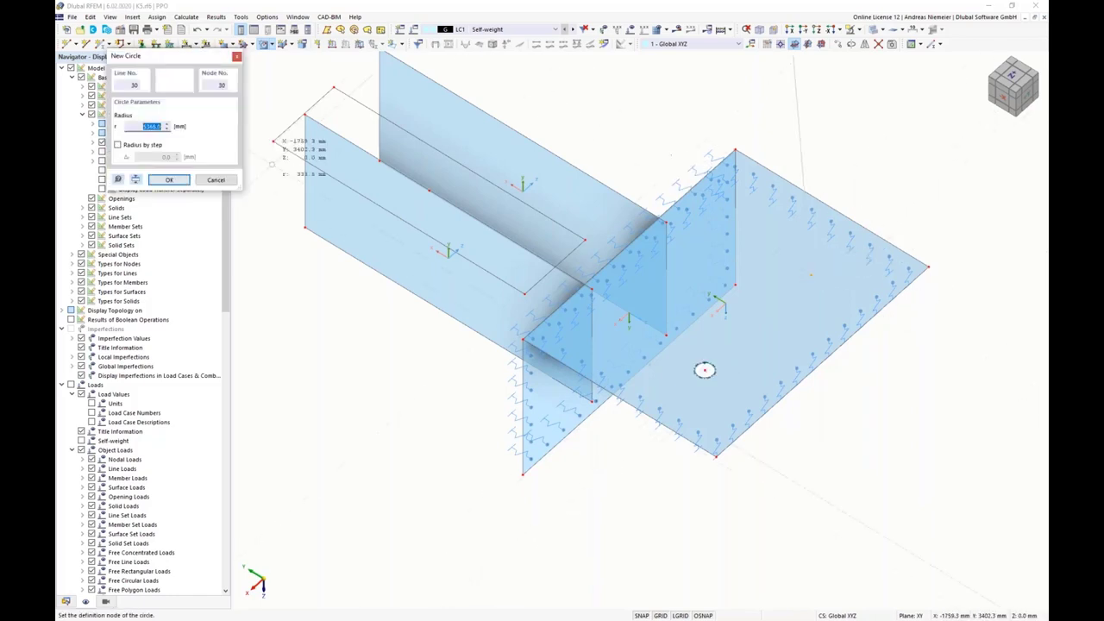
click(155, 179)
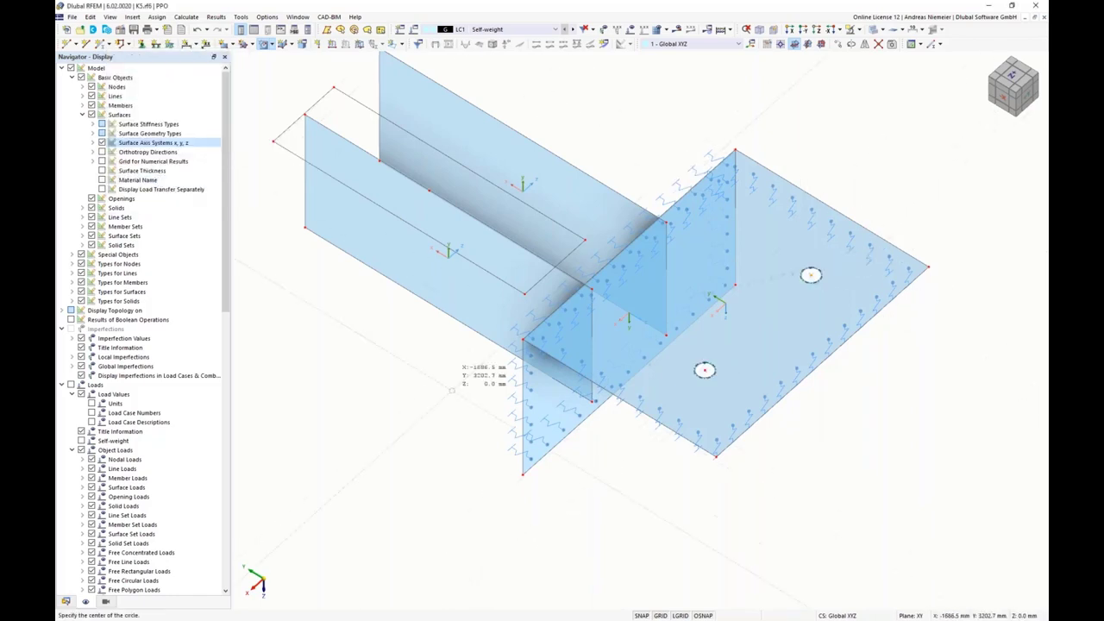
Start a new surface for the bolt holes with stiffness type Without Membrane Tension.
scroll(443, 398, up, 5)
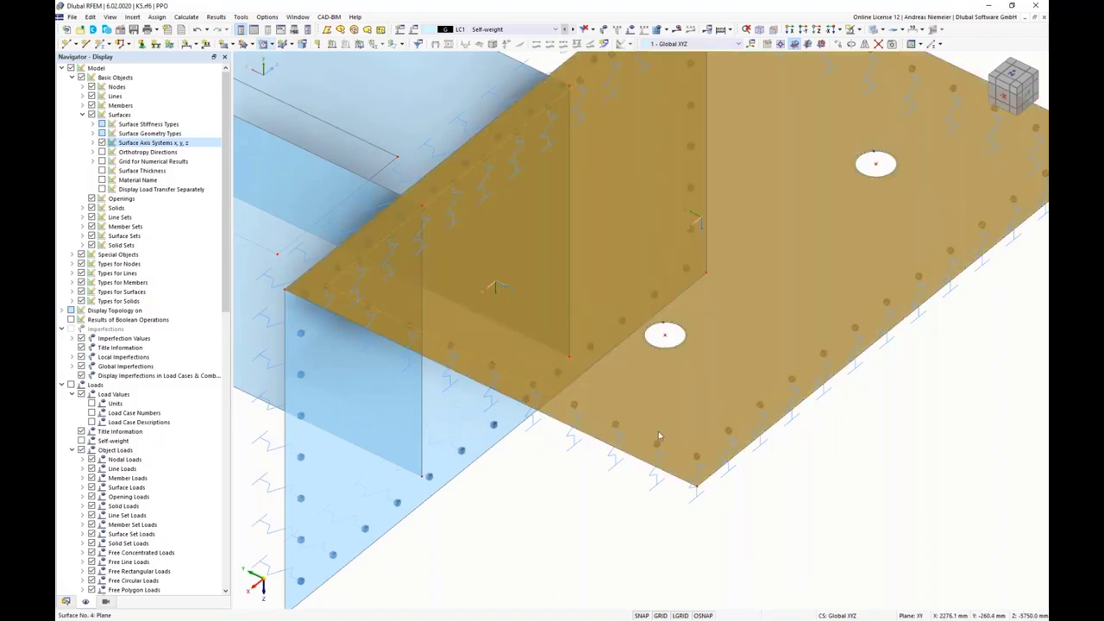
scroll(568, 489, down, 1)
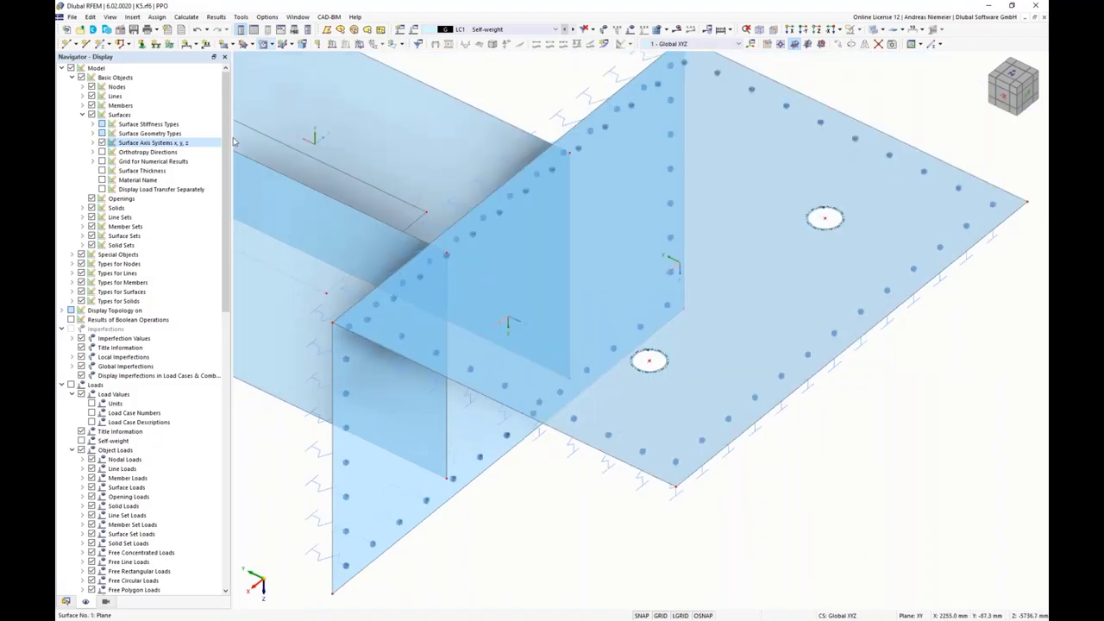
click(253, 45)
click(230, 44)
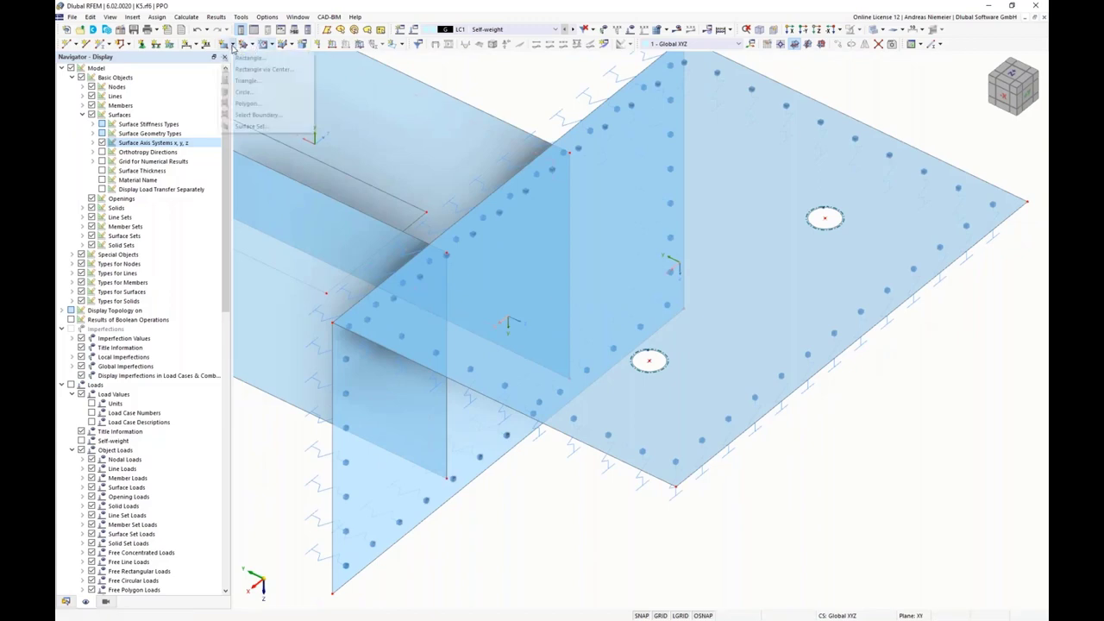
click(246, 81)
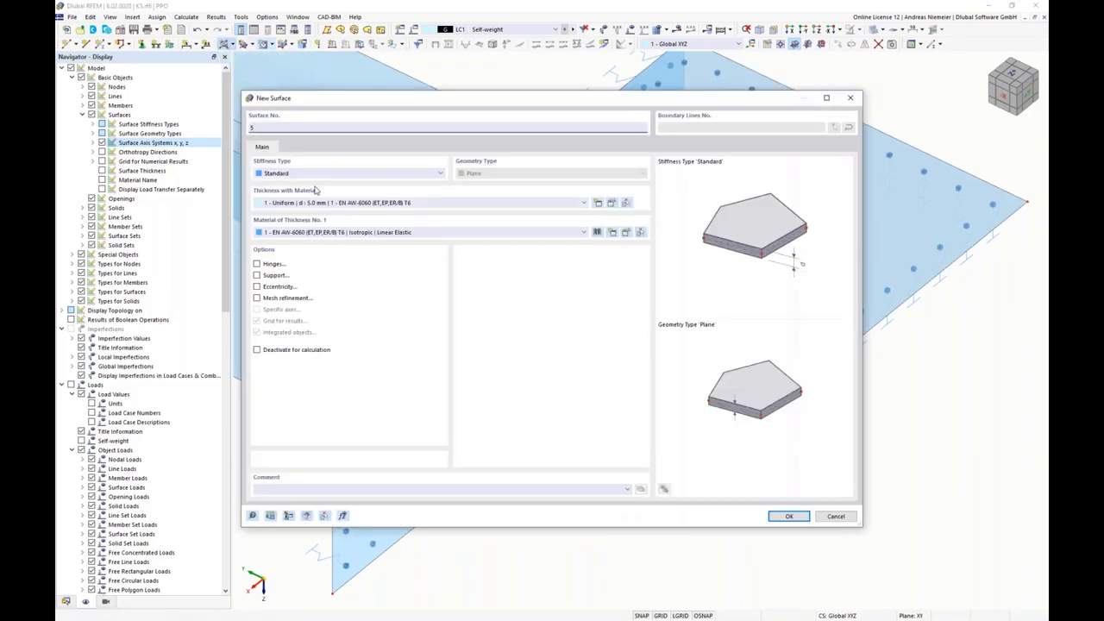
click(316, 176)
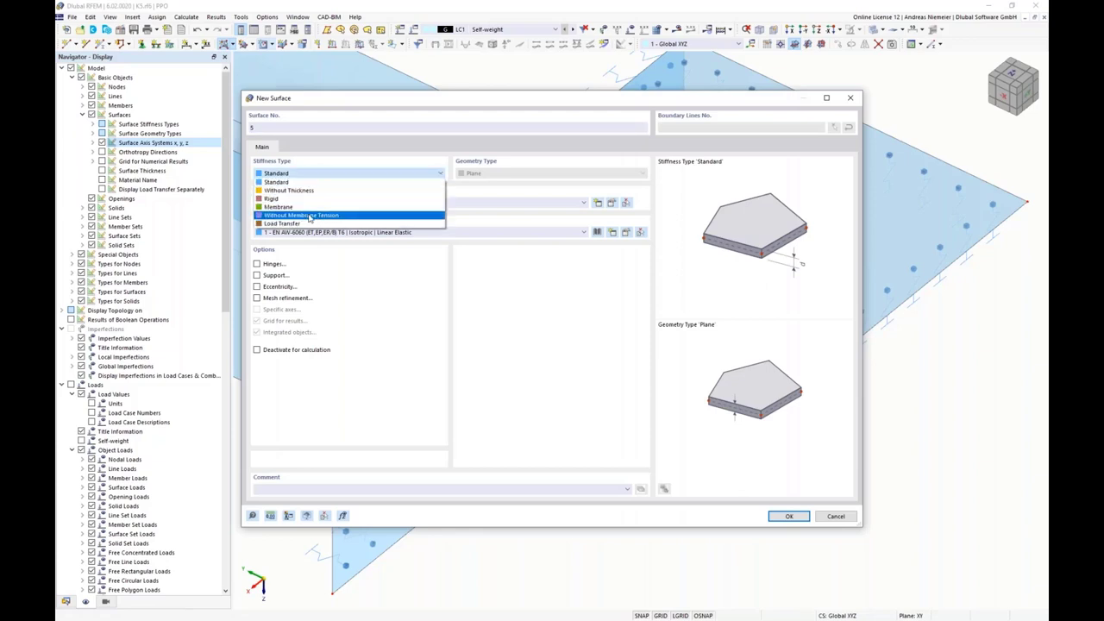
click(309, 215)
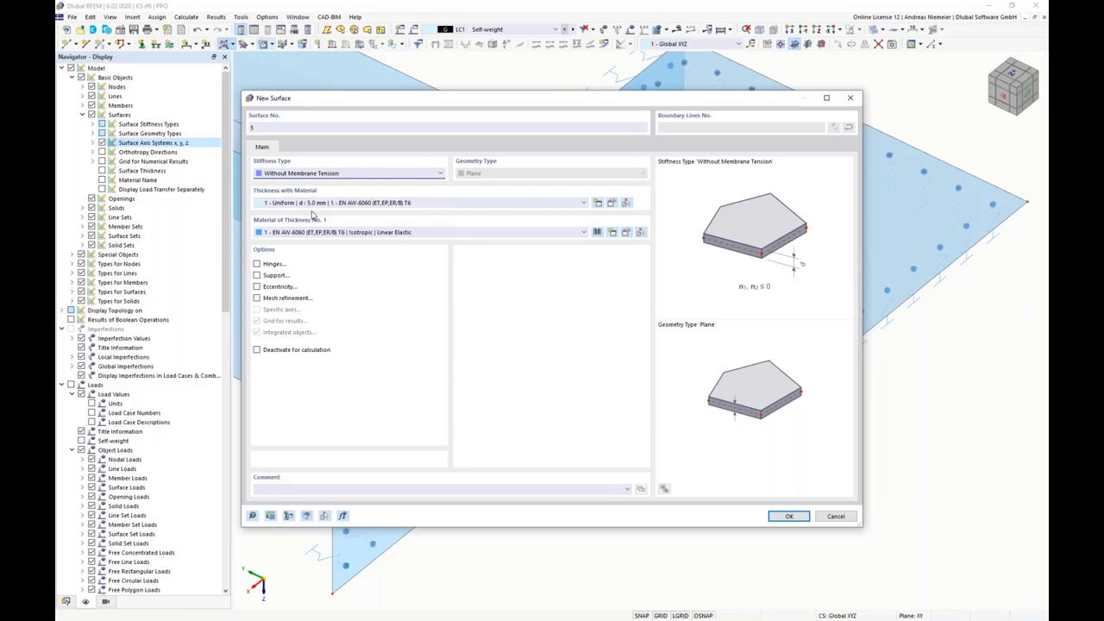
Create a new uniform 10 mm thickness for the surface using S235 steel from the EN 1993-1-1:2005-05 material series.
click(598, 203)
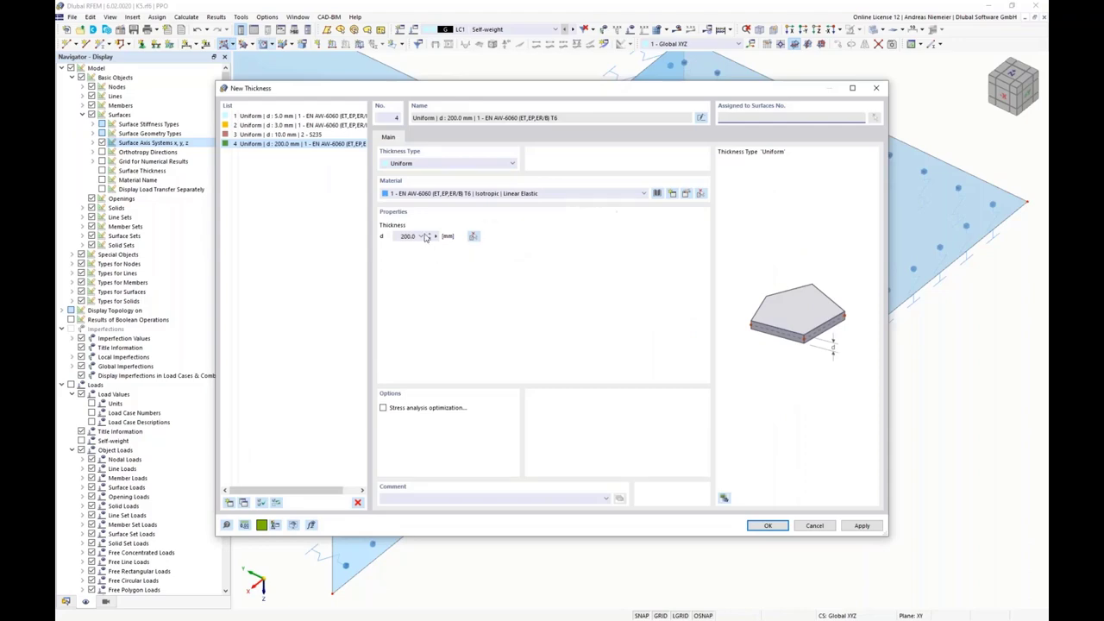
drag(399, 235, 438, 237)
text(10)
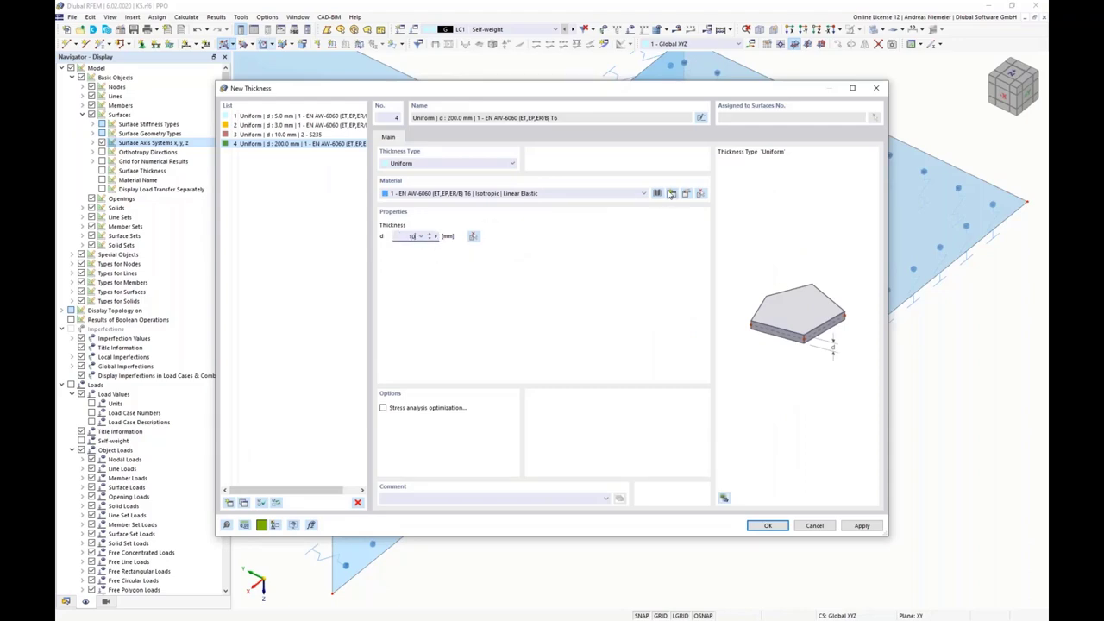
click(658, 193)
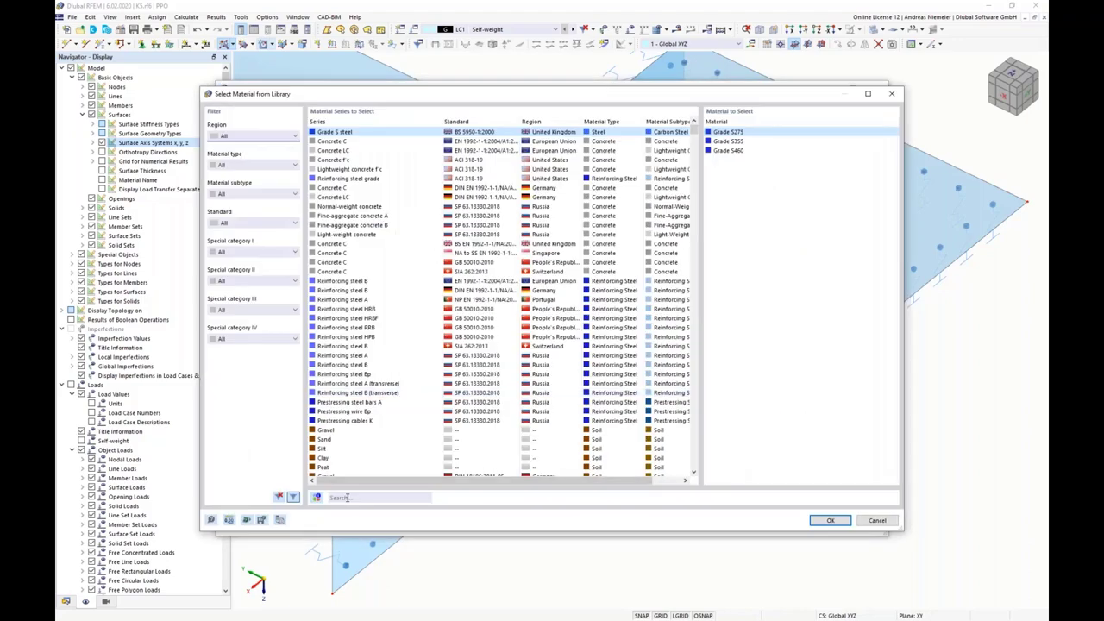
text(S)
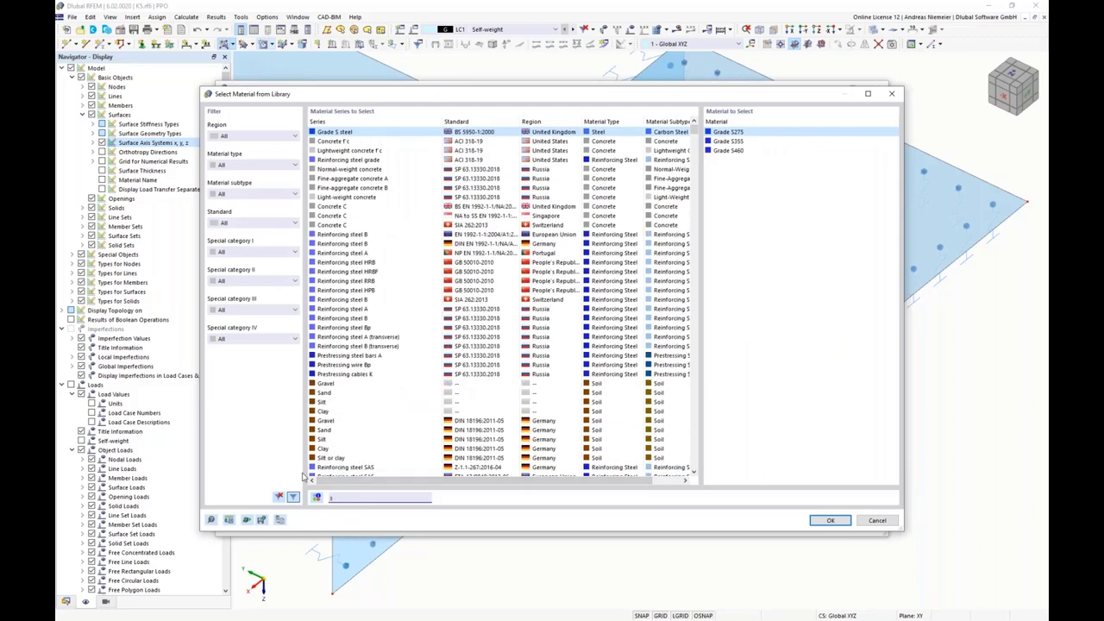
text(235)
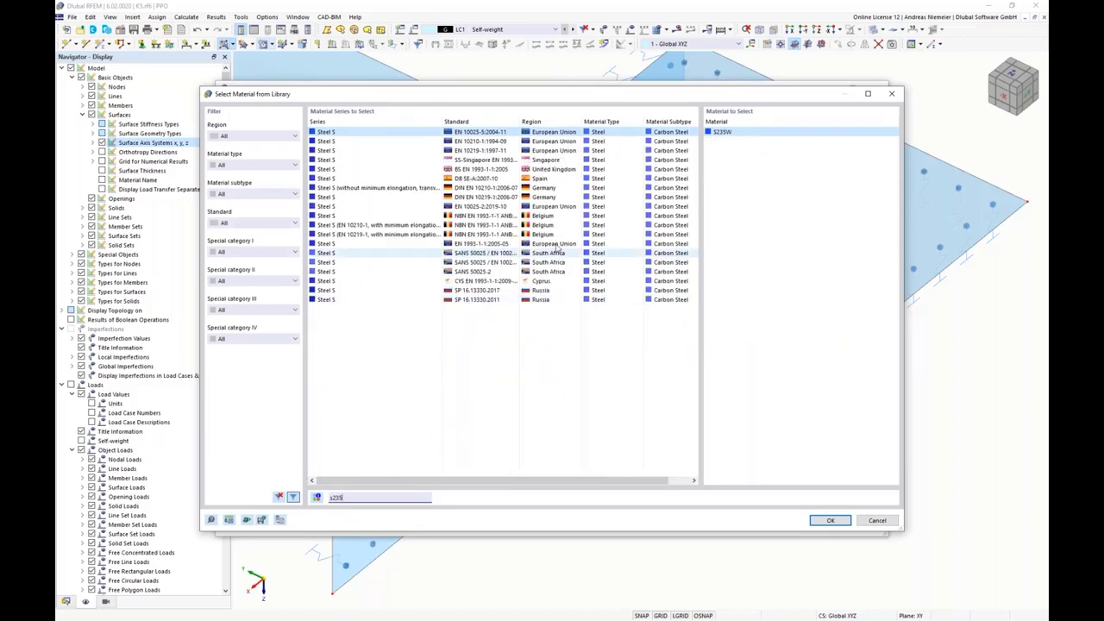
click(389, 244)
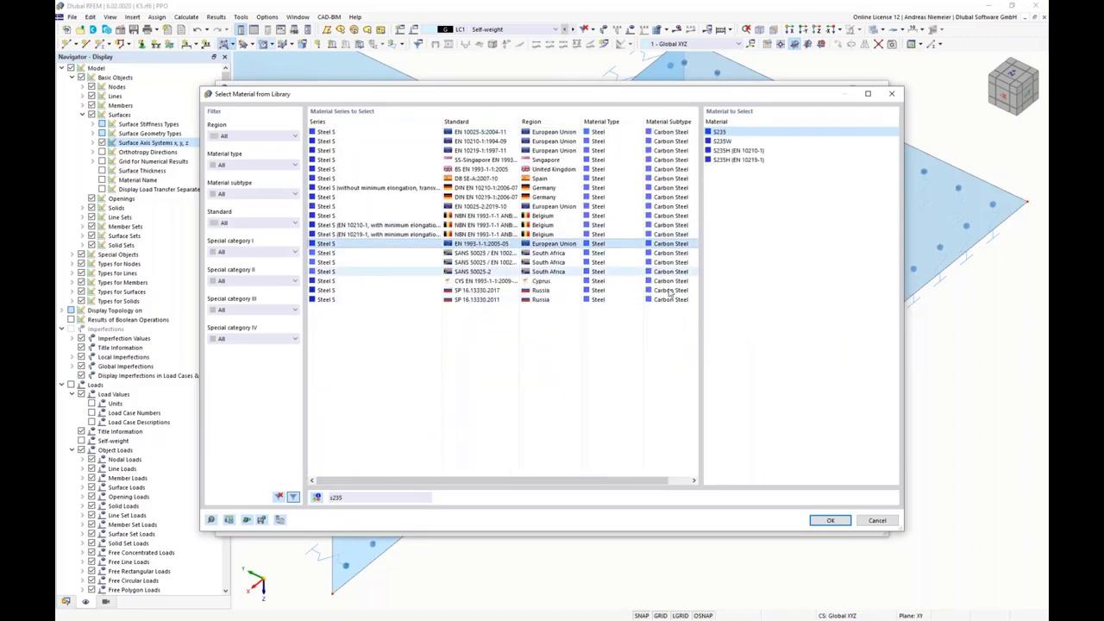
click(829, 521)
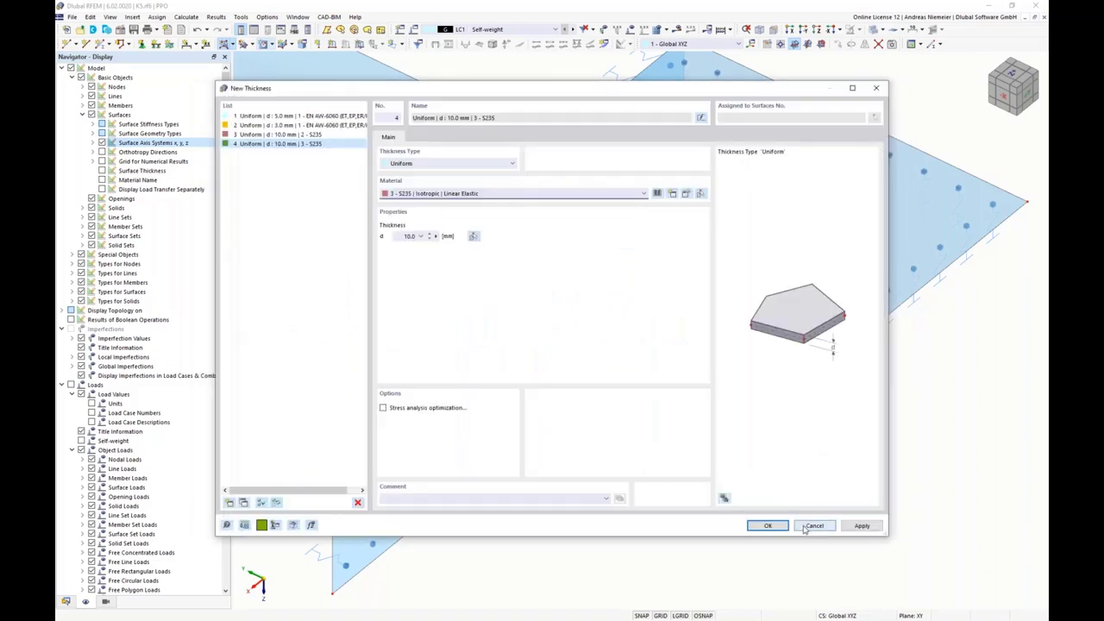
click(772, 525)
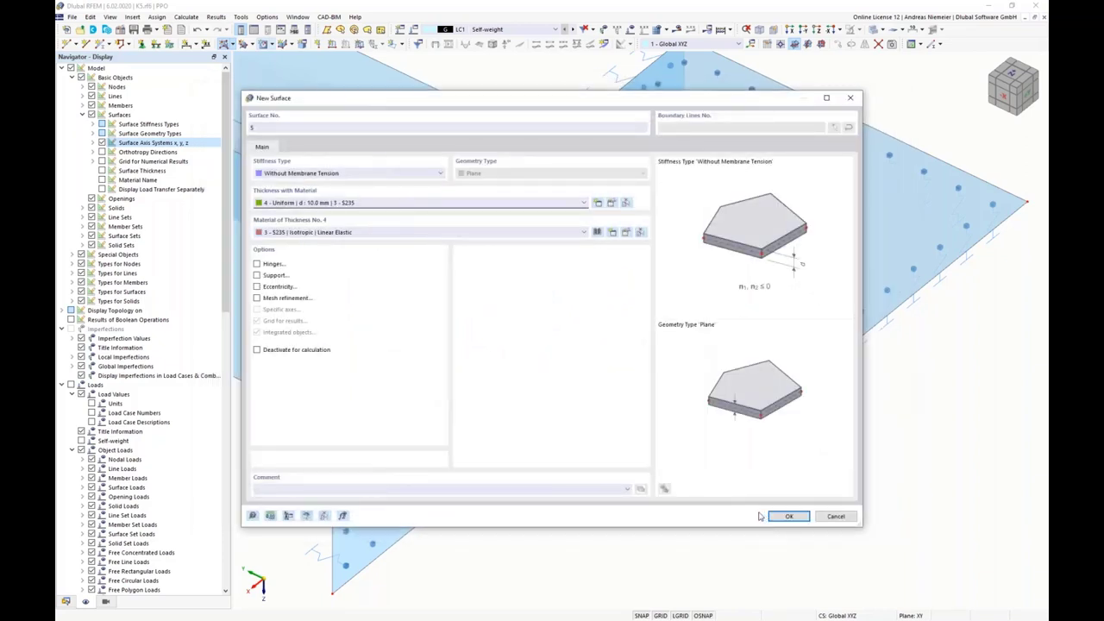
Apply the surface definition and fill both circular bolt holes in the horizontal plate with it.
click(788, 515)
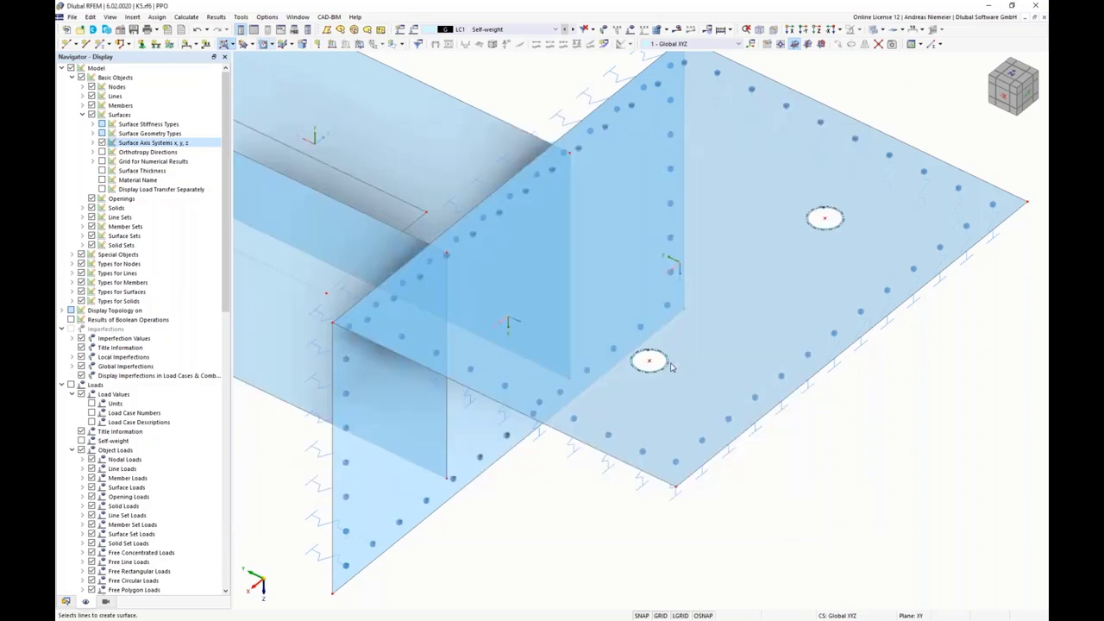
click(667, 361)
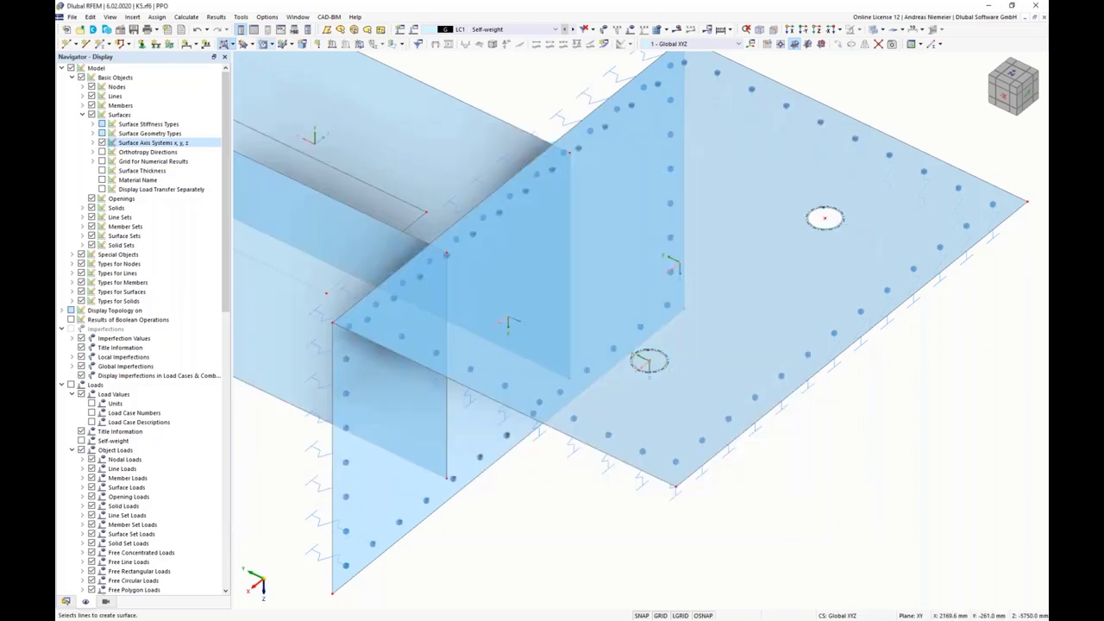
click(843, 220)
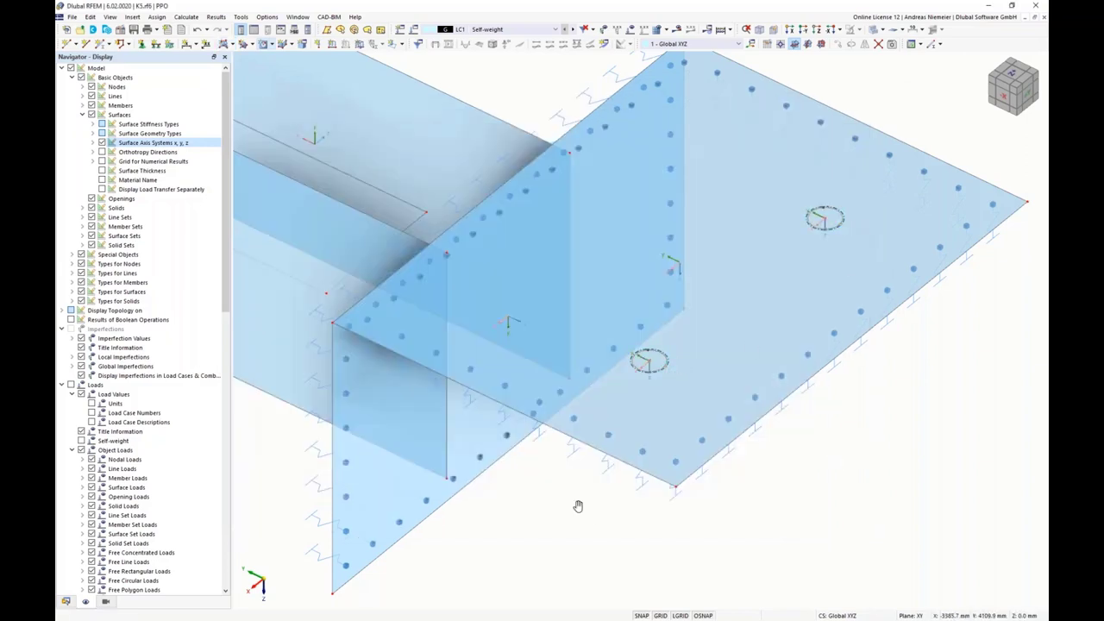
Create a nodal support with all translations fixed and rotation φZ released, and assign it to the farther bolt hole's centre node.
ctrl+middle_drag(577, 508, 634, 483)
scroll(587, 466, up, 1)
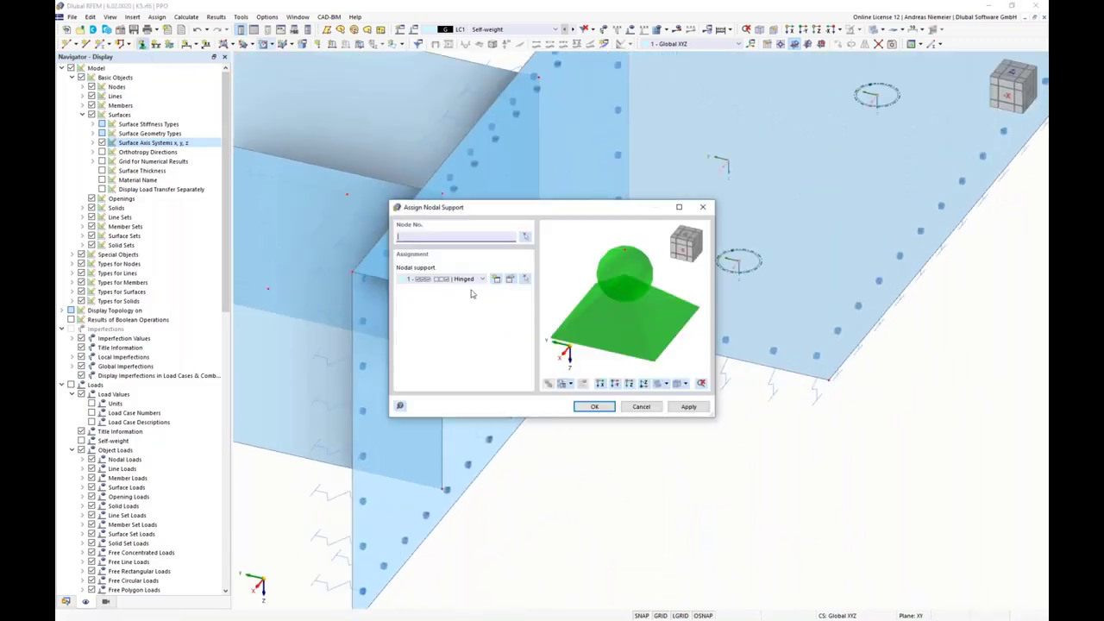
click(497, 280)
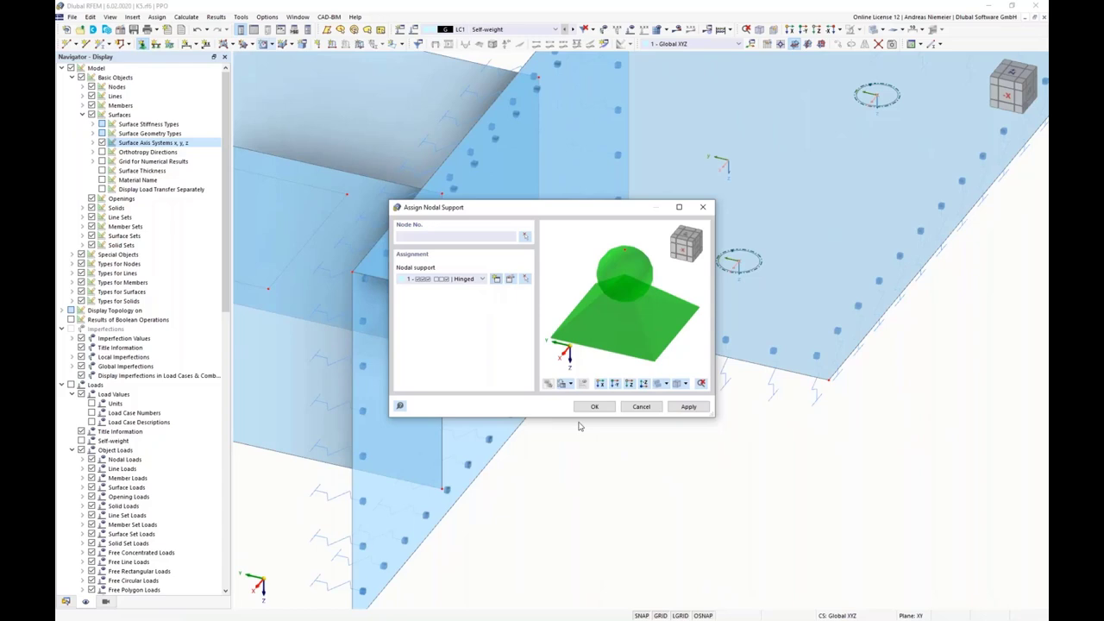
click(498, 280)
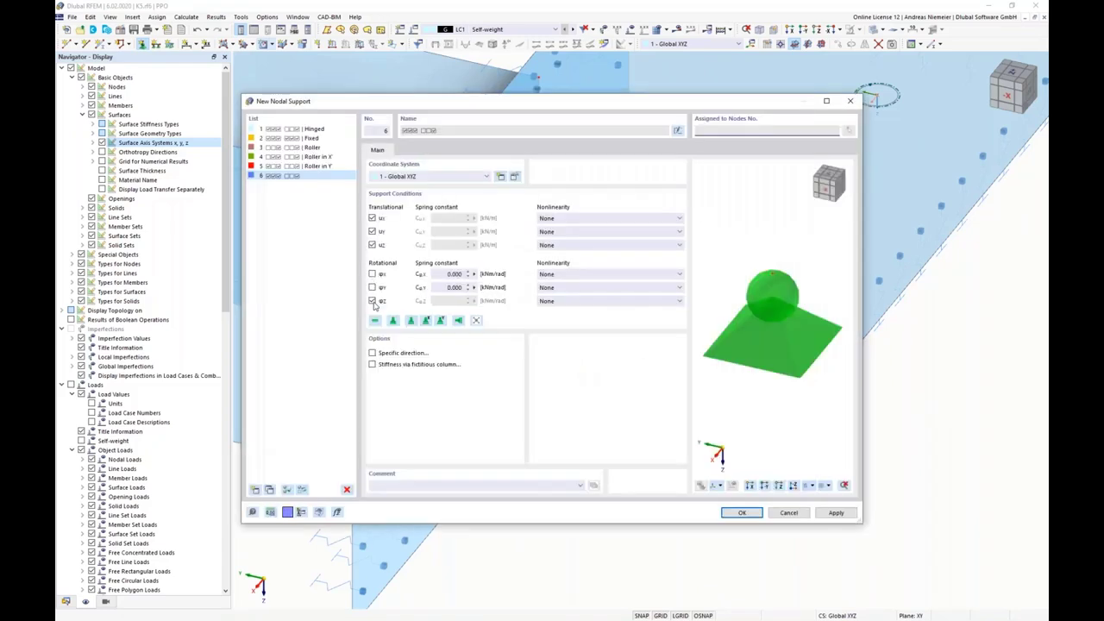
click(372, 301)
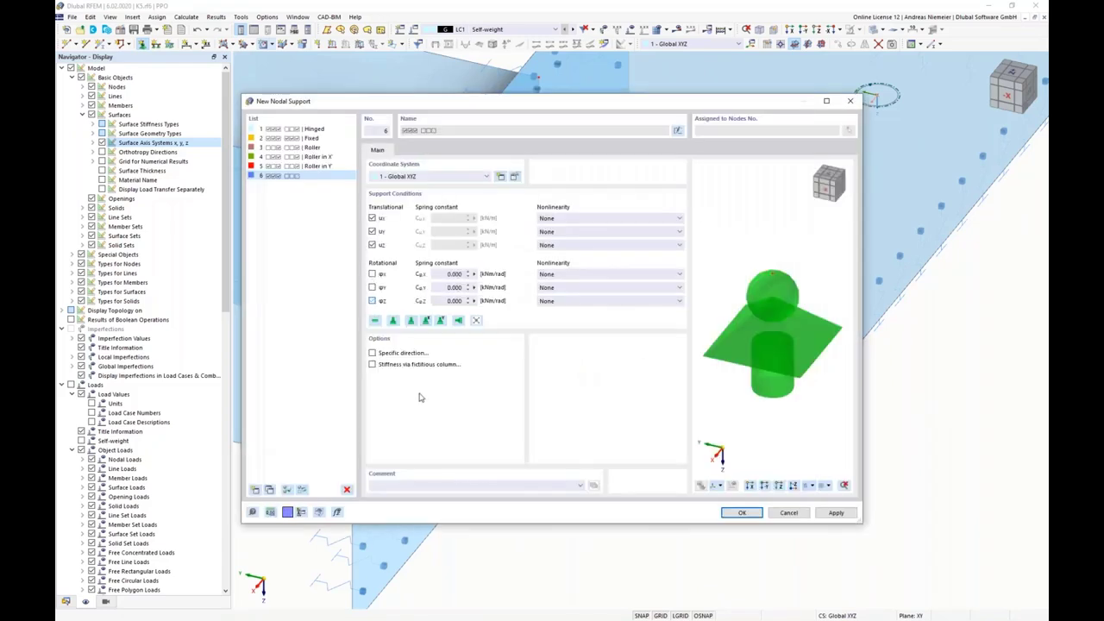
click(742, 512)
click(595, 406)
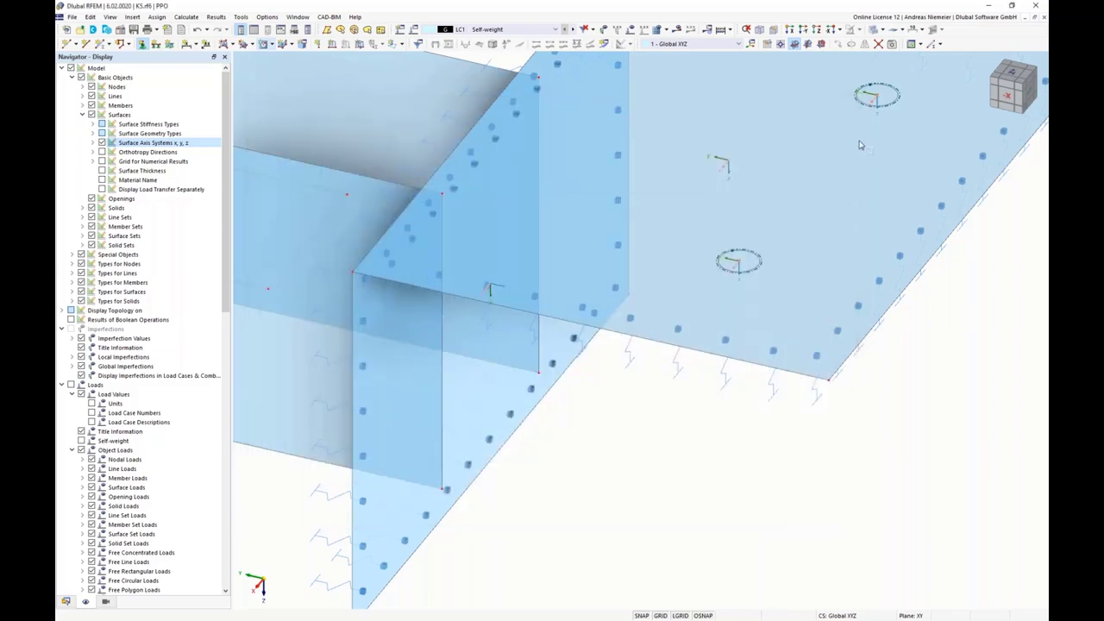
click(878, 101)
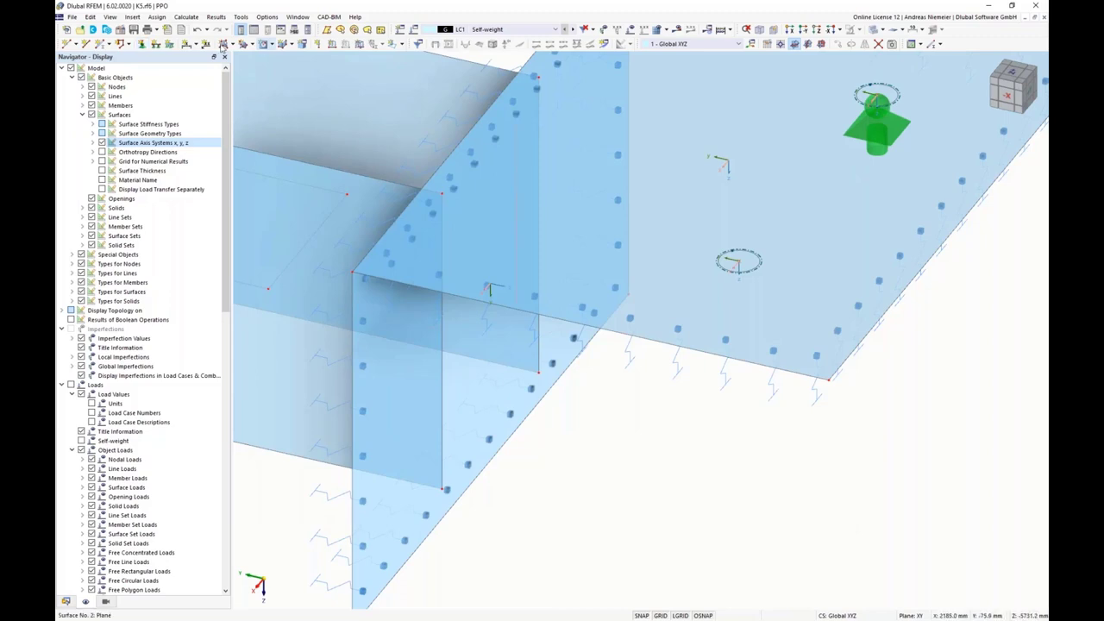
Create a second nodal support with uX and φZ also released, and assign it to the other bolt hole's centre node.
click(143, 44)
click(499, 279)
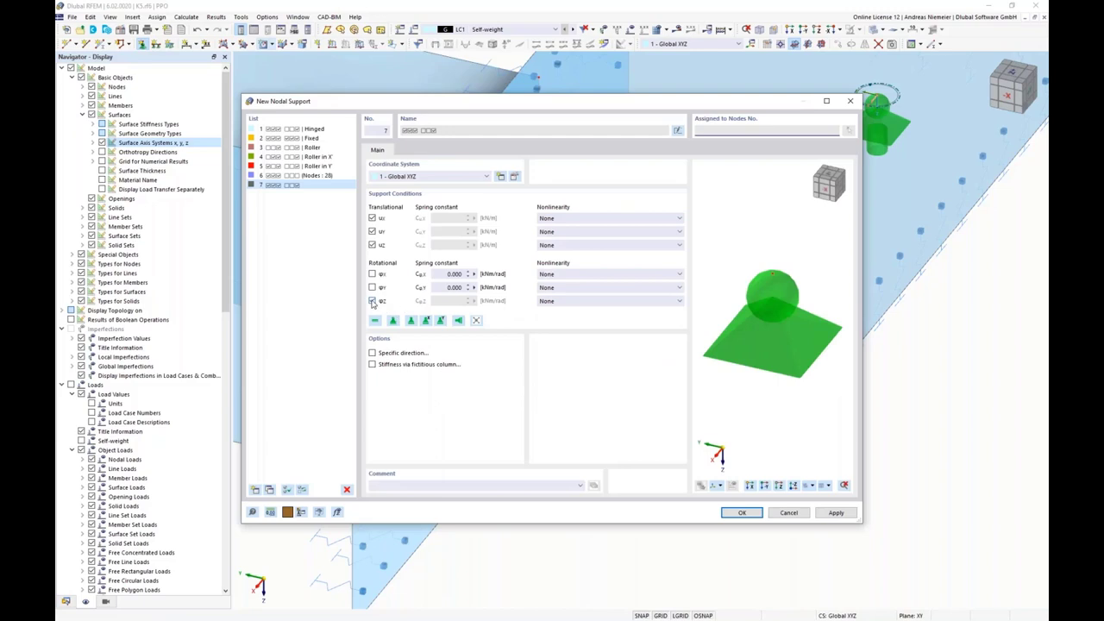
click(372, 301)
click(372, 218)
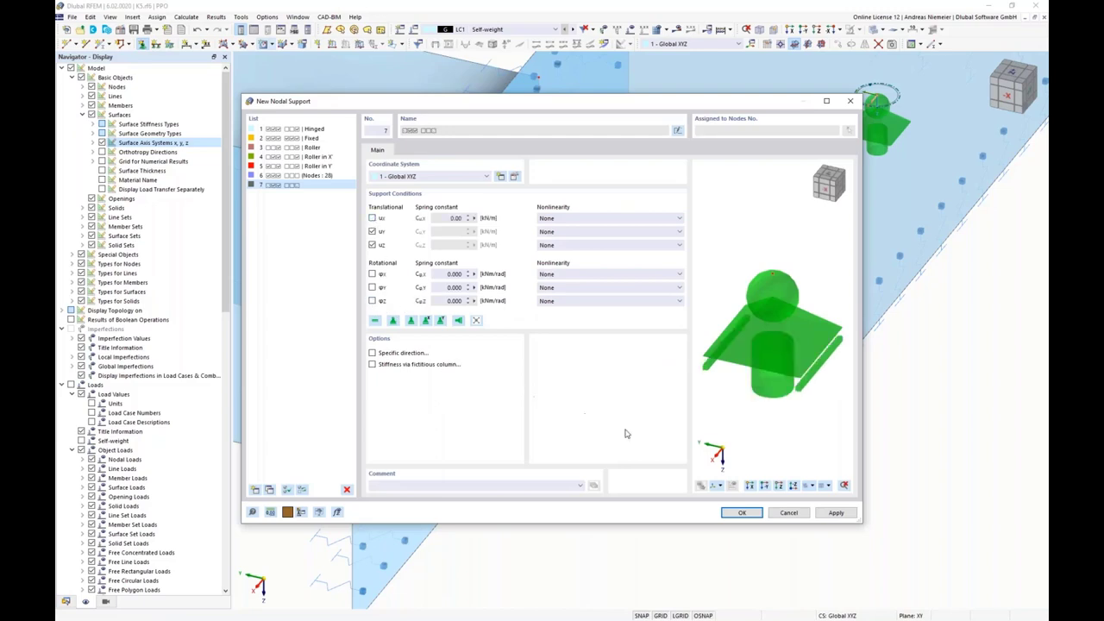
click(740, 514)
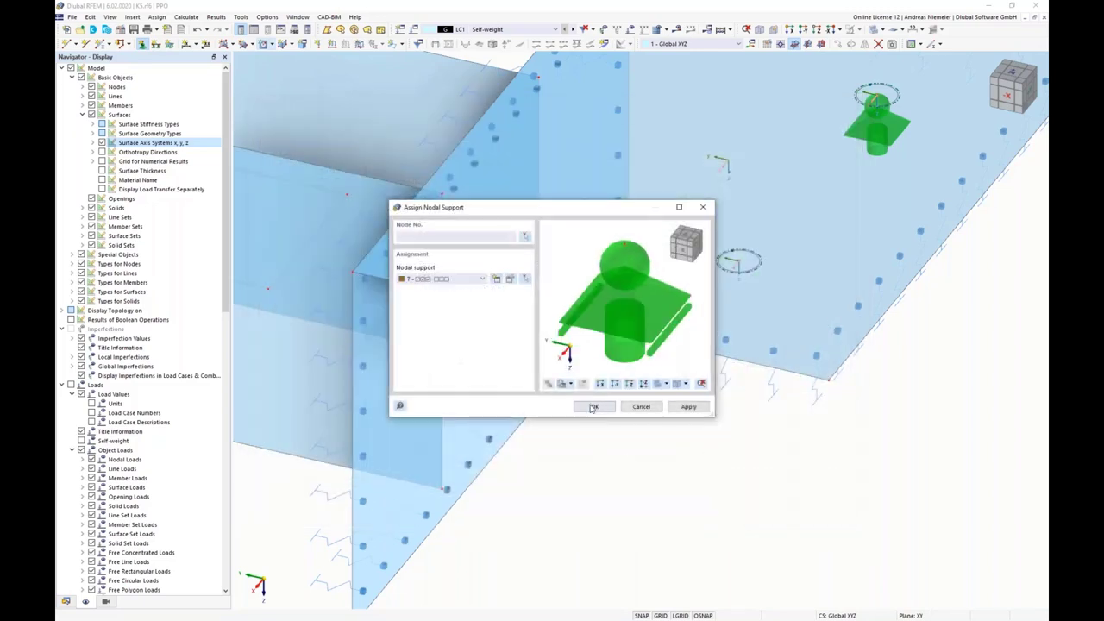
click(594, 407)
click(739, 262)
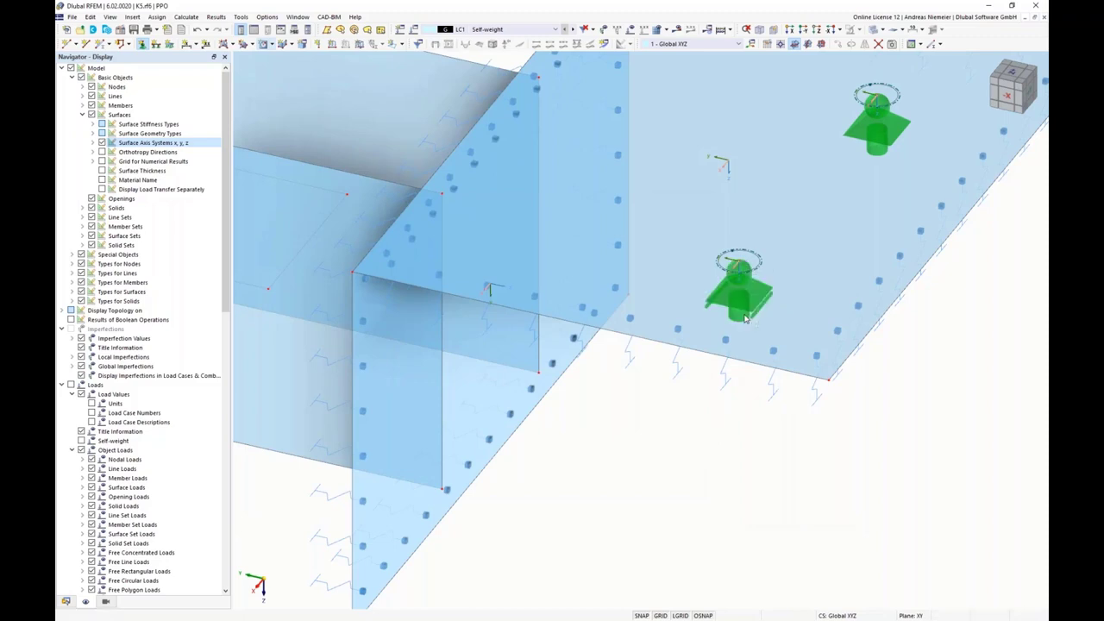
Set the work plane origin at the middle node between the member's webs and draw a line through it crossing both webs.
scroll(682, 402, down, 3)
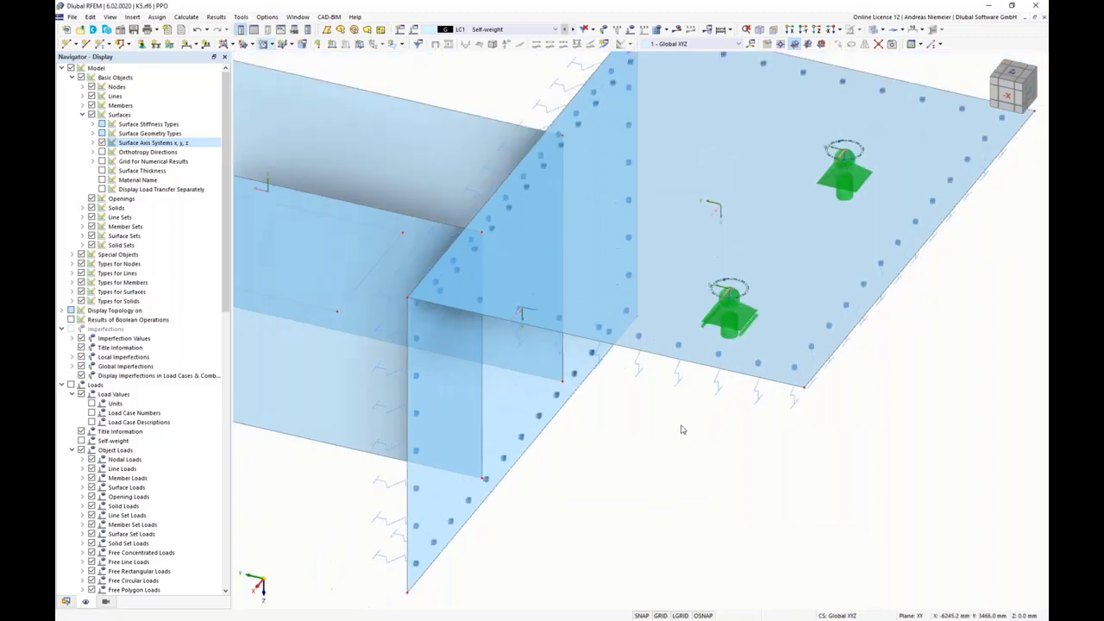
ctrl+middle_drag(682, 429, 566, 440)
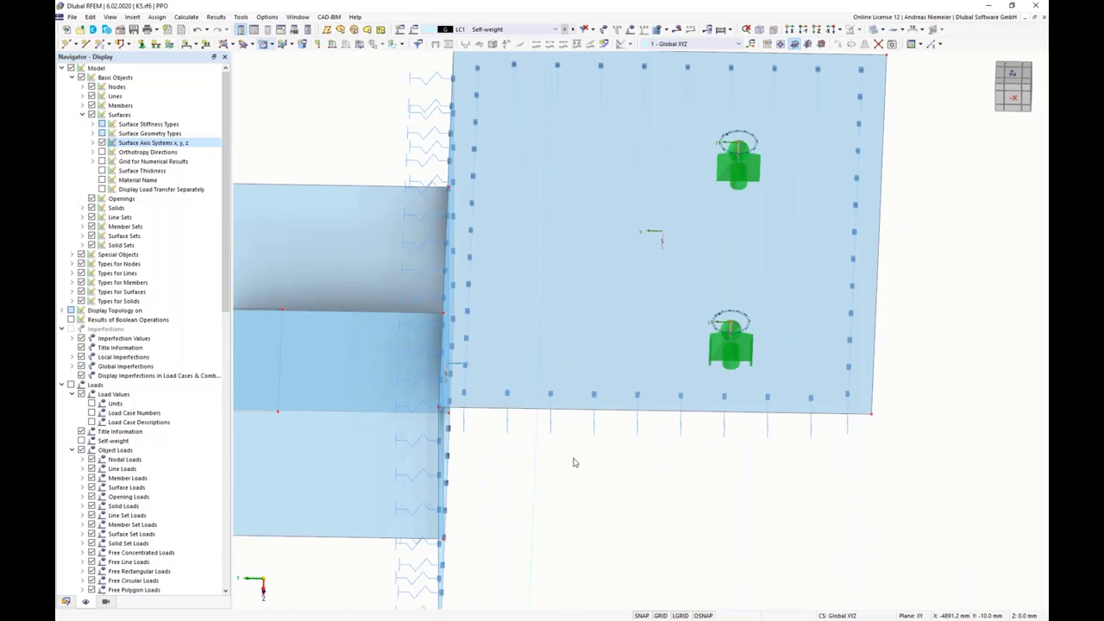
key(F7)
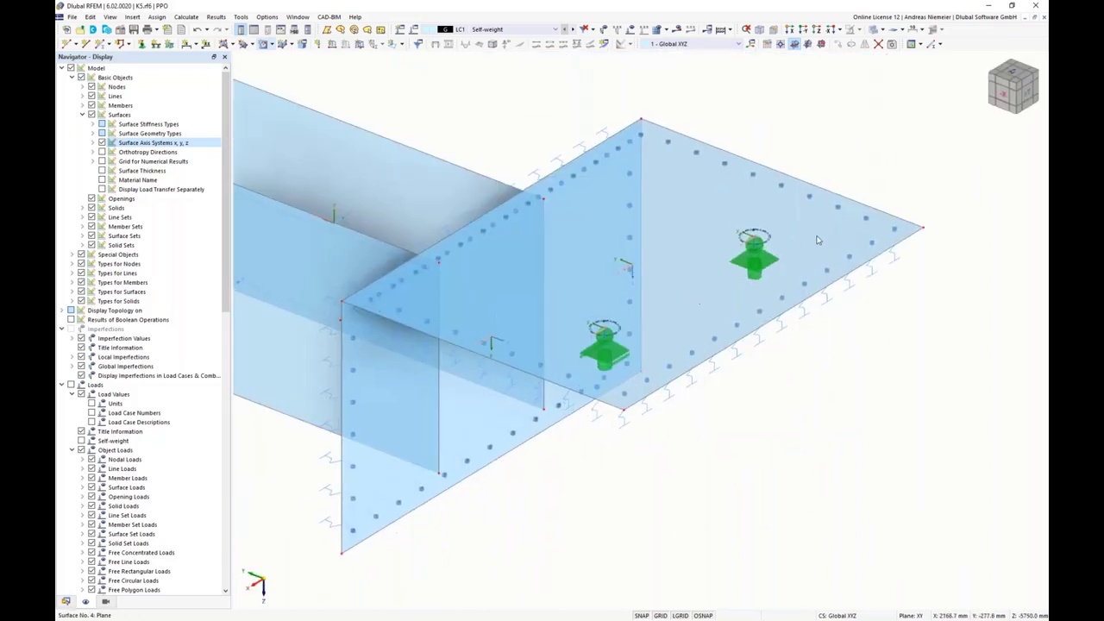
scroll(578, 493, down, 2)
ctrl+middle_drag(578, 492, 810, 546)
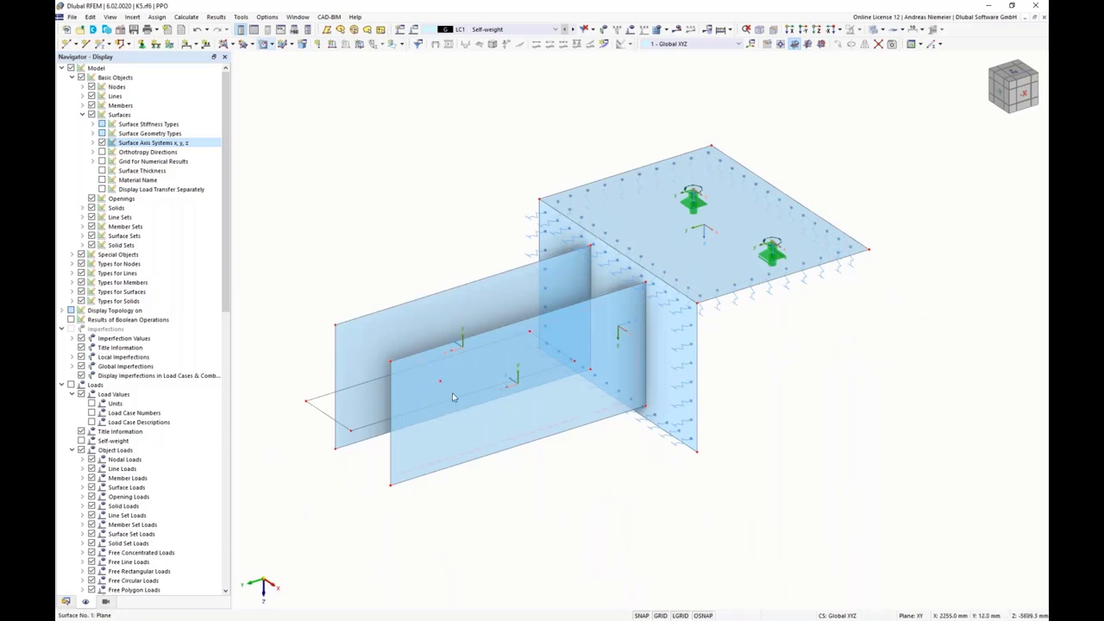
click(619, 44)
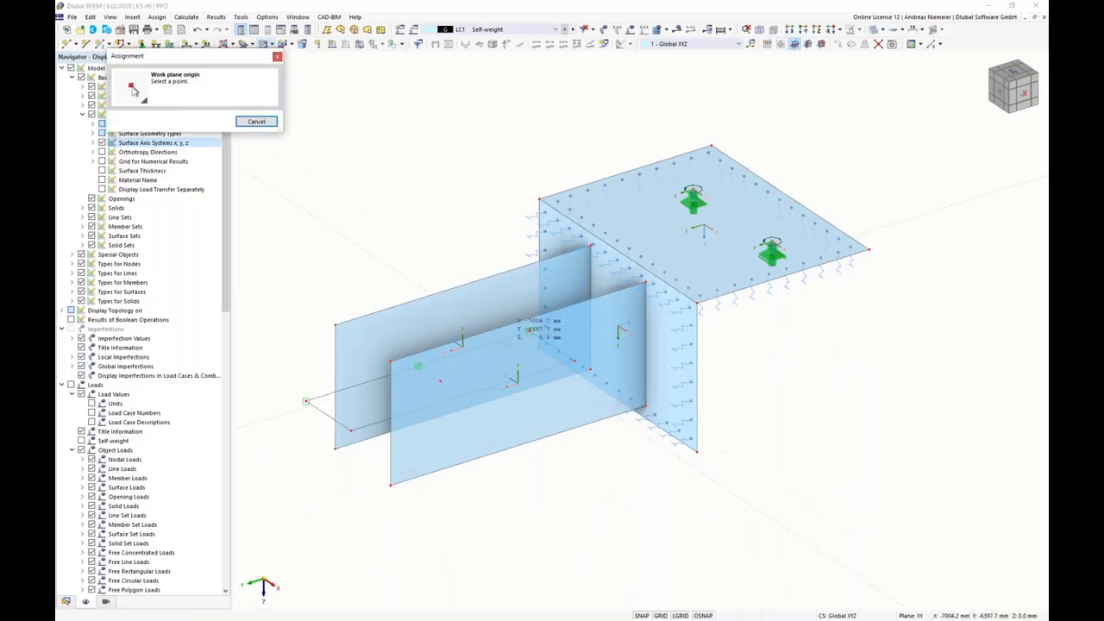
click(440, 381)
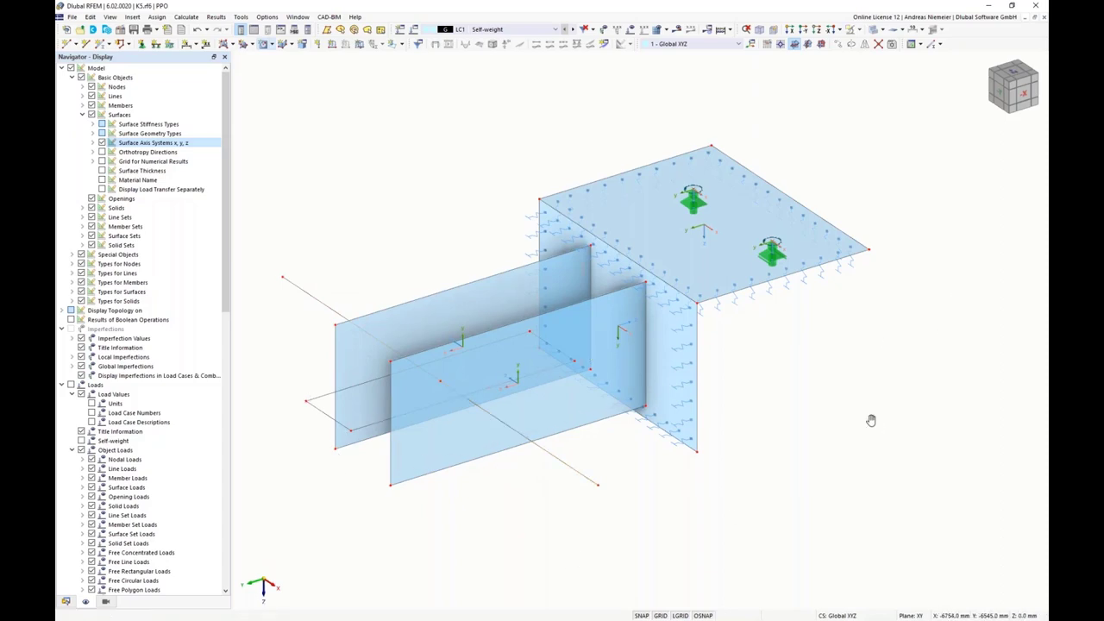
Connect the transverse line with the objects it crosses and delete its two overhanging ends outside the webs.
ctrl+middle_drag(871, 420, 618, 453)
scroll(618, 453, down, 1)
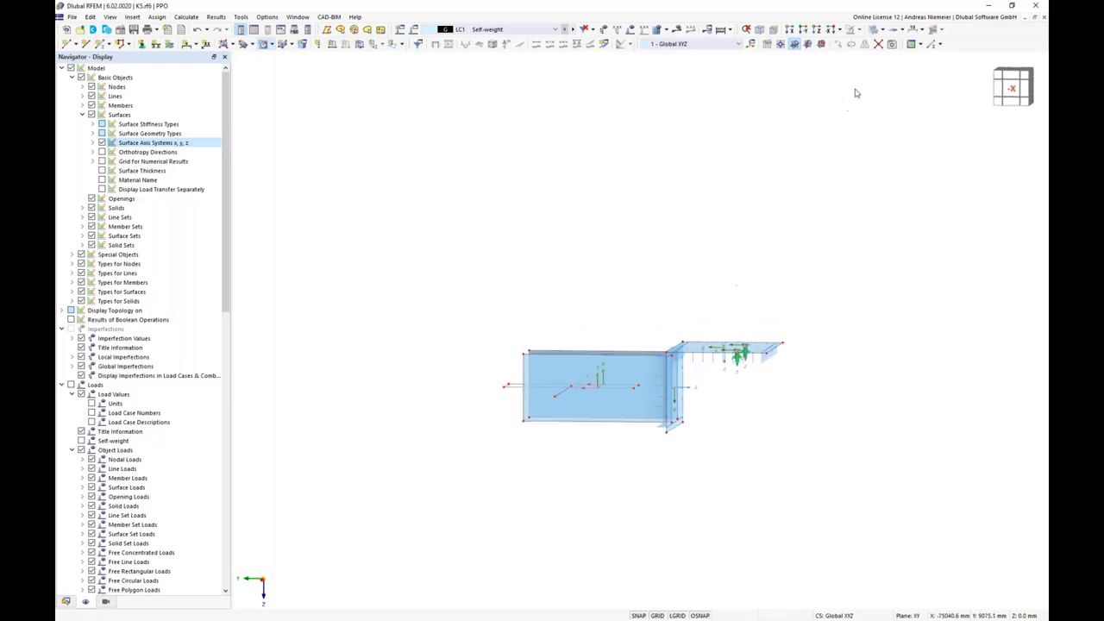
drag(609, 329, 540, 442)
ctrl+middle_drag(561, 472, 664, 423)
scroll(664, 423, up, 2)
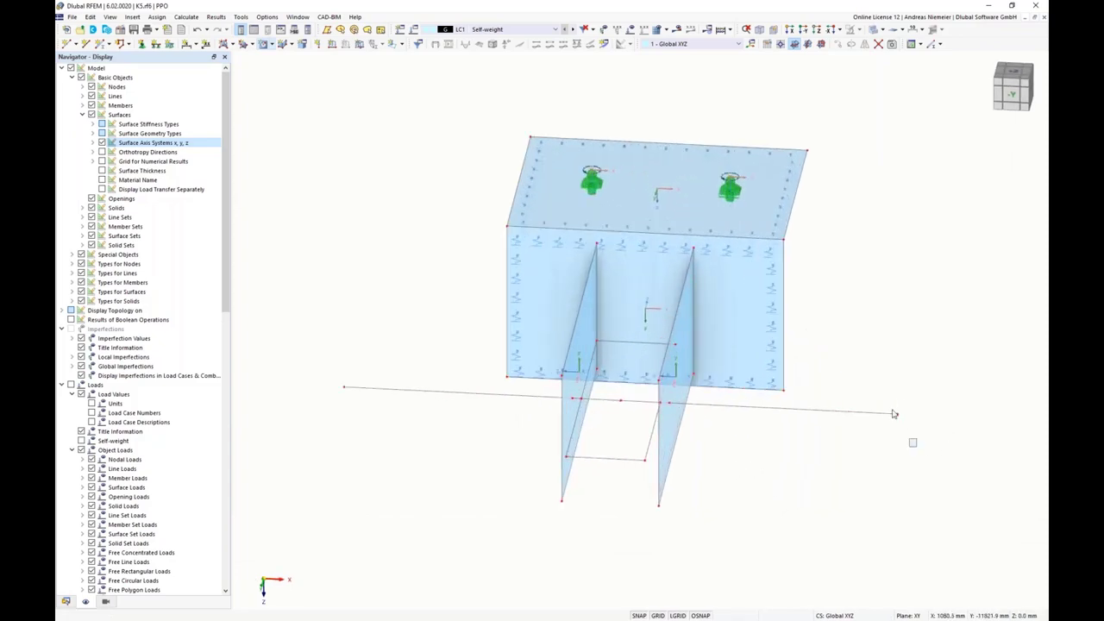
drag(424, 446, 342, 382)
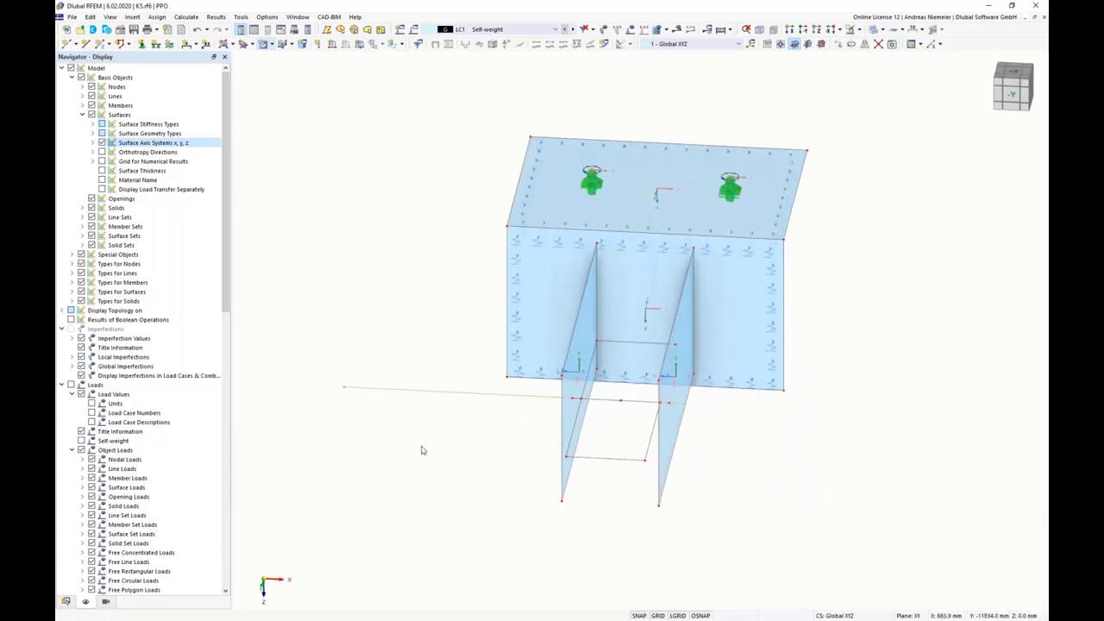
key(Delete)
Assign rigid members to all segments of the transverse line between the two webs.
drag(529, 388, 704, 428)
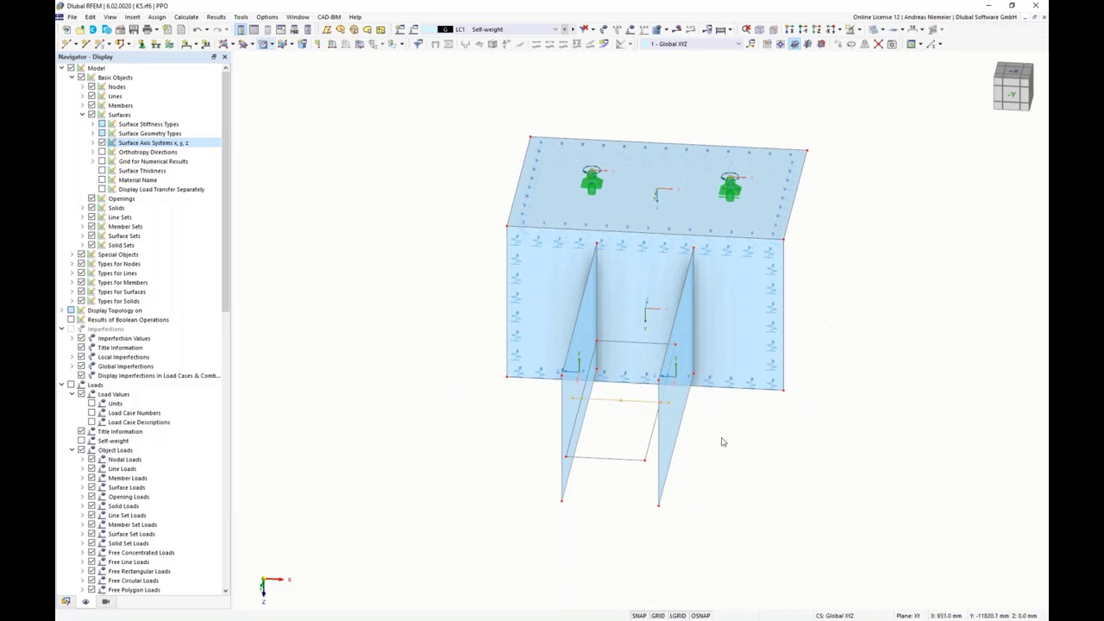
right_click(635, 399)
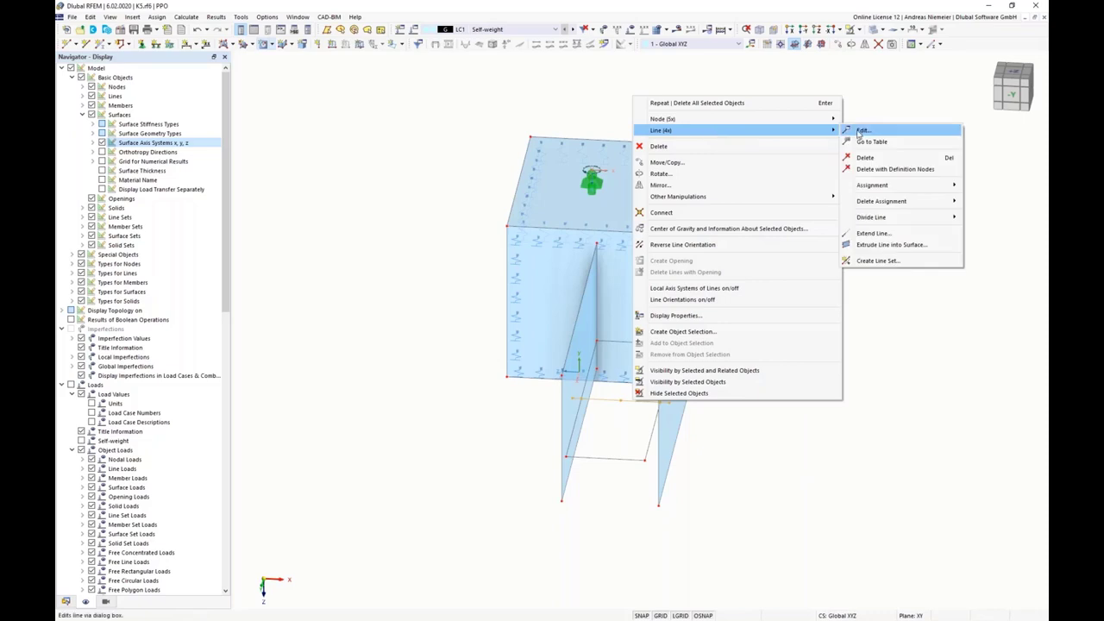
key(Escape)
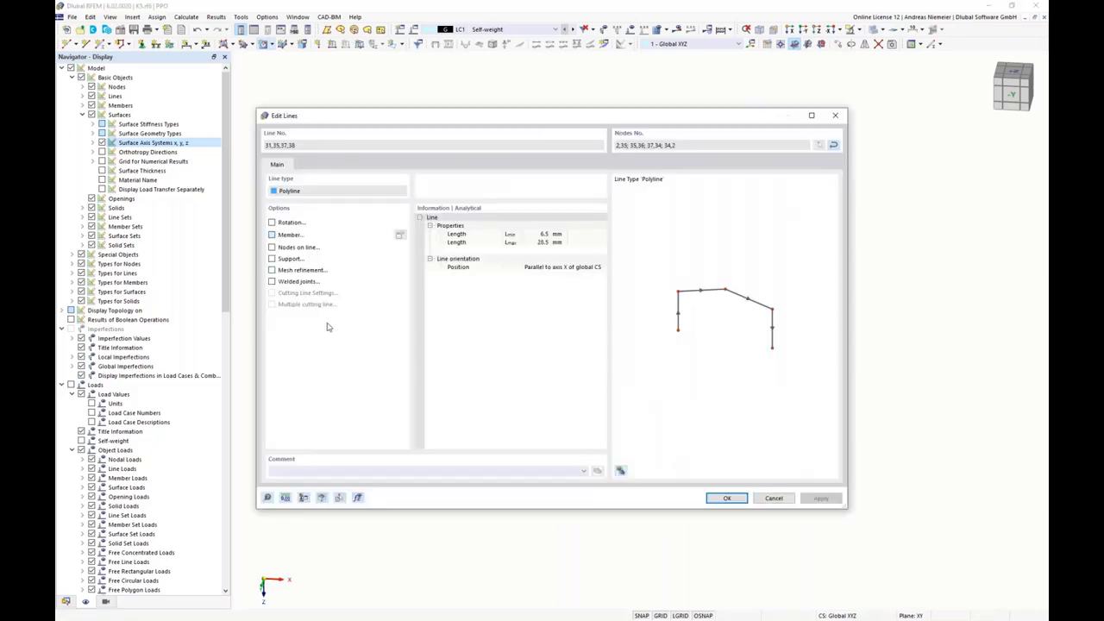
click(290, 235)
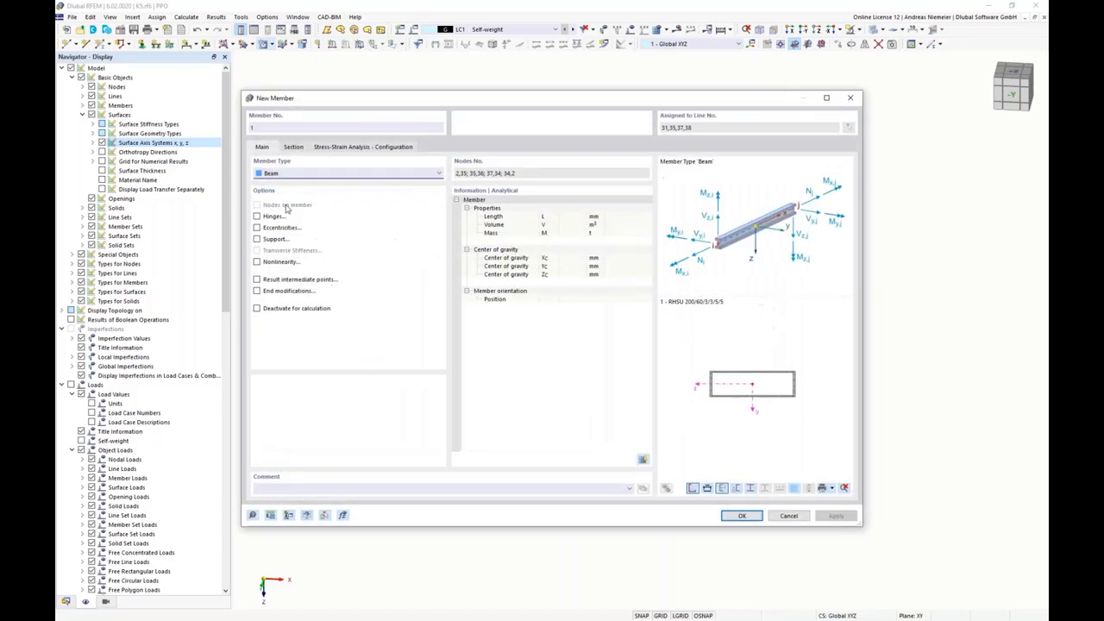
click(302, 174)
click(299, 190)
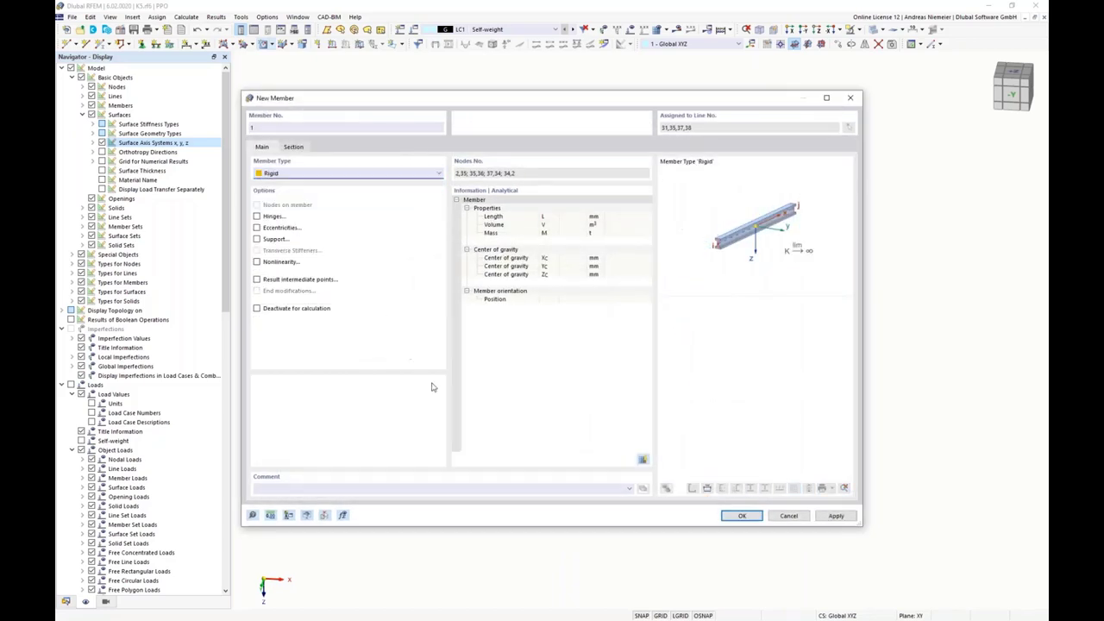
click(732, 518)
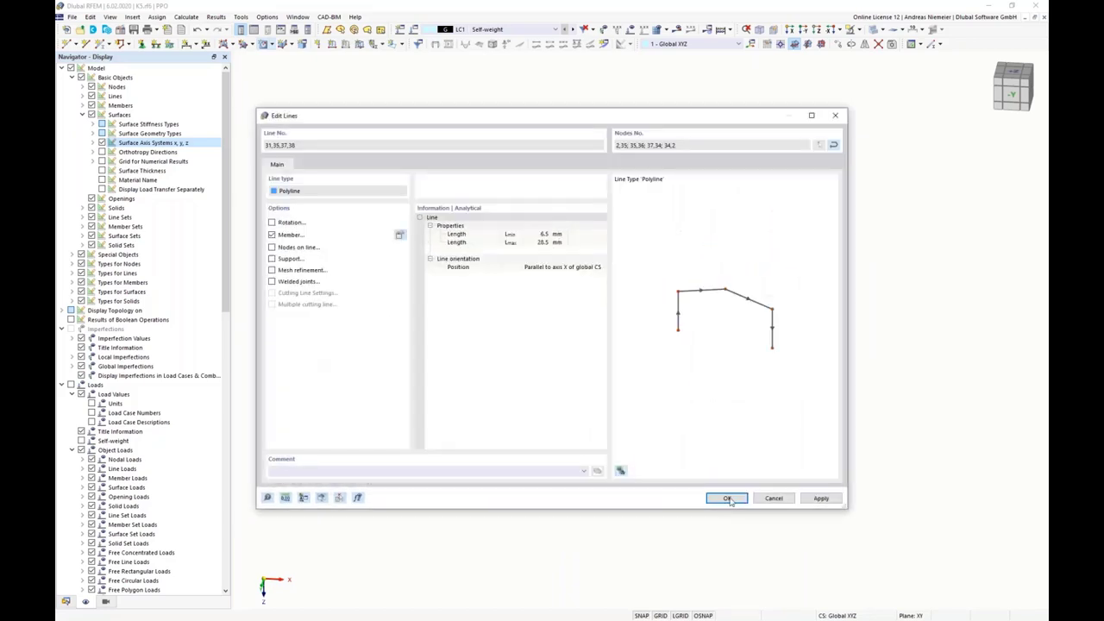
click(731, 499)
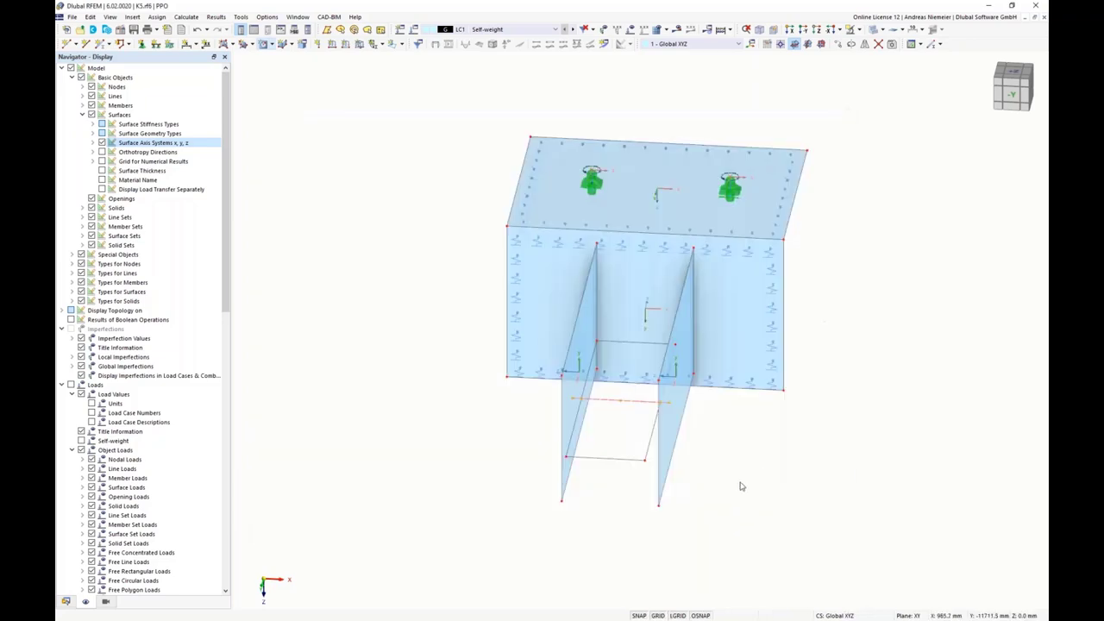
Draw a circle of 10 mm radius in the YZ plane around the rigid line's intersection node on each web.
click(660, 405)
key(F7)
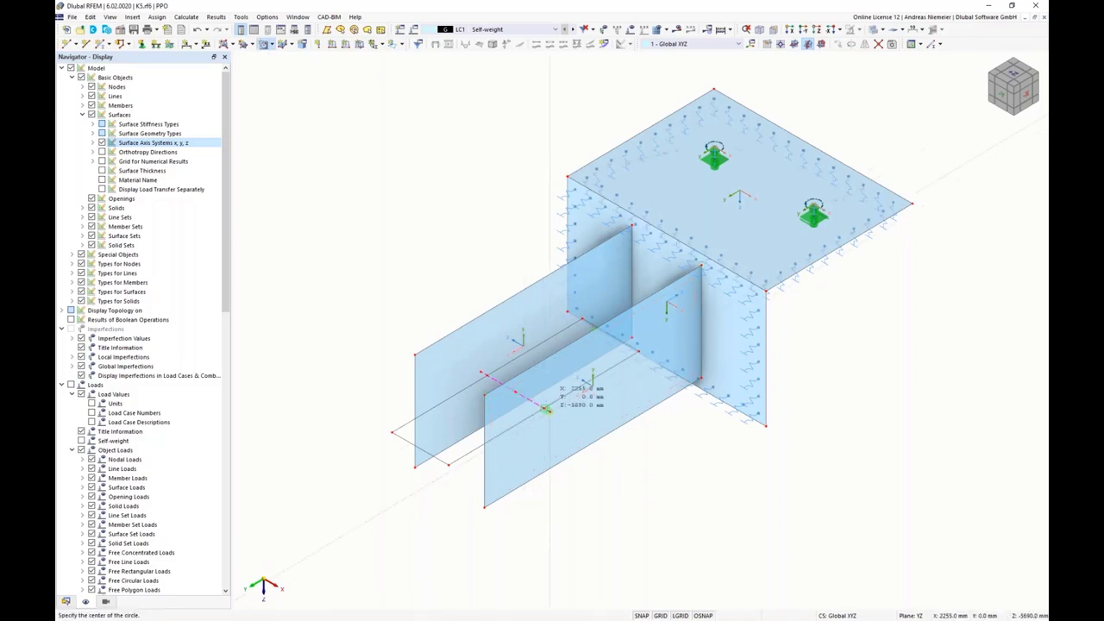
double_click(145, 127)
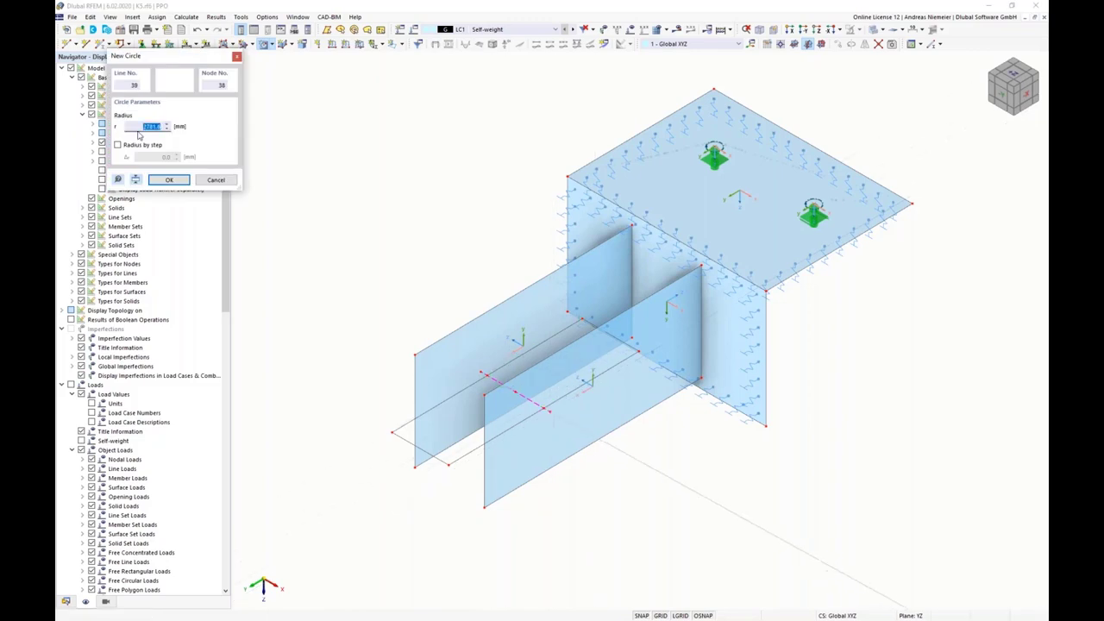
text(10)
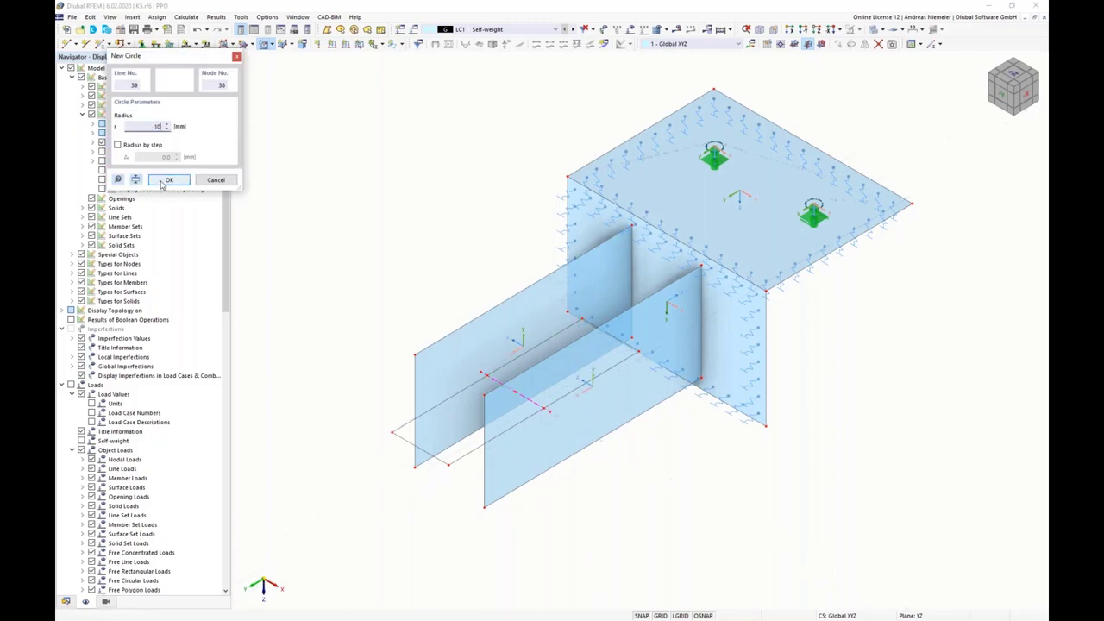
click(161, 181)
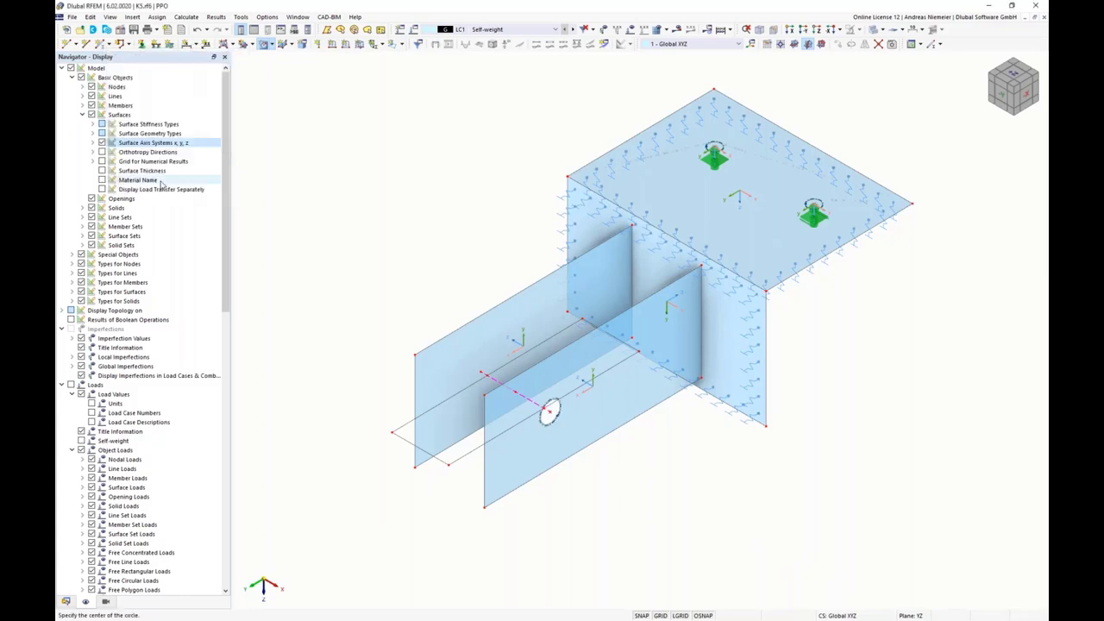
click(487, 373)
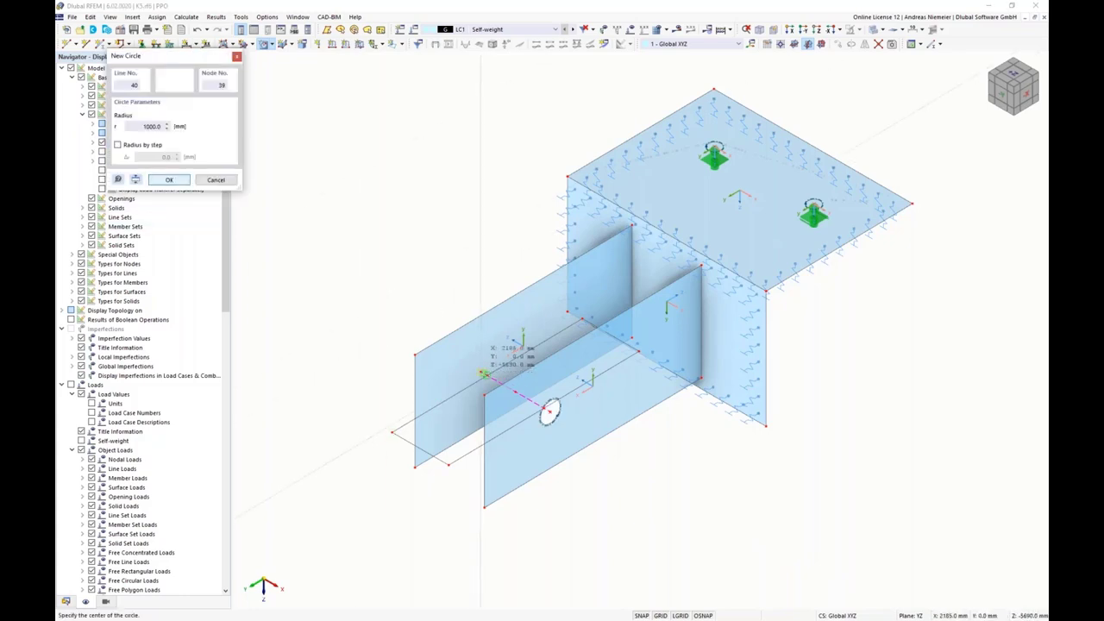
click(169, 180)
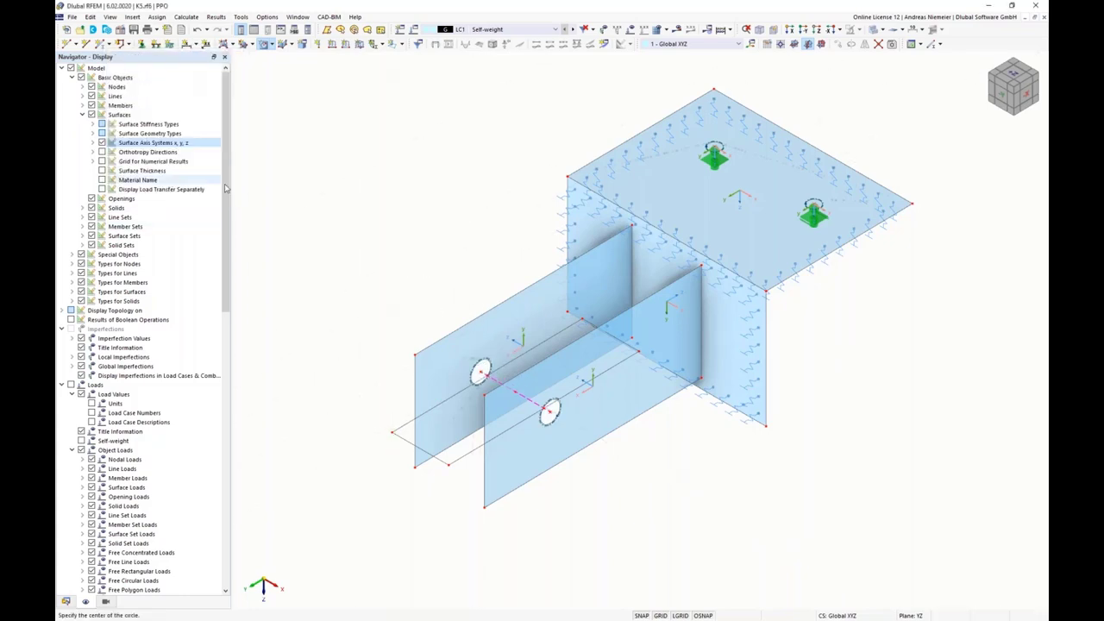
Create surfaces without membrane tension in both web circles, using the 10 mm thickness no. 4 in S235.
click(226, 43)
click(311, 175)
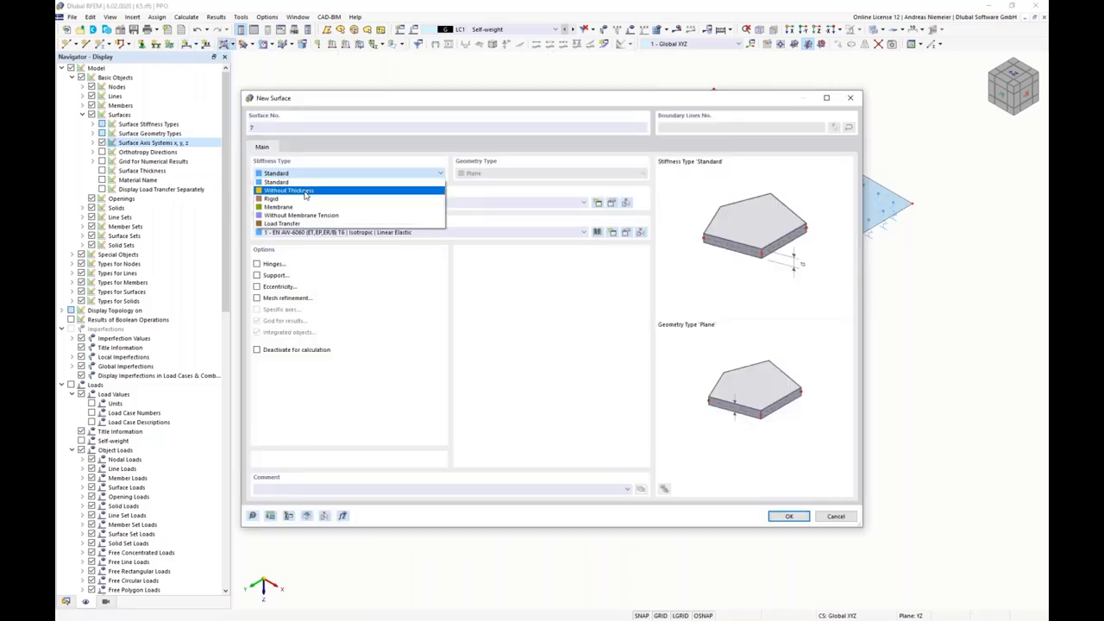
click(308, 216)
click(319, 203)
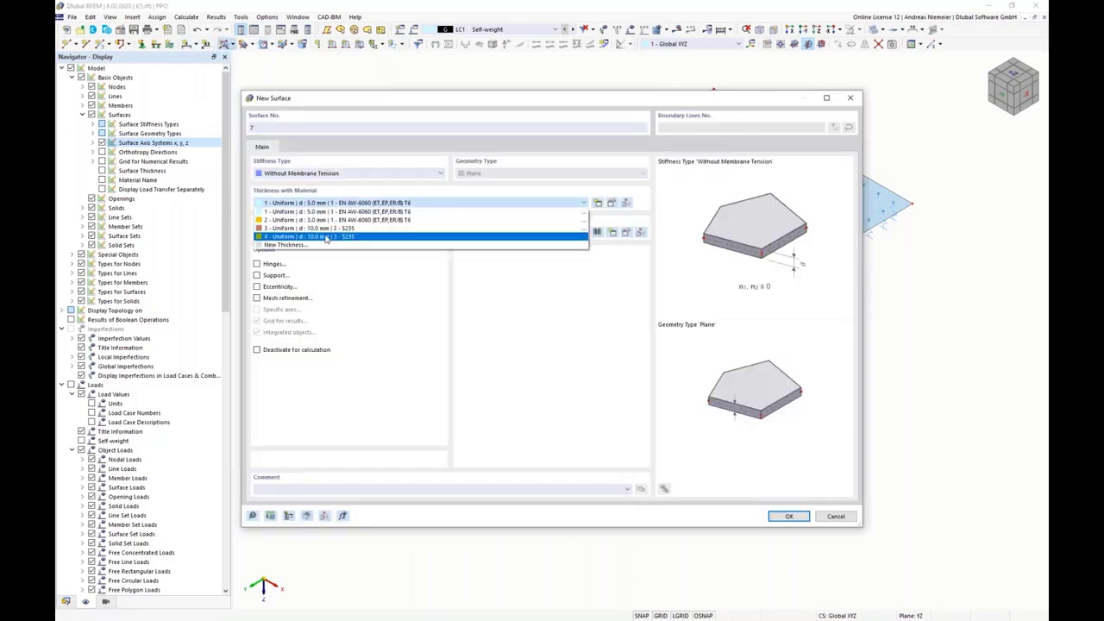
click(328, 236)
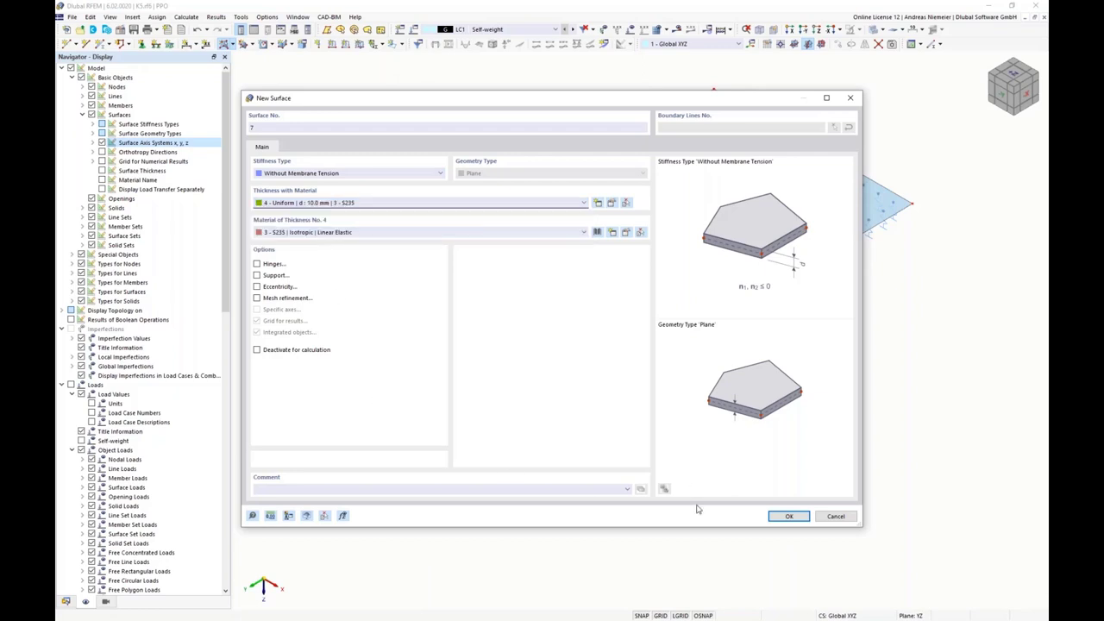
click(788, 517)
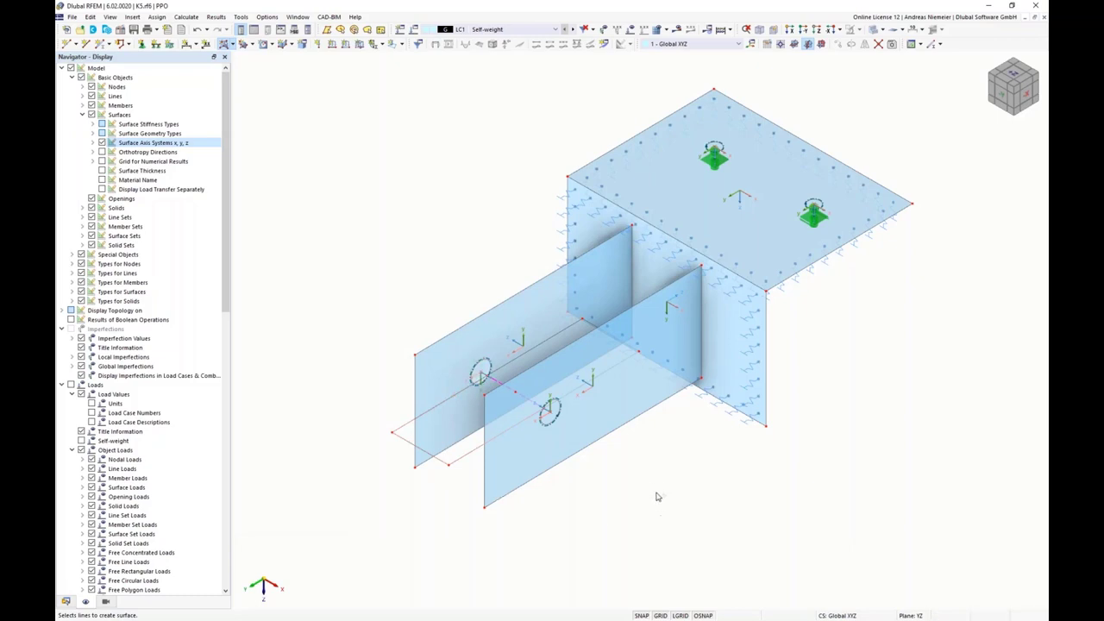
ctrl+middle_drag(655, 497, 621, 462)
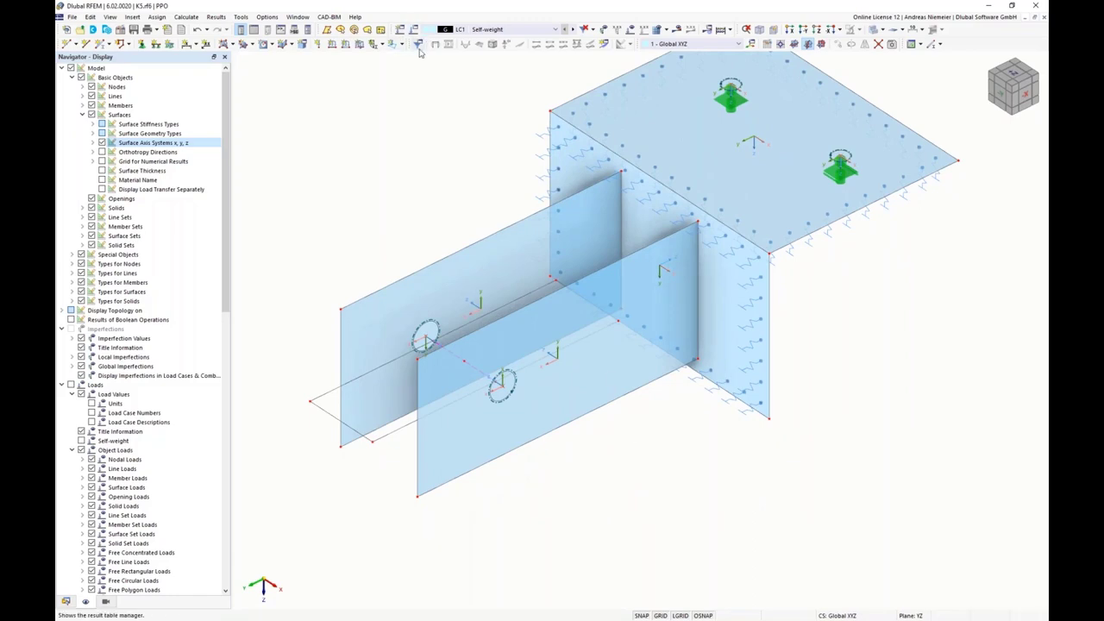
Apply a components-type nodal load in LC1 with FY 14.3 kN and FZ 16.3 kN to the middle node between the webs.
click(318, 44)
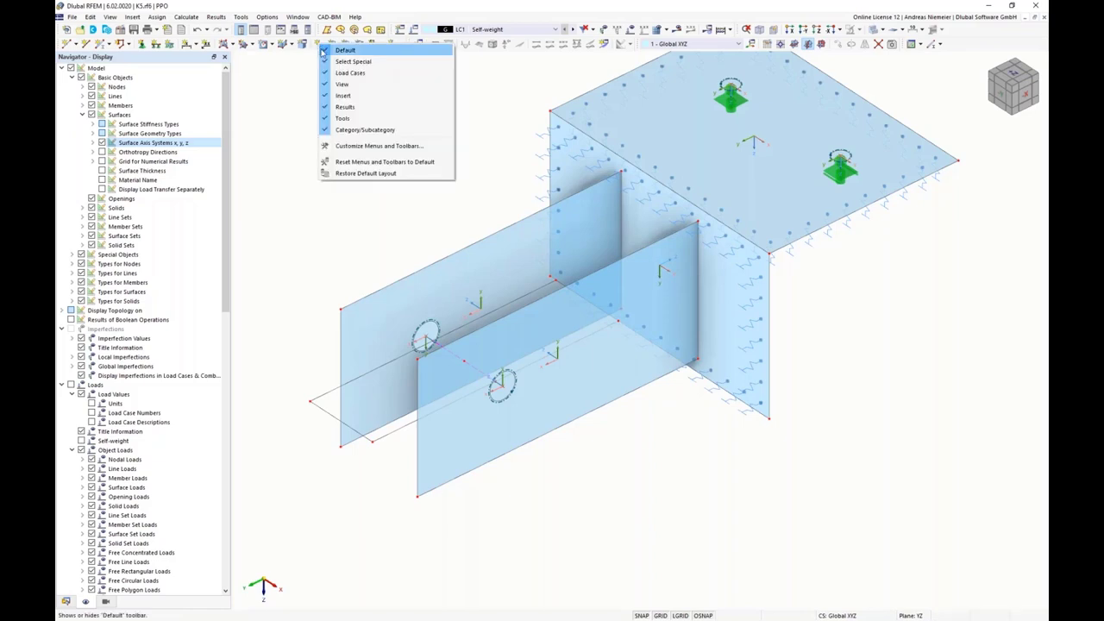
click(326, 49)
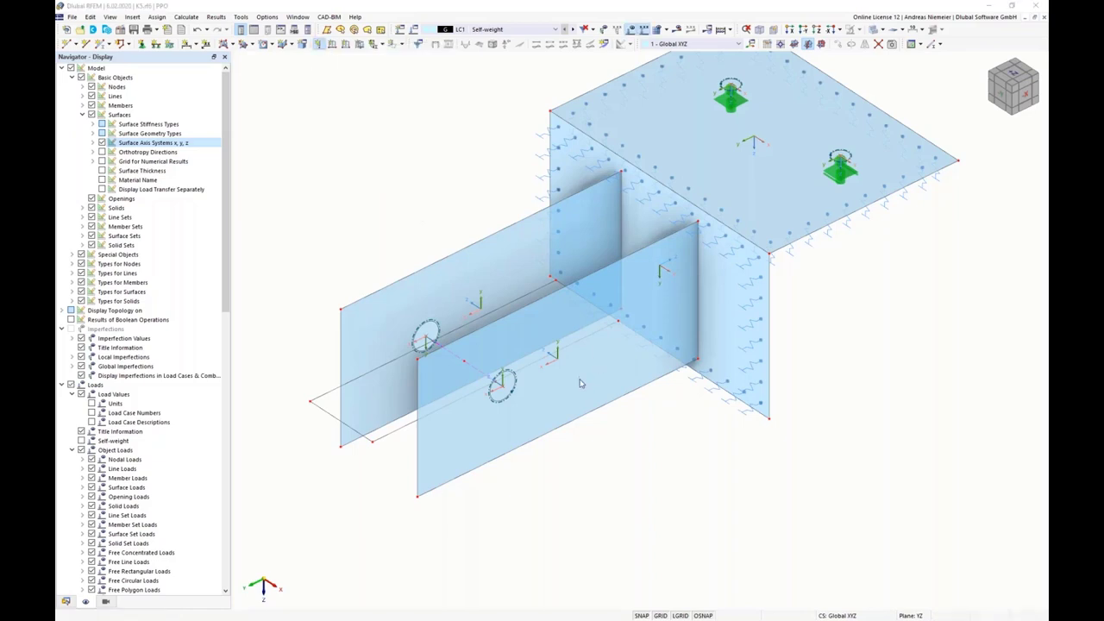
click(376, 224)
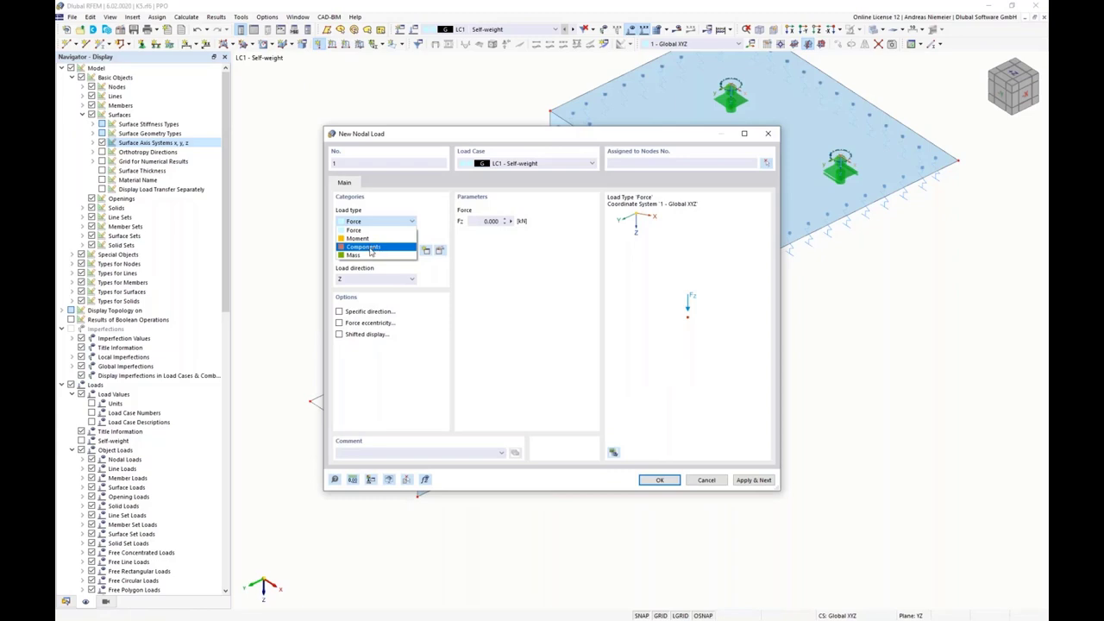
click(369, 247)
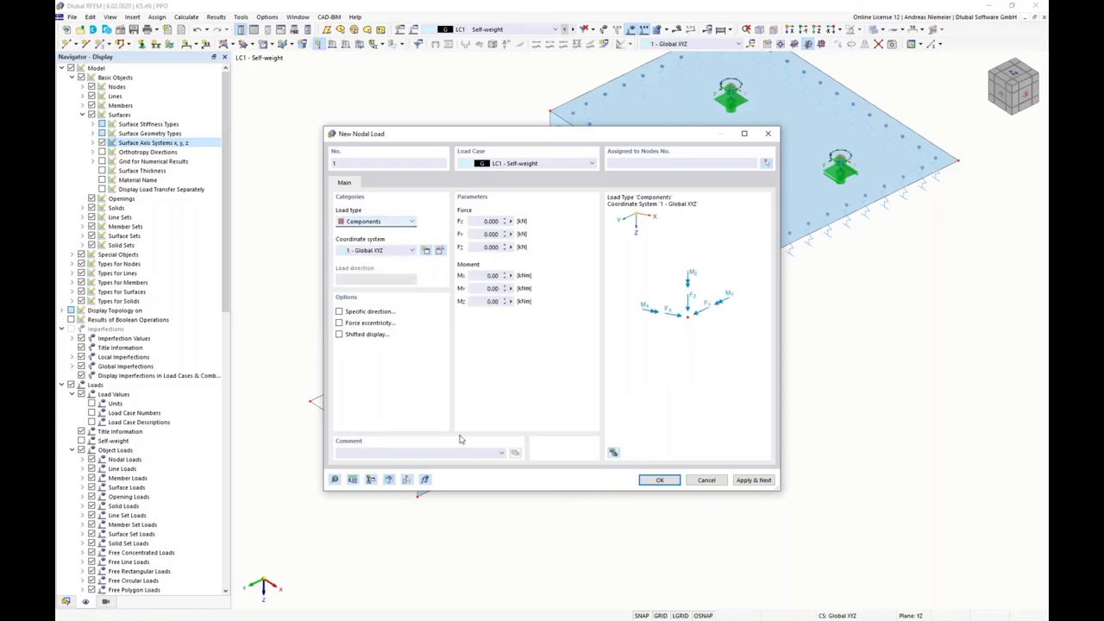
click(488, 247)
click(483, 234)
click(766, 163)
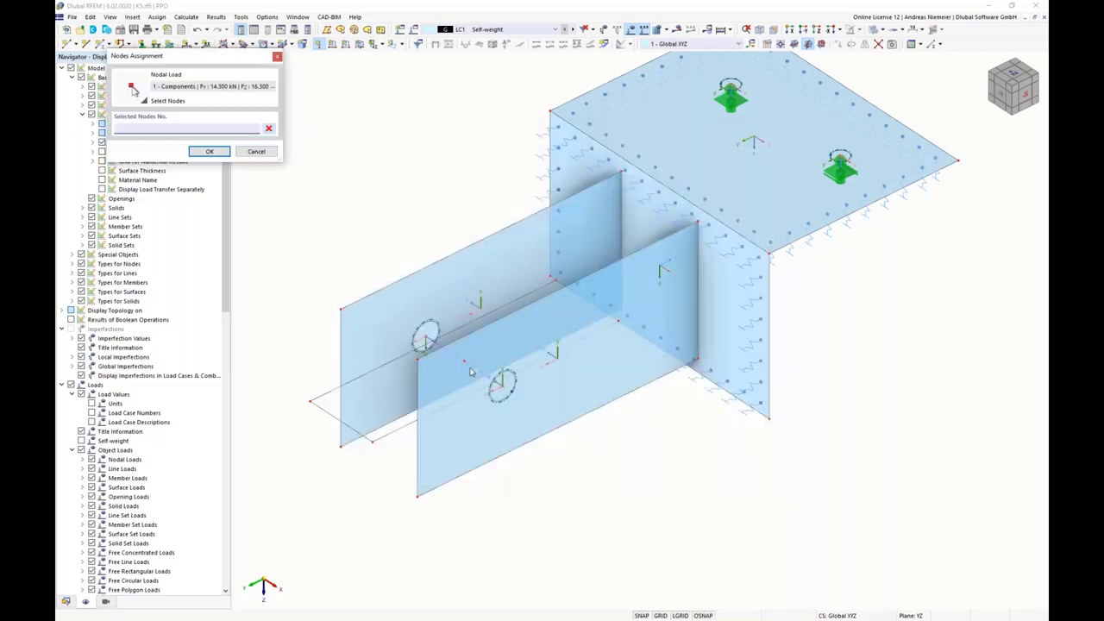
click(471, 371)
click(210, 151)
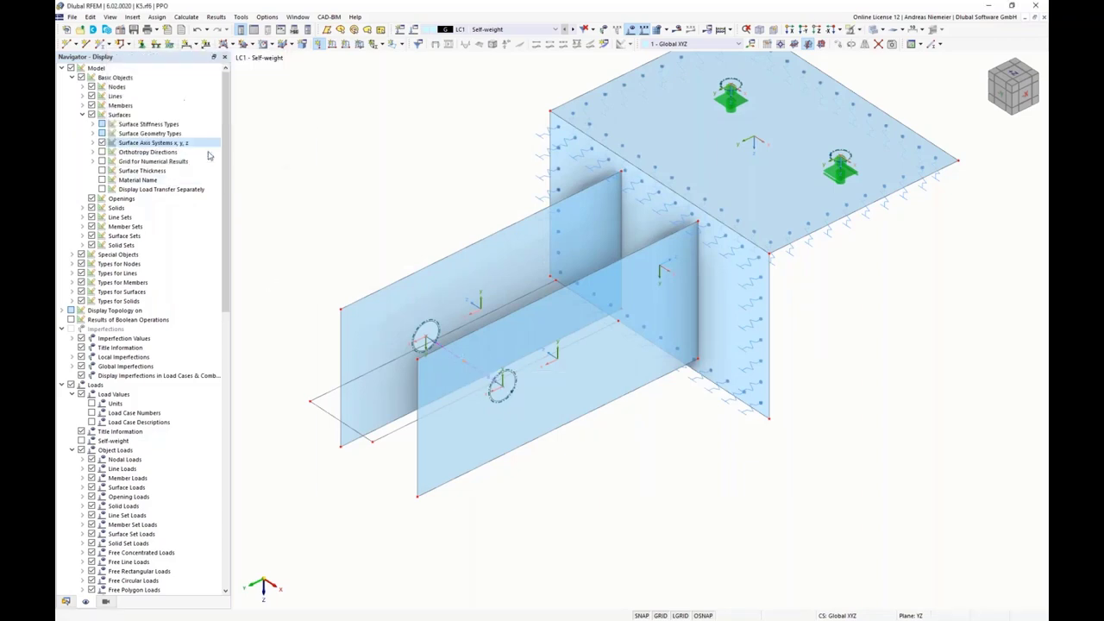
click(655, 480)
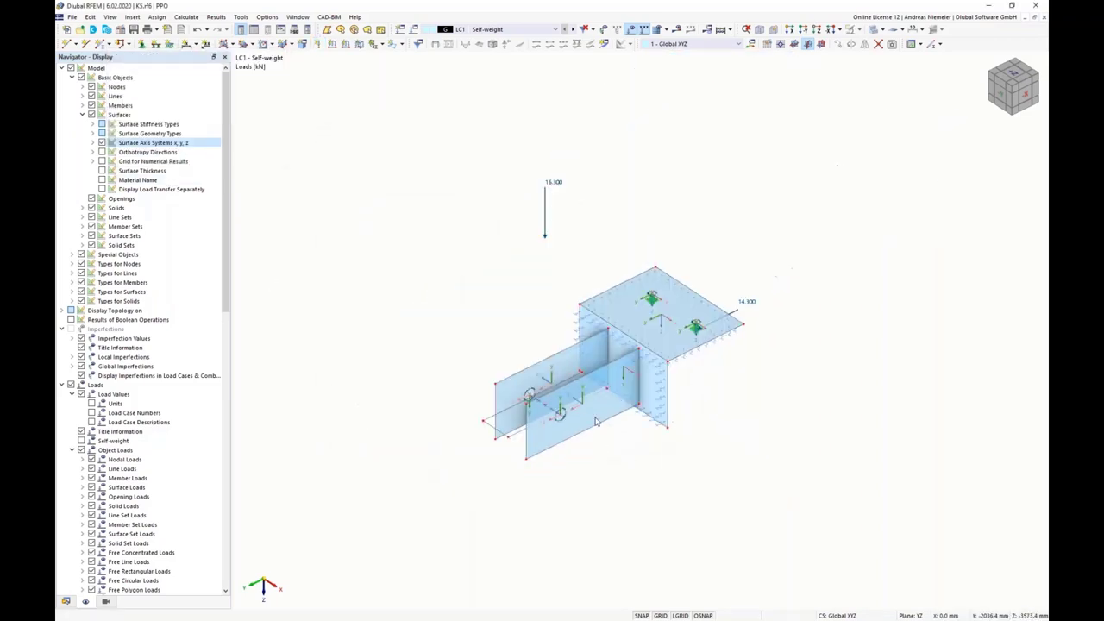
scroll(550, 419, up, 5)
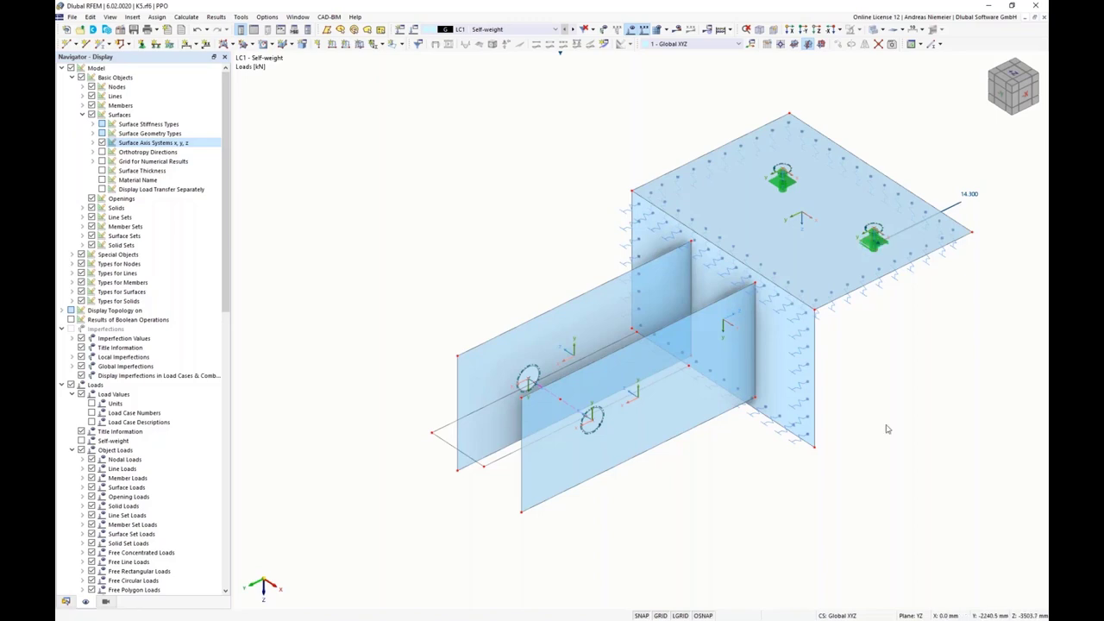
scroll(872, 424, down, 3)
middle_drag(860, 414, 734, 372)
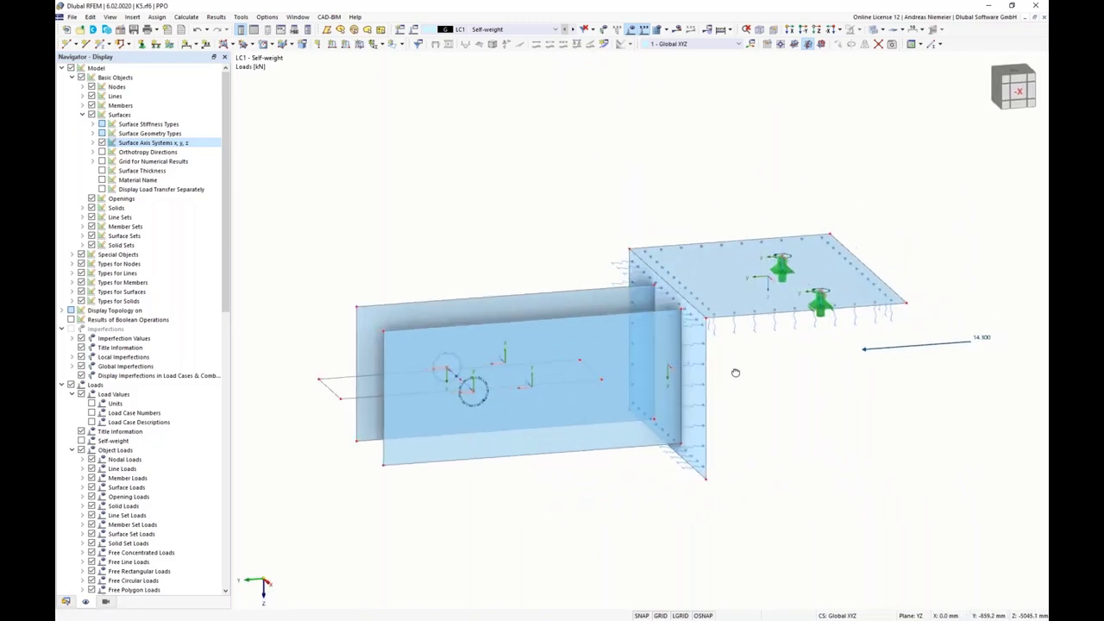
Hide the loads and generate the FE mesh with a smaller target length of finite elements in the general mesh settings.
click(631, 32)
scroll(537, 205, down, 2)
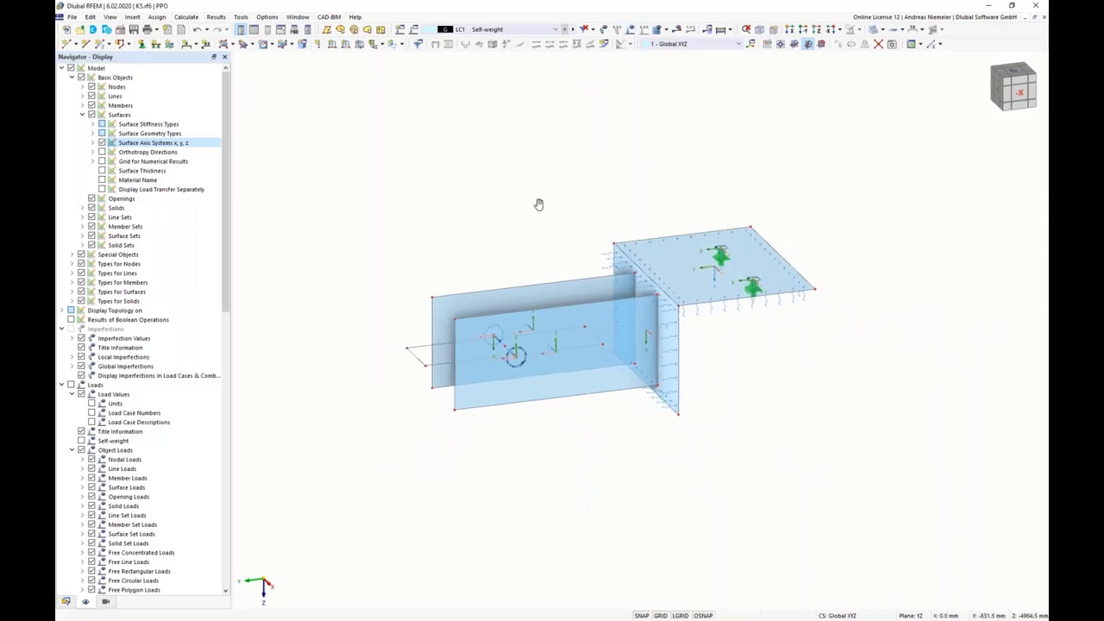
click(664, 30)
click(690, 43)
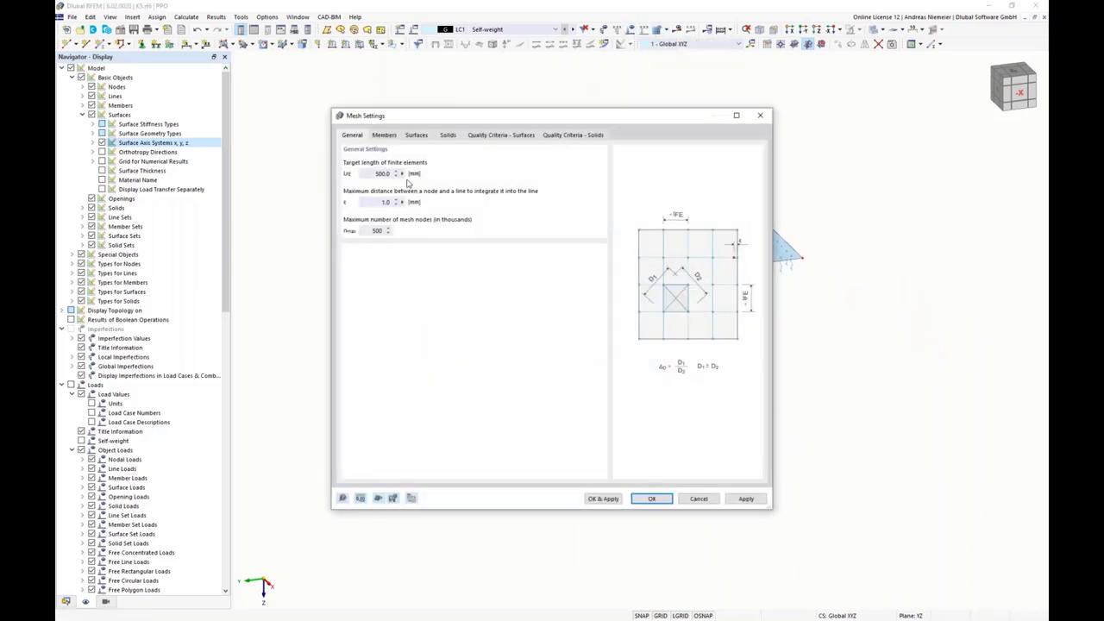
click(402, 176)
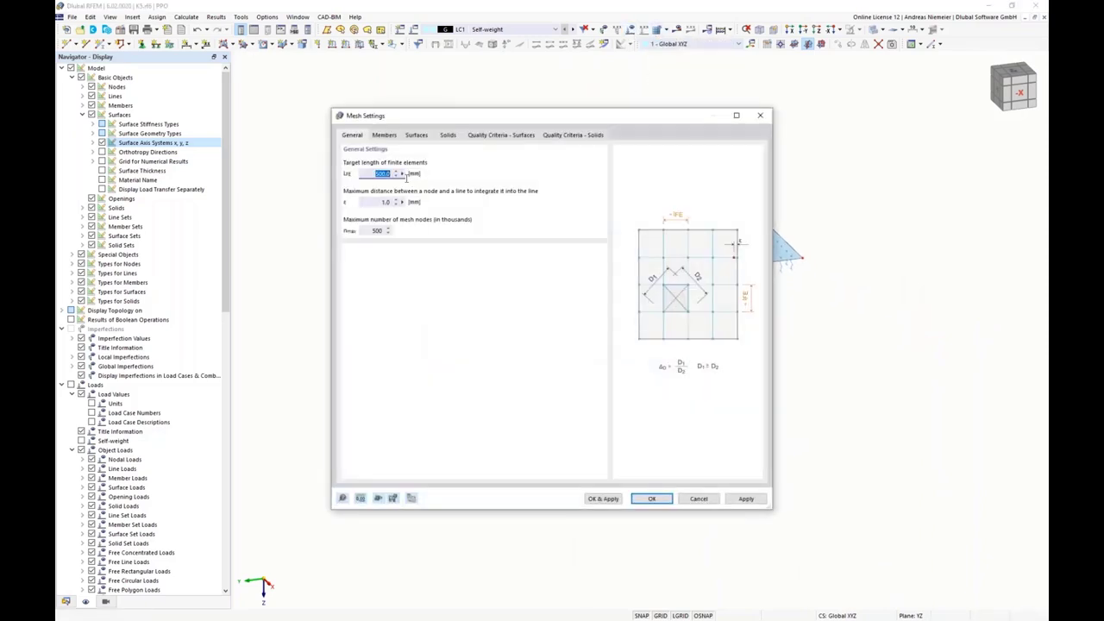
click(606, 500)
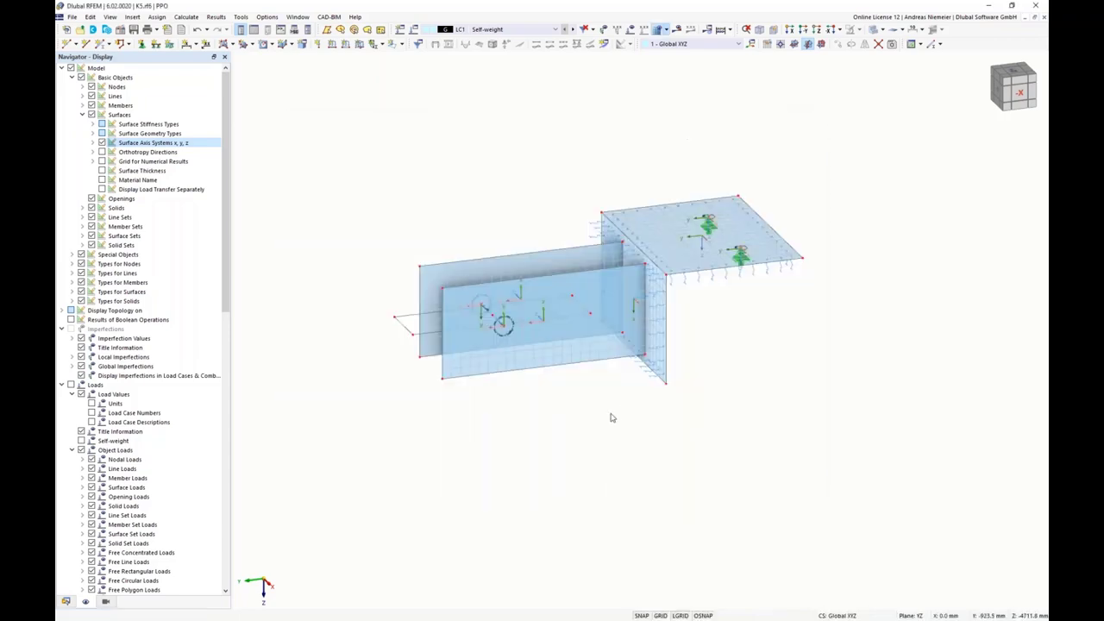
Hide the x, y, z axis systems of the surfaces.
ctrl+middle_drag(611, 417, 570, 431)
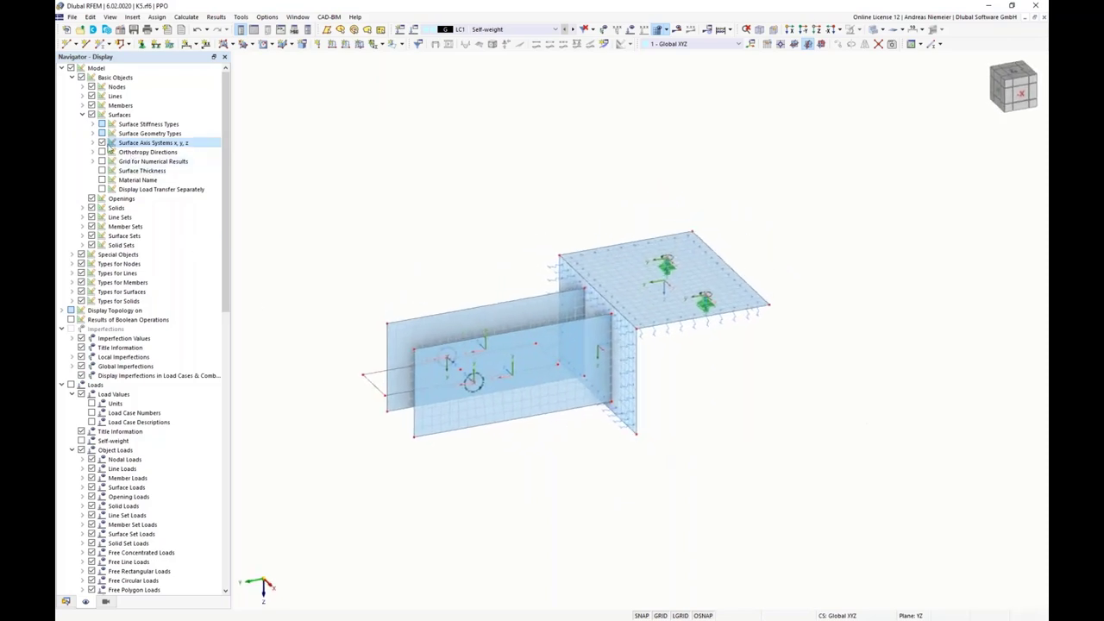
click(102, 142)
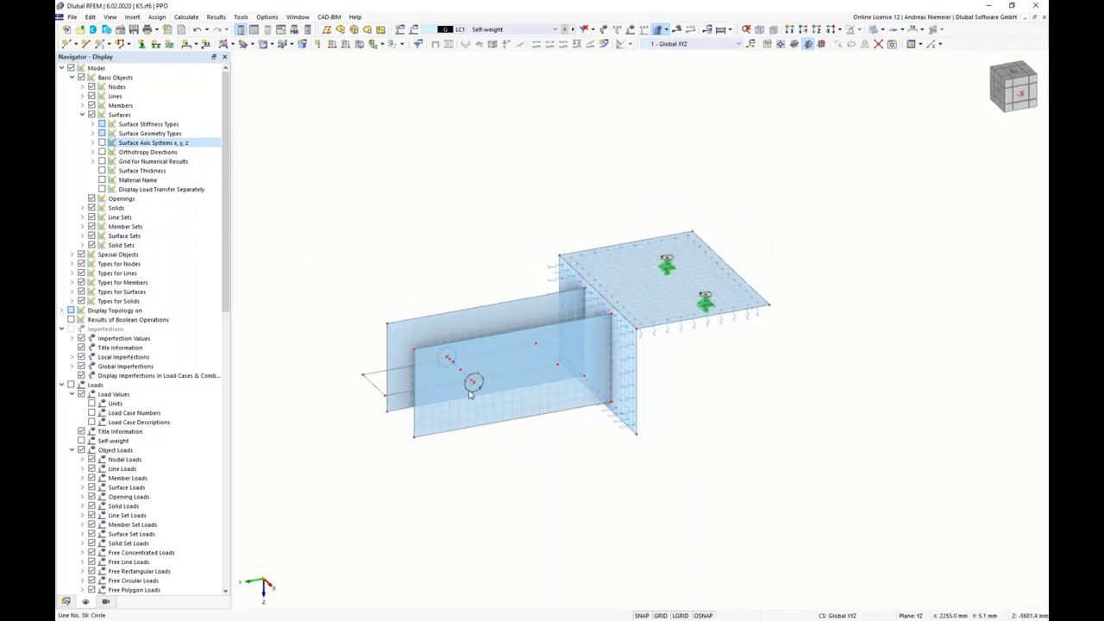
Assign nodes 27, 28, 36 and 37 a circular radial mesh refinement with 50 mm radius, 2 mm inner and 10 mm outer target FE length.
scroll(476, 383, up, 3)
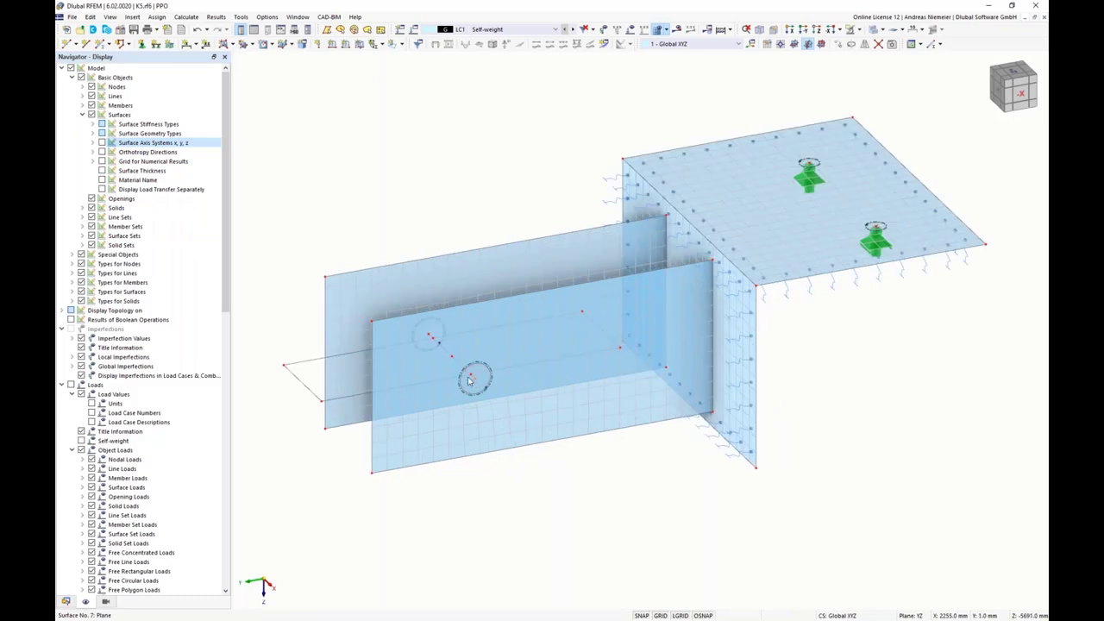
click(809, 164)
right_click(876, 228)
click(829, 267)
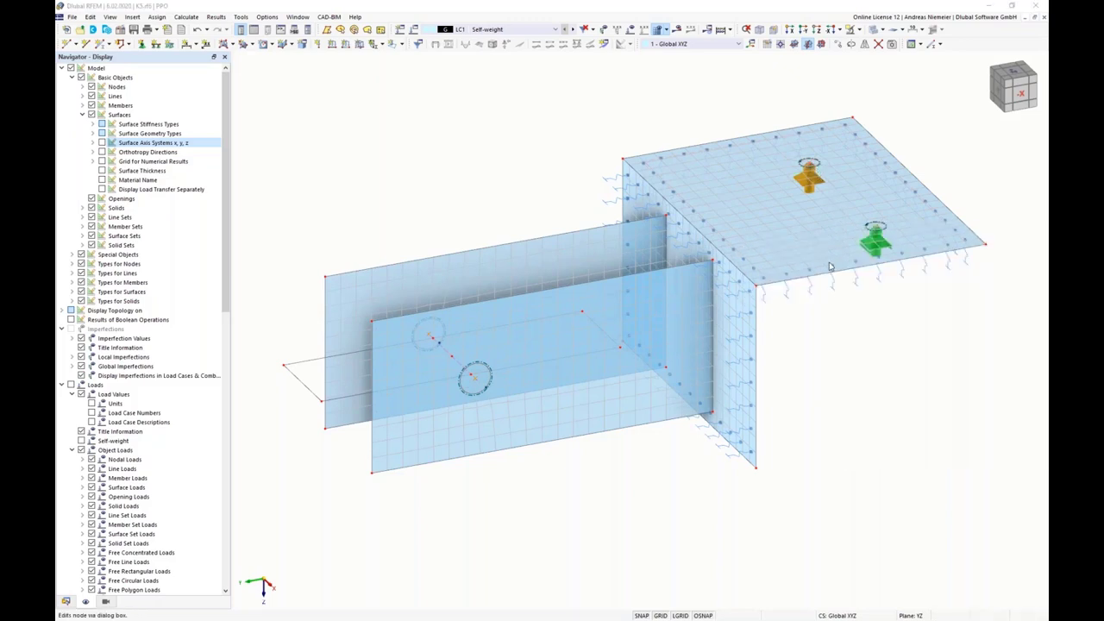
click(275, 279)
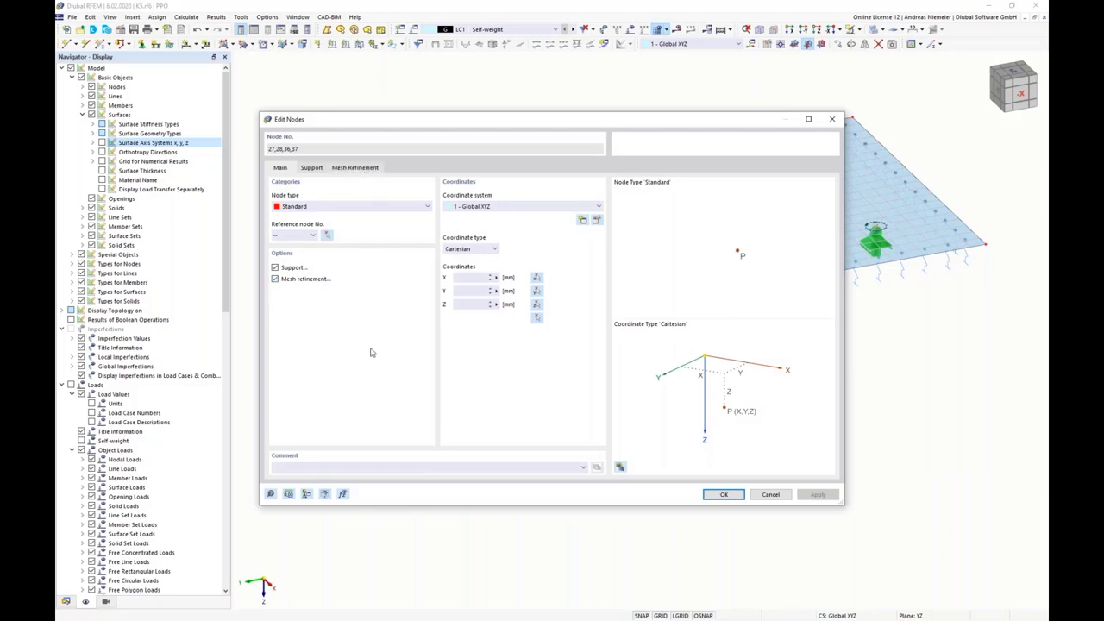
click(362, 169)
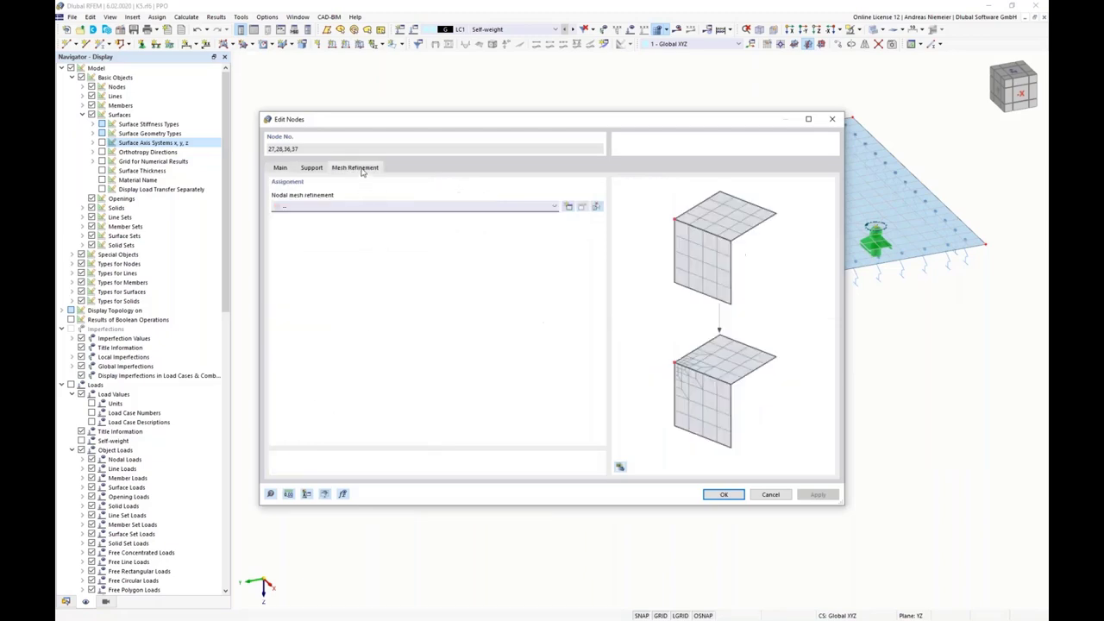
click(568, 209)
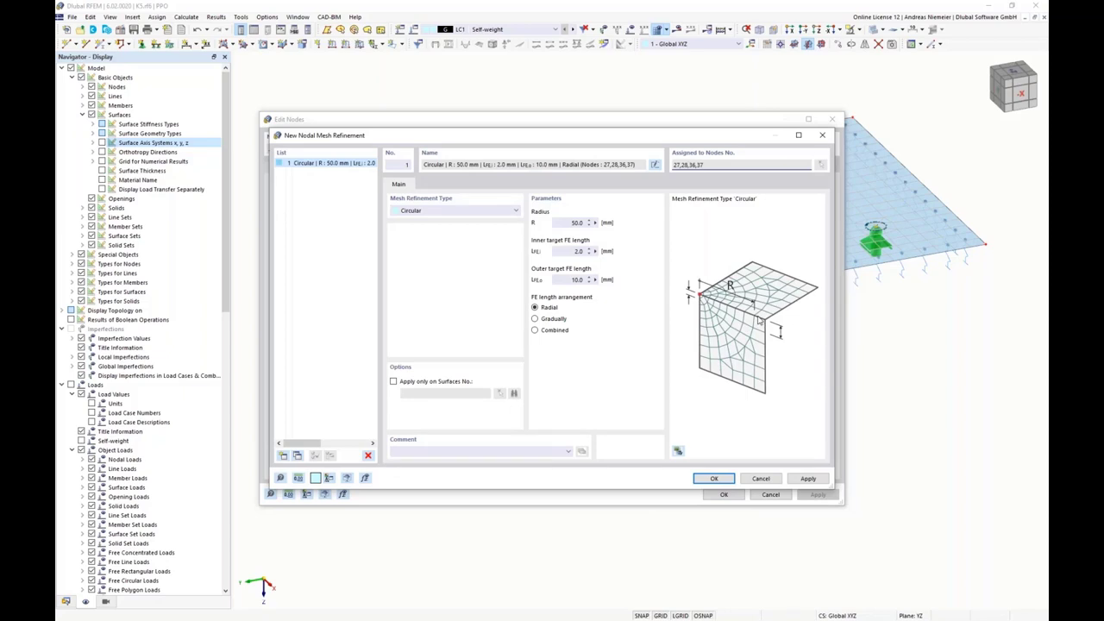
click(714, 478)
click(598, 363)
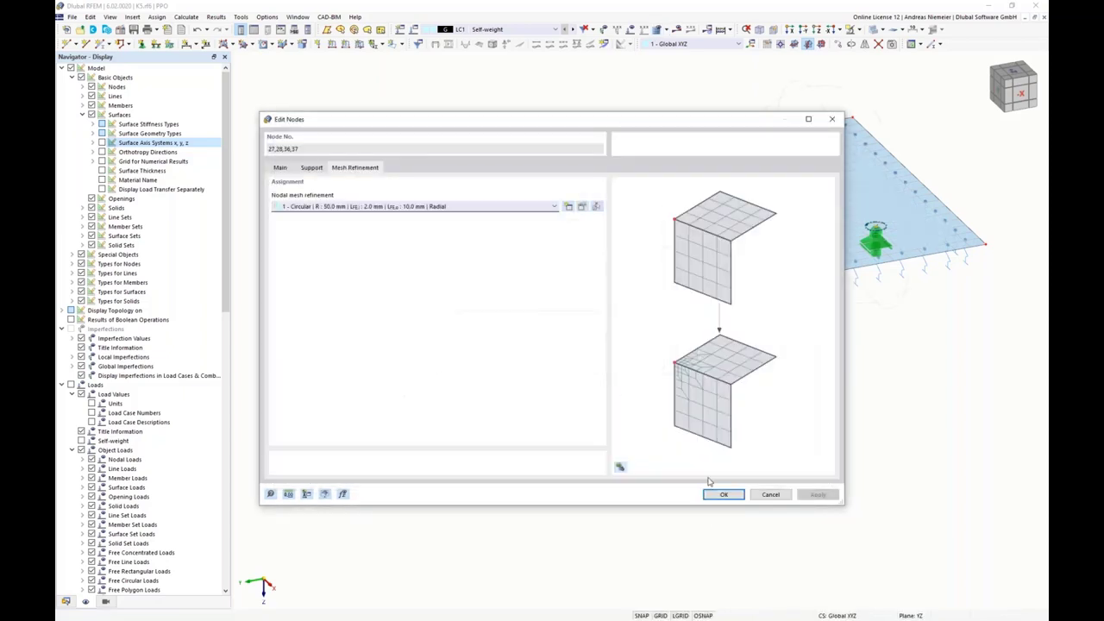
click(715, 493)
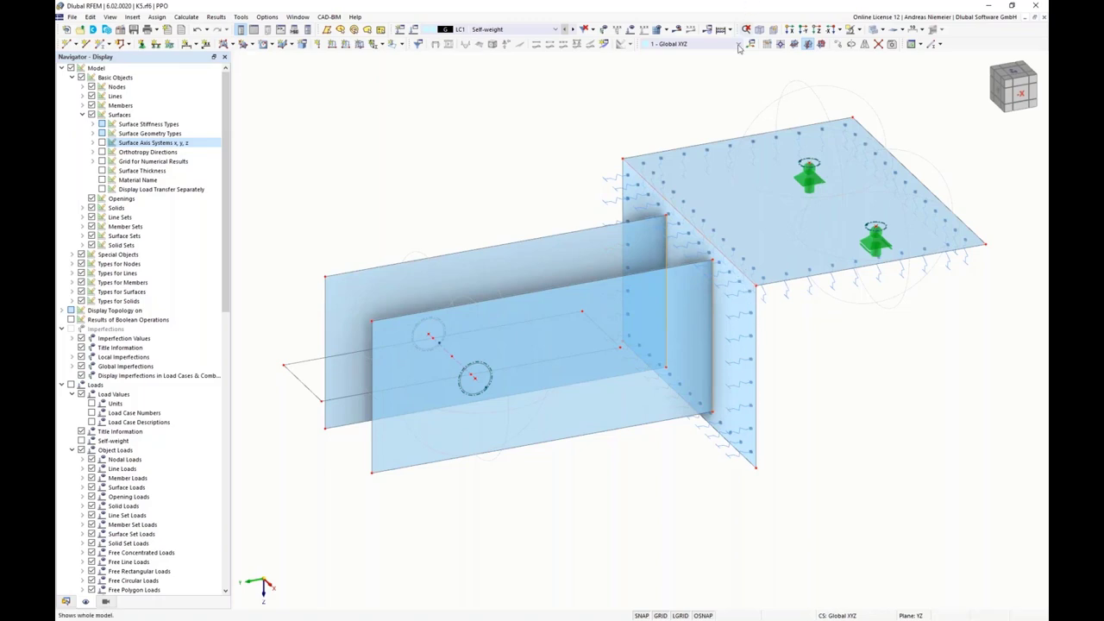
Assign lines 18, 20 and 25 a line mesh refinement with a target FE length of 5 mm and 2 layers.
right_click(686, 217)
click(715, 23)
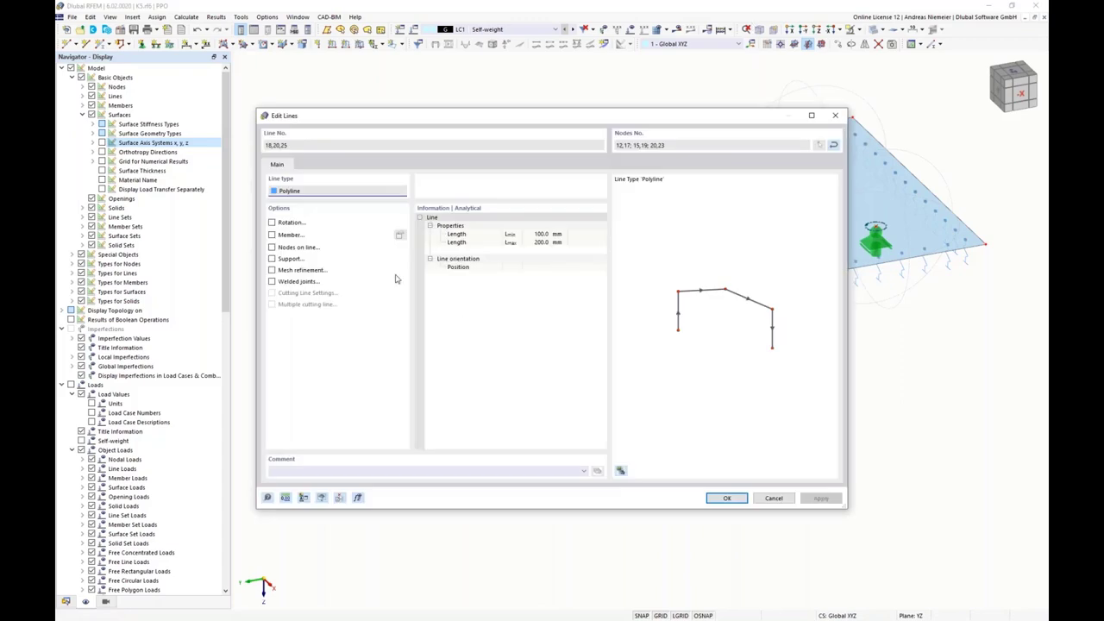
click(272, 270)
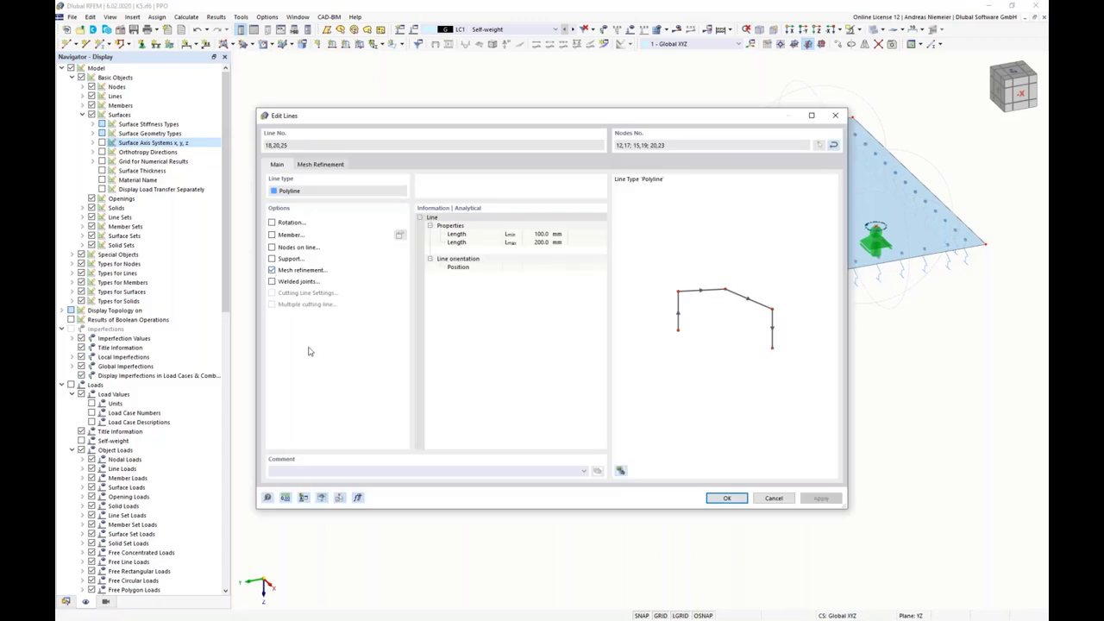
click(326, 164)
click(568, 204)
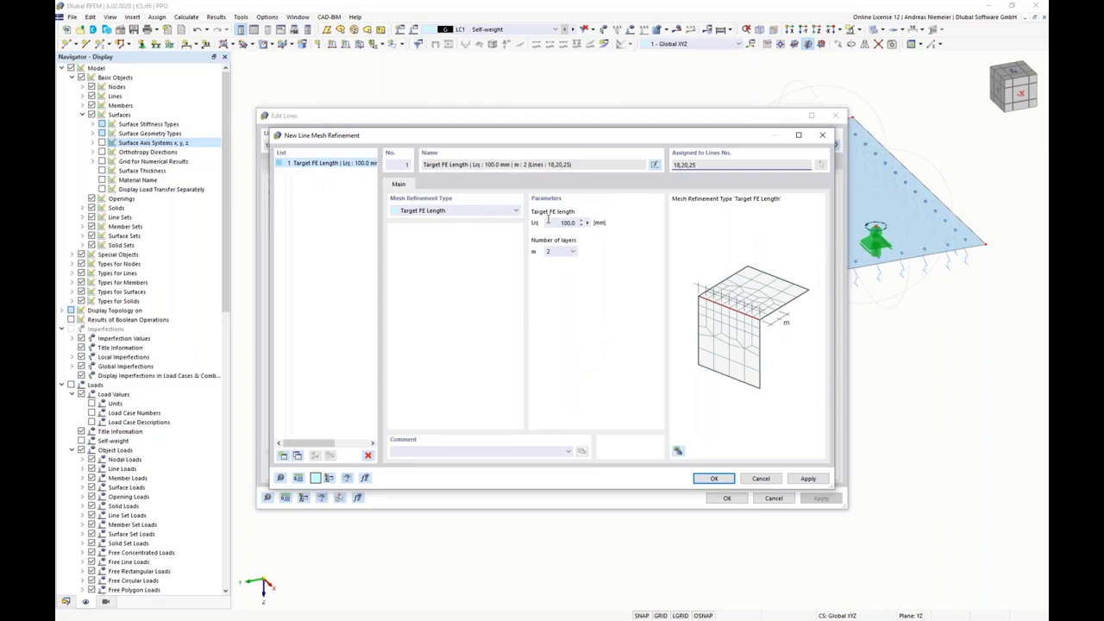
double_click(567, 222)
text(5)
click(714, 478)
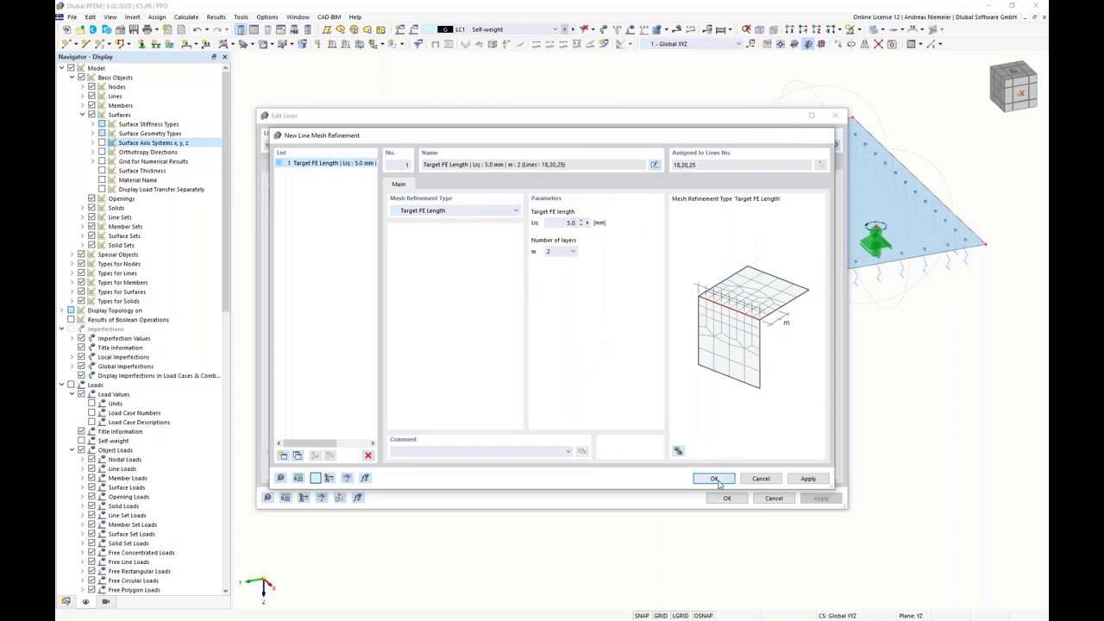
click(727, 498)
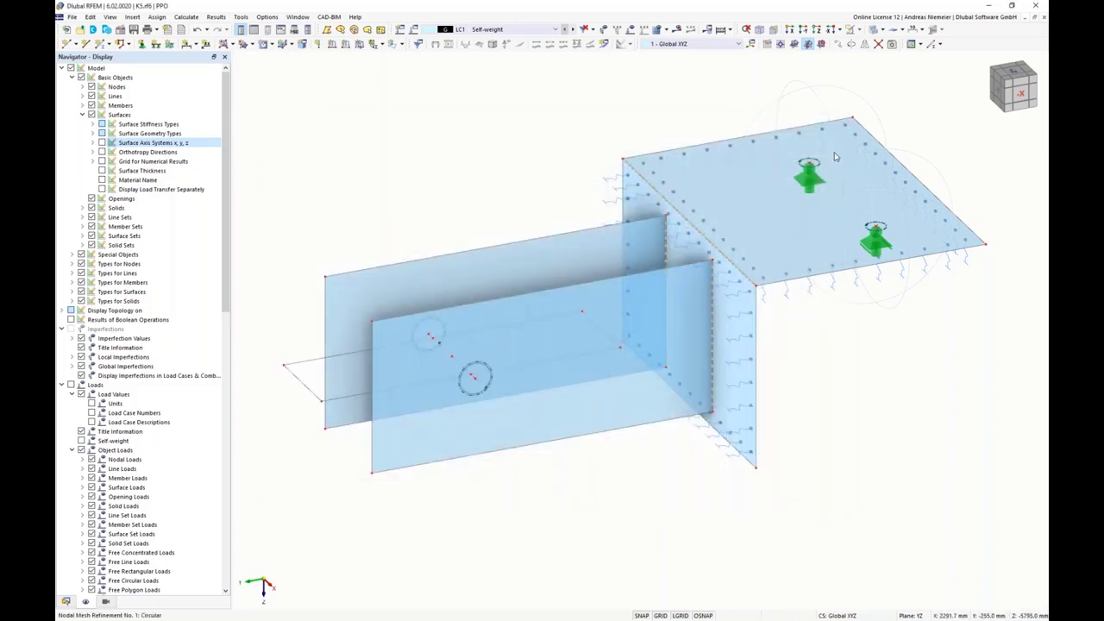
Regenerate the FE mesh with the nodal and line refinements applied.
click(660, 29)
click(593, 360)
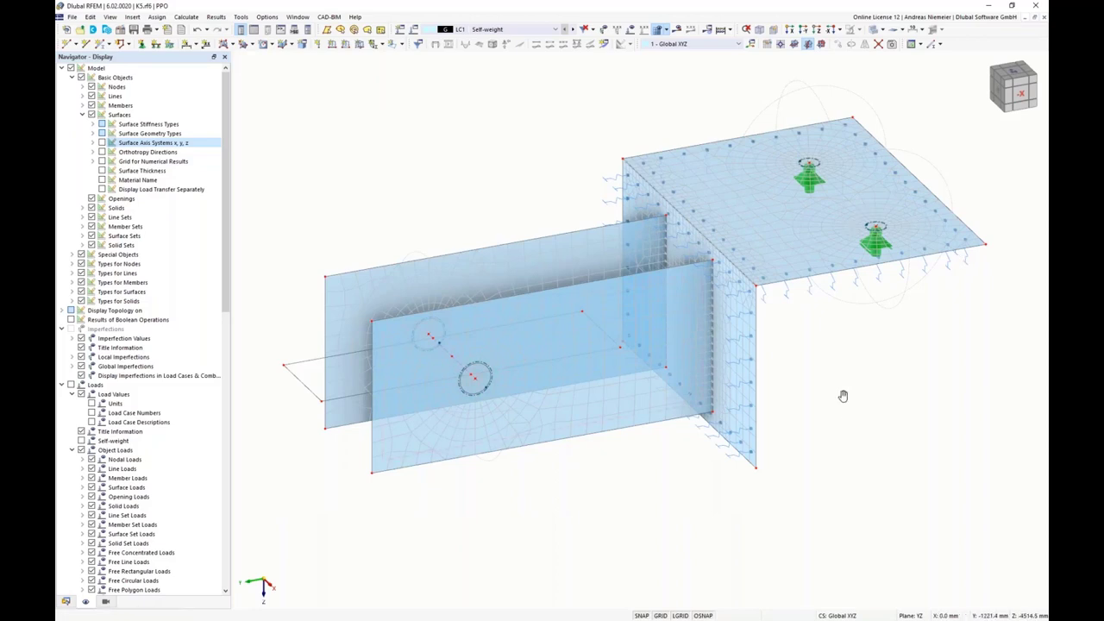
ctrl+middle_drag(843, 394, 841, 259)
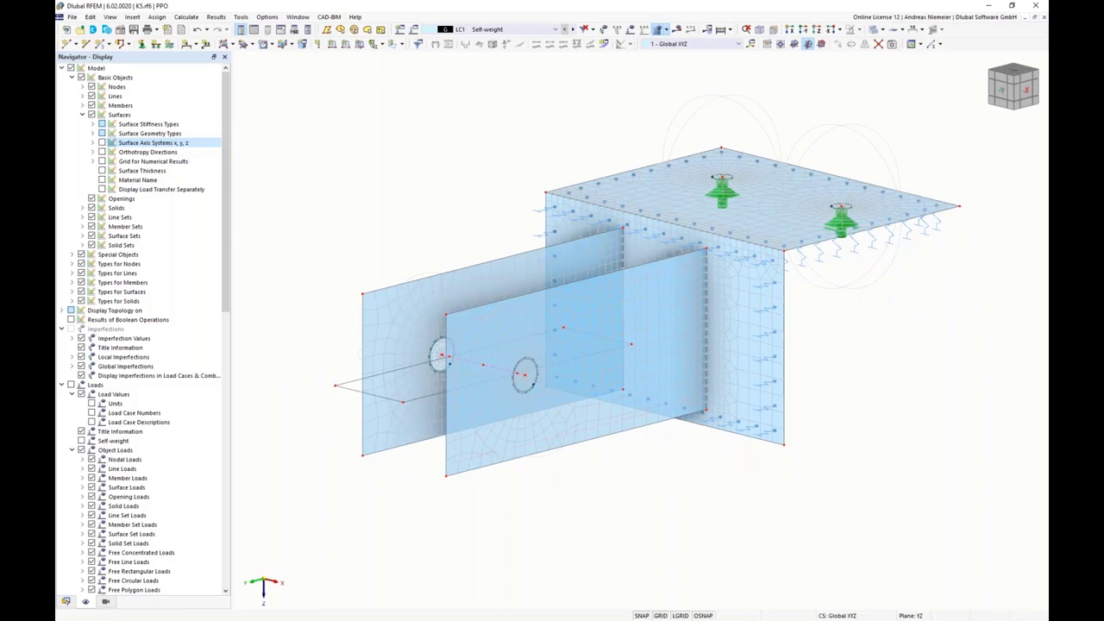
Hide the types for nodes and the types for lines in the model display.
click(82, 115)
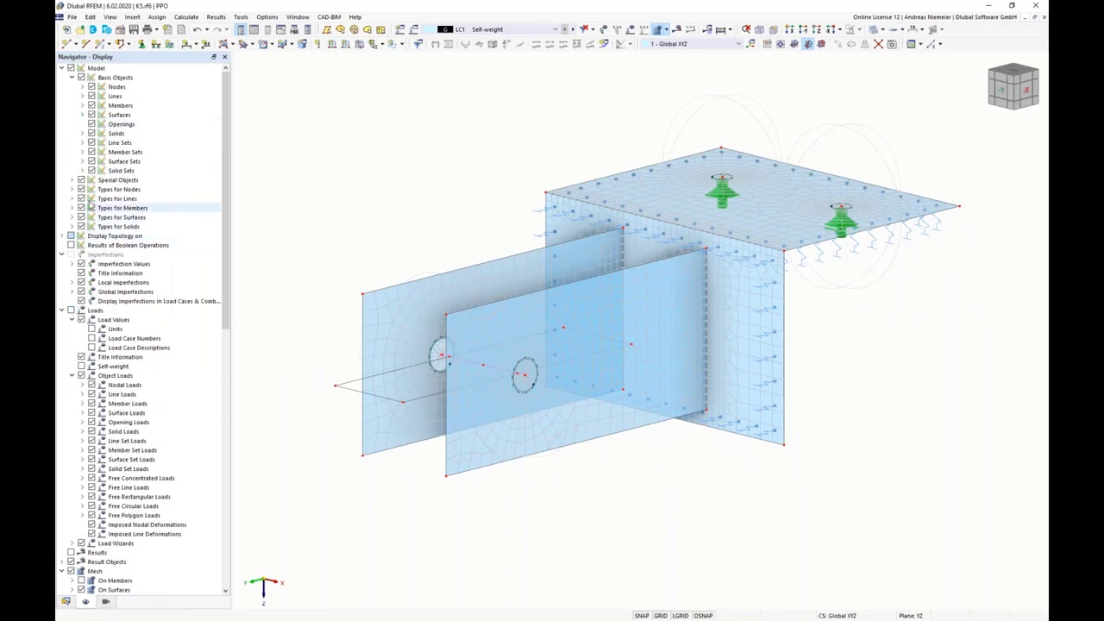
click(81, 191)
middle_drag(307, 184, 336, 133)
scroll(337, 132, down, 1)
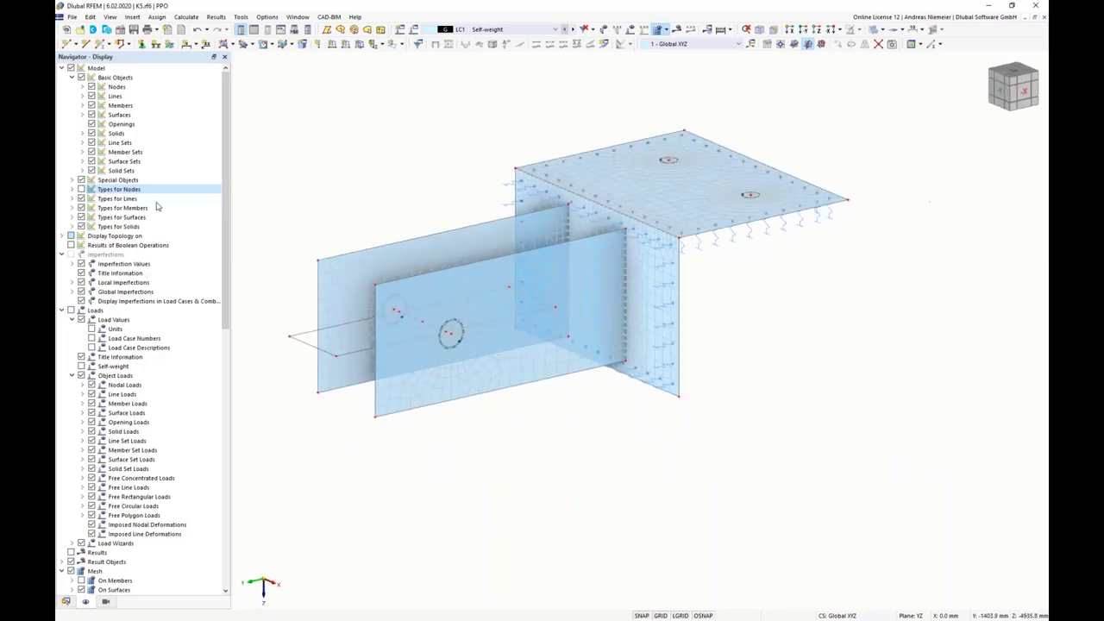
click(81, 198)
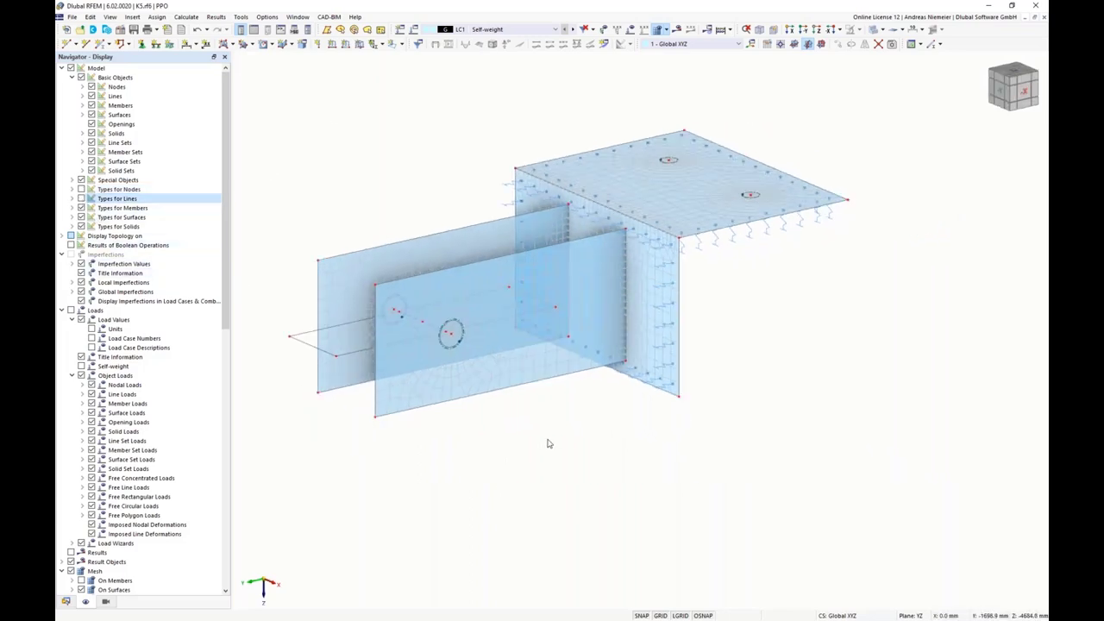
middle_drag(547, 444, 614, 463)
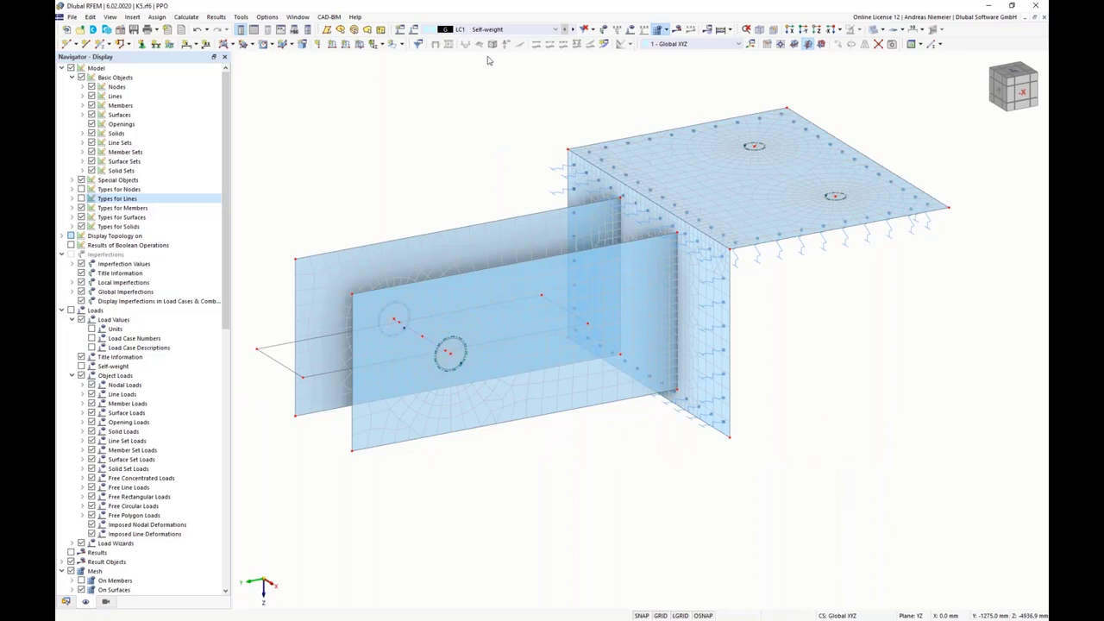
Turn off the combination wizard in the load cases and combinations settings and check load case LC1.
click(400, 58)
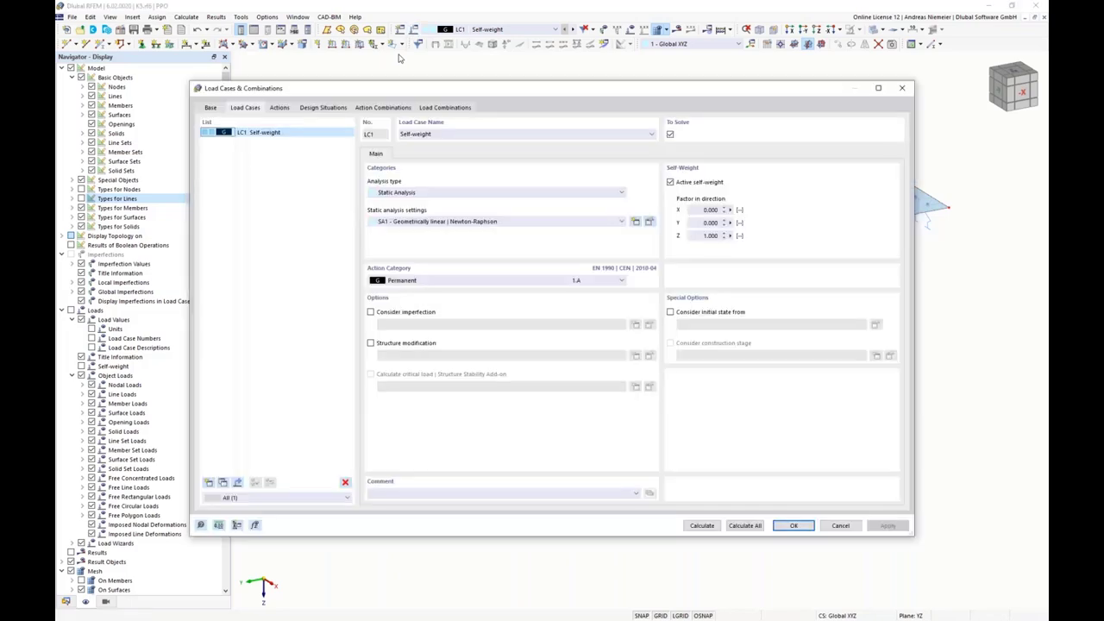
click(211, 107)
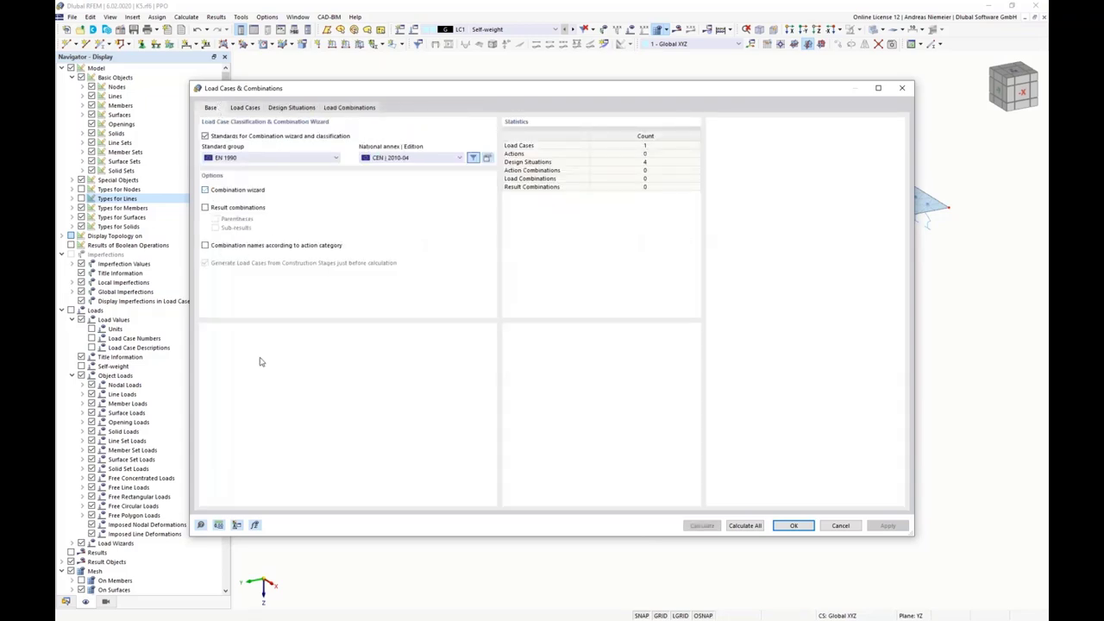
click(245, 107)
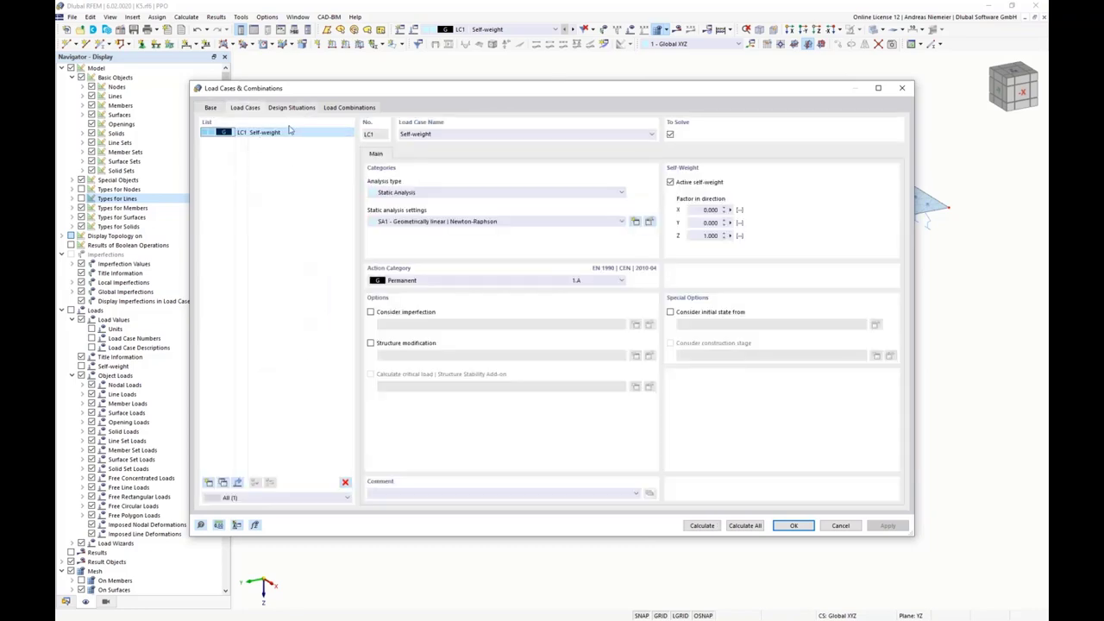
Delete the three SLS design situations DS2 to DS4, keeping only the ULS situation DS1.
click(251, 142)
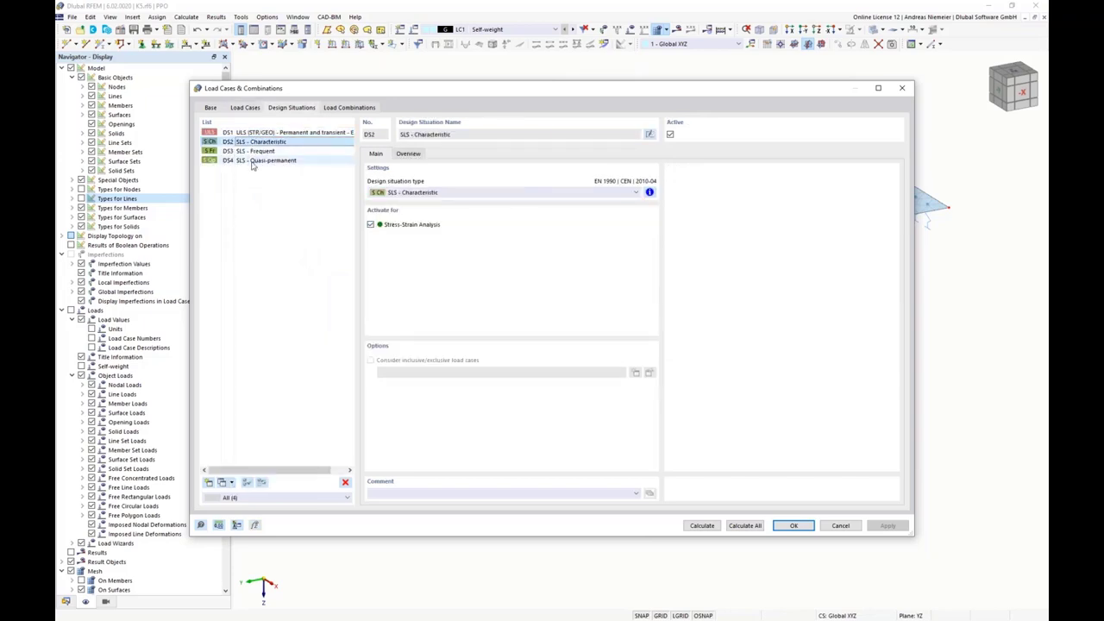
shift+click(258, 161)
key(Delete)
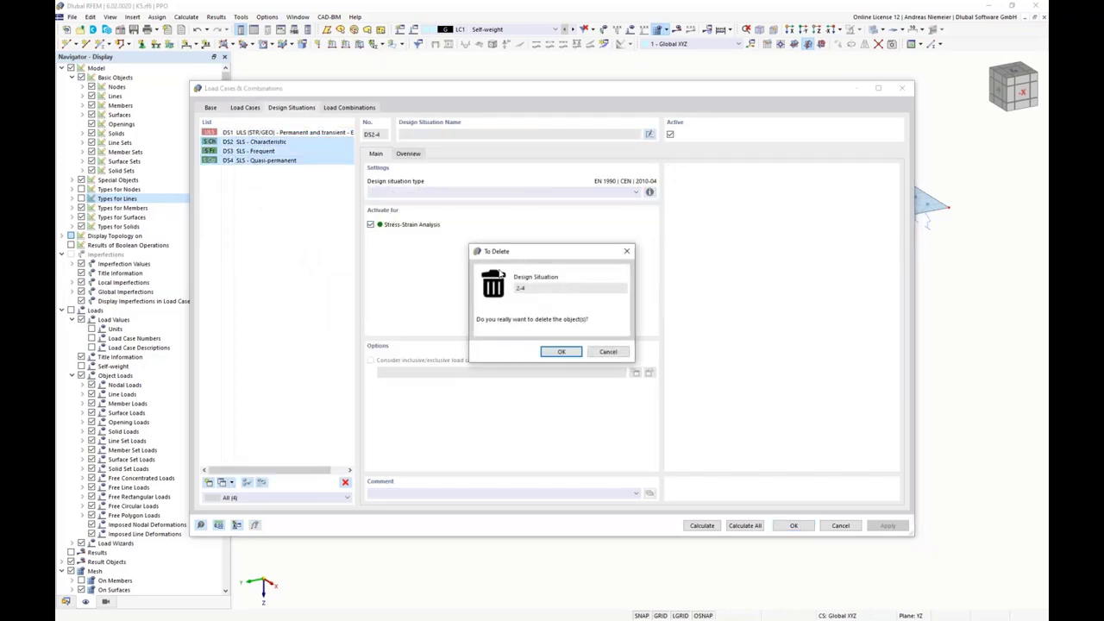
click(561, 352)
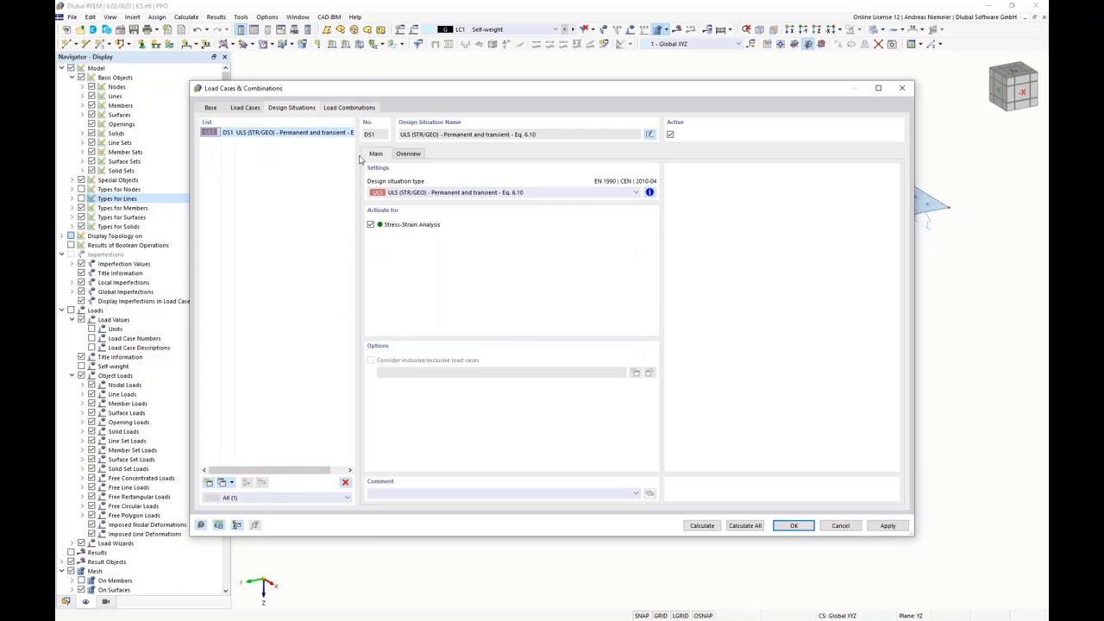
Create load combination CO1 and assign the self-weight load case LC1 to it.
key(ctrl+Tab)
click(209, 483)
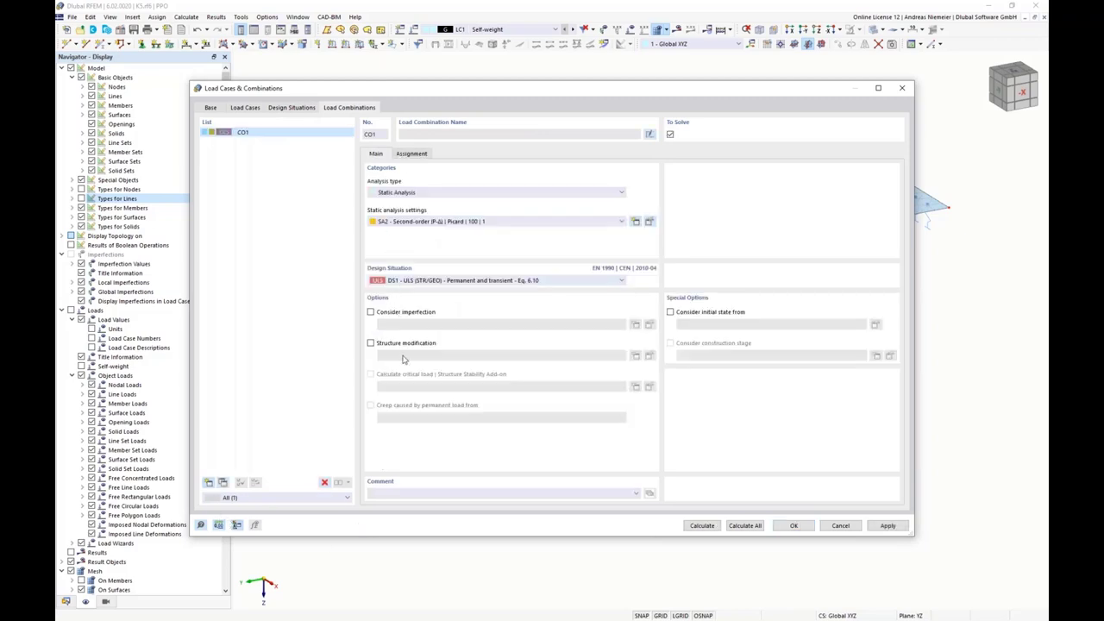
click(411, 154)
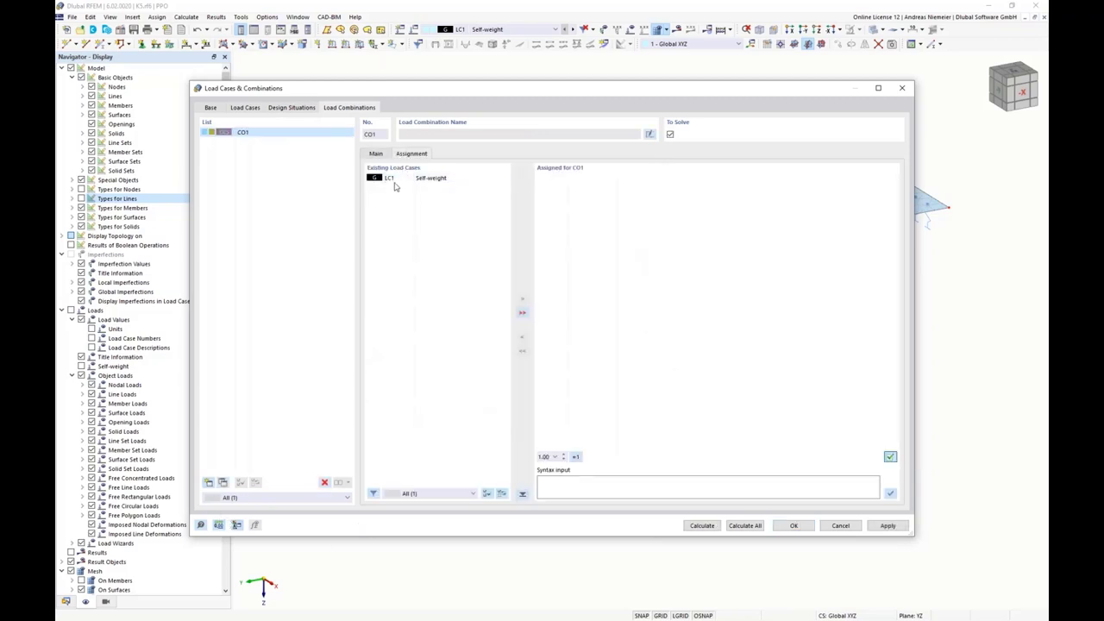
double_click(393, 179)
Set CO1's static analysis settings to SA1 - Geometrically linear | Newton-Raphson and calculate all load cases and combinations.
click(376, 154)
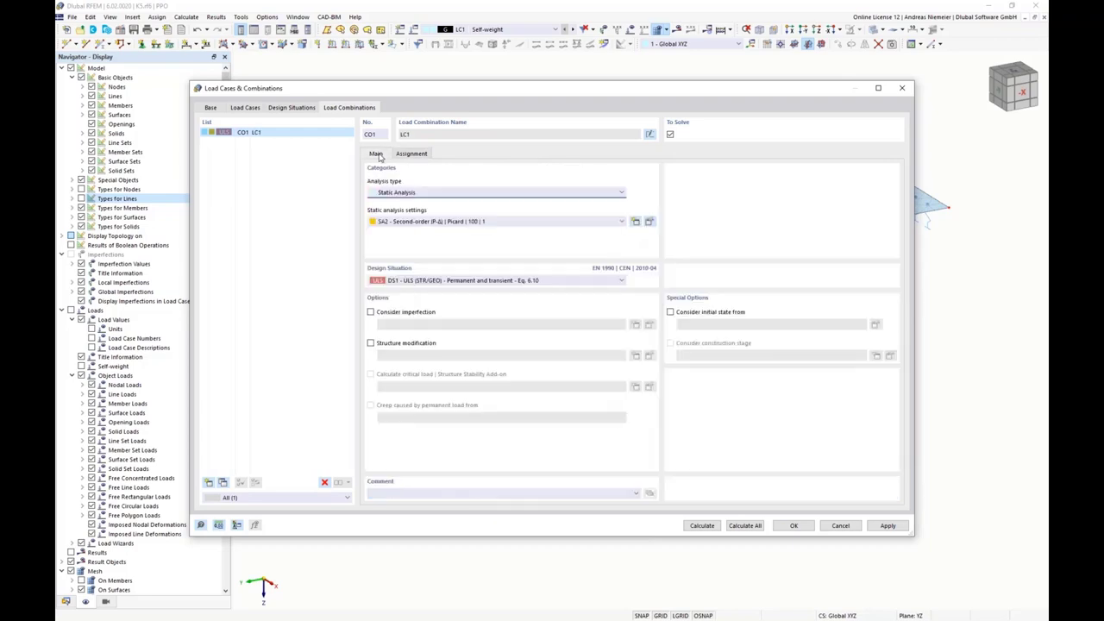
click(399, 222)
click(405, 231)
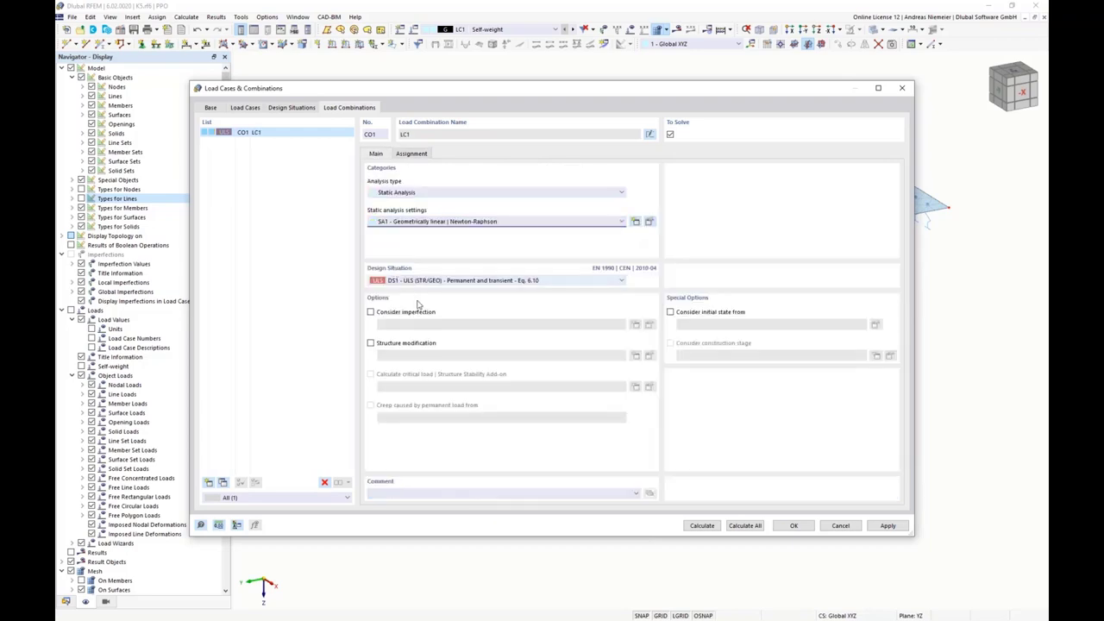
click(748, 526)
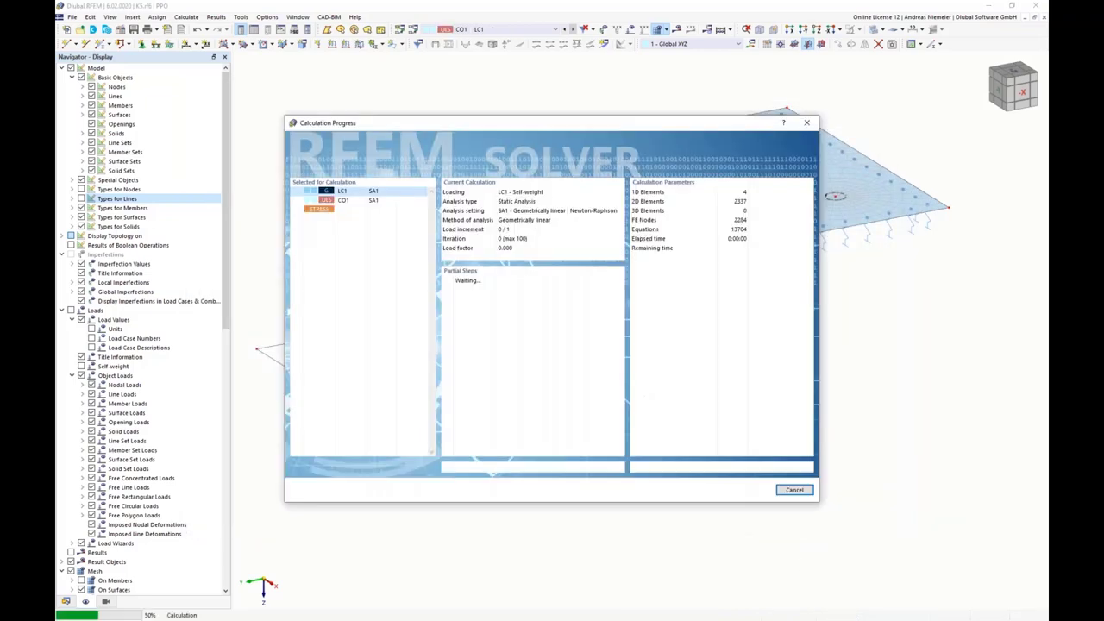
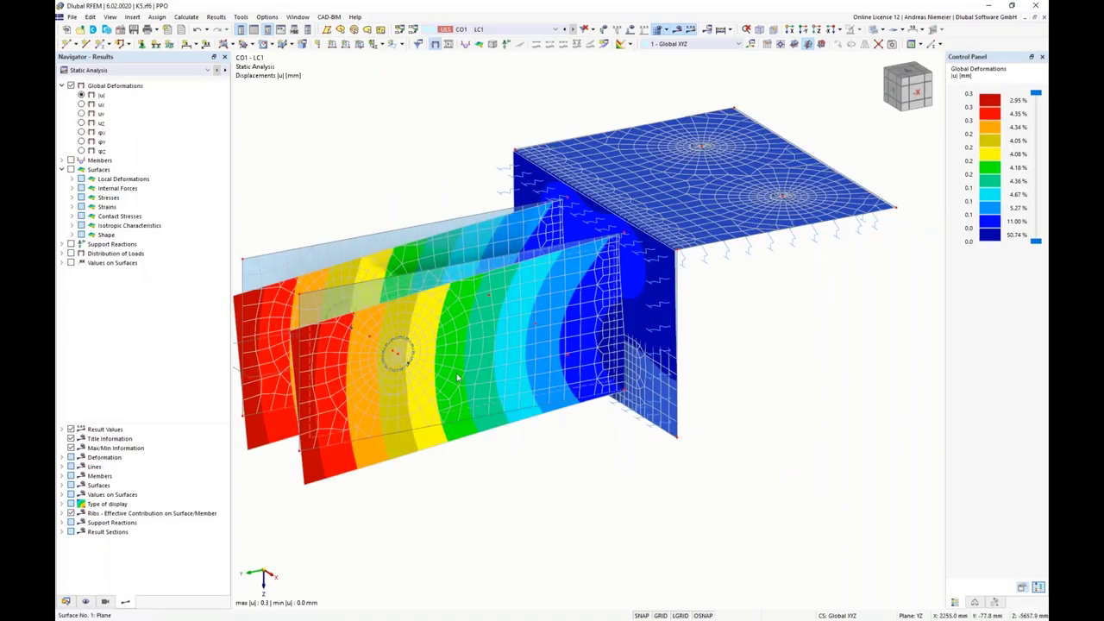
Display the contact stresses σz on the surfaces for load combination CO1.
scroll(515, 385, down, 2)
middle_drag(495, 441, 568, 422)
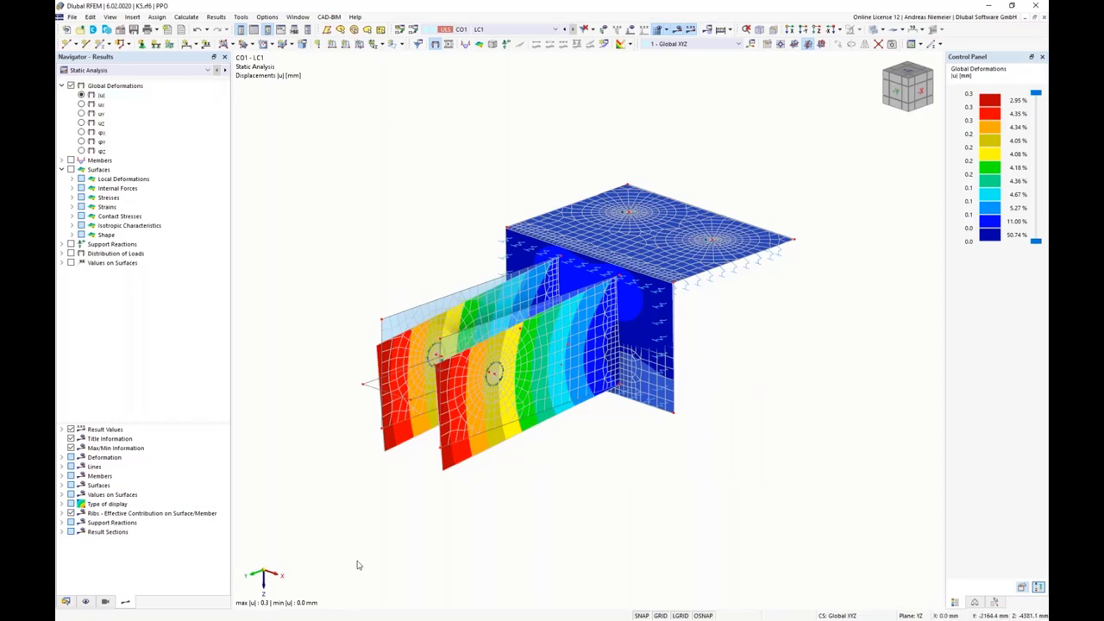
click(72, 216)
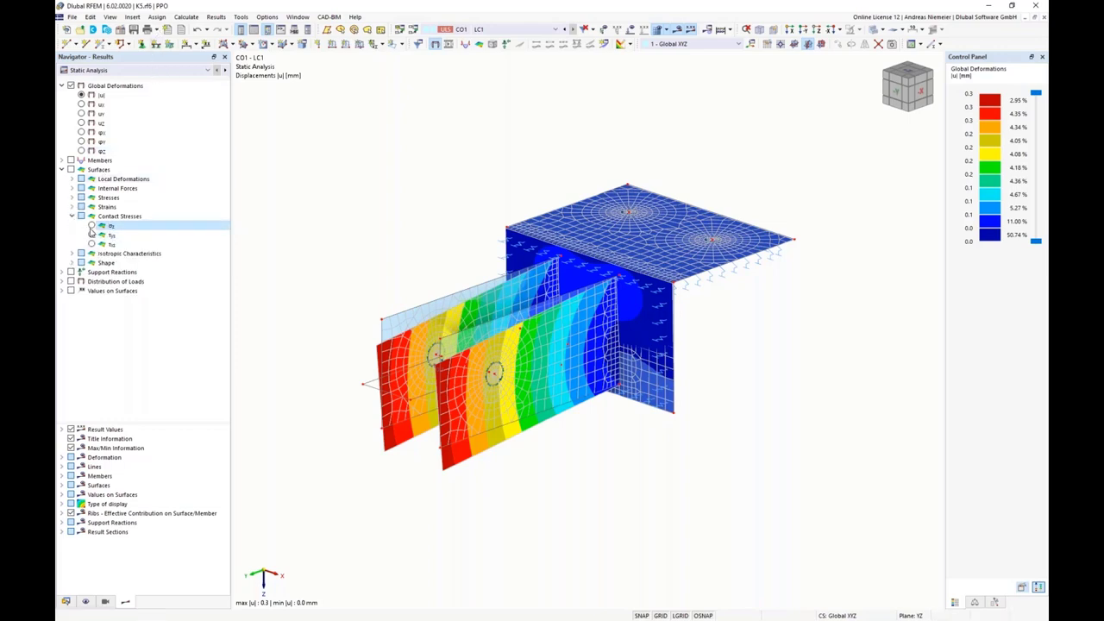
click(92, 225)
ctrl+middle_drag(535, 285, 560, 266)
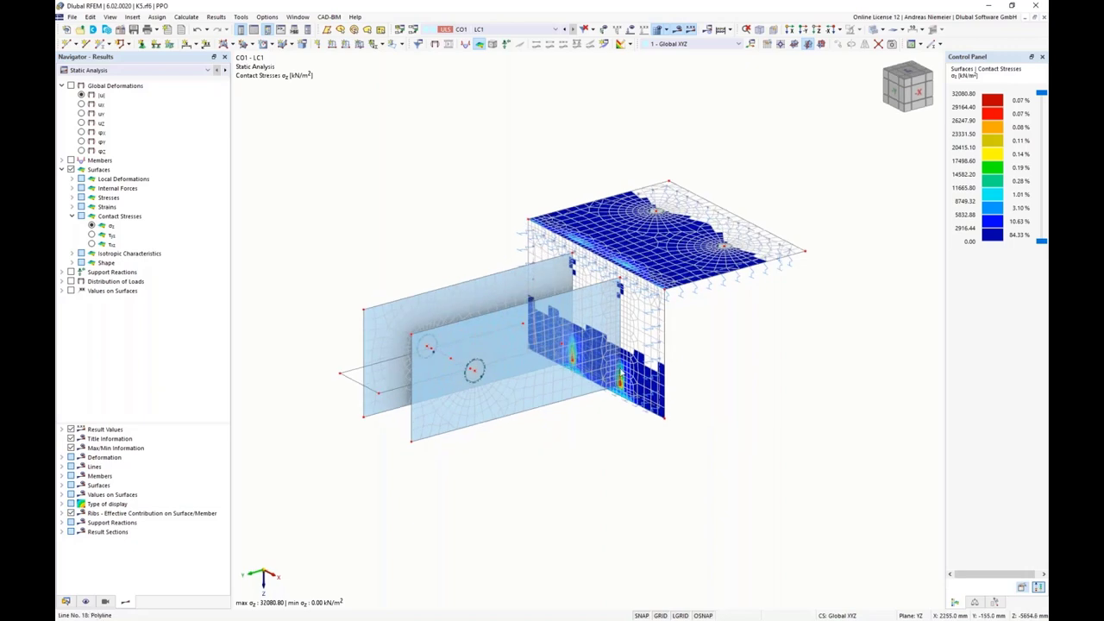
Switch to the stress-strain analysis results and display the maximum von Mises equivalent stress on the surfaces.
click(72, 215)
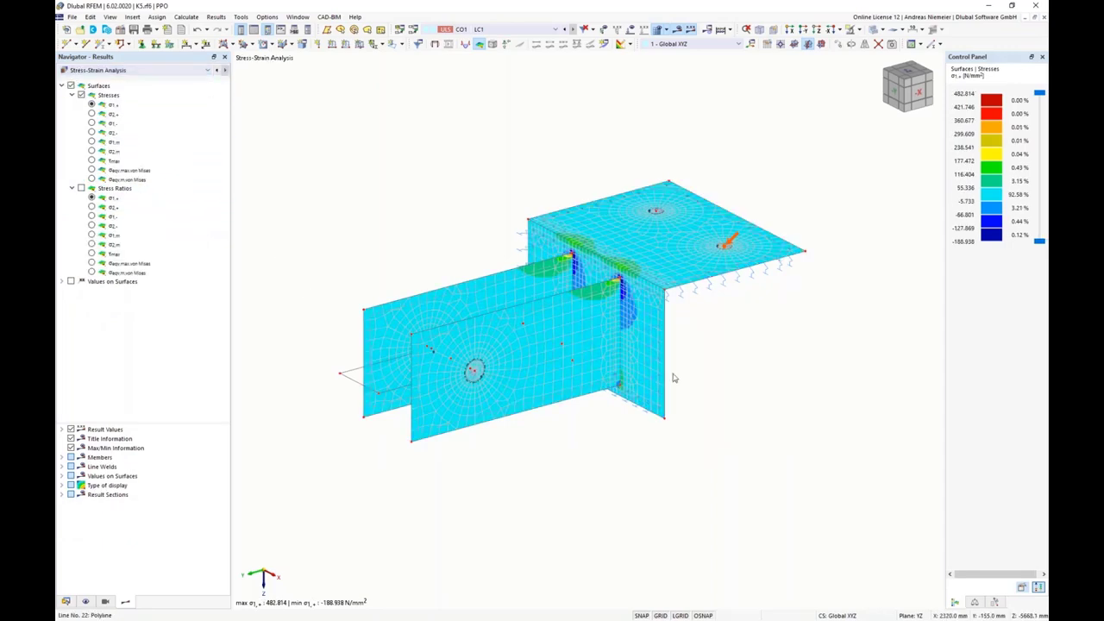
ctrl+middle_drag(668, 374, 741, 340)
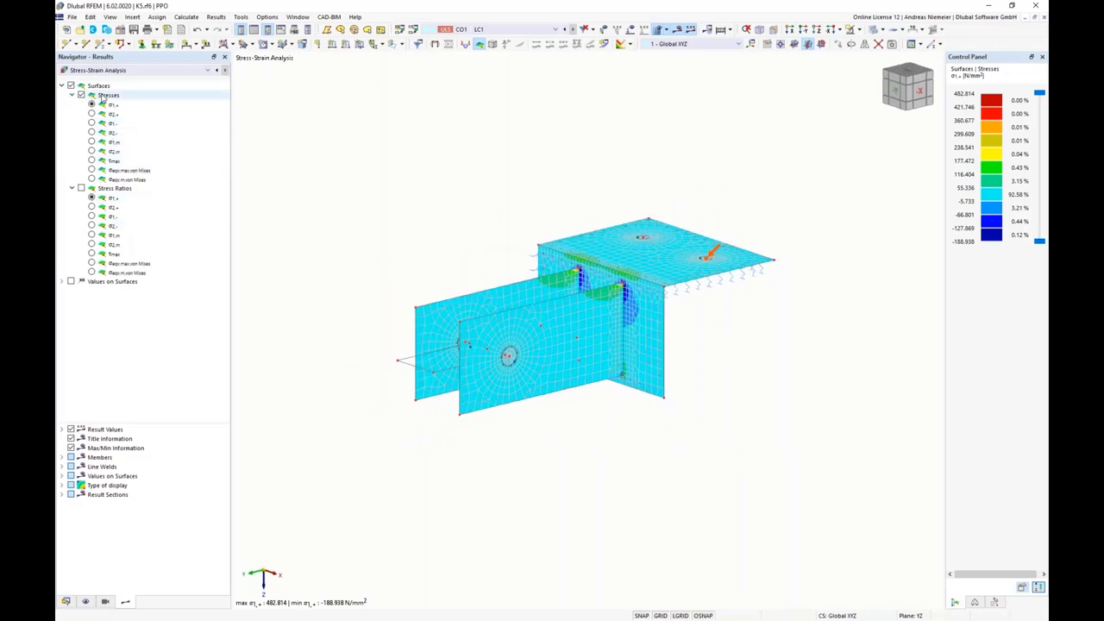
click(92, 171)
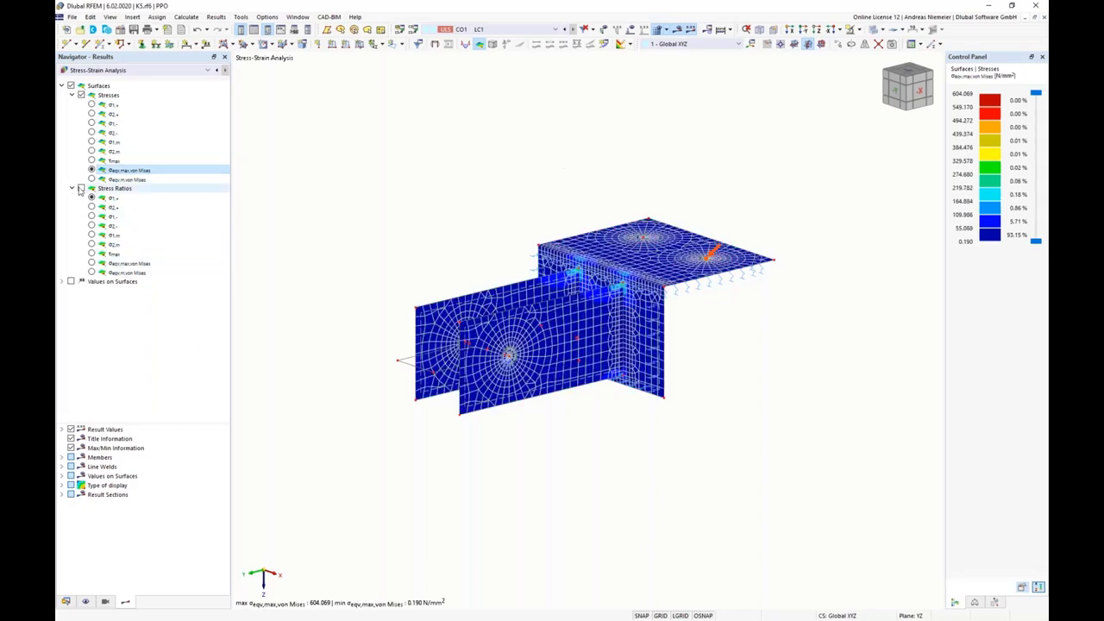
Show the result tables and review the existing stresses on surfaces by design situation against their limits.
click(255, 30)
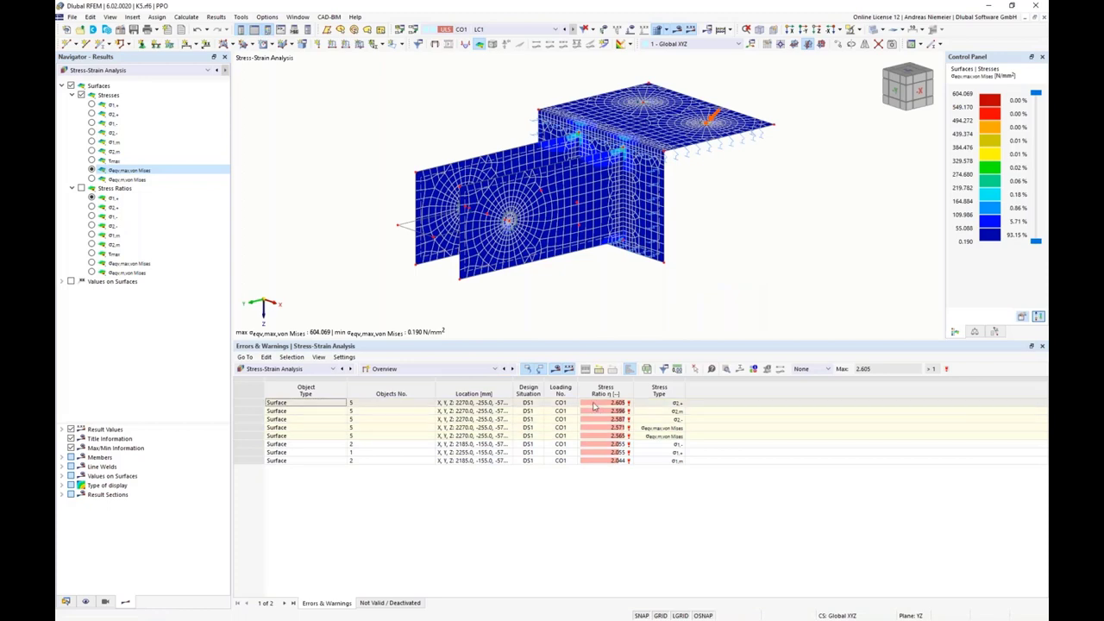
click(448, 369)
click(397, 385)
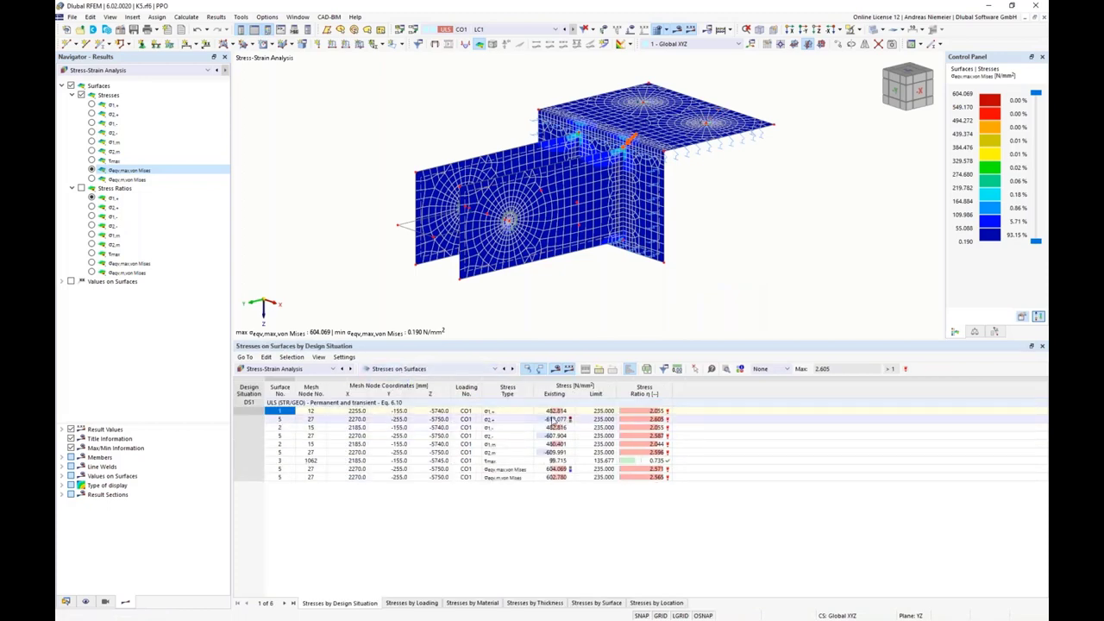
drag(555, 412, 554, 427)
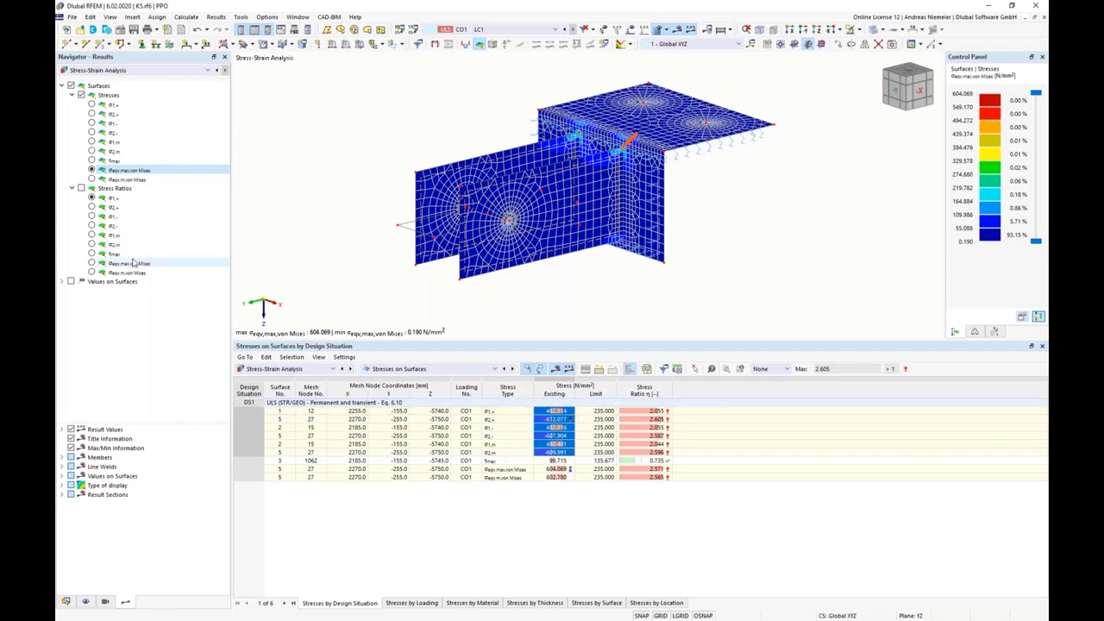
Display the stress ratio for the maximum von Mises equivalent stress and shrink the result table to enlarge the model view.
click(81, 188)
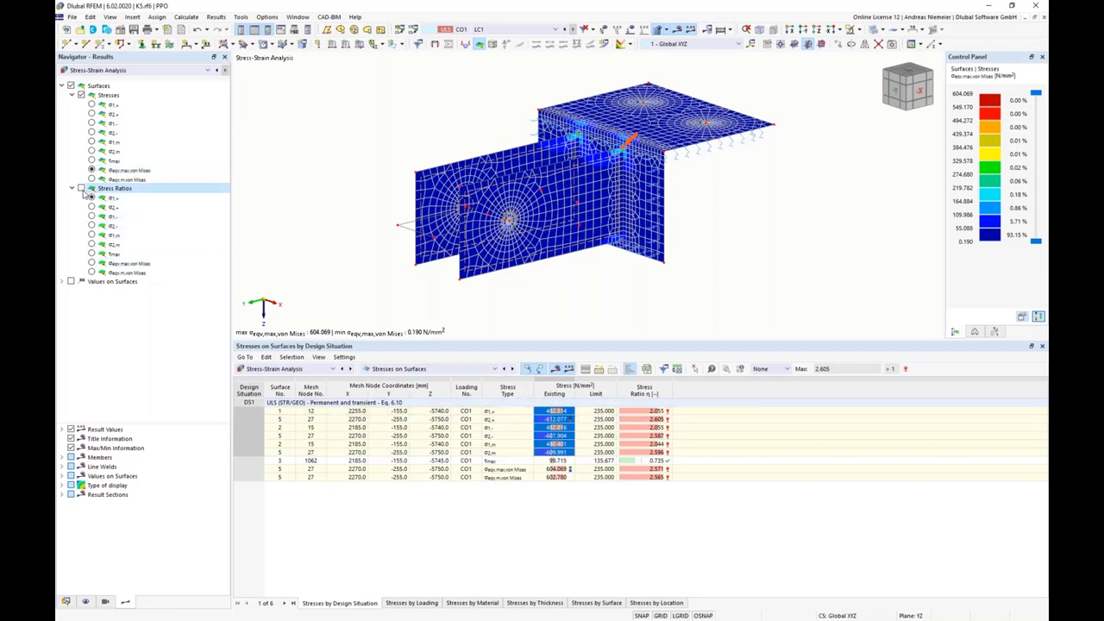
click(92, 263)
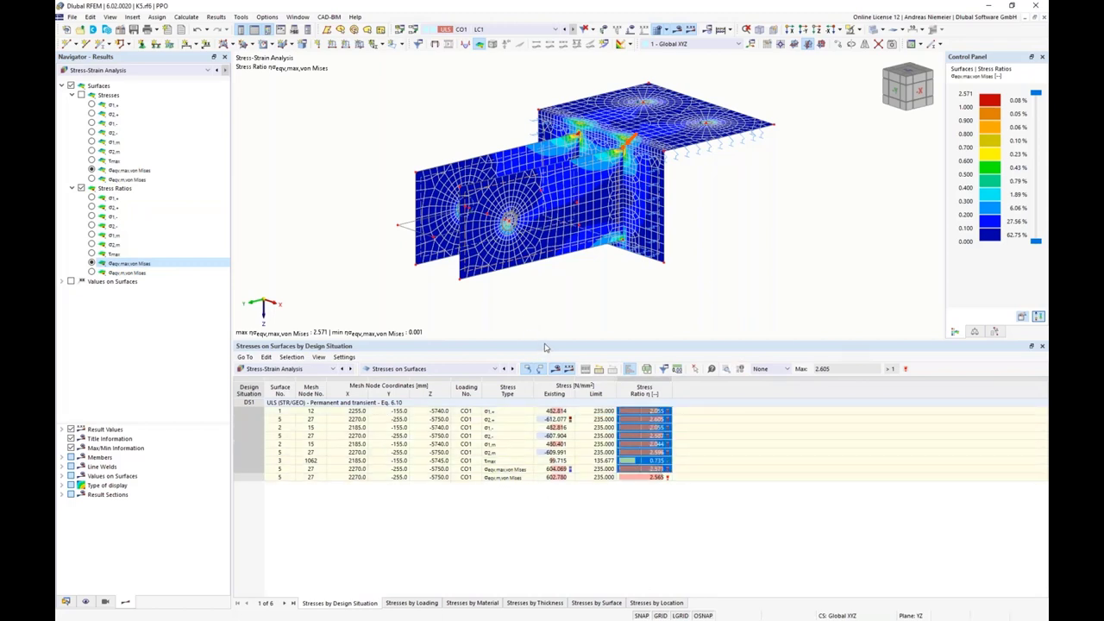
drag(546, 345, 552, 368)
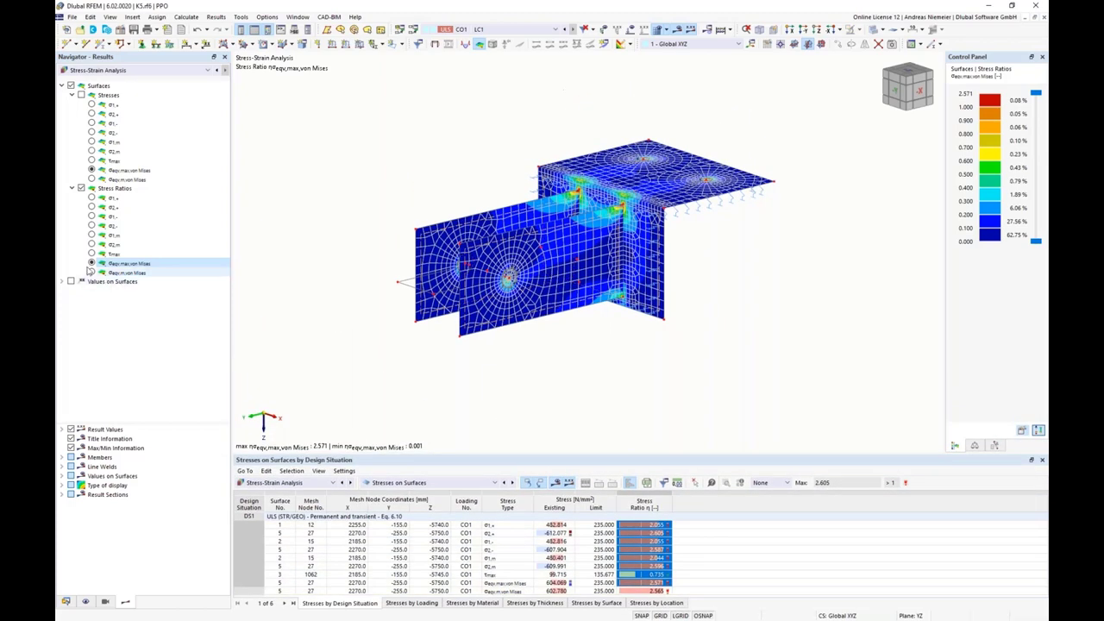
Return to the maximum von Mises stress display and set the upper limit of its result colour scale to 235 N/mm².
click(92, 170)
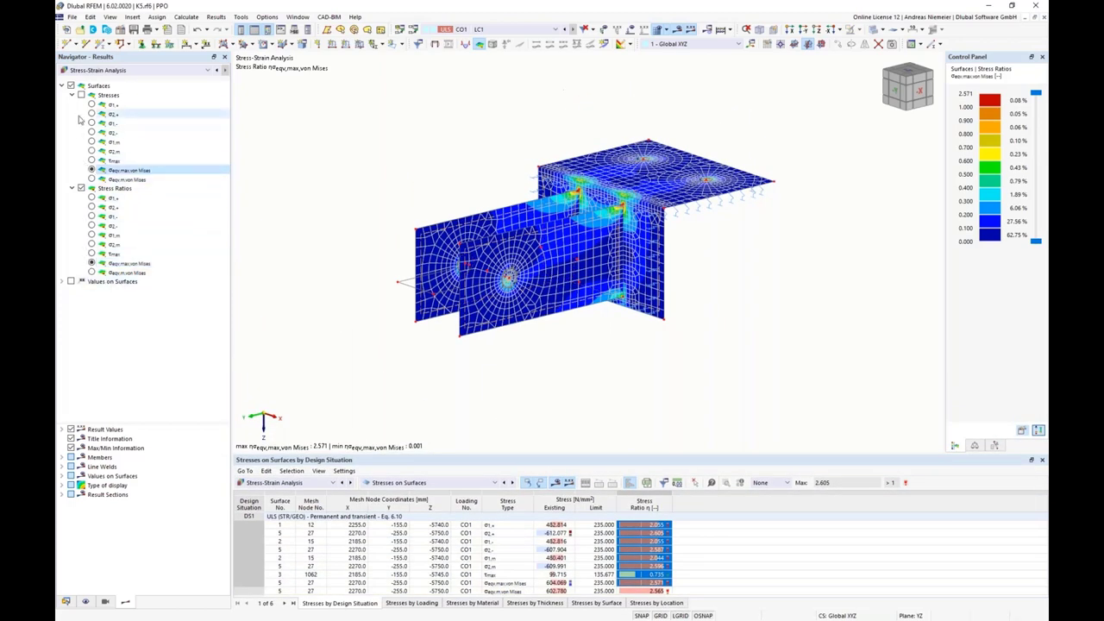
click(108, 95)
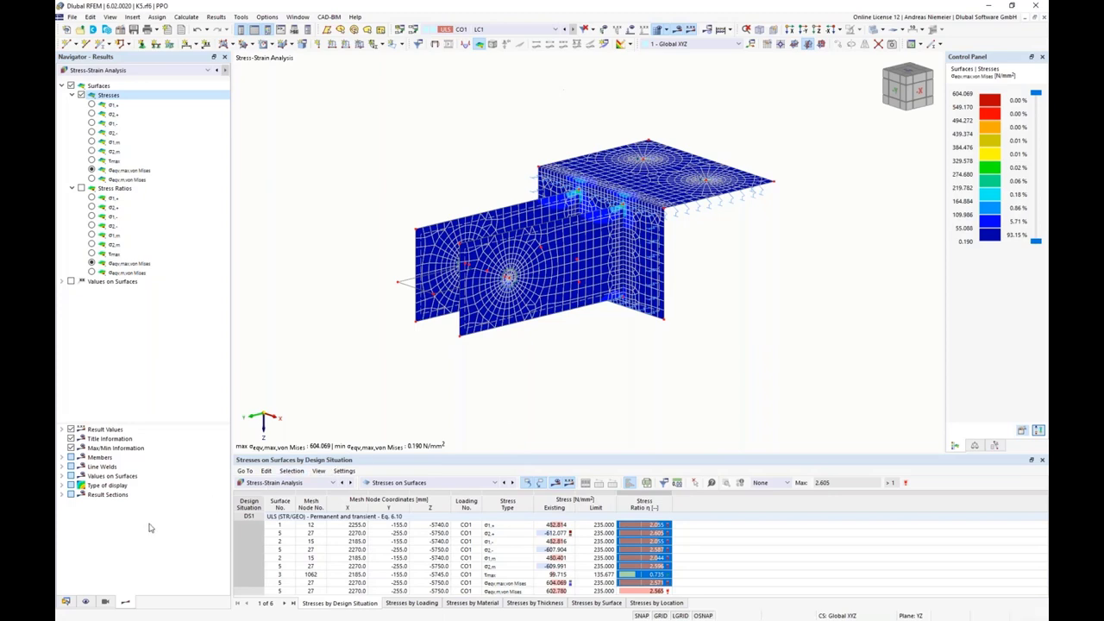
double_click(652, 435)
click(362, 204)
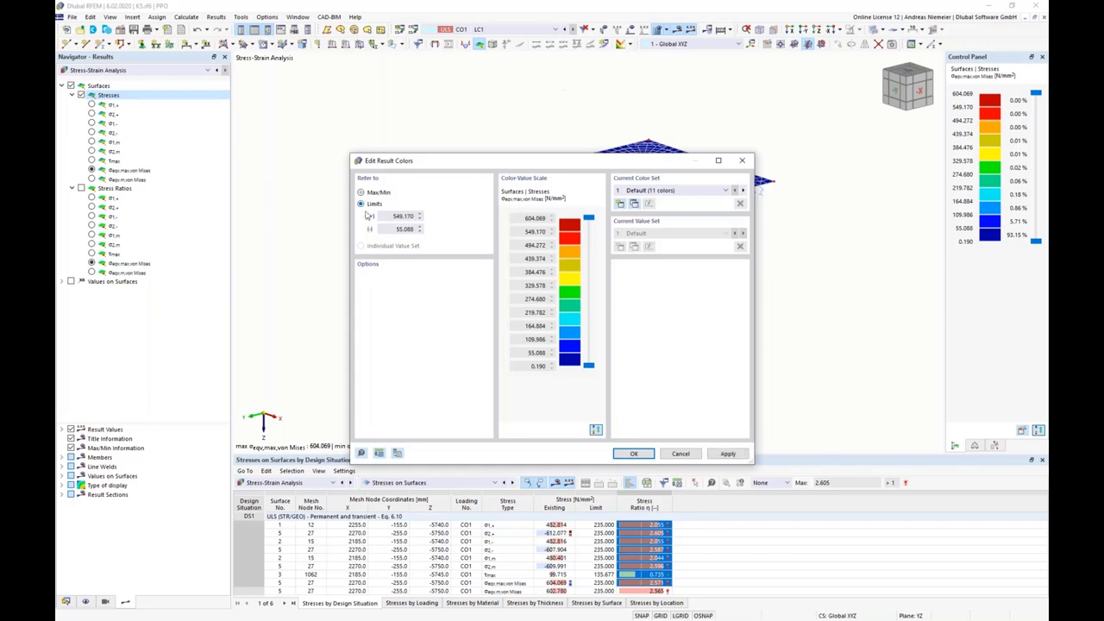
text(235)
click(634, 453)
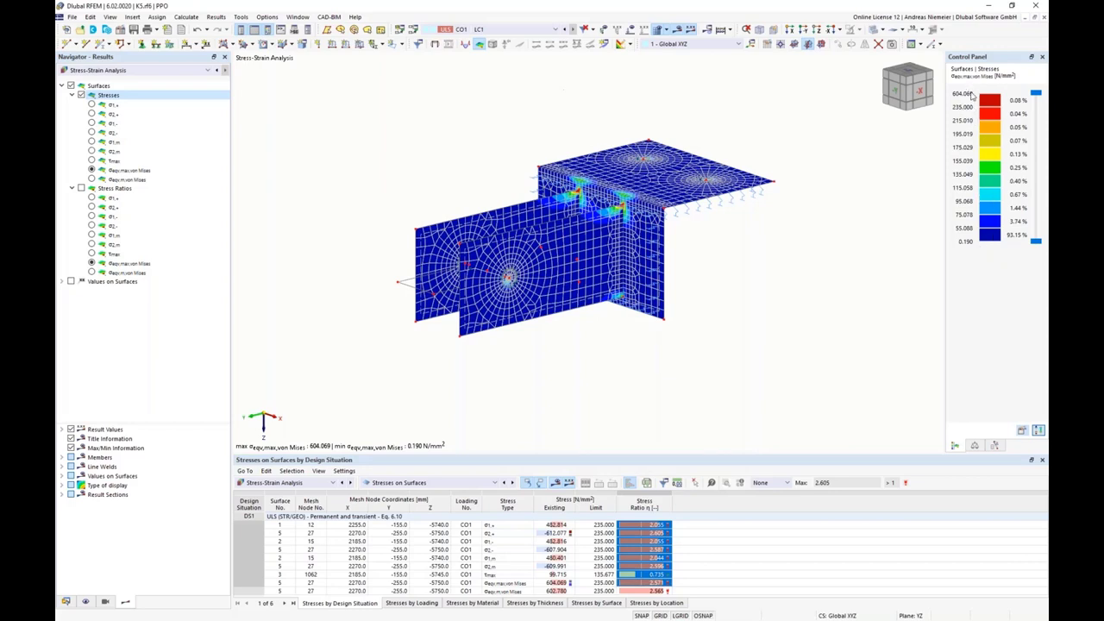
Restrict the displayed colour range to stresses above 235 N/mm², examine where they occur around the holes and plate corners, and restore the full range.
drag(1038, 231, 1039, 111)
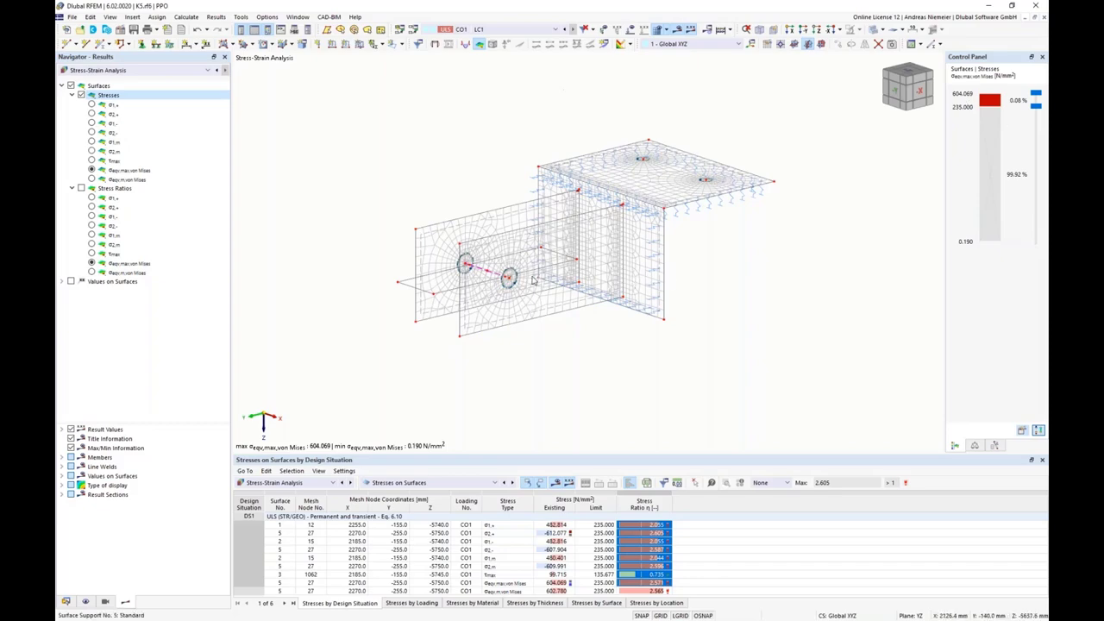
scroll(502, 293, up, 1)
scroll(505, 294, up, 3)
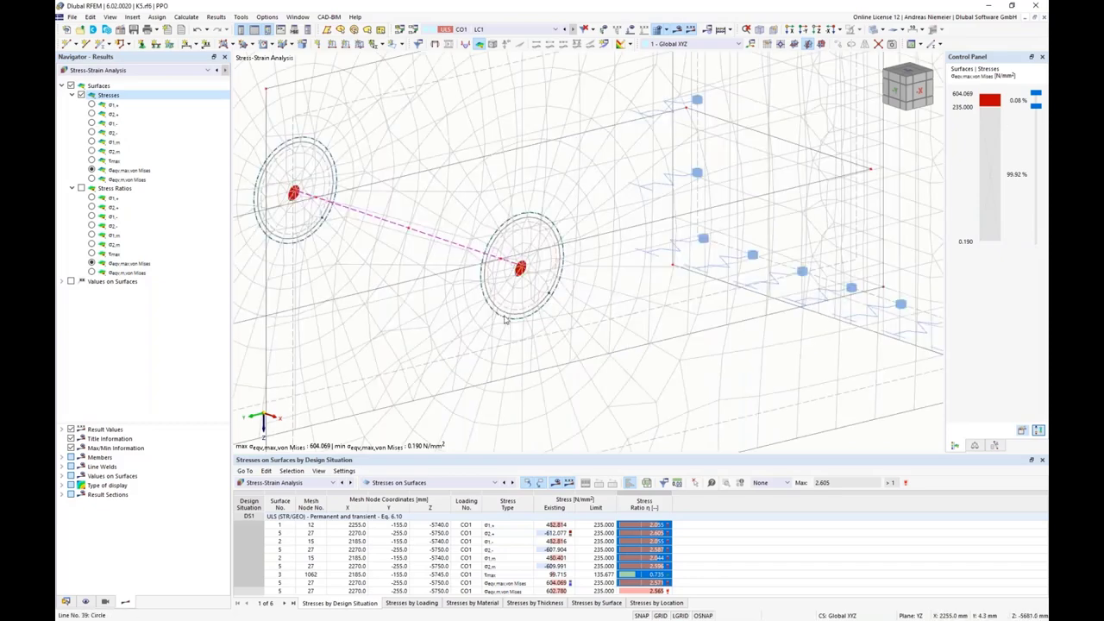
scroll(633, 238, down, 3)
scroll(642, 229, up, 1)
scroll(630, 223, down, 5)
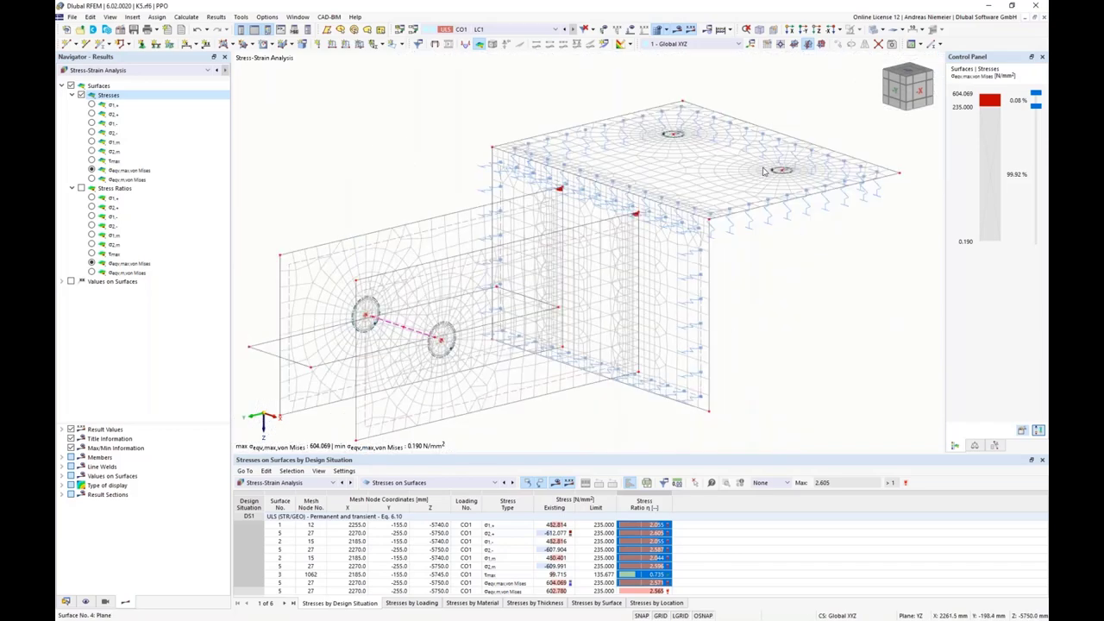
scroll(570, 302, up, 5)
scroll(509, 390, down, 3)
scroll(508, 389, down, 4)
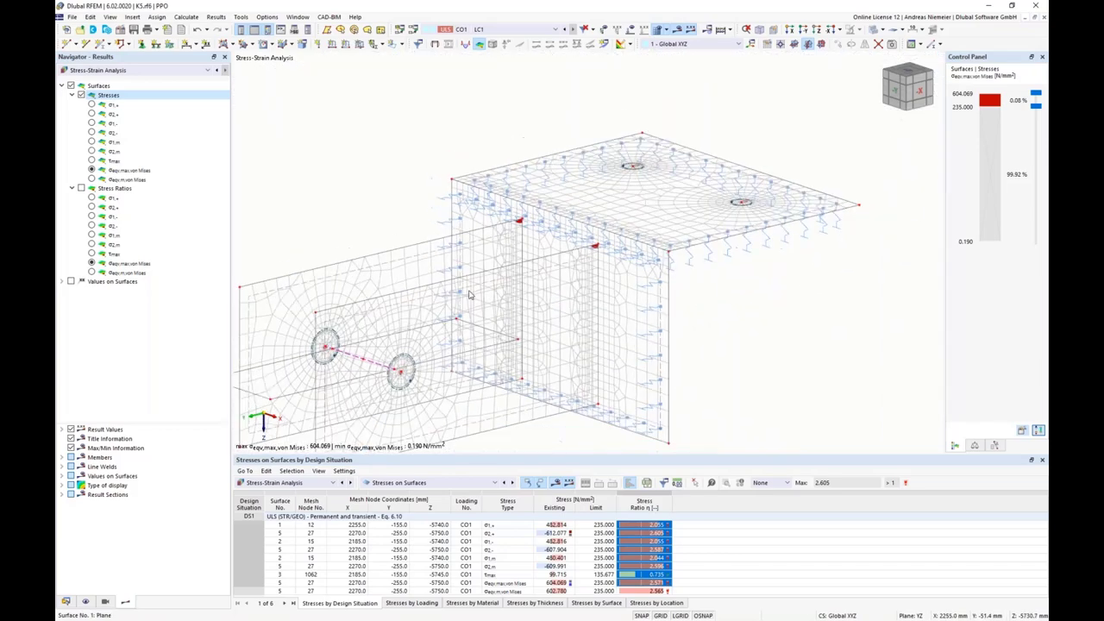
drag(1036, 105, 1042, 260)
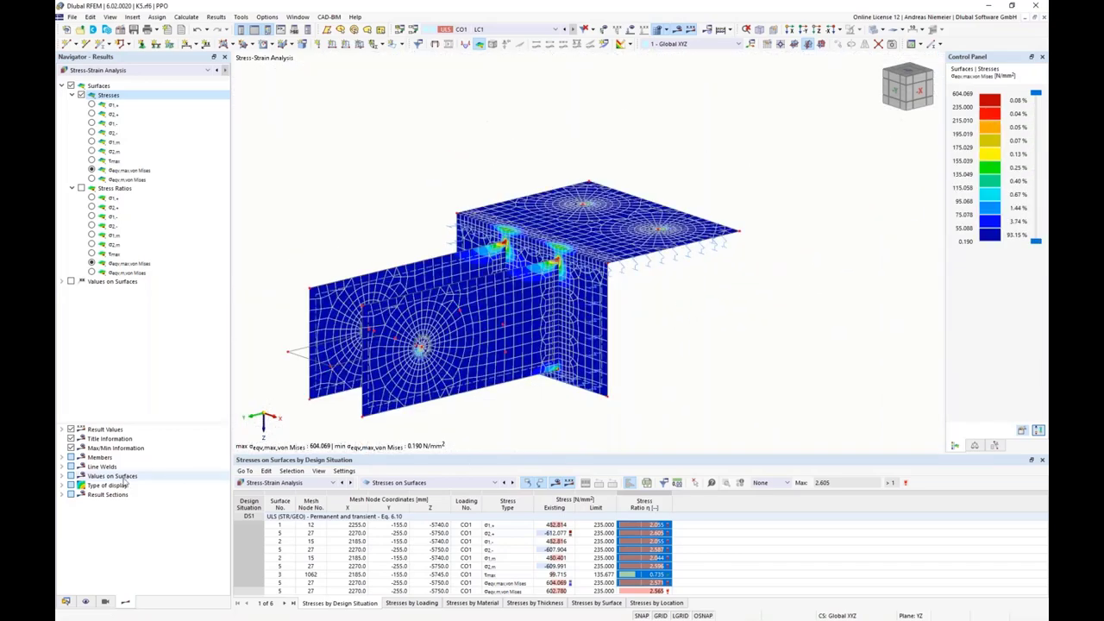
Limit visibility to surfaces with the Standard stiffness type, hiding those without membrane tension.
click(89, 602)
scroll(121, 395, down, 5)
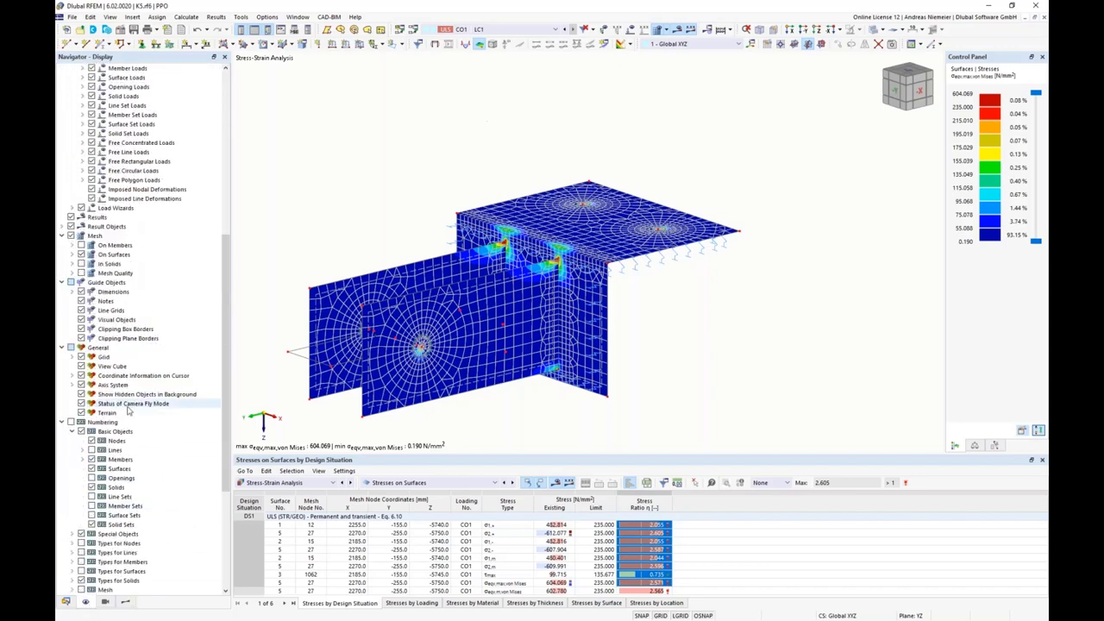
click(107, 602)
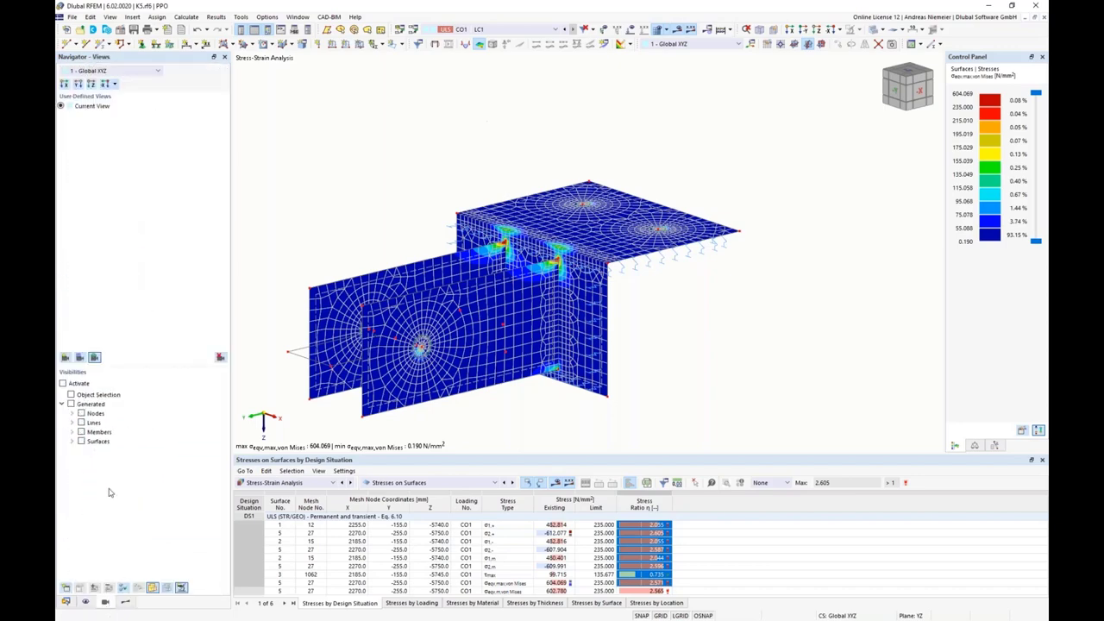
click(72, 441)
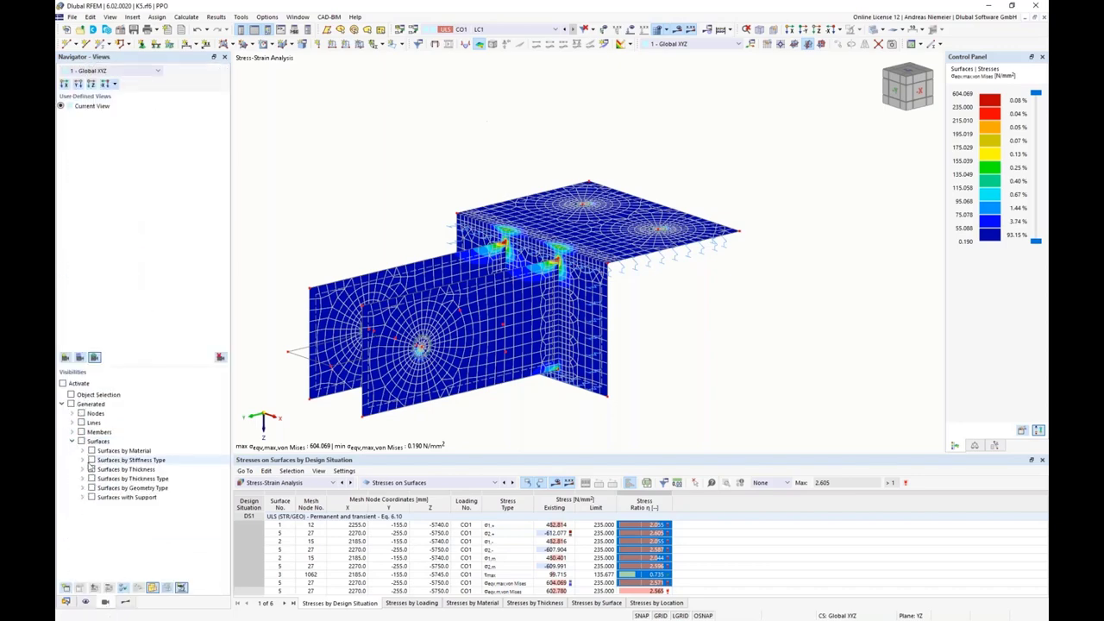
click(82, 460)
click(101, 470)
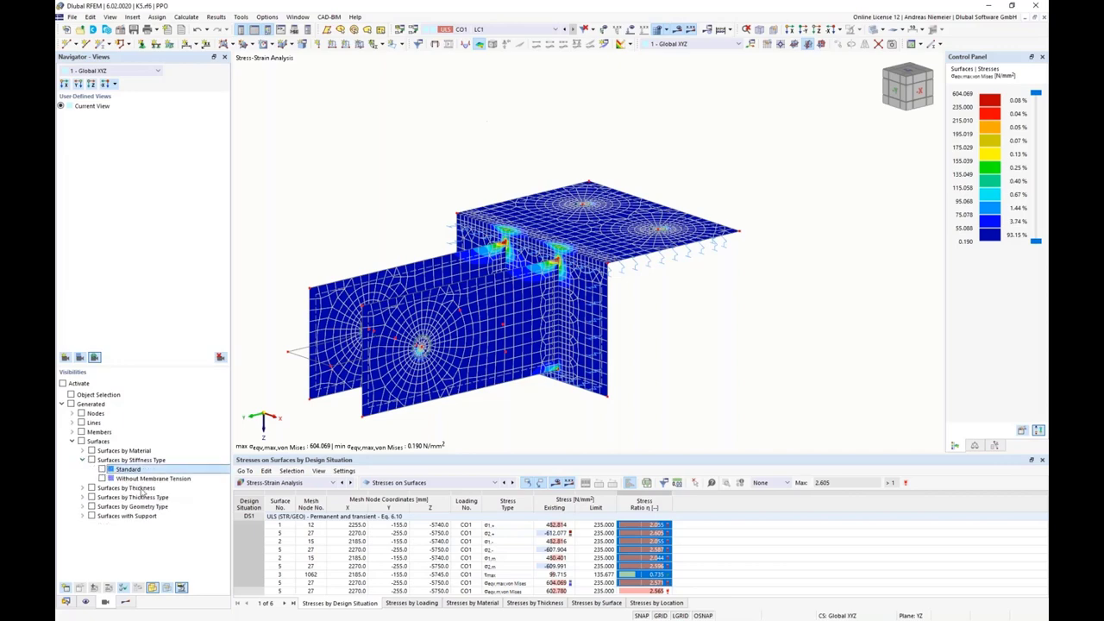
key(space)
ctrl+middle_drag(482, 427, 530, 423)
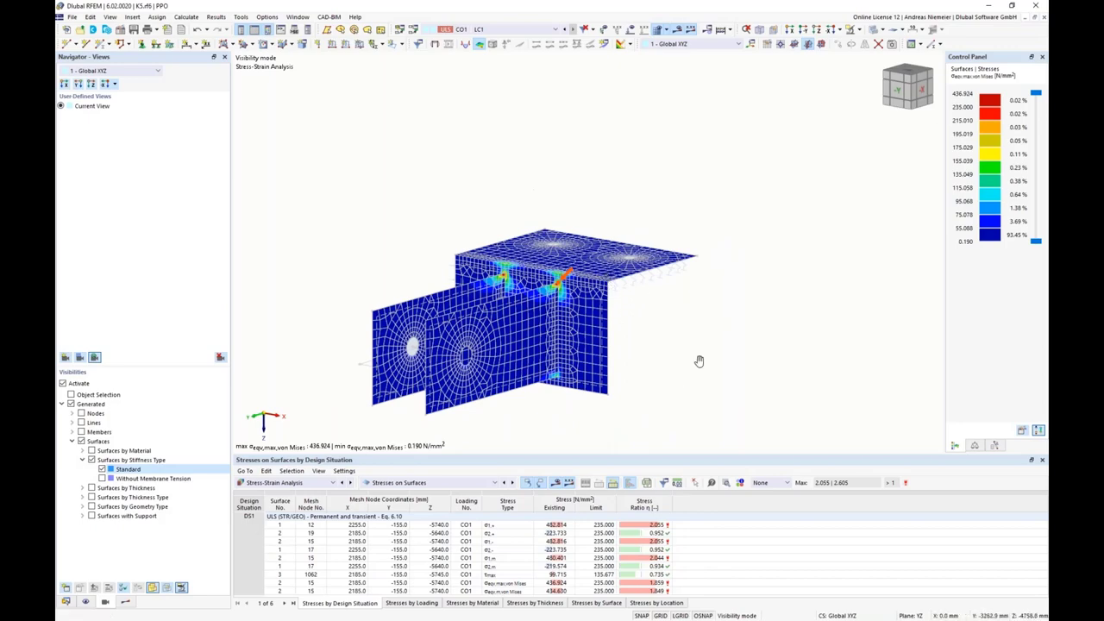
Examine the von Mises stress concentrations where the two fin plates meet the angle's upper corner.
mouse_move(700, 363)
ctrl+middle_down()
mouse_move(742, 342)
mouse_move(719, 353)
ctrl+middle_up()
scroll(600, 248, up, 3)
scroll(600, 247, up, 5)
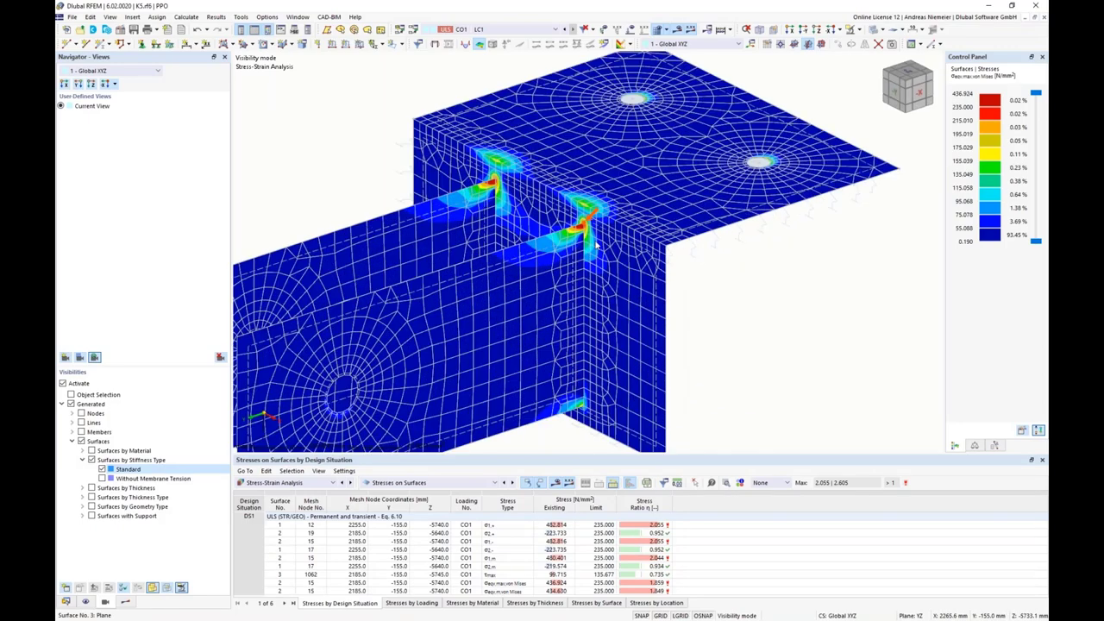
scroll(858, 203, down, 5)
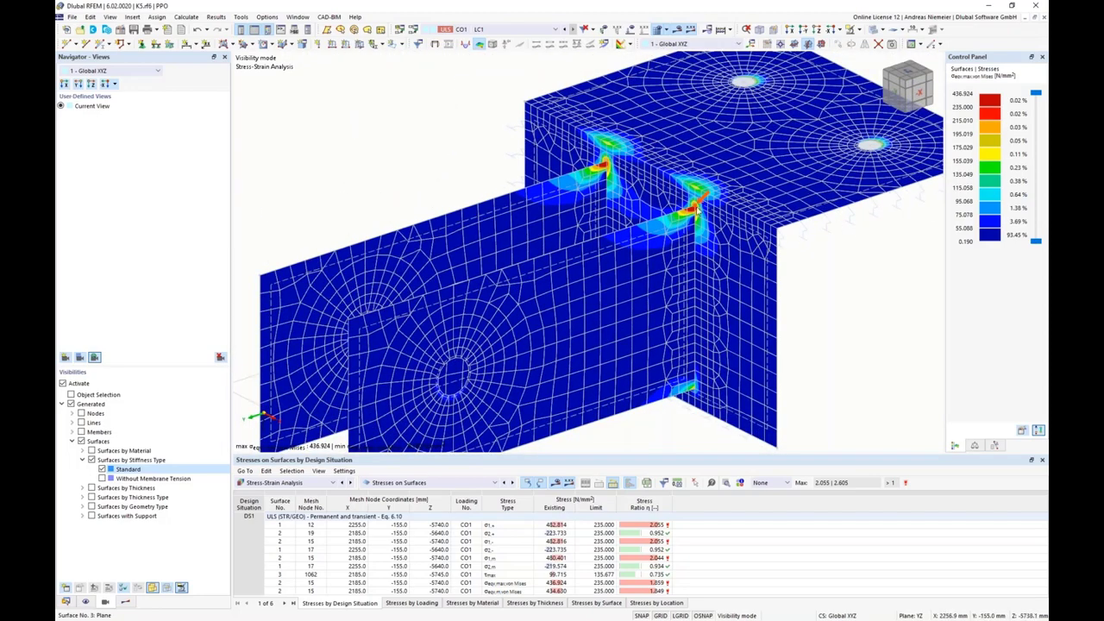
scroll(703, 204, down, 3)
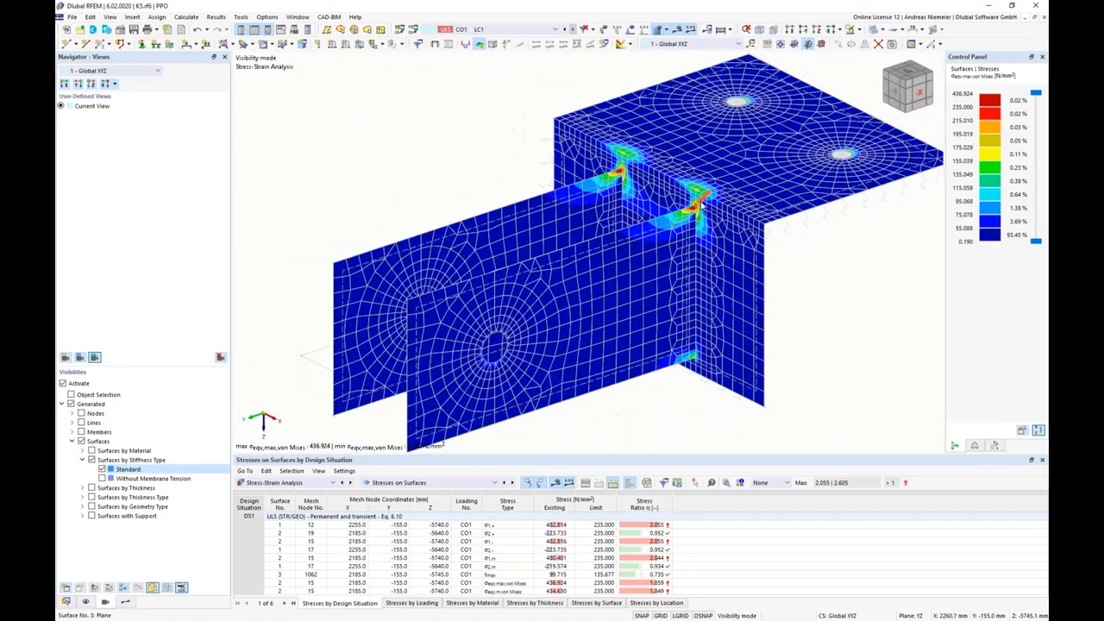
mouse_move(703, 204)
ctrl+middle_down()
mouse_move(678, 239)
mouse_move(647, 225)
mouse_move(691, 214)
ctrl+middle_up()
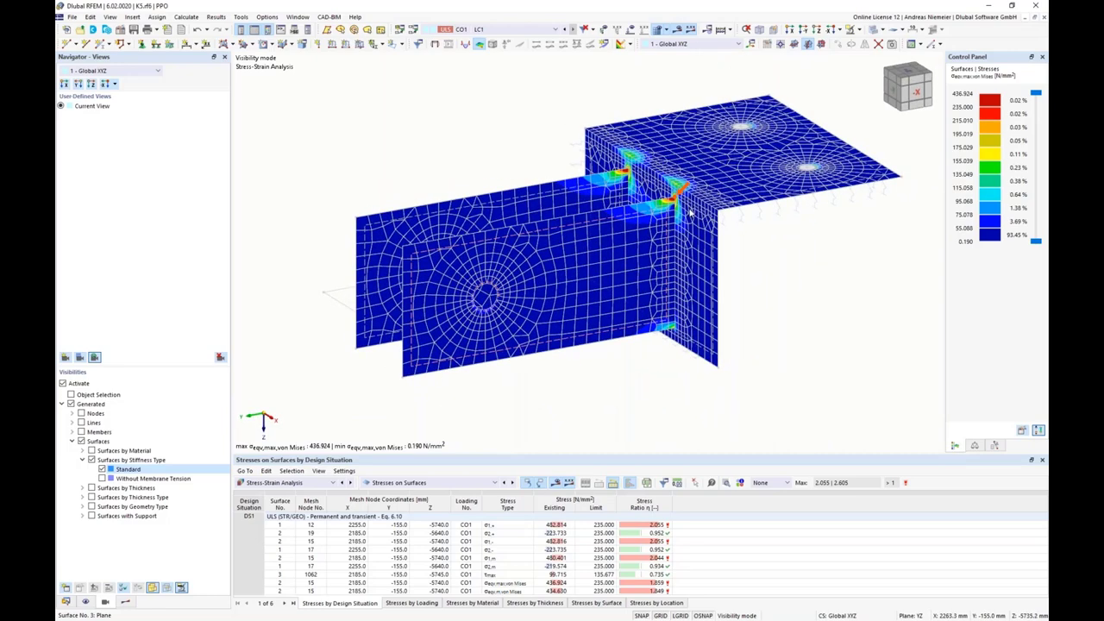
ctrl+middle_drag(768, 254, 772, 271)
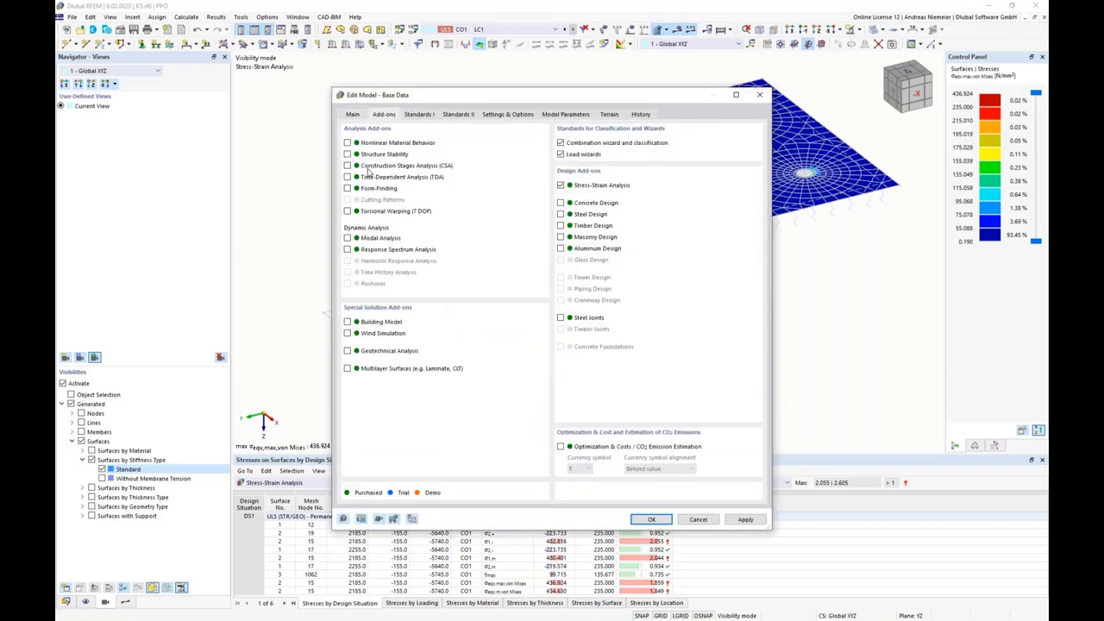
Activate the Nonlinear Material Behavior add-on in the base data and show the structure's materials table.
click(651, 520)
click(289, 482)
click(304, 493)
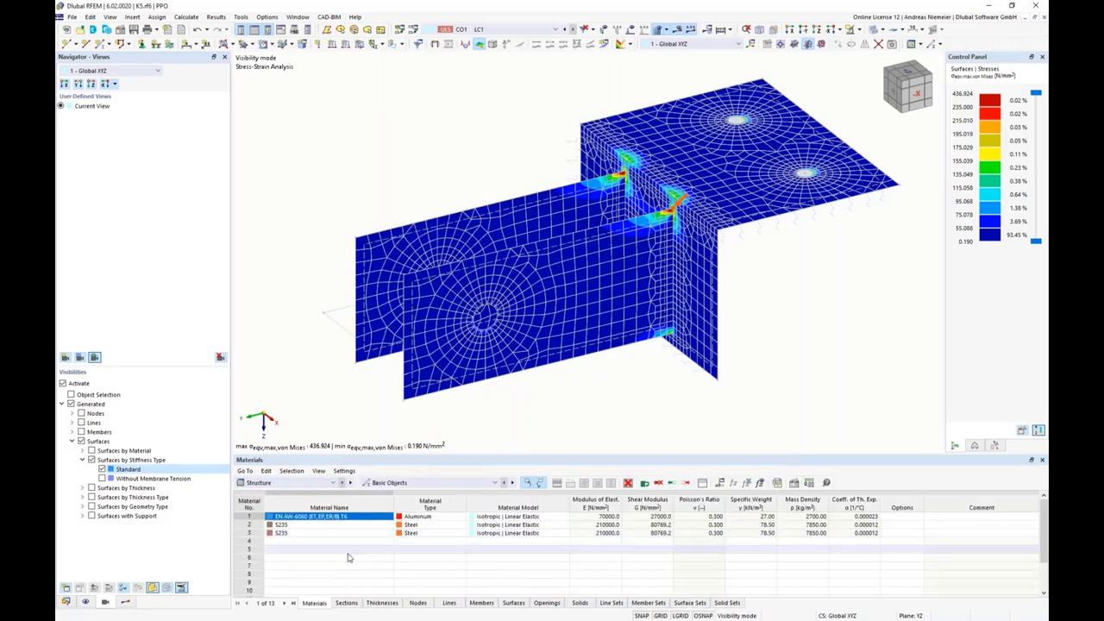
Assign the Isotropic | Nonlinear Elastic (Surfaces/Solids) model to S235 material no. 2, accept deleting the results, and rerun the stress-strain analysis.
click(308, 525)
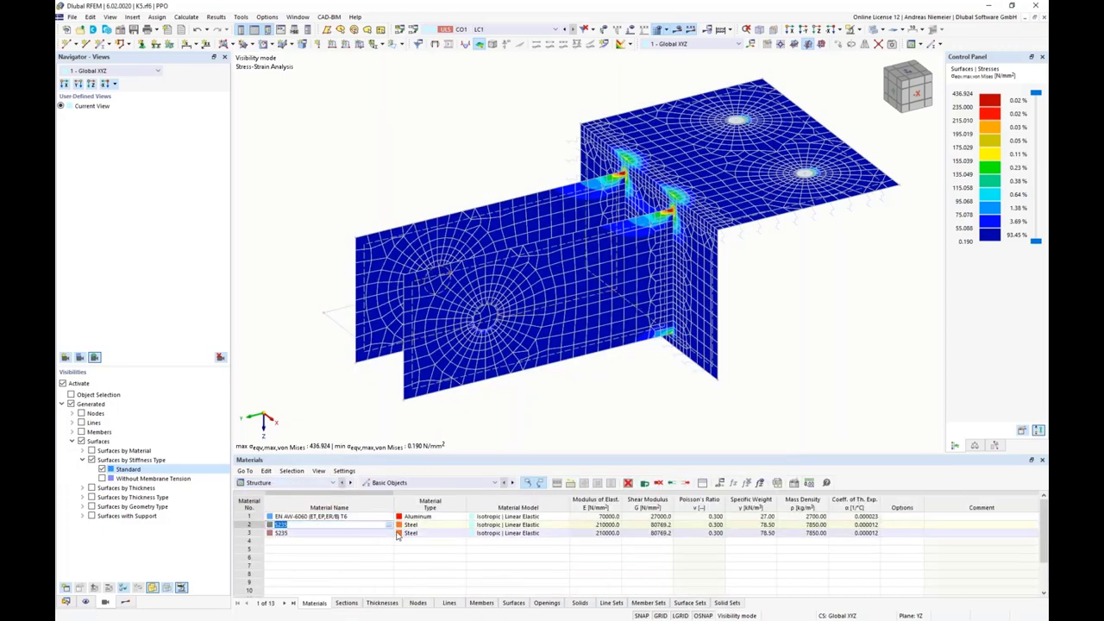
click(518, 524)
click(565, 525)
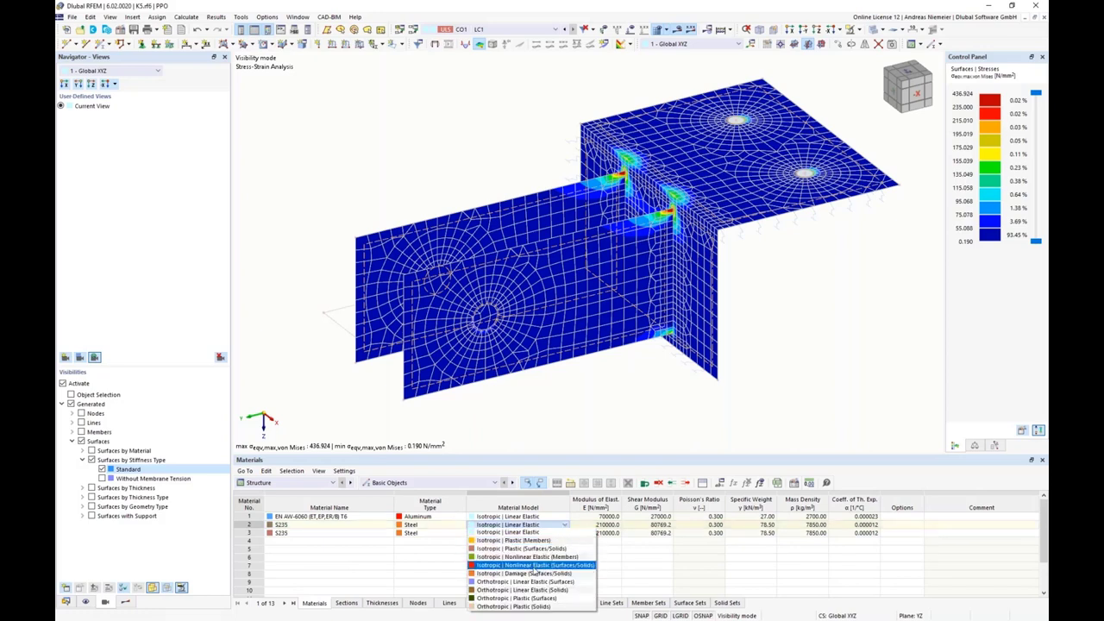
key(Escape)
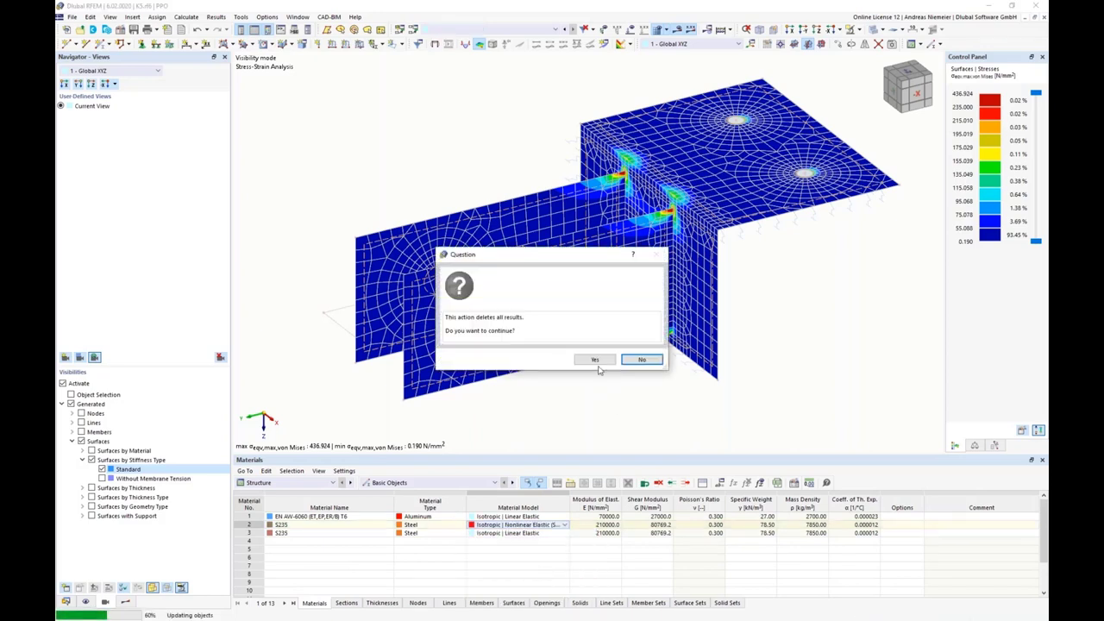
click(597, 361)
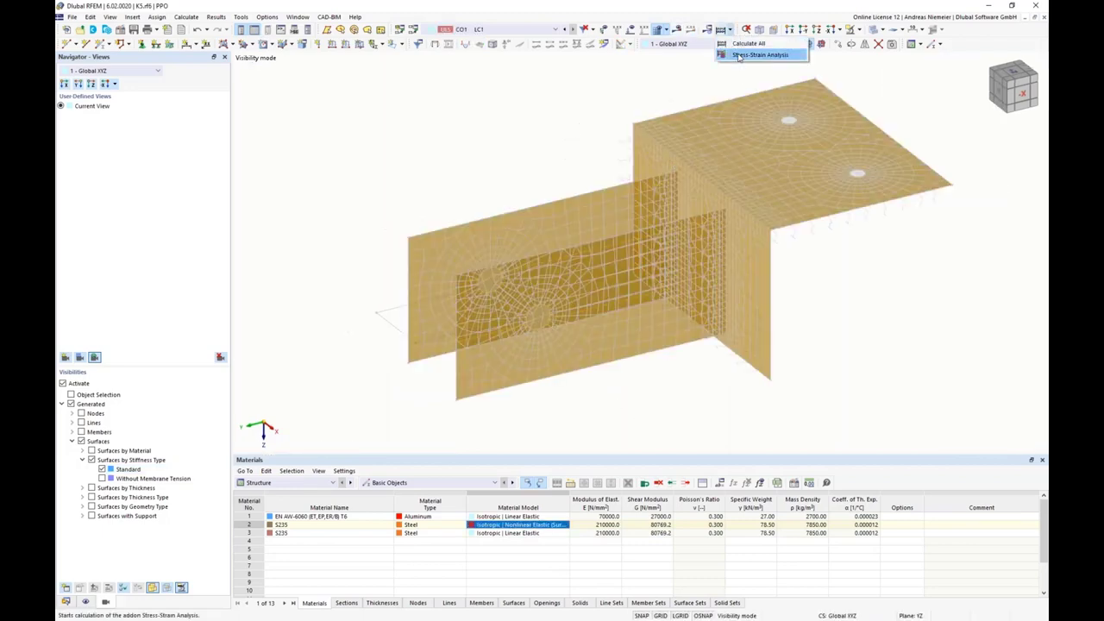
key(F5)
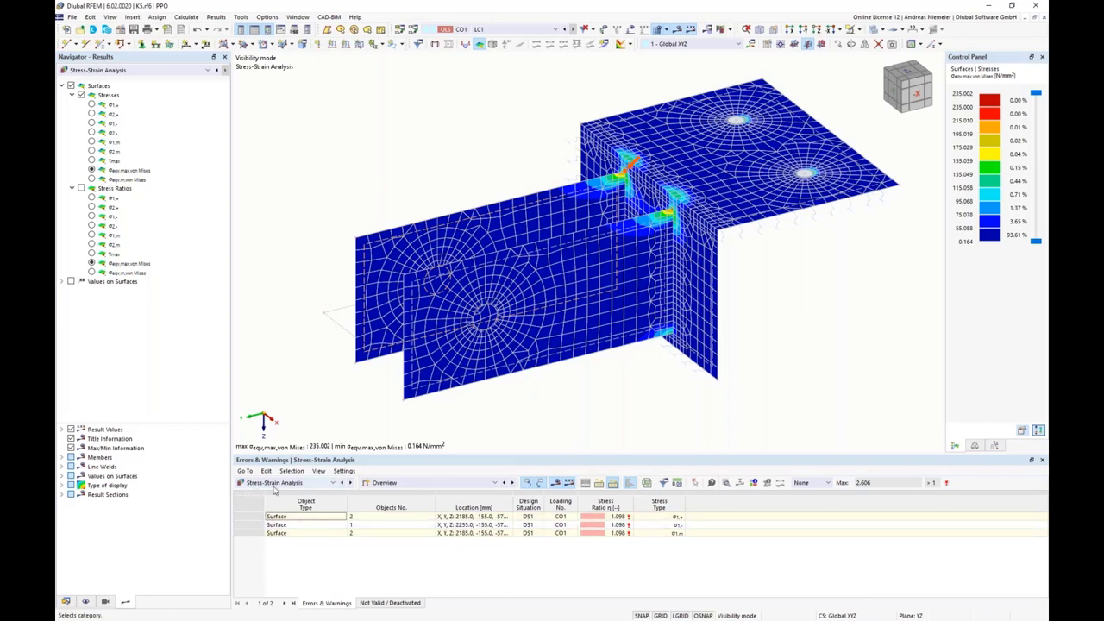
Enable strain analysis in the global settings of the stress-strain input data and accept deleting the existing results.
click(388, 483)
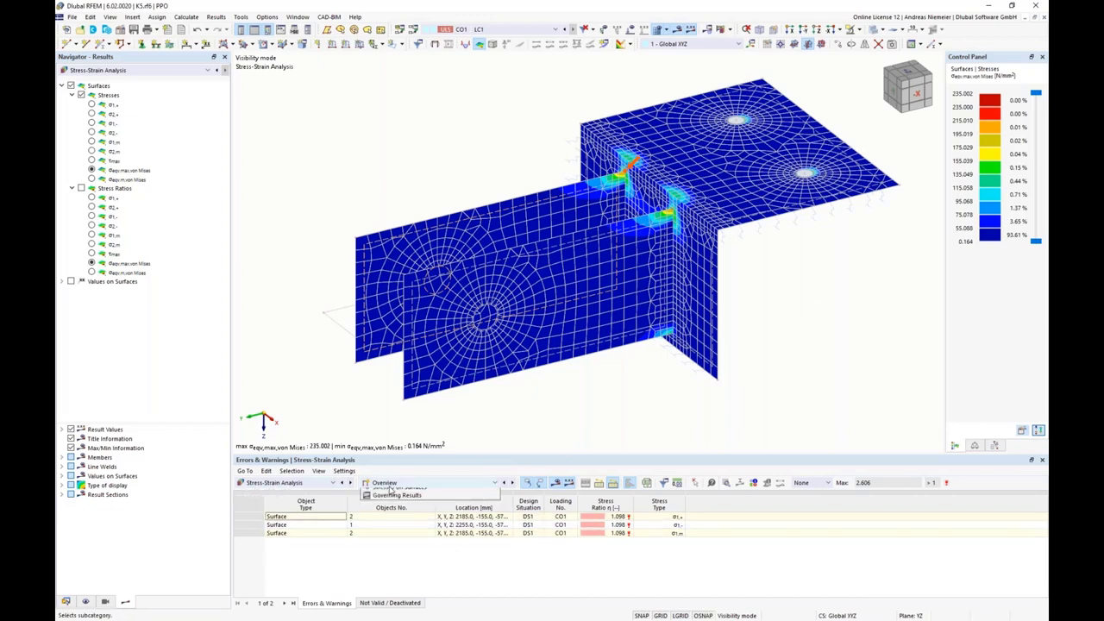
click(384, 489)
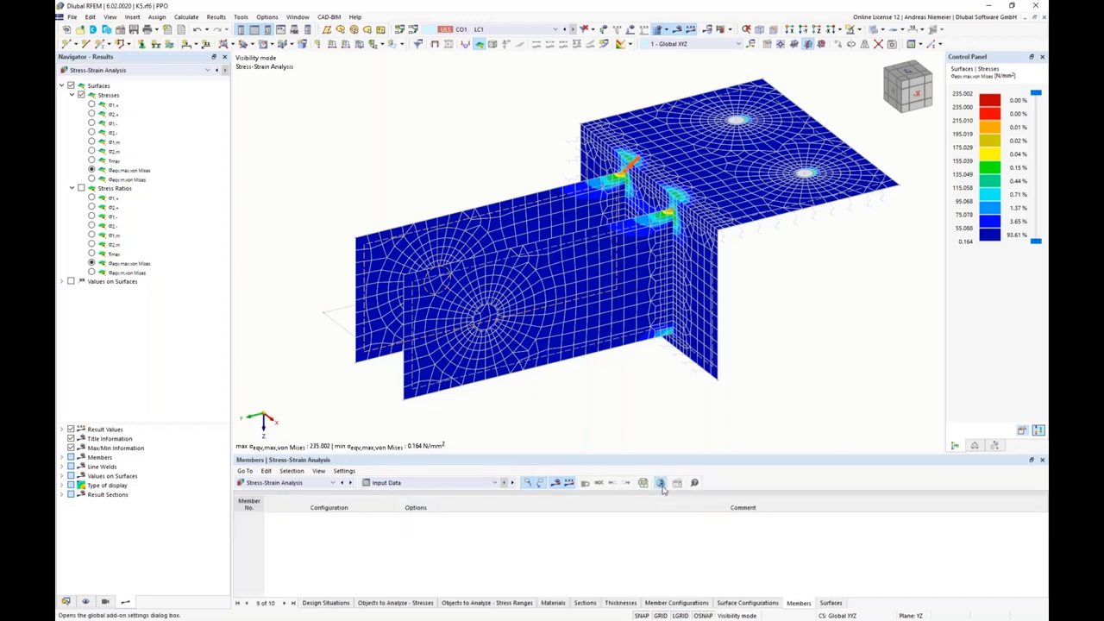
click(659, 483)
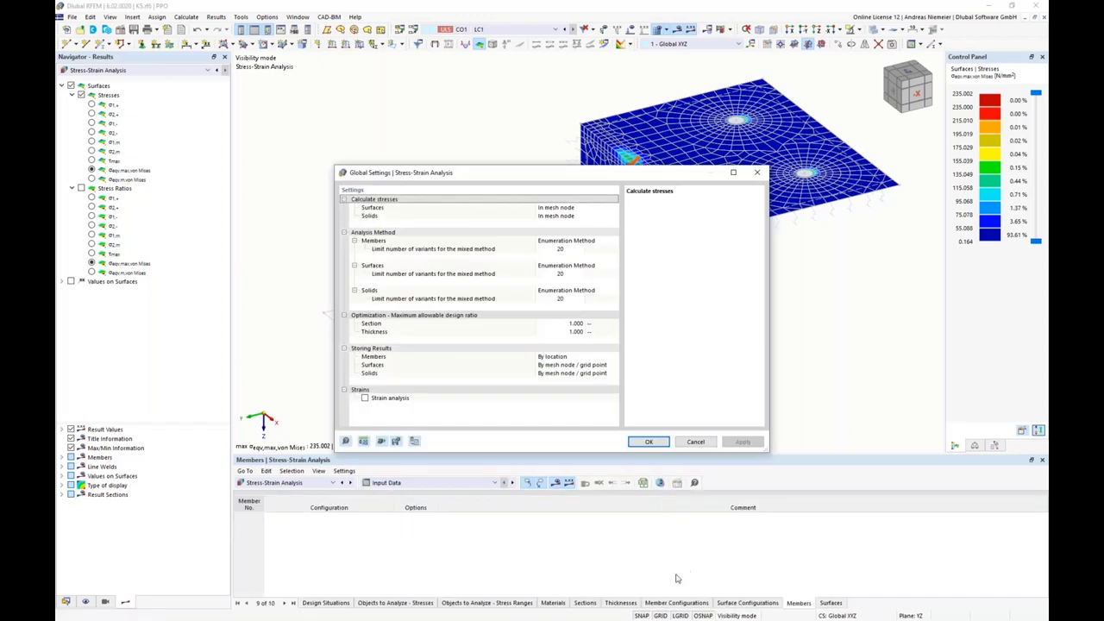
click(364, 398)
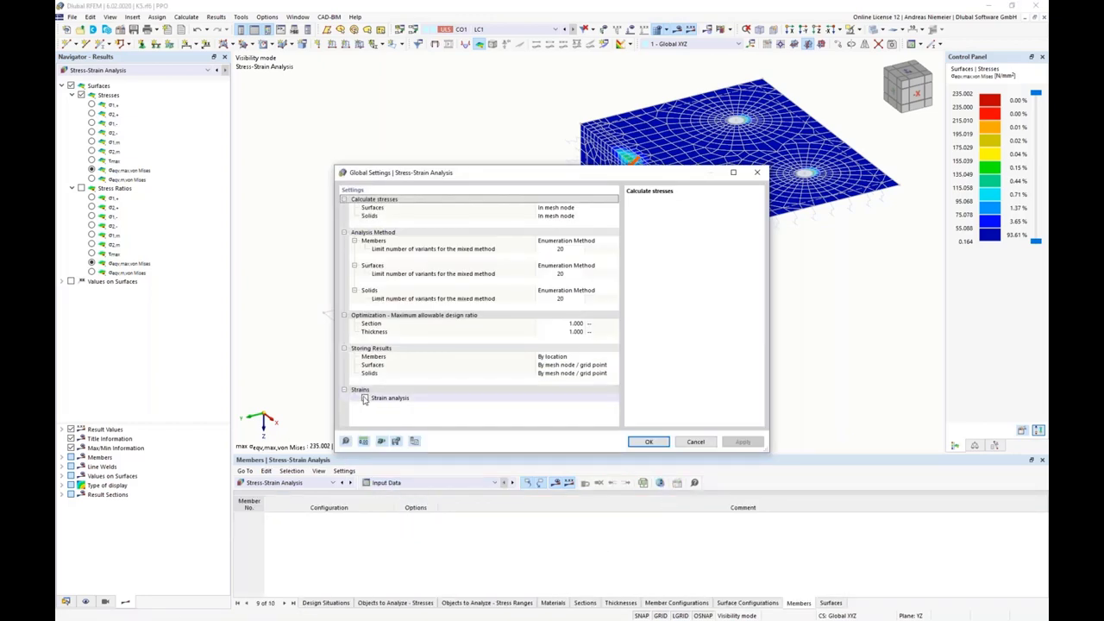
click(649, 442)
click(593, 361)
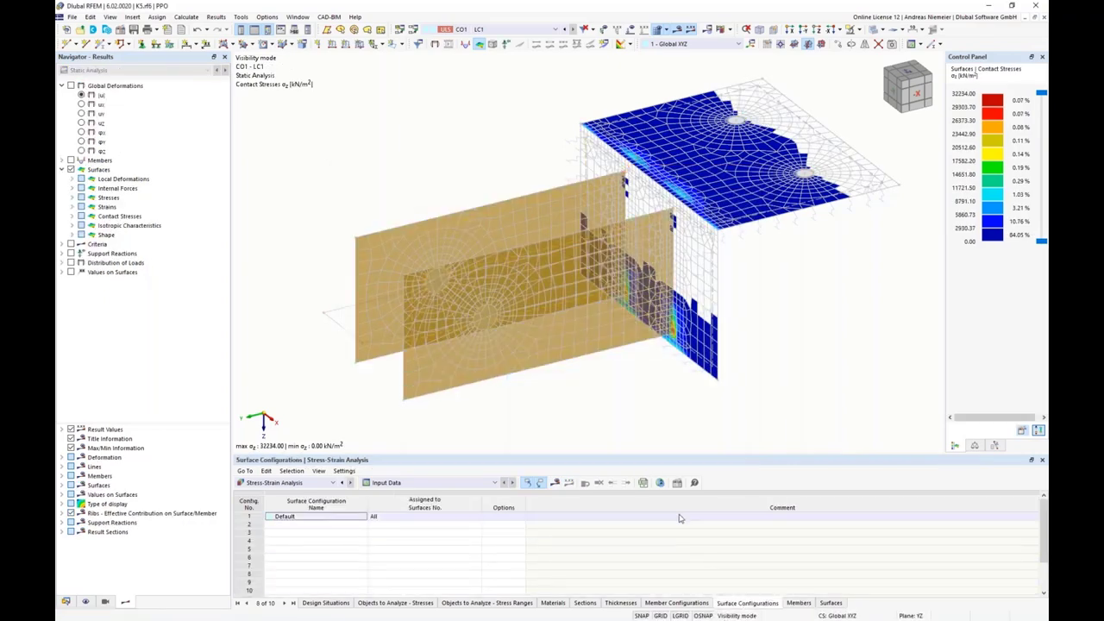
Limit the stresses calculated in the Default surface configuration to the maximum von Mises equivalent stress.
double_click(592, 516)
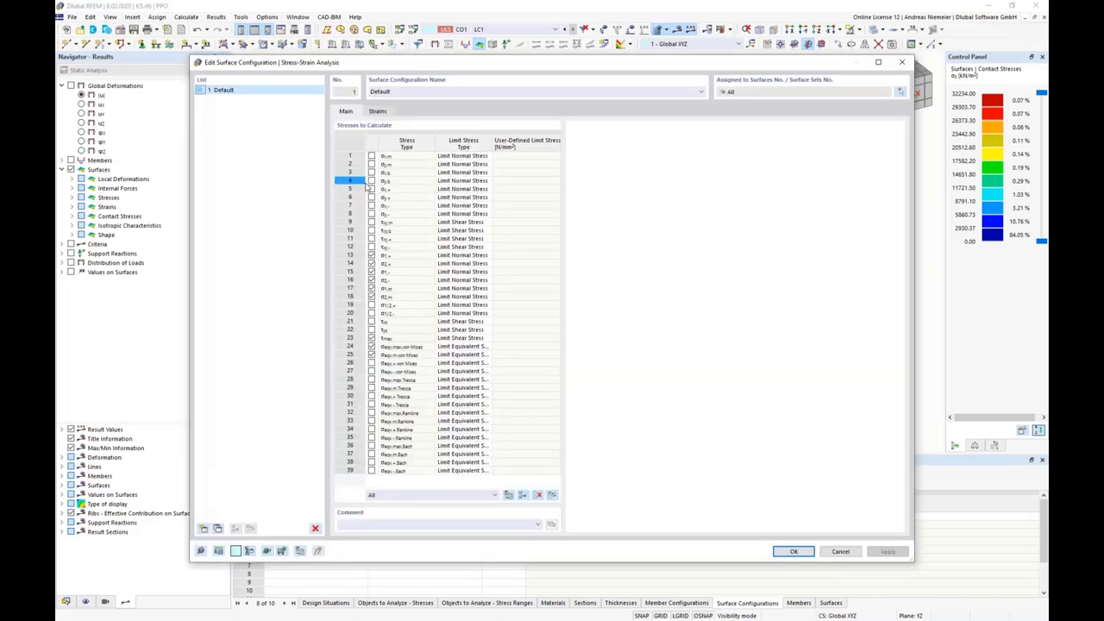
click(537, 498)
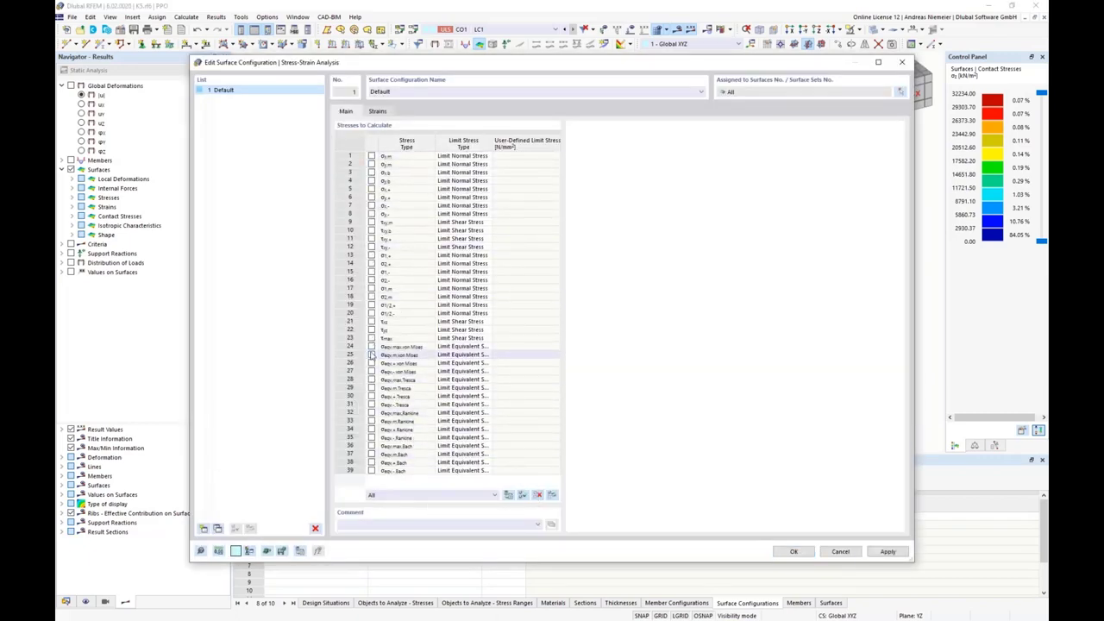
click(373, 355)
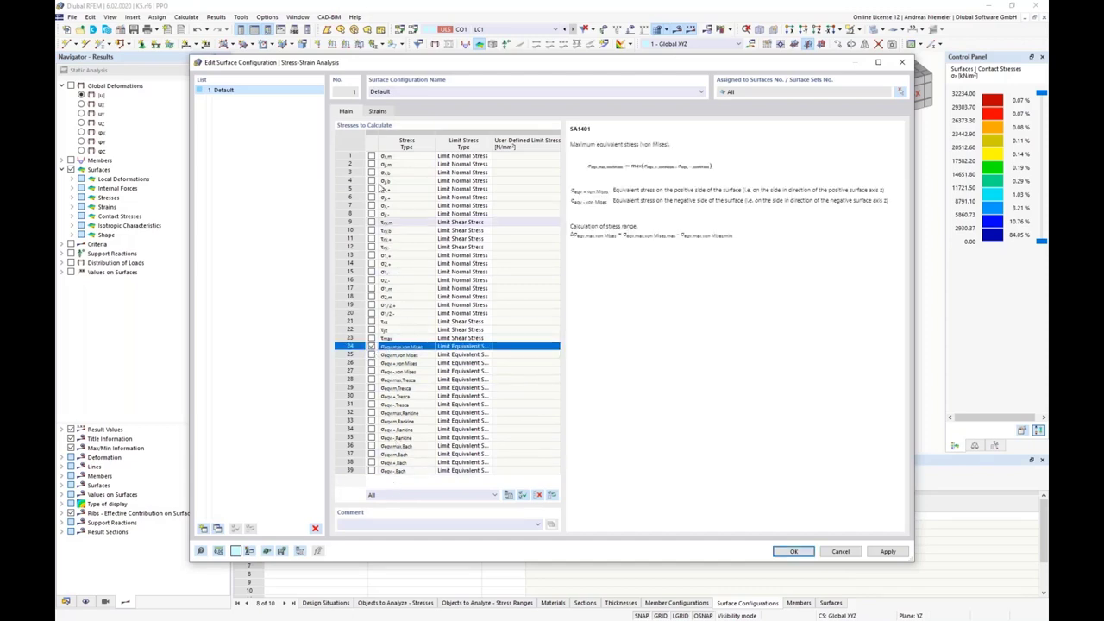
Add the overall von Mises strain to the Default surface configuration's calculated strains and rerun the stress-strain analysis.
click(377, 112)
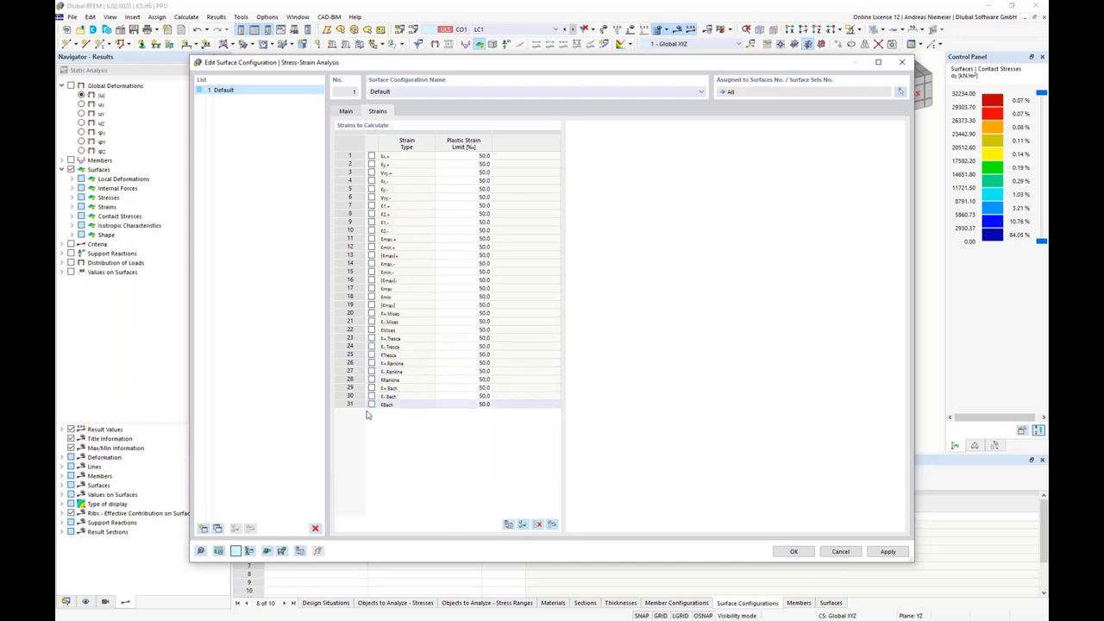
click(372, 330)
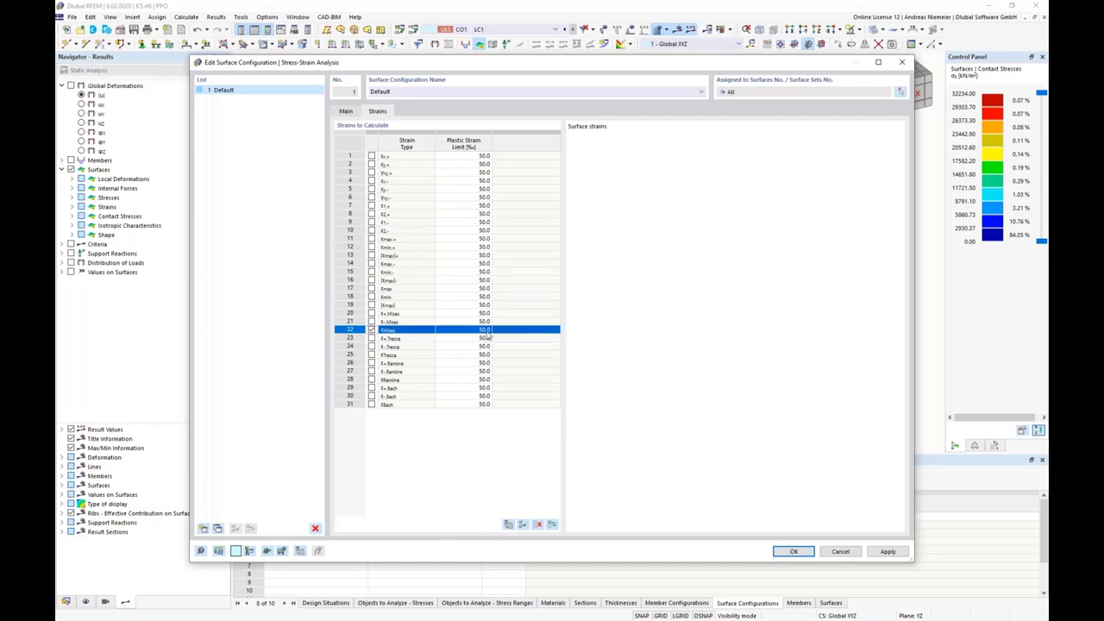
click(793, 551)
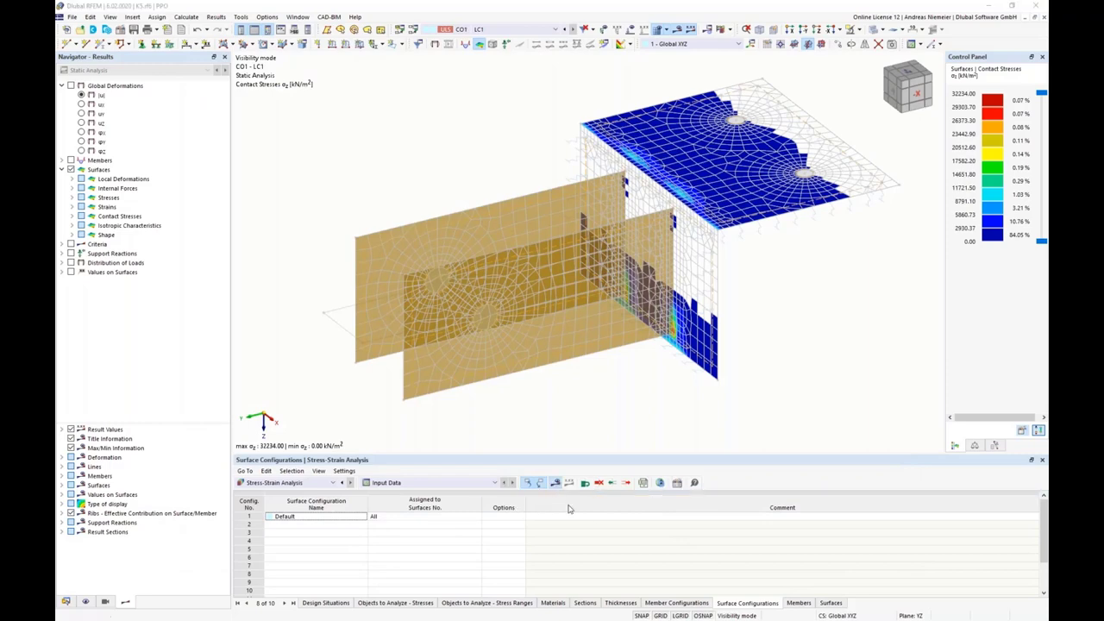
click(594, 360)
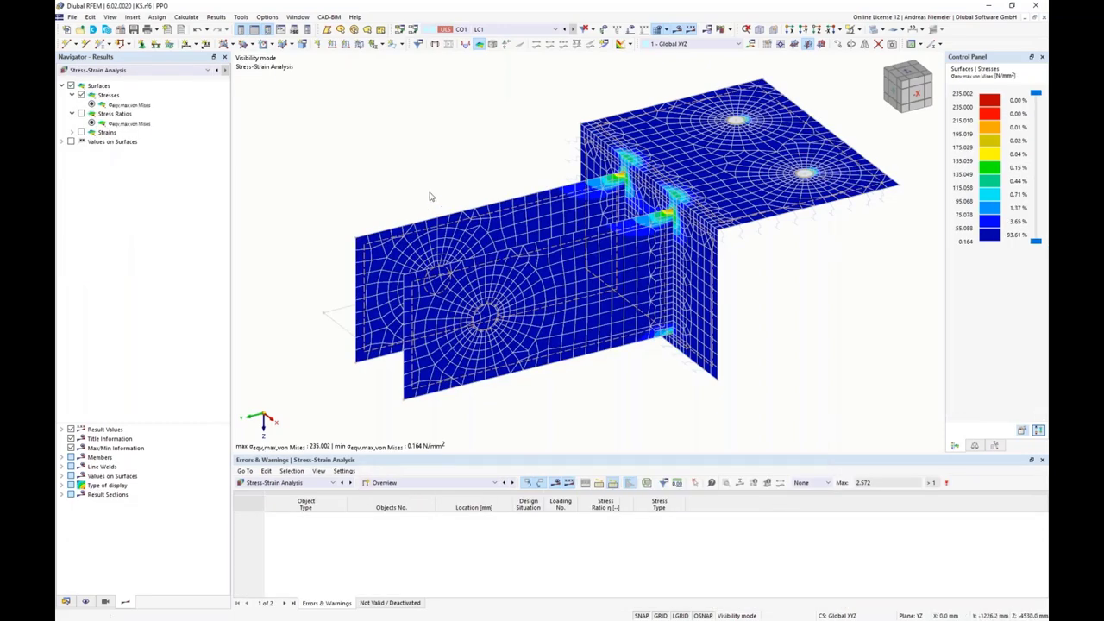
Display the von Mises surface strains and examine them where the fin plates meet the angle, from both sides.
click(111, 96)
click(103, 113)
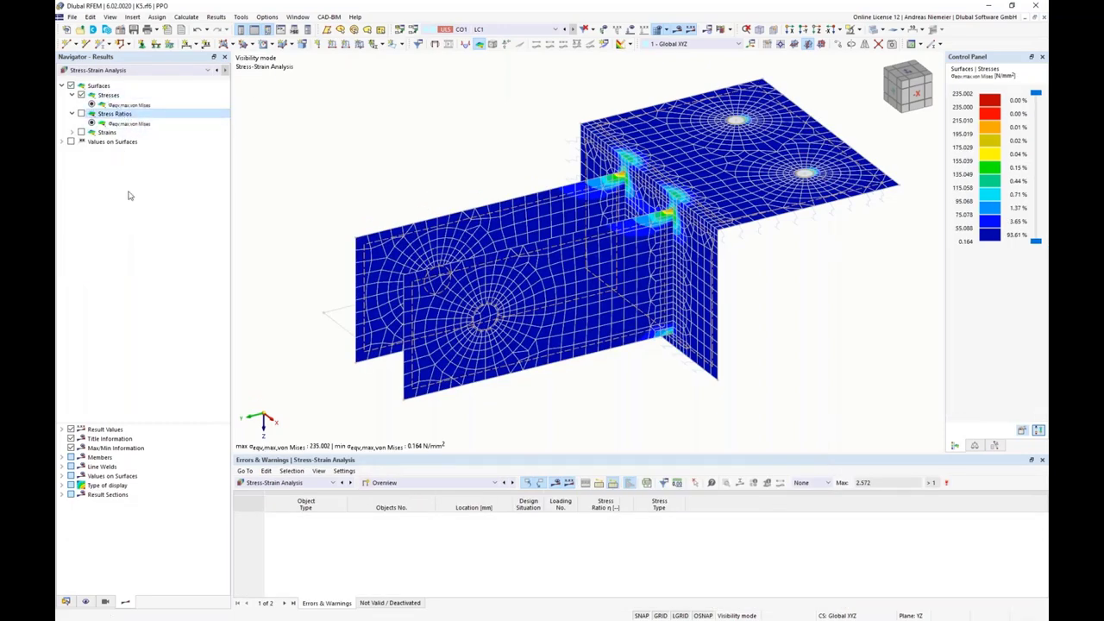
click(82, 133)
click(81, 133)
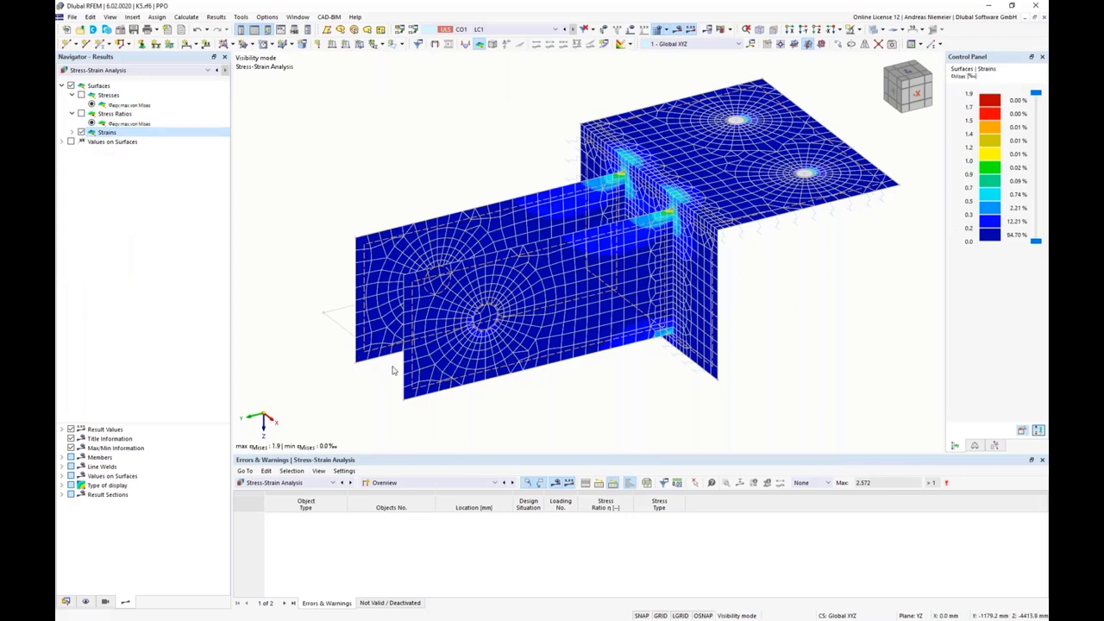
scroll(686, 387, up, 2)
ctrl+middle_drag(687, 388, 863, 349)
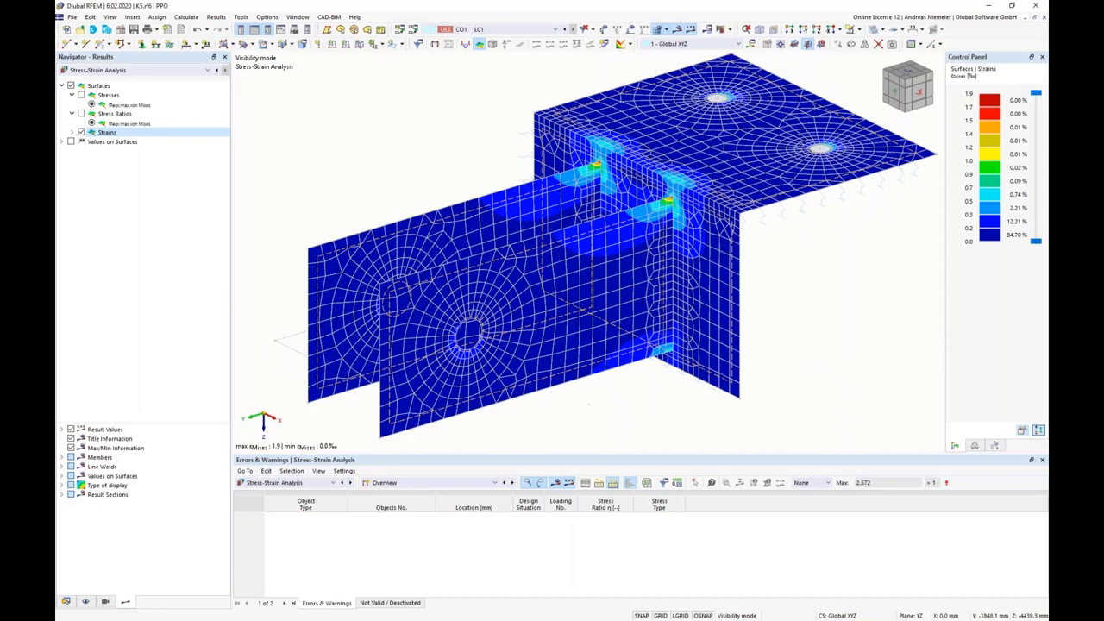
middle_drag(576, 404, 563, 411)
scroll(569, 416, up, 2)
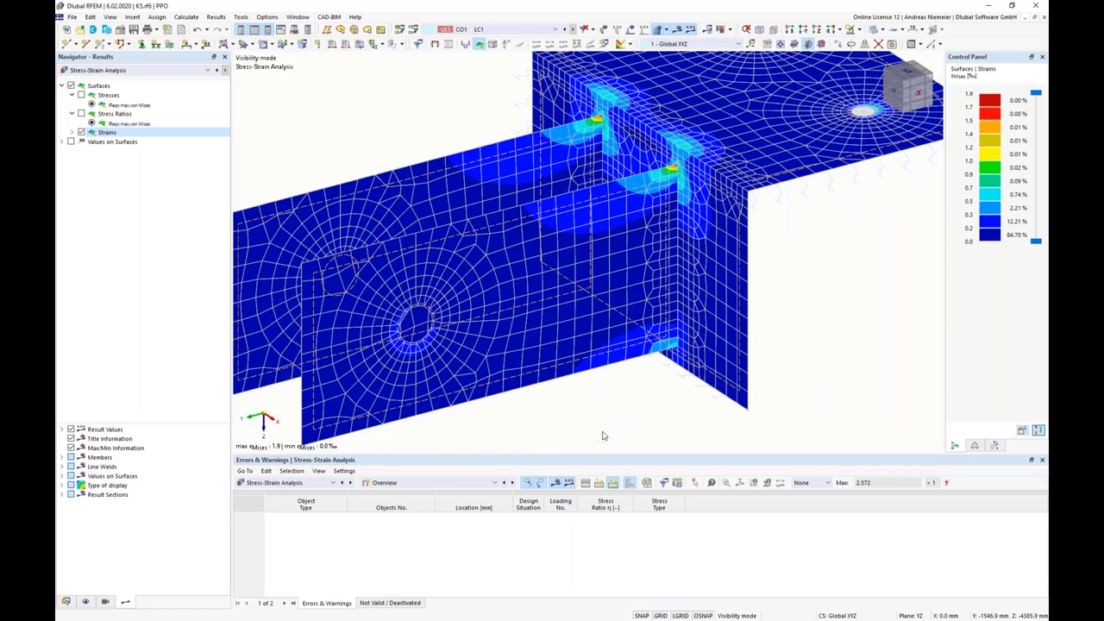
scroll(593, 431, down, 4)
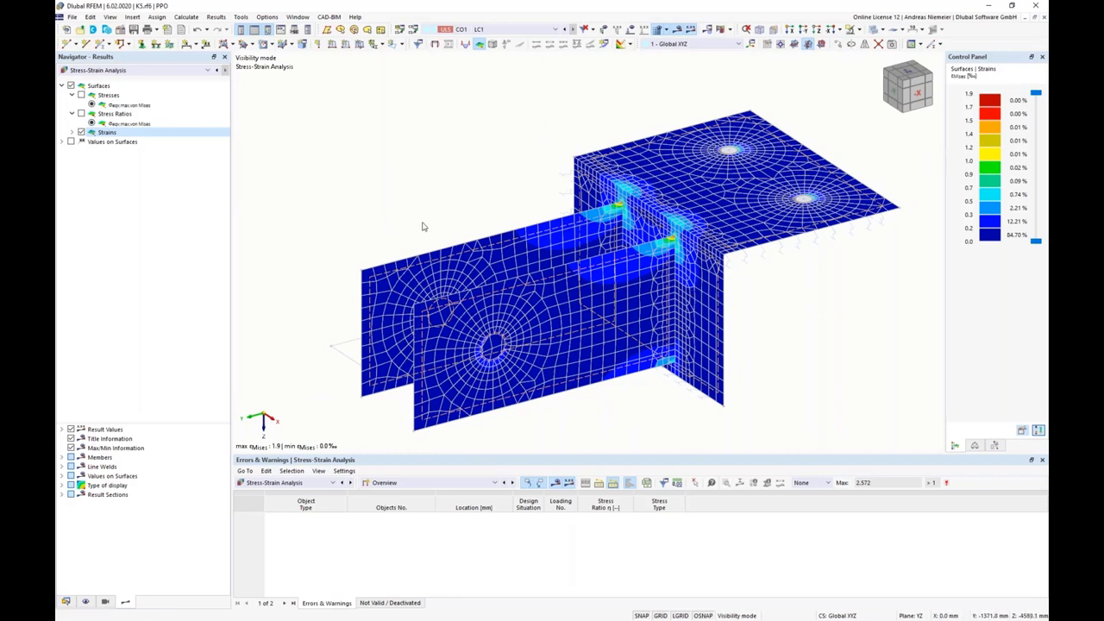
middle_drag(424, 224, 631, 215)
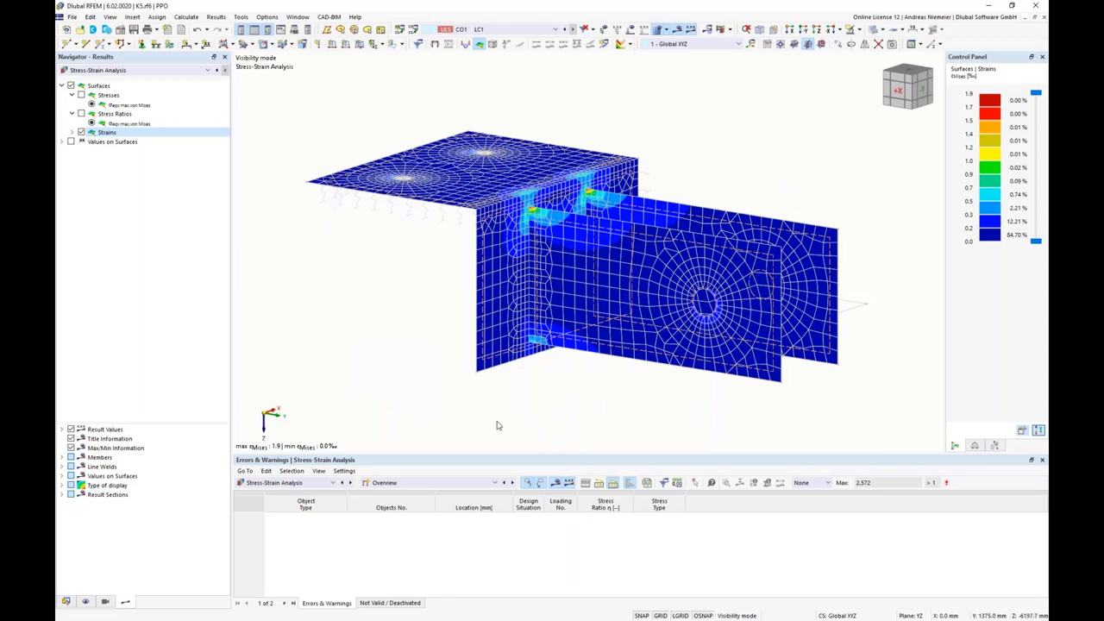
Cancel the visibility mode to show the whole connection and hide the calculated results.
click(850, 43)
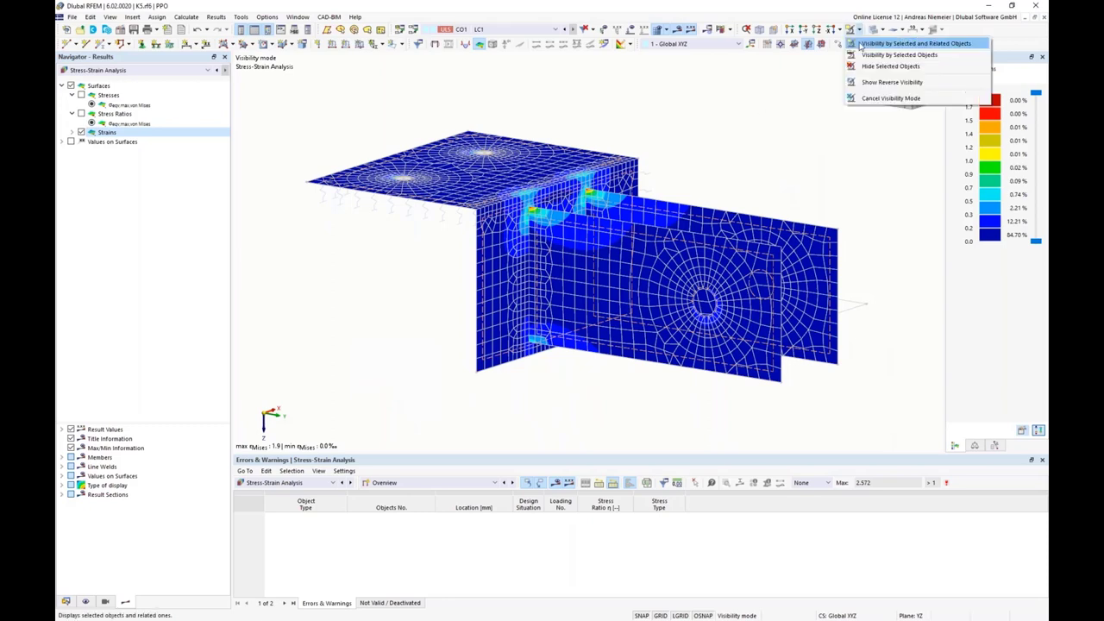
click(888, 96)
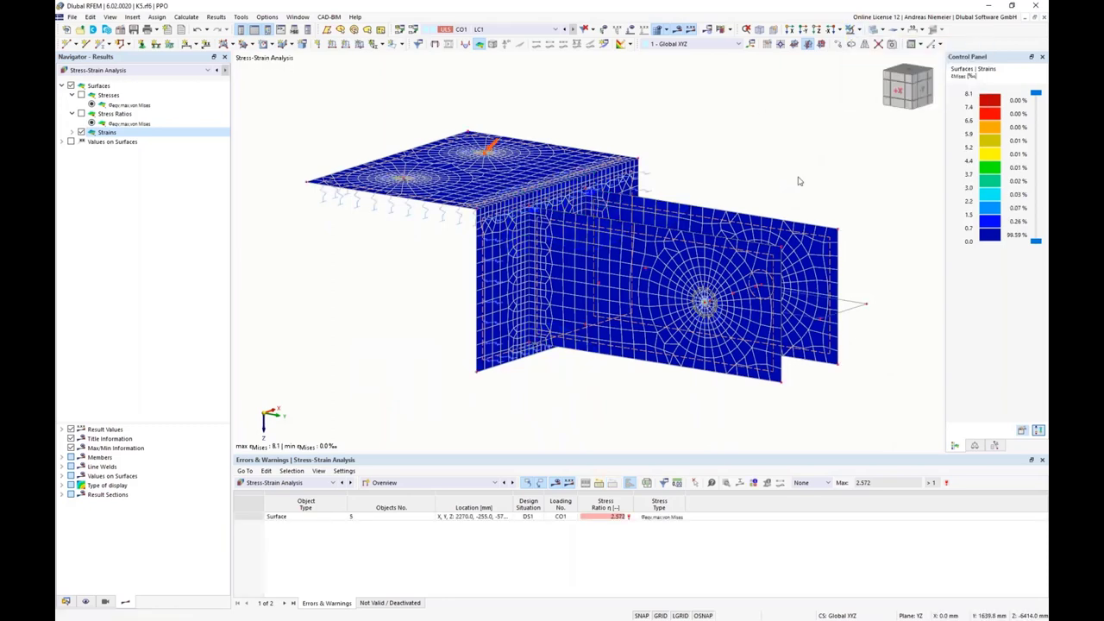
click(66, 602)
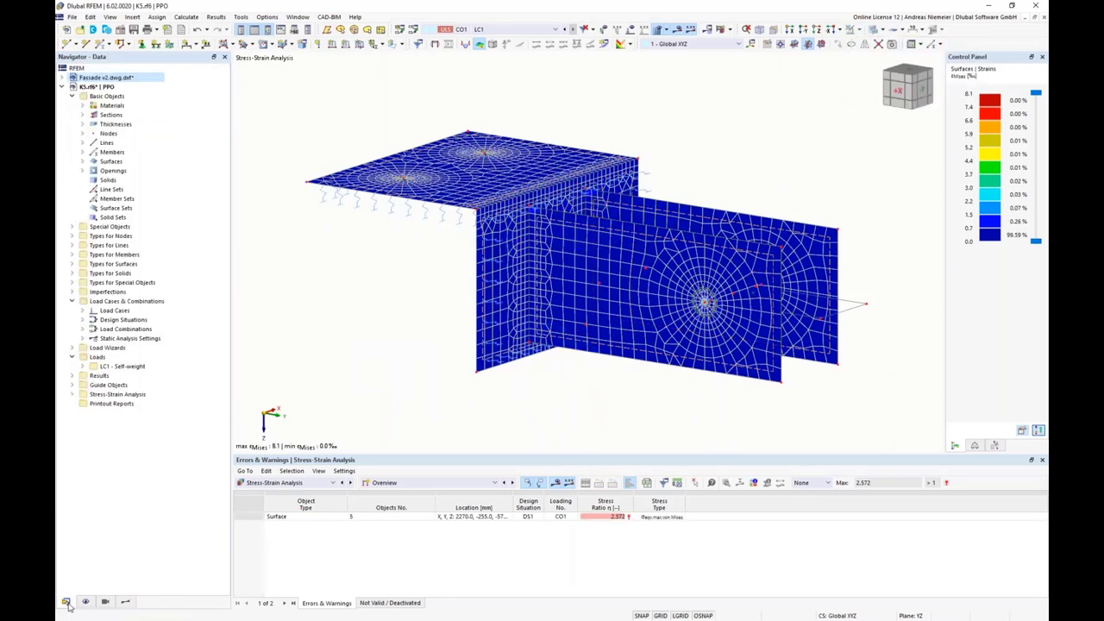
click(677, 32)
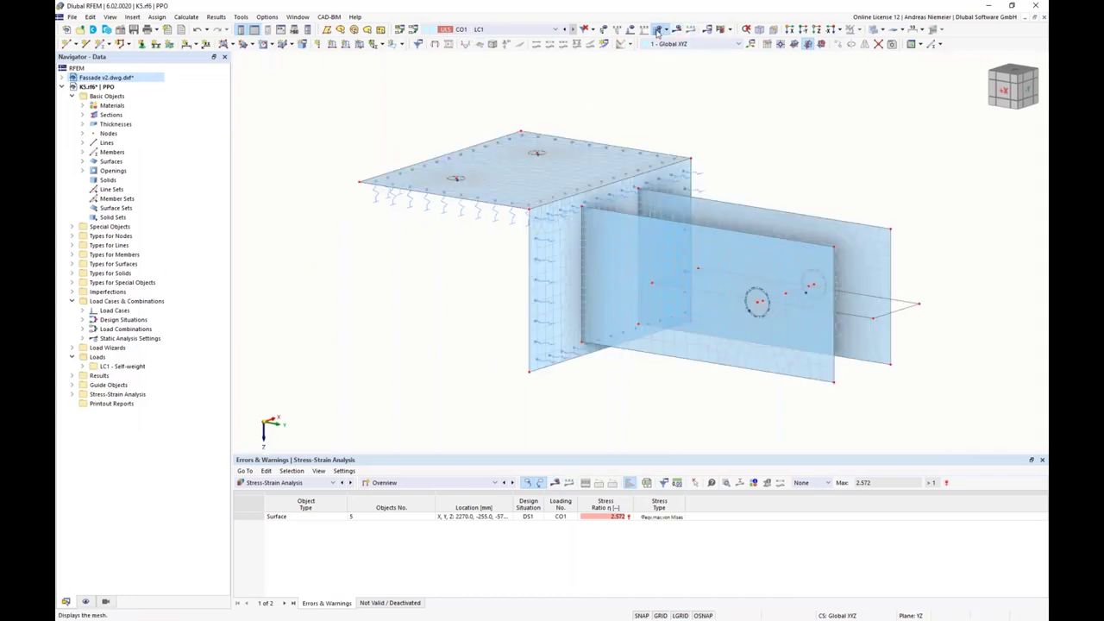
Start a new line welded joint definition and set its joint type to Tee Joint.
click(72, 246)
click(121, 282)
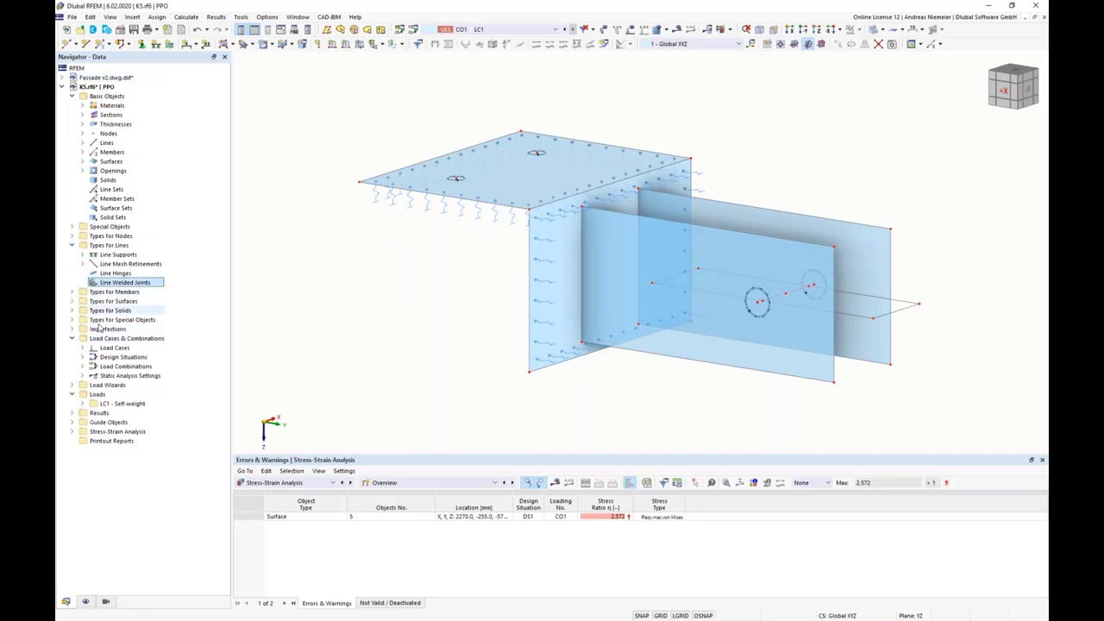
double_click(126, 285)
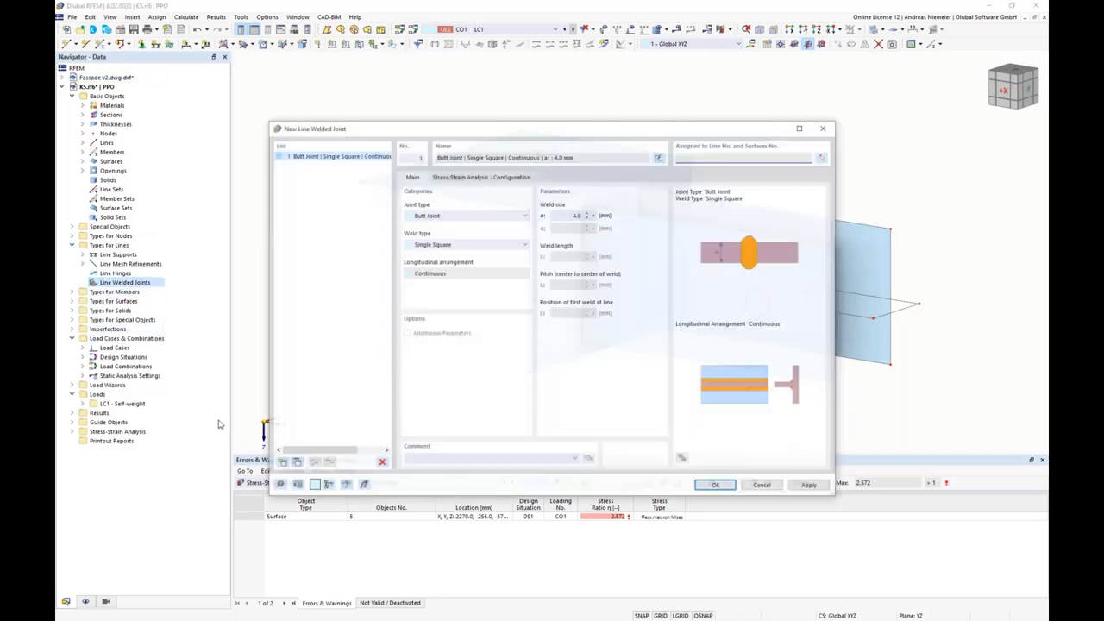
click(467, 215)
click(431, 223)
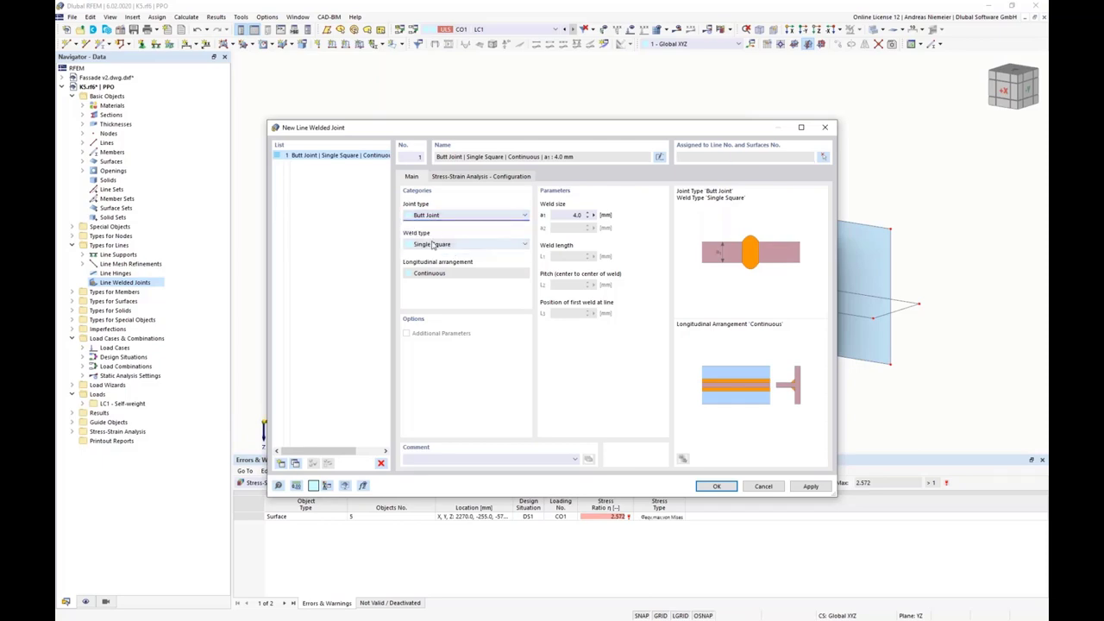
key(Down)
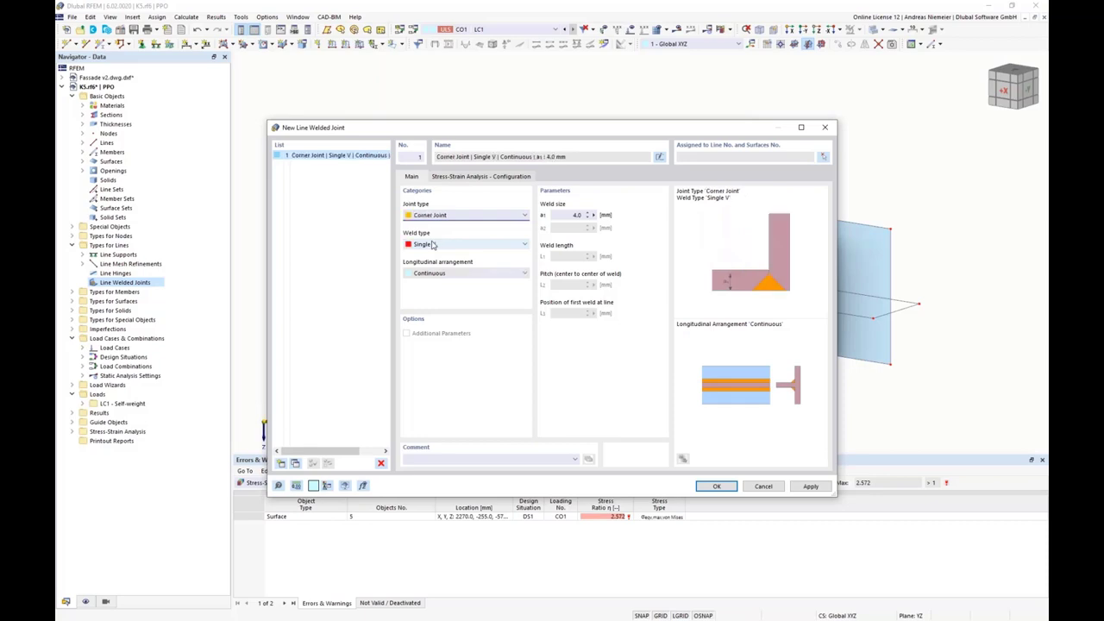
key(Down)
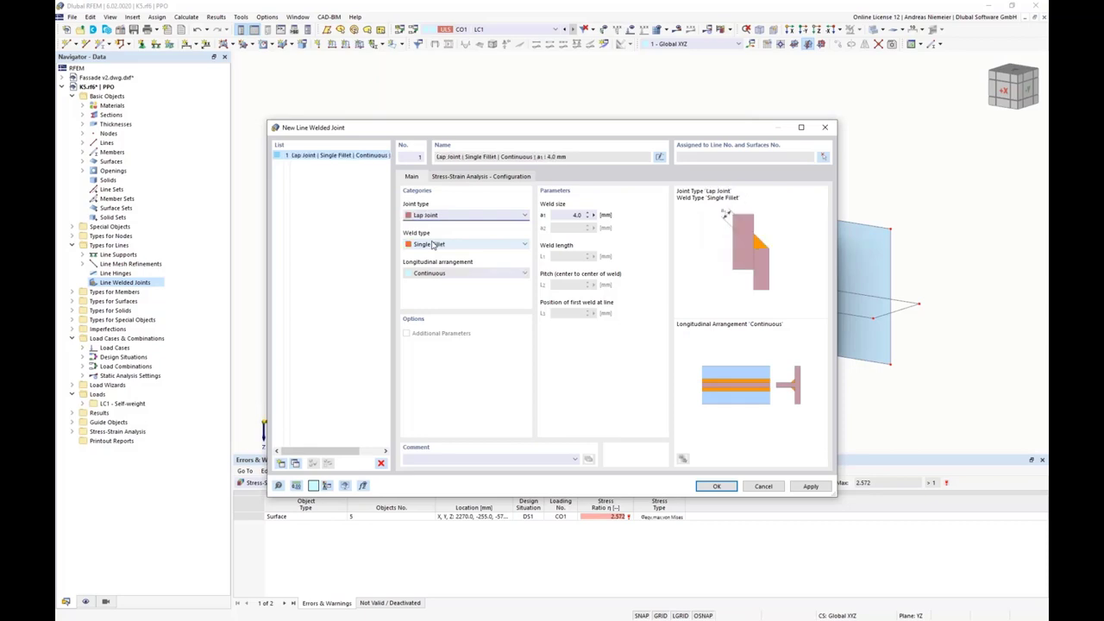
key(Down)
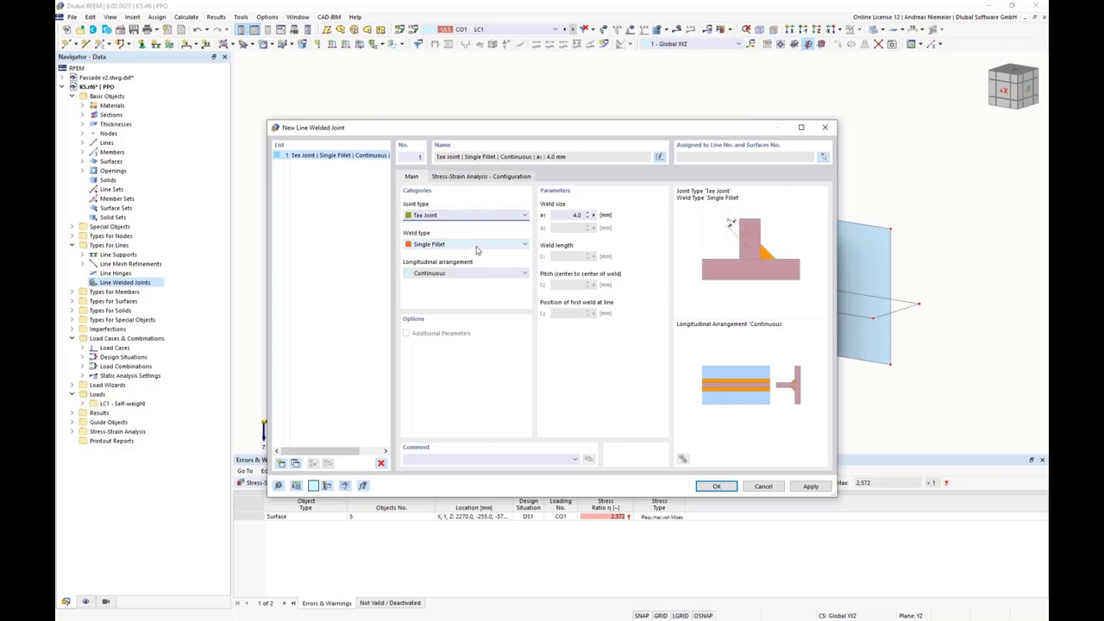
Set the tee joint's weld type to Double Fillet.
click(476, 246)
click(472, 263)
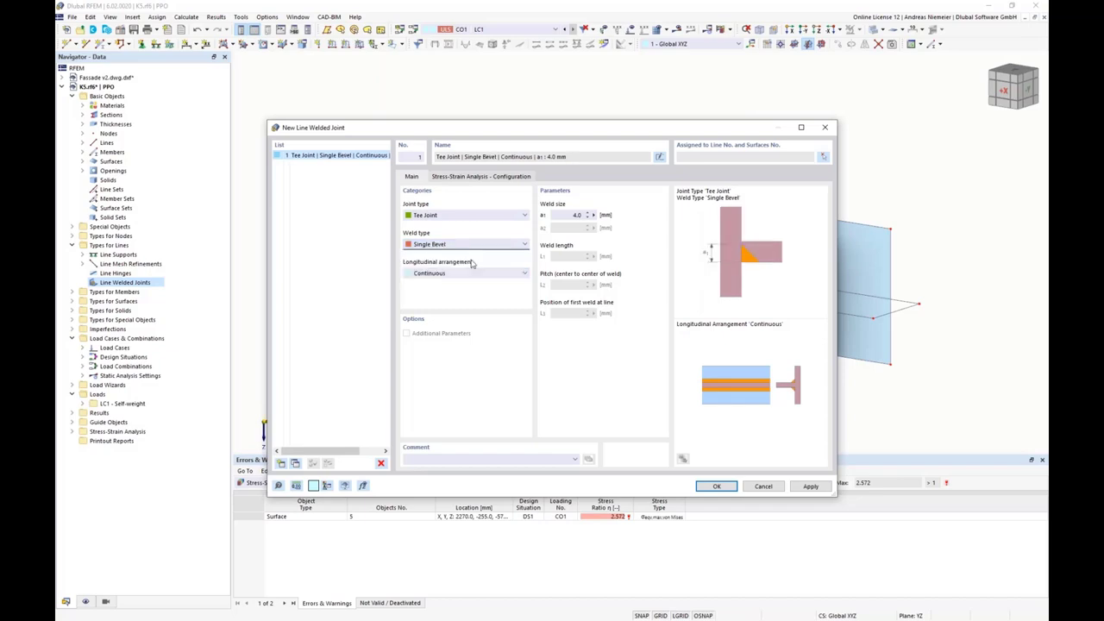
key(Down)
key(Down)
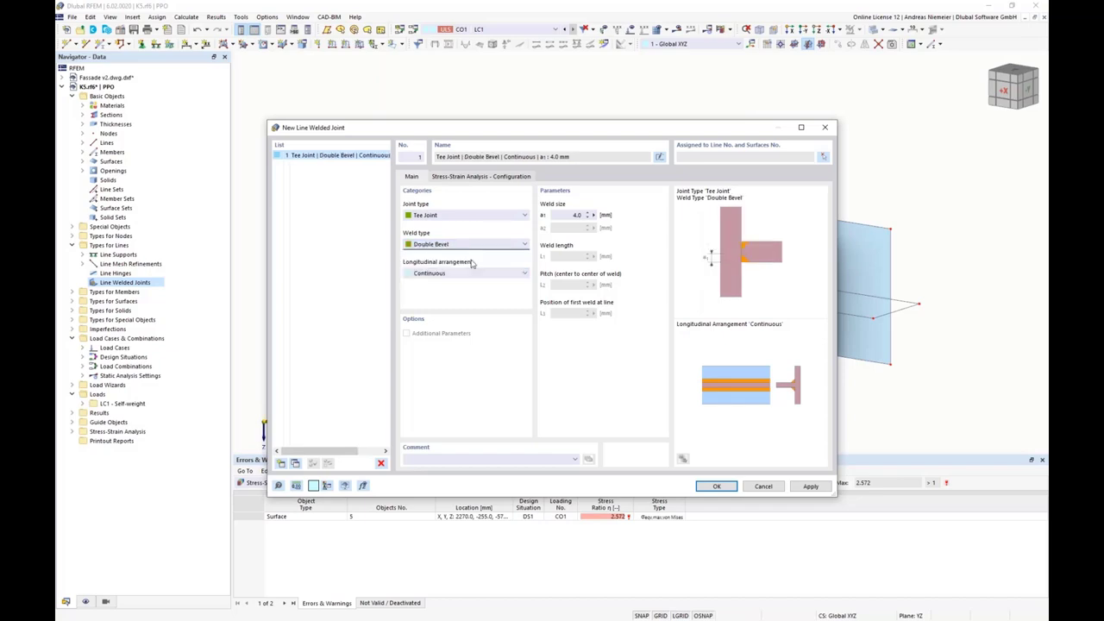
key(Down)
key(Down)
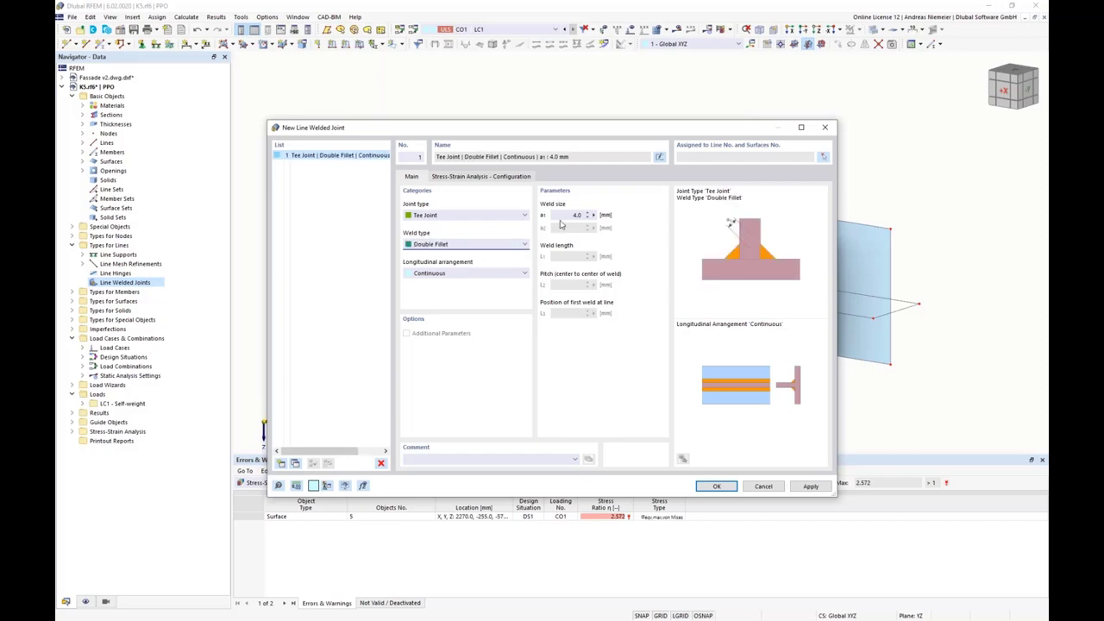
Assign the welded joint to line 20 with surfaces 2 and 3, and to line 18 with surfaces 1 and 3.
click(825, 157)
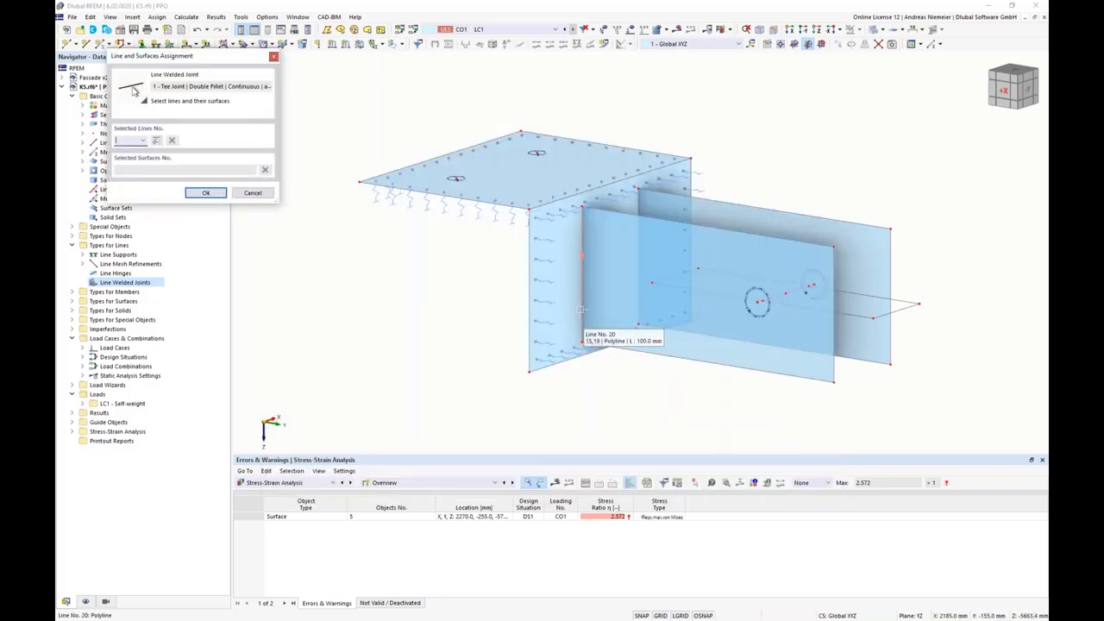
click(582, 308)
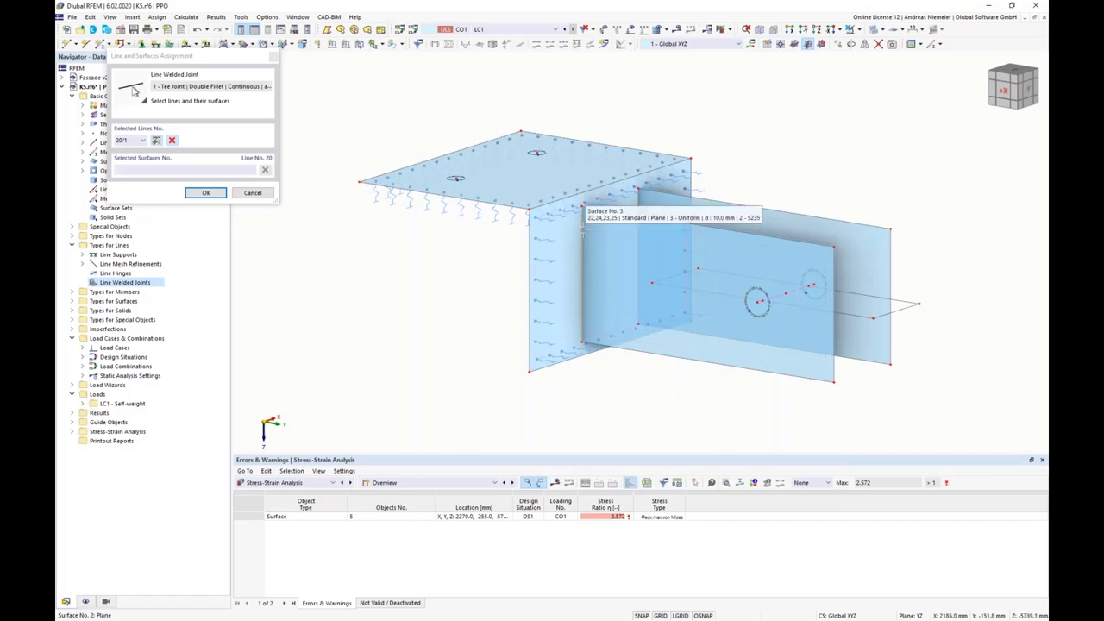
click(600, 253)
click(552, 266)
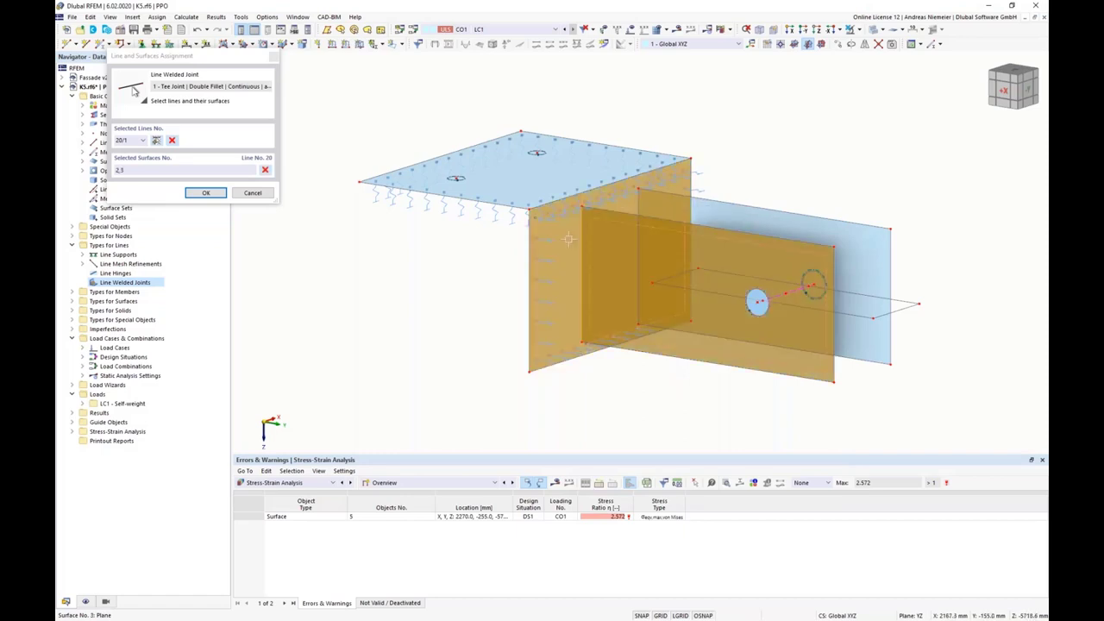
click(158, 141)
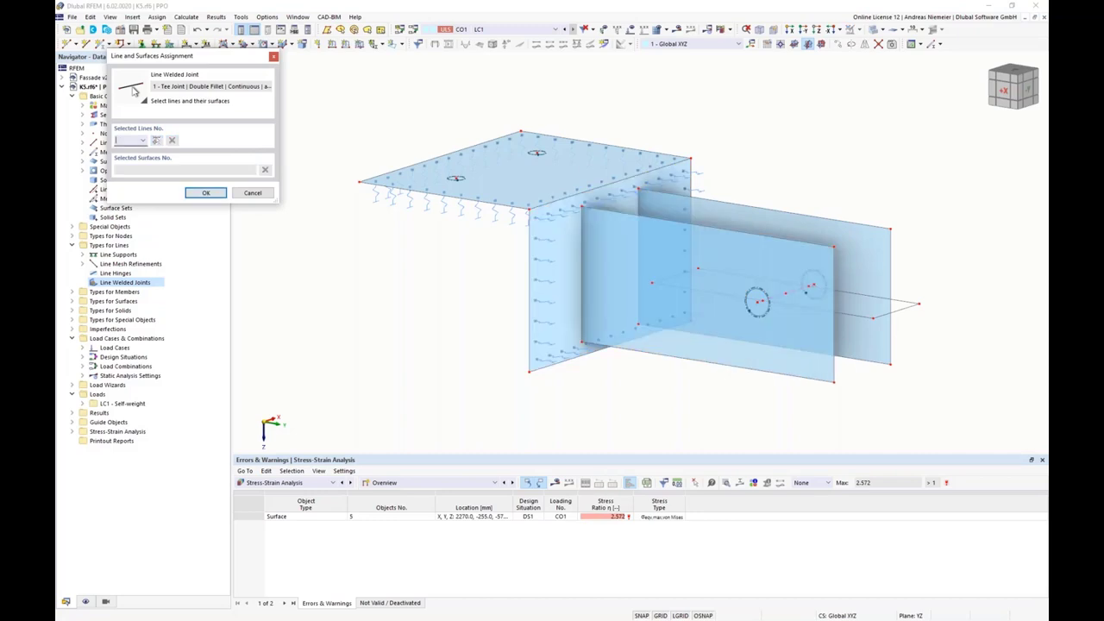
click(656, 205)
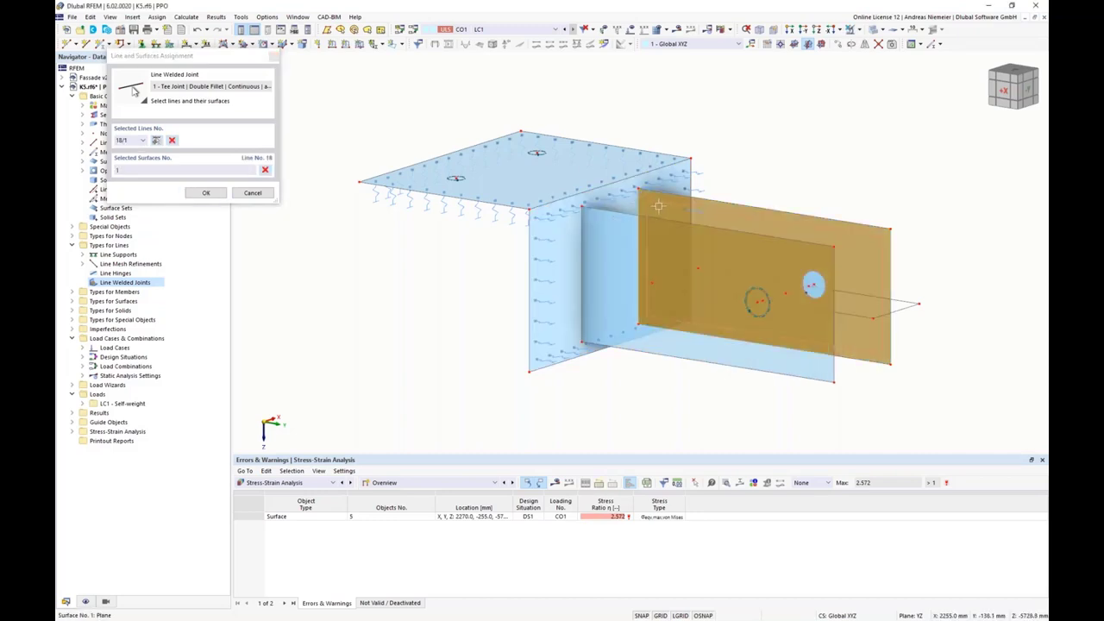
click(618, 201)
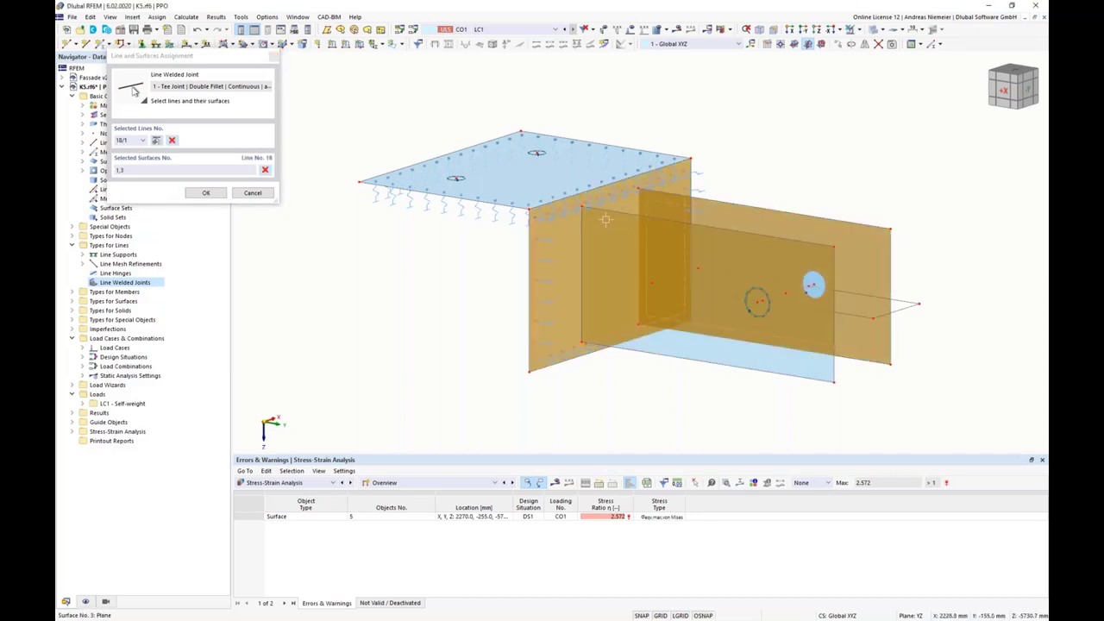
click(208, 192)
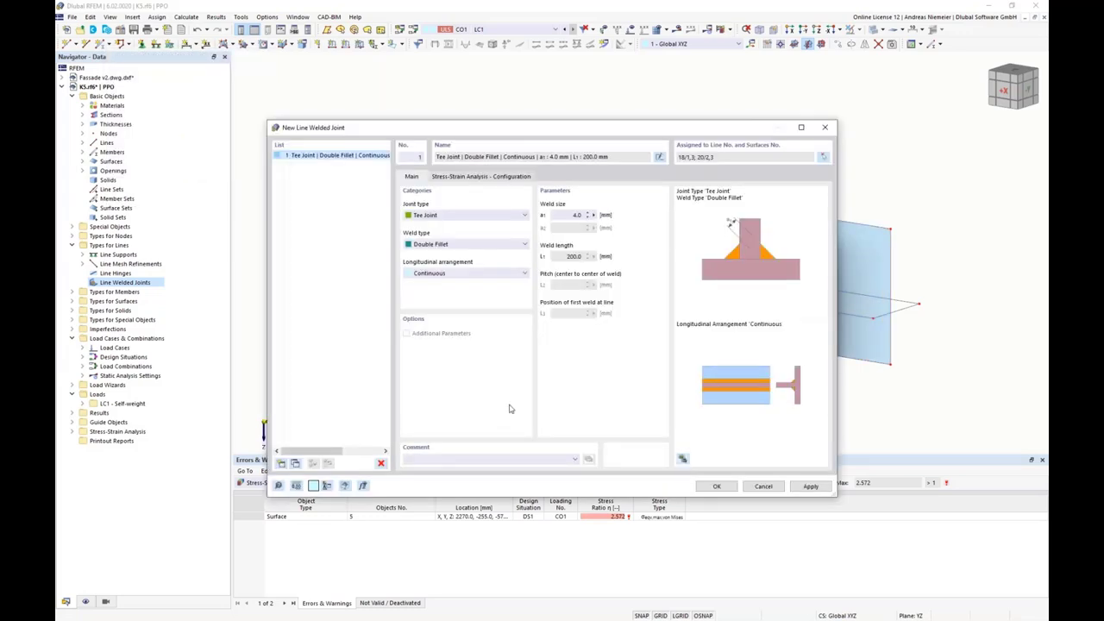
In the Default welded joint configuration, set all four load smoothings to None, fillet stress distribution to Simplified, and consider weld eccentricity.
click(497, 177)
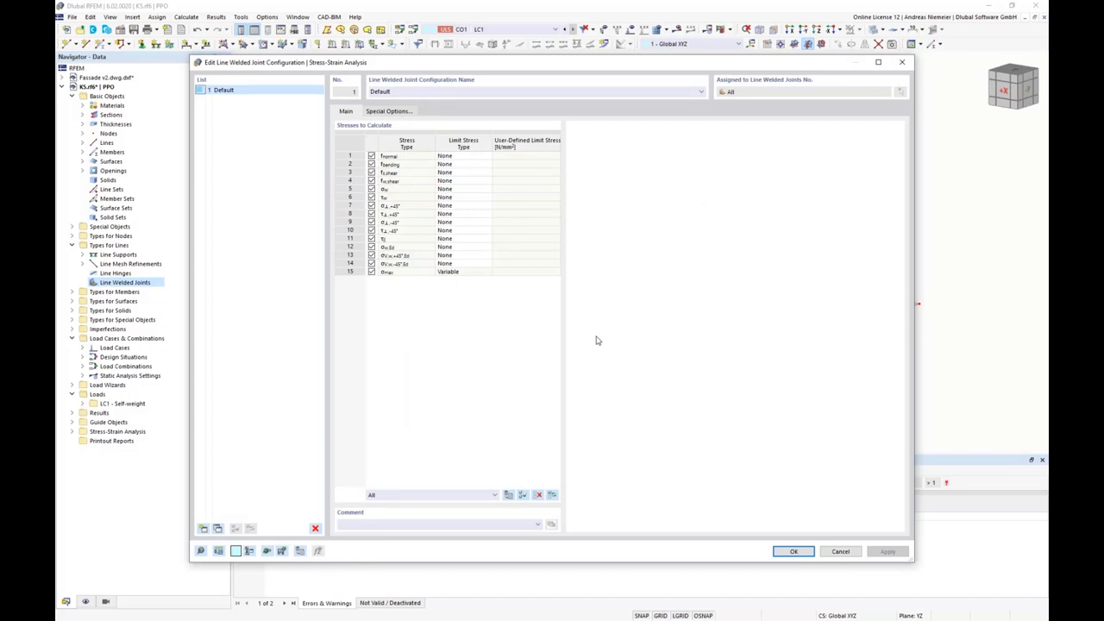
click(386, 113)
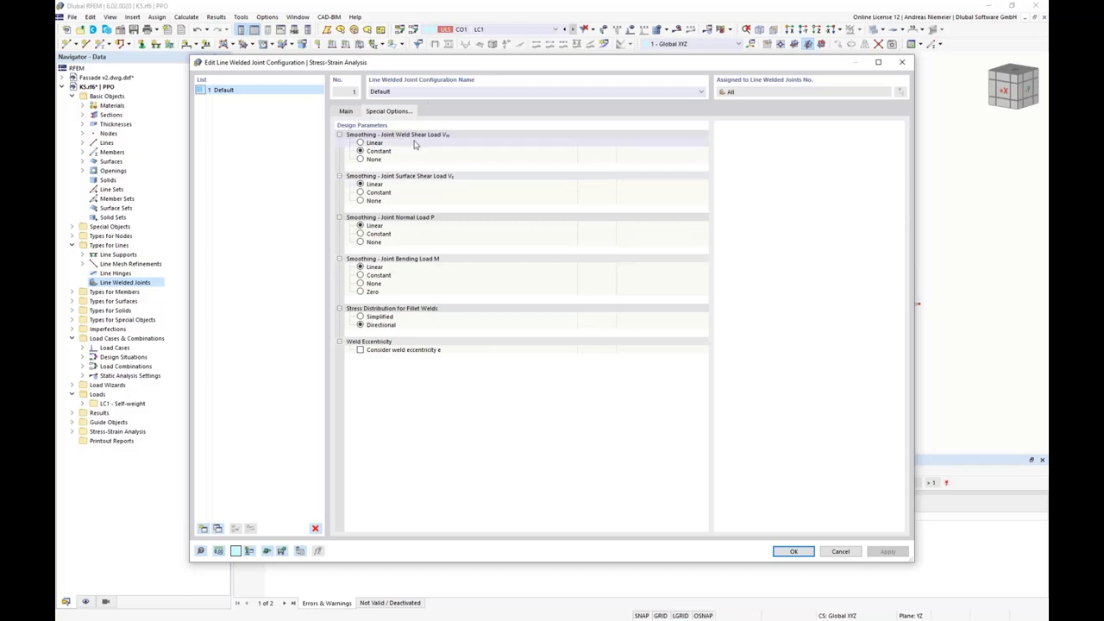
click(361, 160)
click(361, 200)
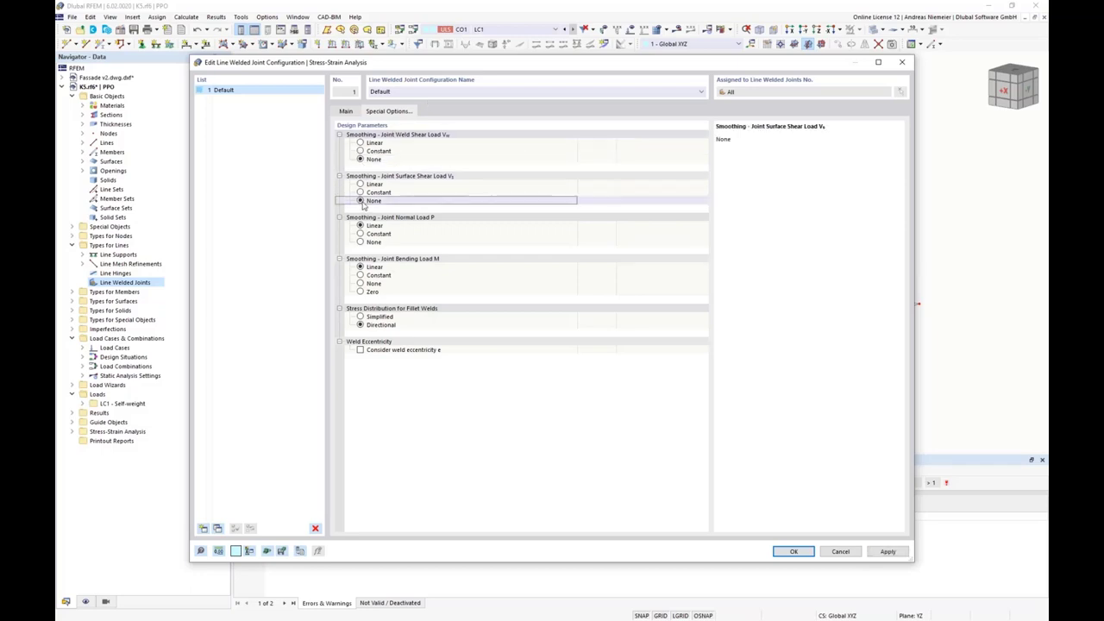
click(360, 242)
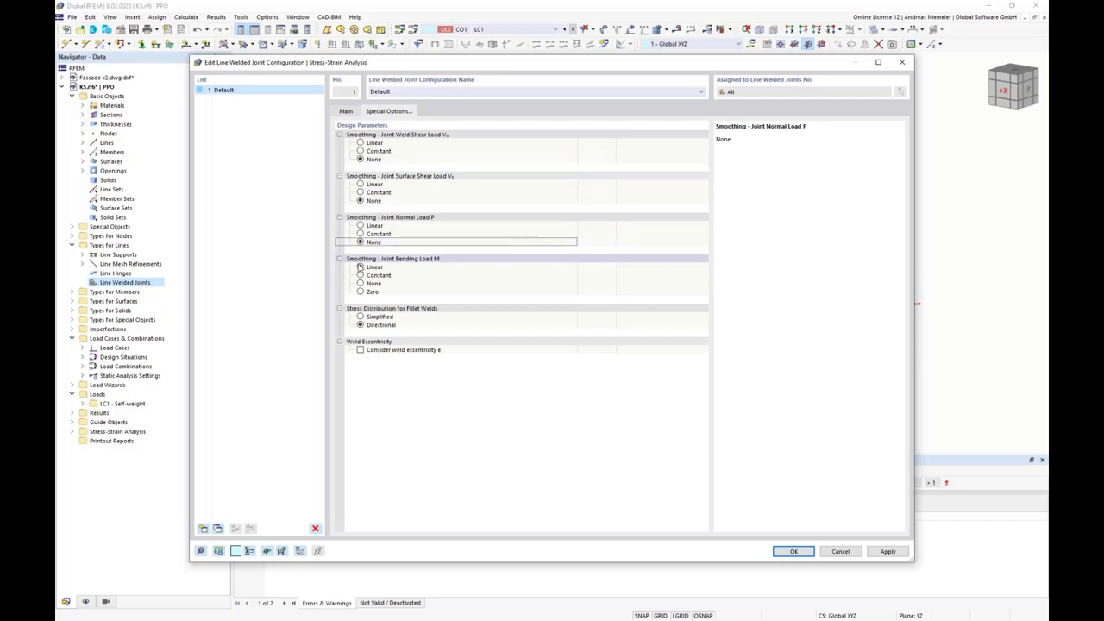
click(360, 283)
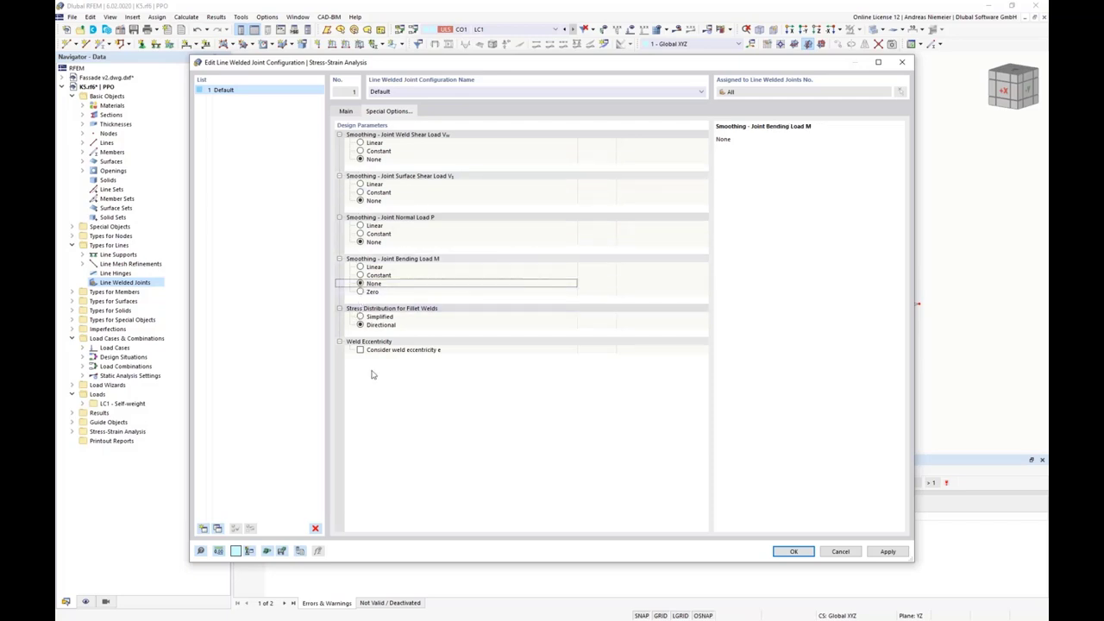
click(361, 316)
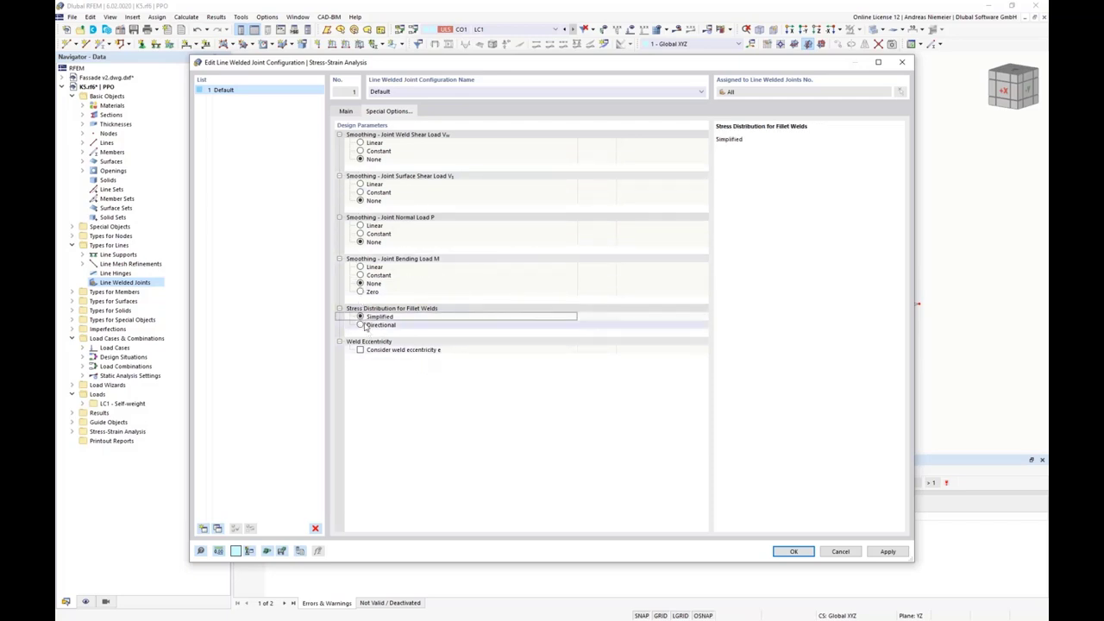
click(369, 354)
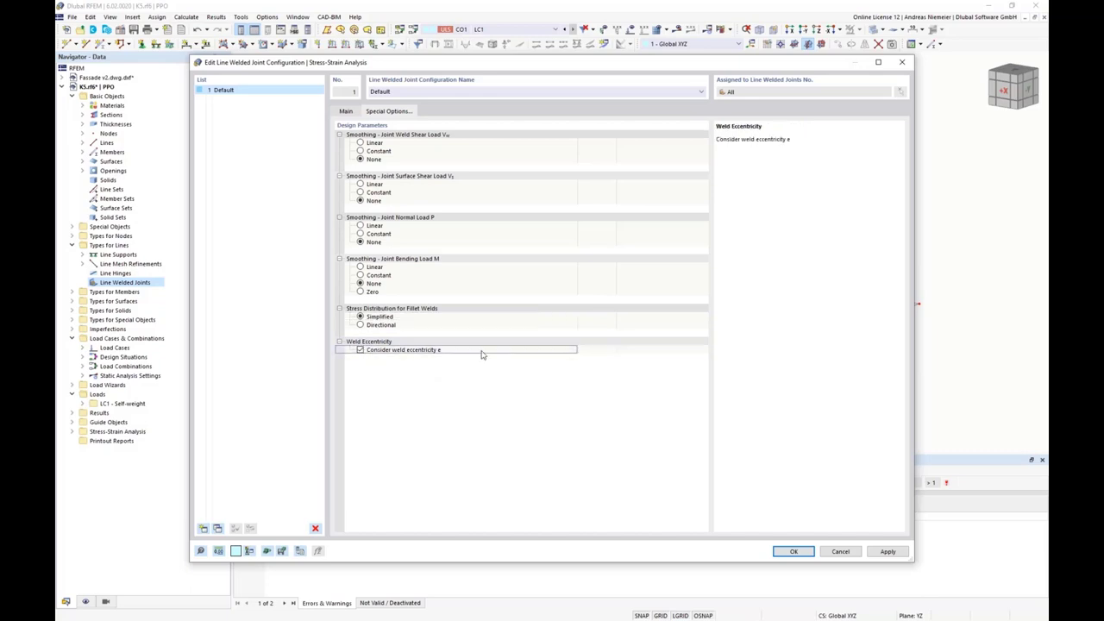
Review the weld stress formulas and give the resulting weld throat stress σw,Ed a user-defined limit of 208 N/mm².
click(346, 111)
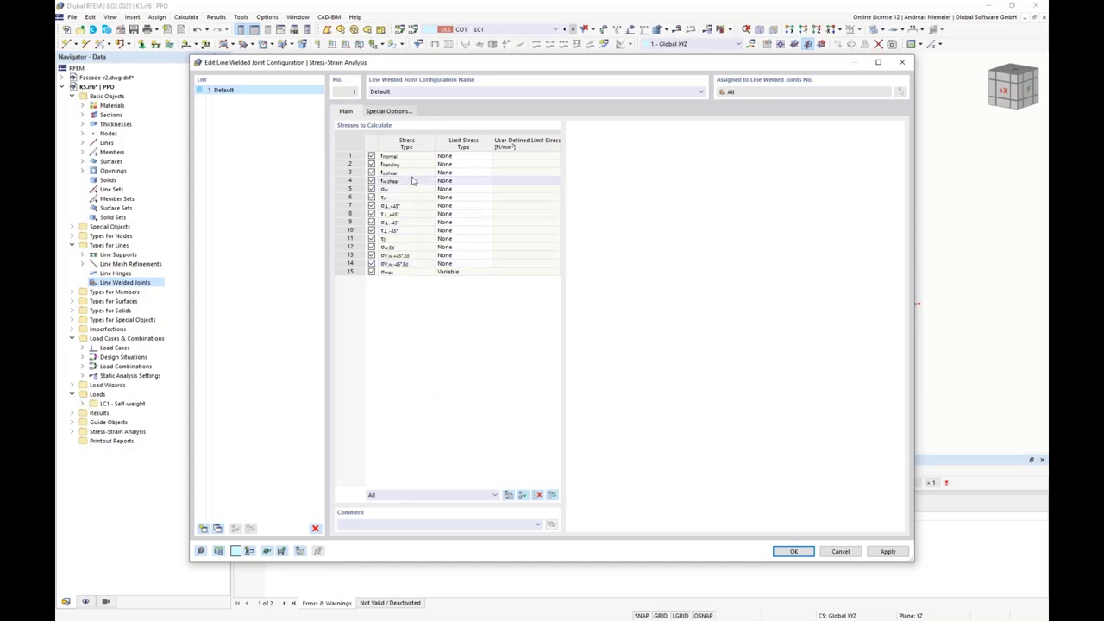
click(394, 156)
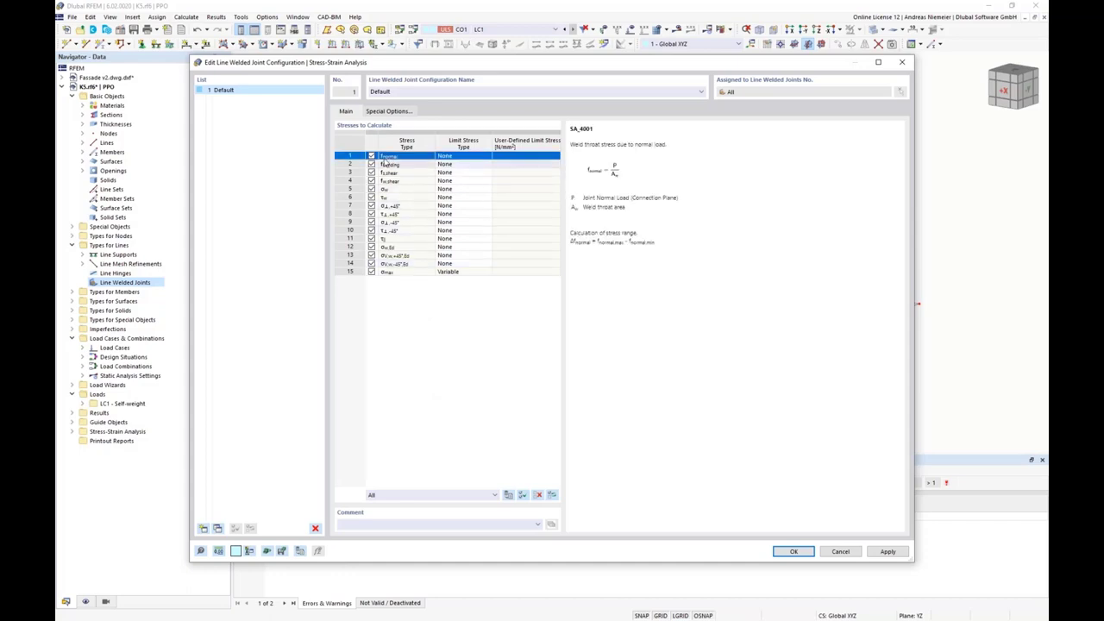
click(402, 164)
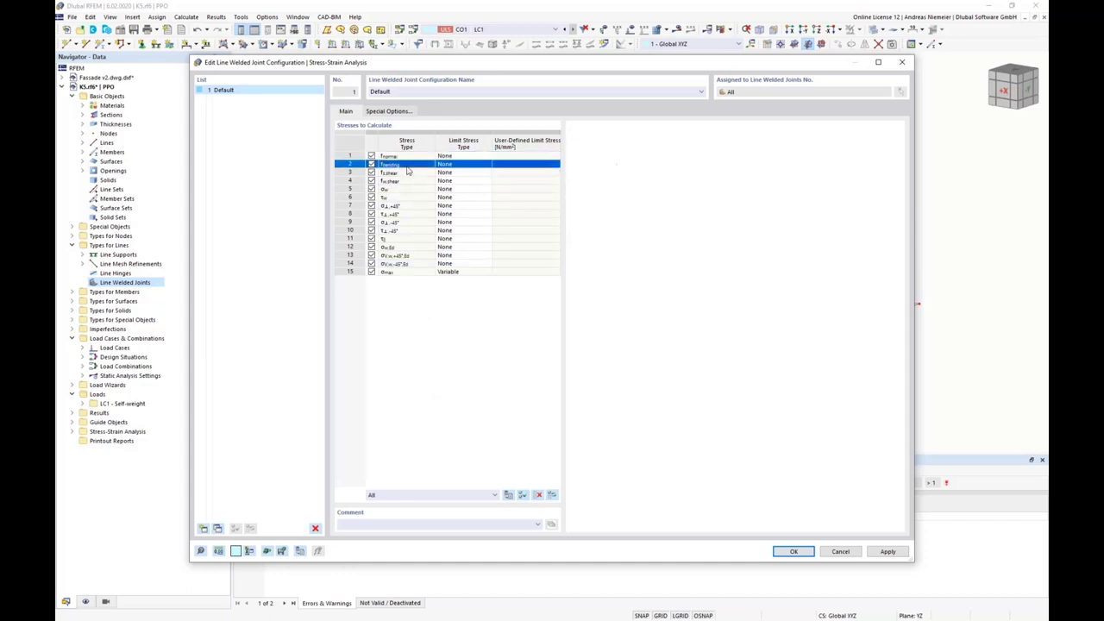
click(406, 173)
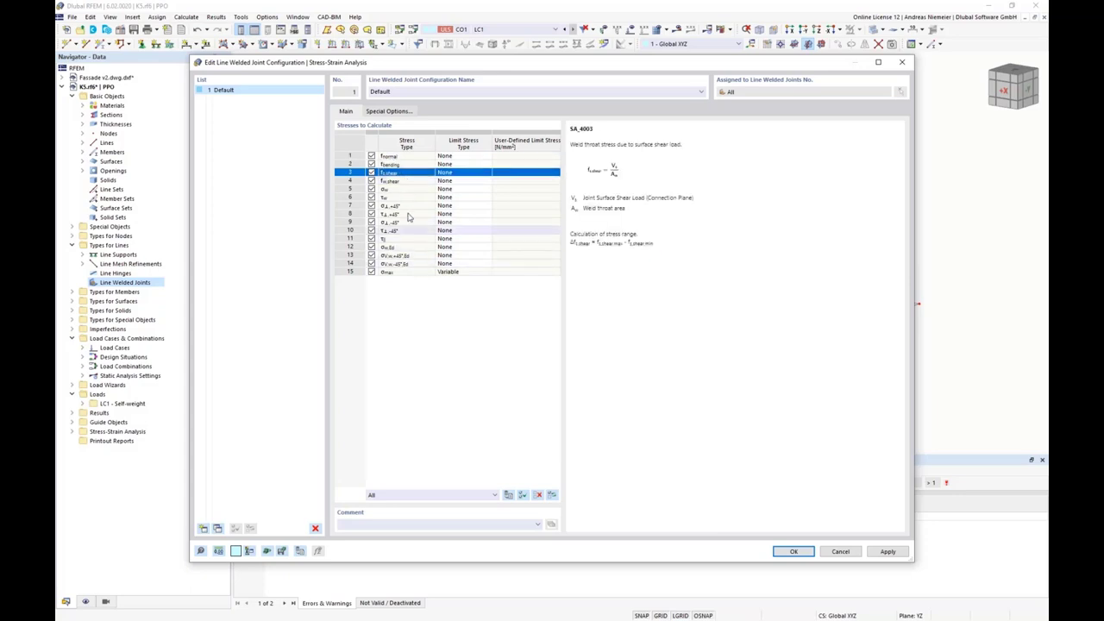
click(410, 181)
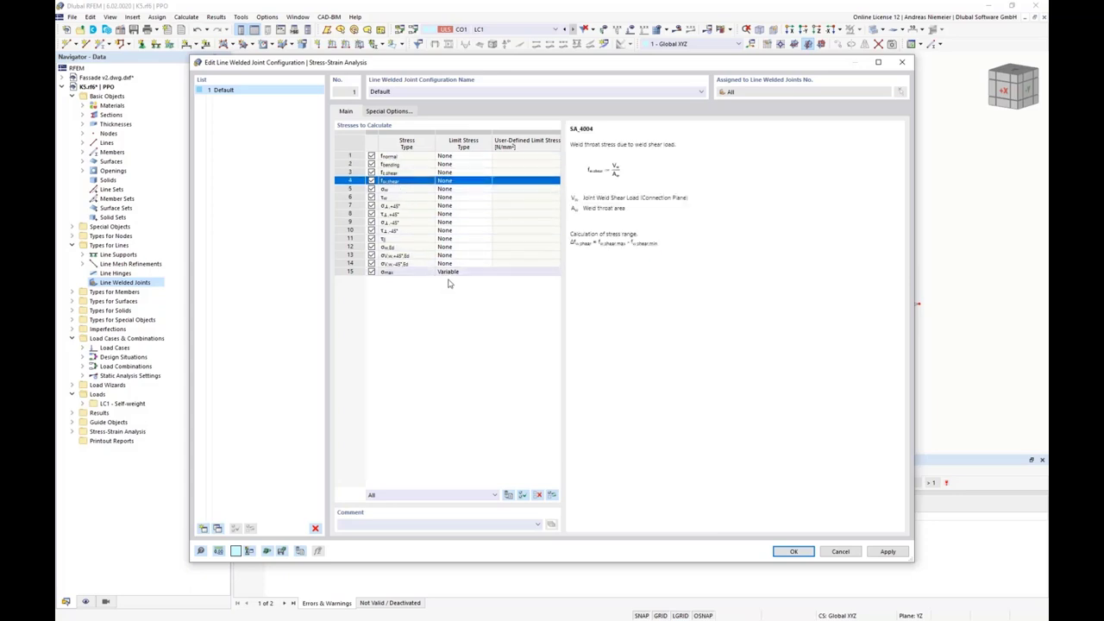
click(401, 247)
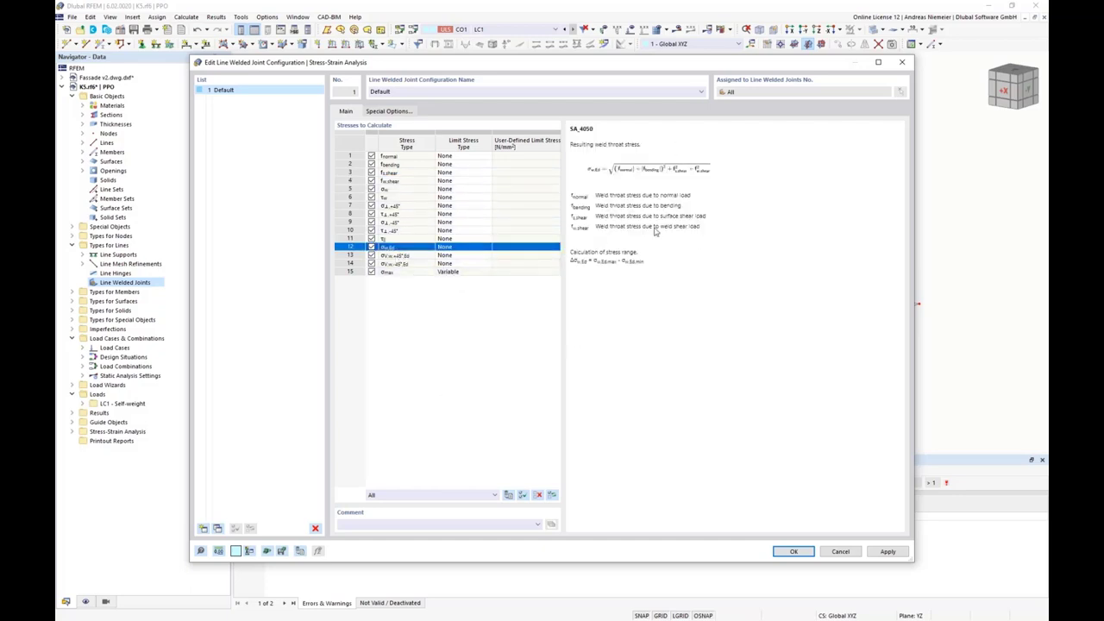
click(473, 249)
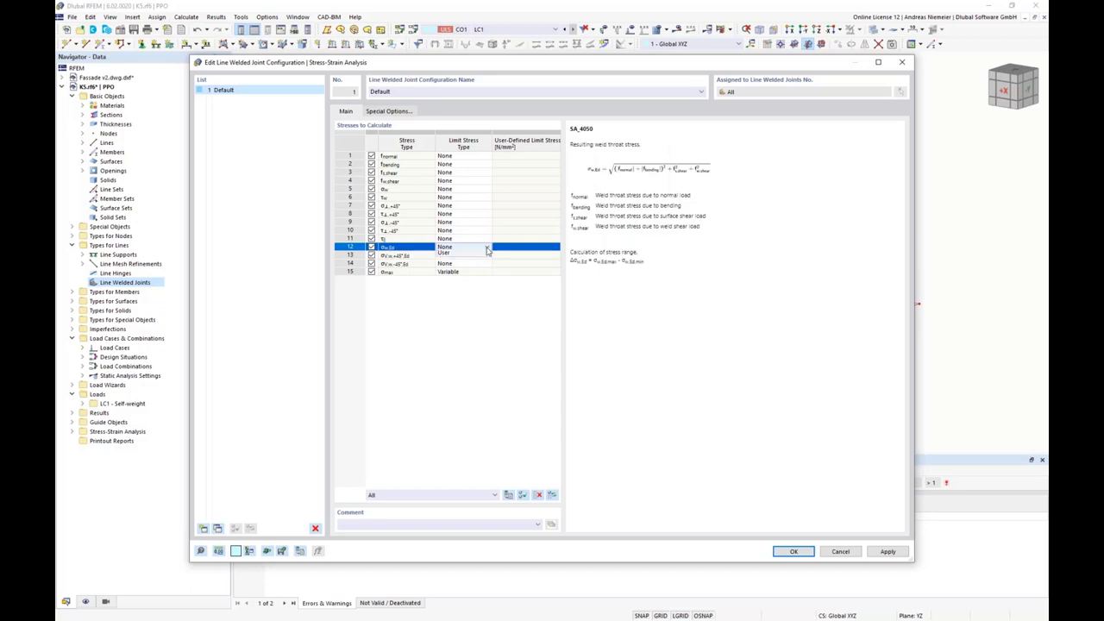
click(455, 265)
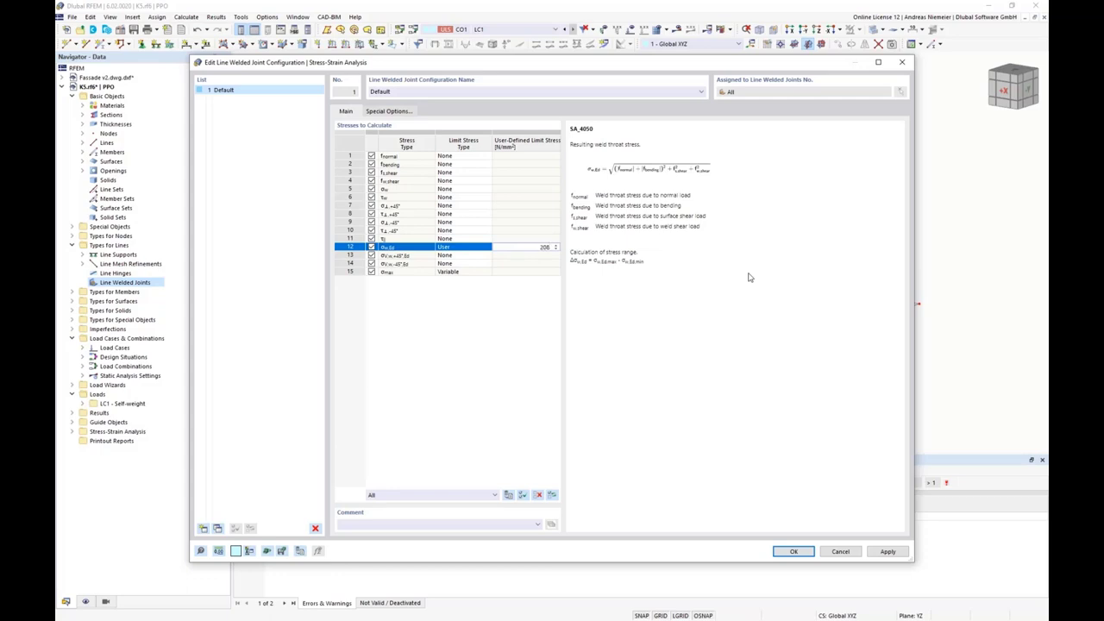
click(547, 247)
click(793, 551)
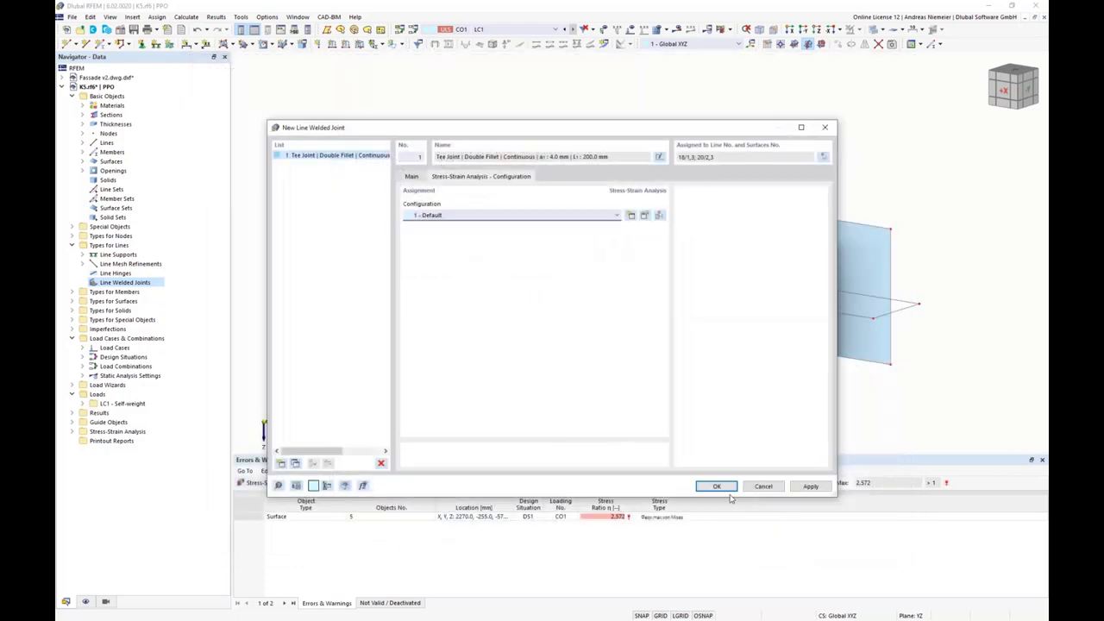
Create the line welded joint, accepting deletion of the existing results, and recalculate the stress-strain analysis.
click(716, 486)
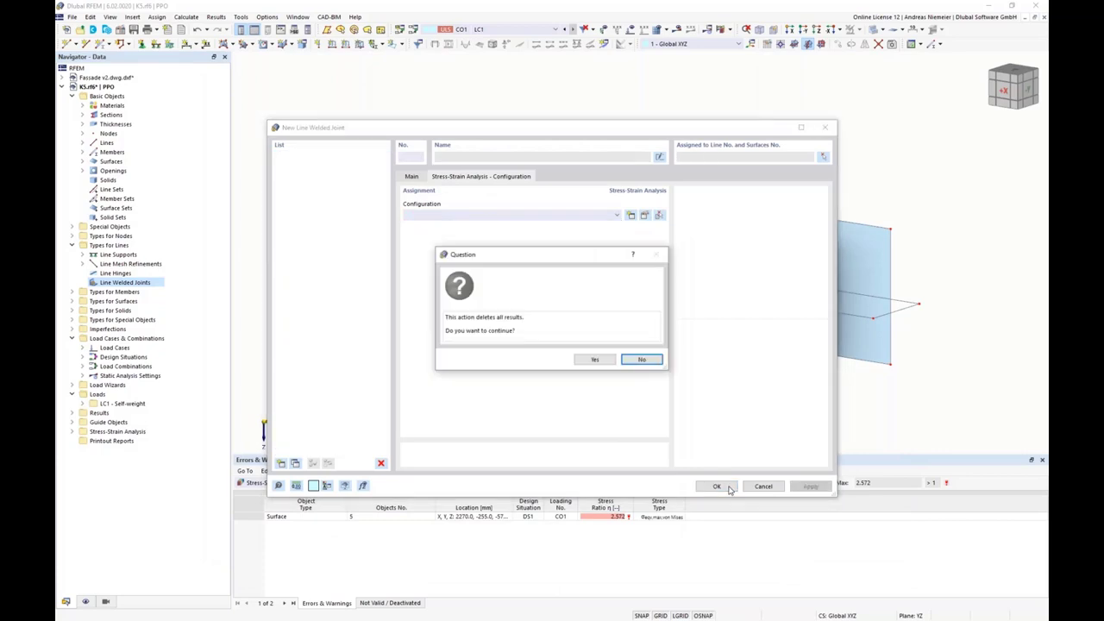
click(606, 363)
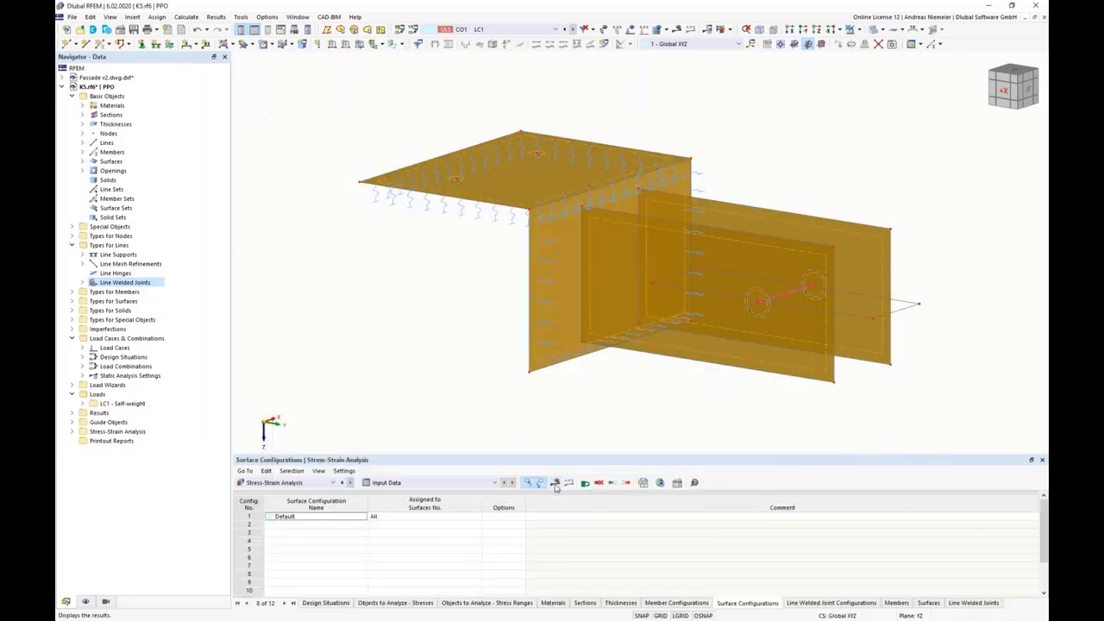
click(595, 360)
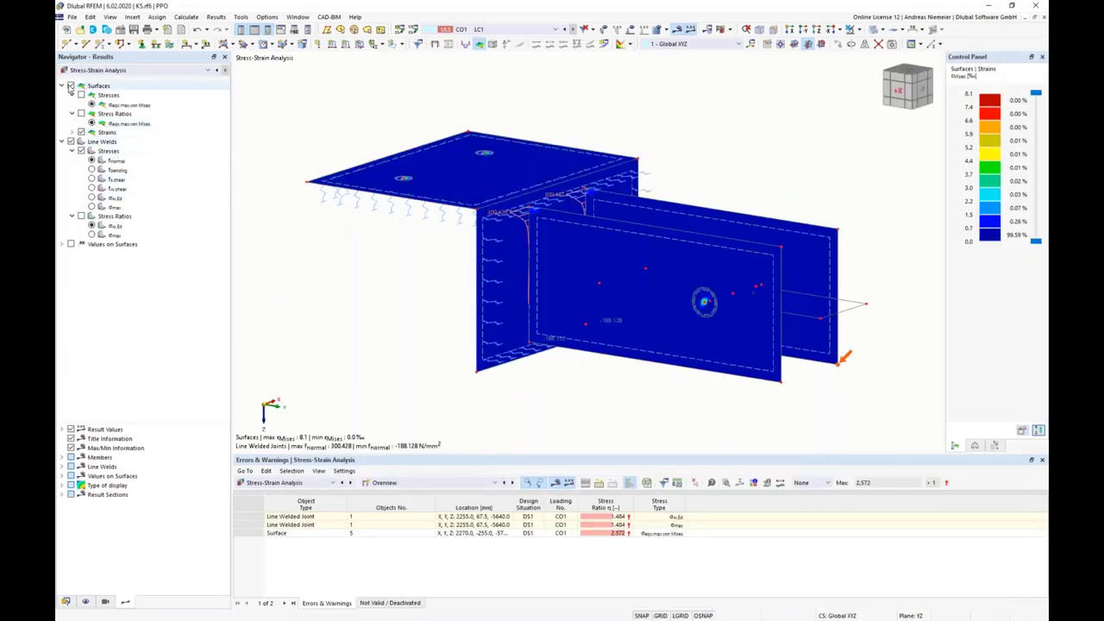
Hide the surface results and examine the line weld stresses f normal, f bending, fs,shear, fw,shear and σw,Ed along both fin plates.
click(71, 85)
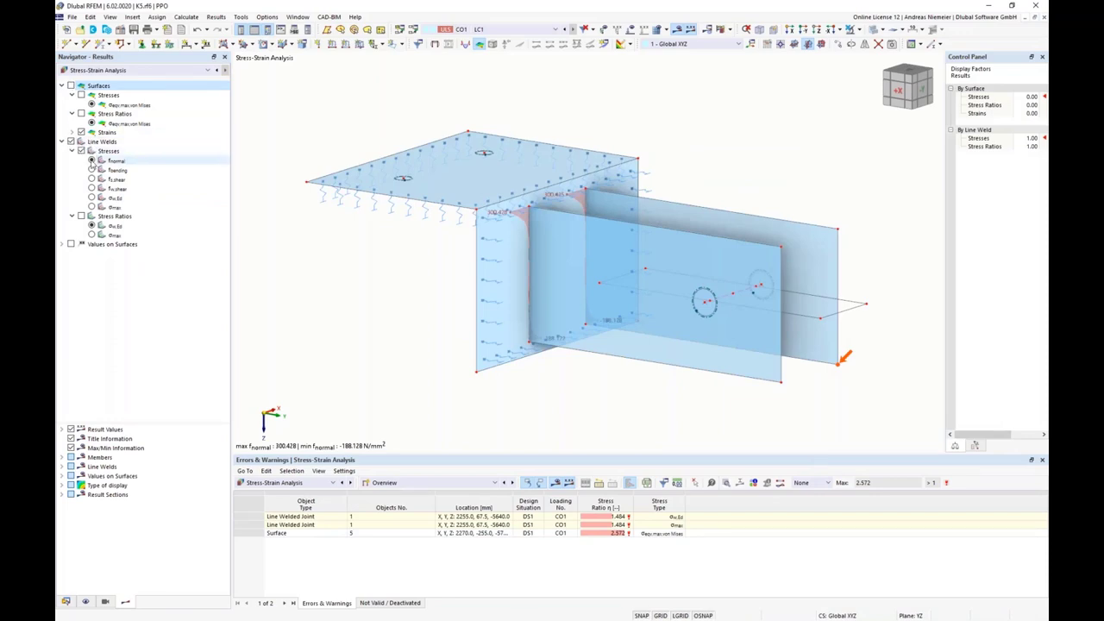
click(92, 161)
mouse_move(392, 264)
ctrl+middle_down()
mouse_move(368, 264)
mouse_move(379, 264)
ctrl+middle_up()
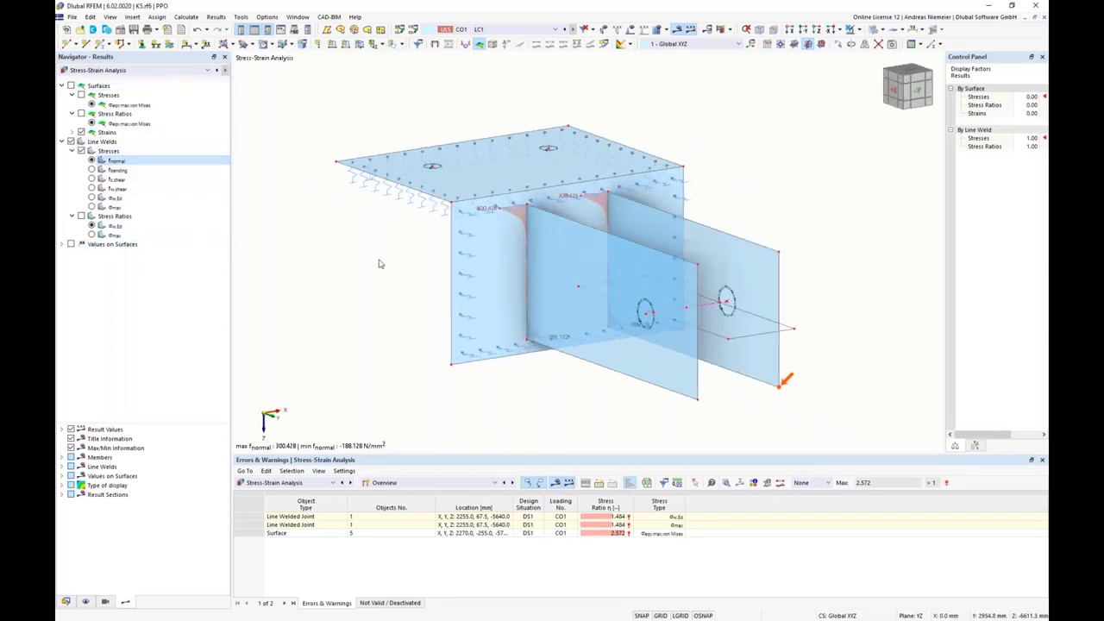
scroll(379, 264, up, 3)
click(92, 170)
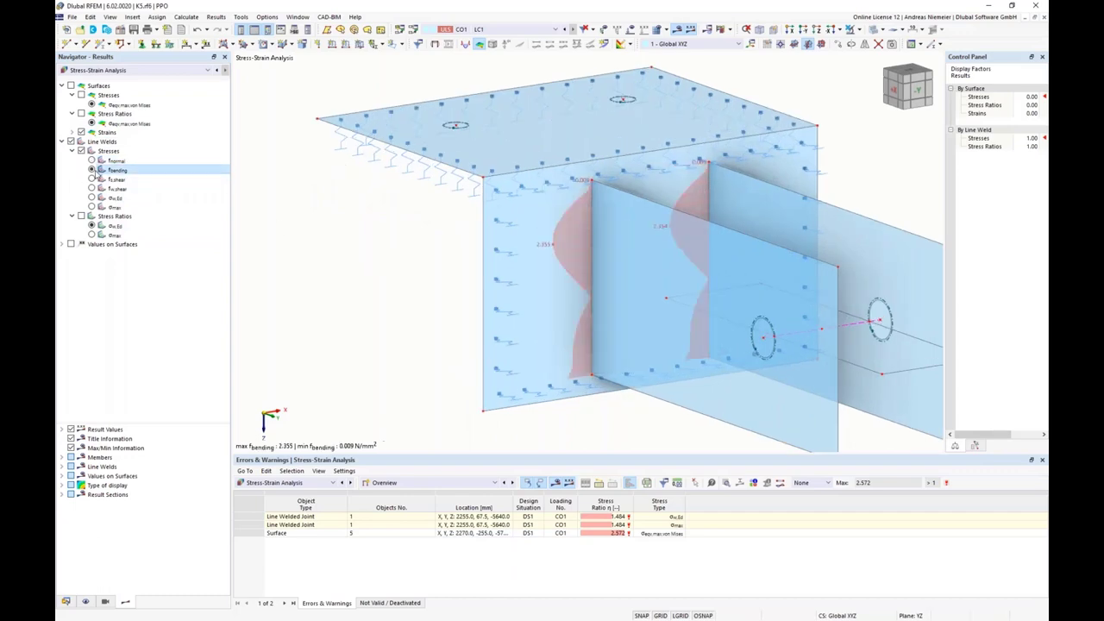
click(93, 178)
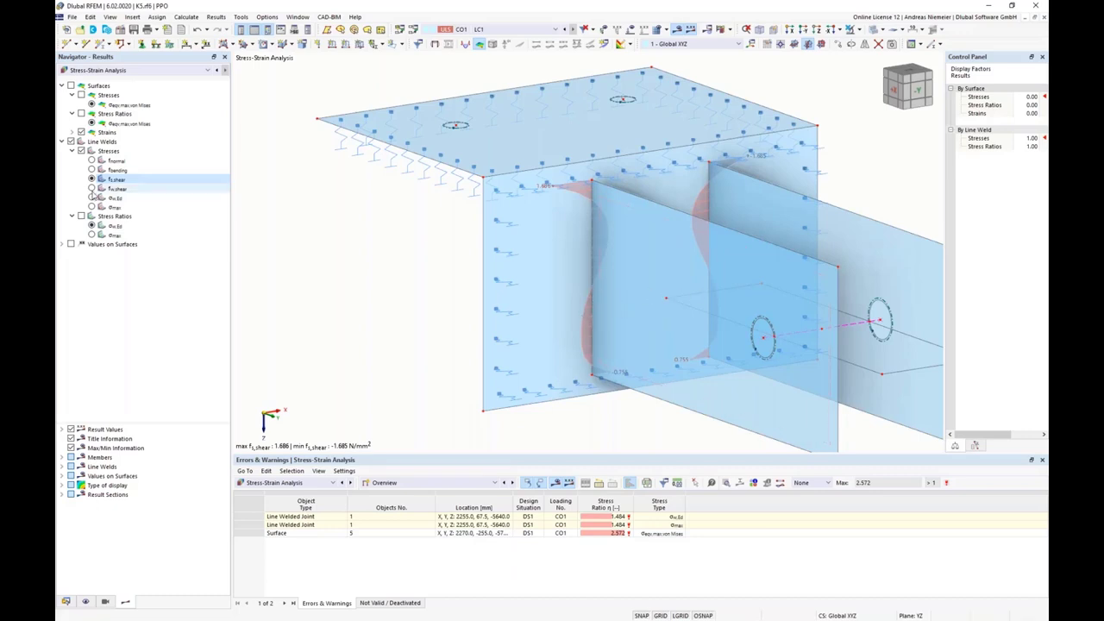
click(92, 188)
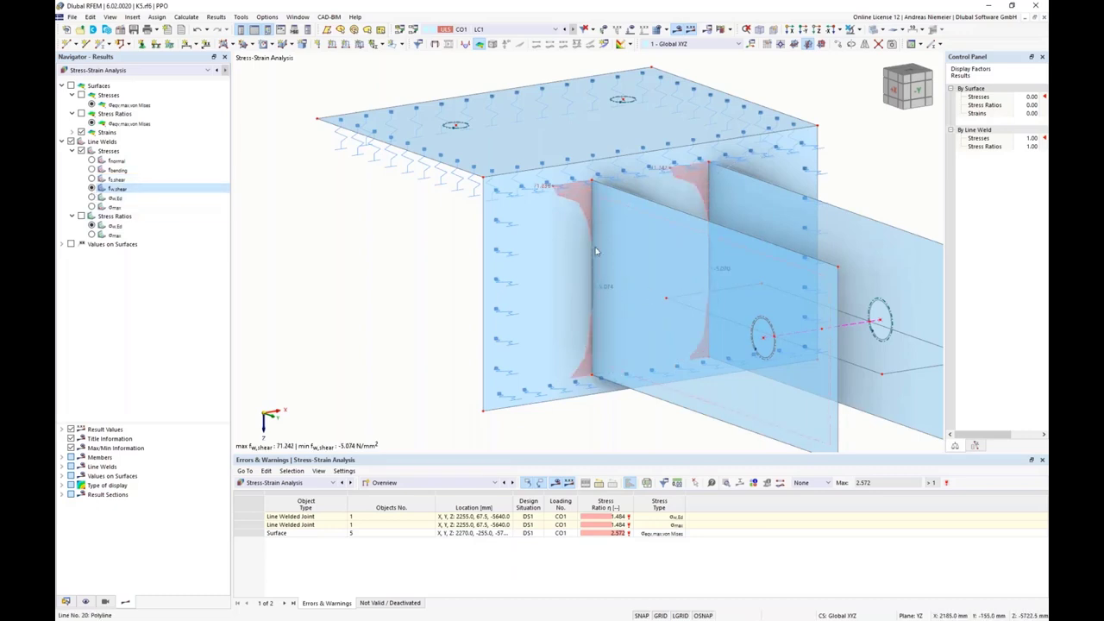
click(92, 198)
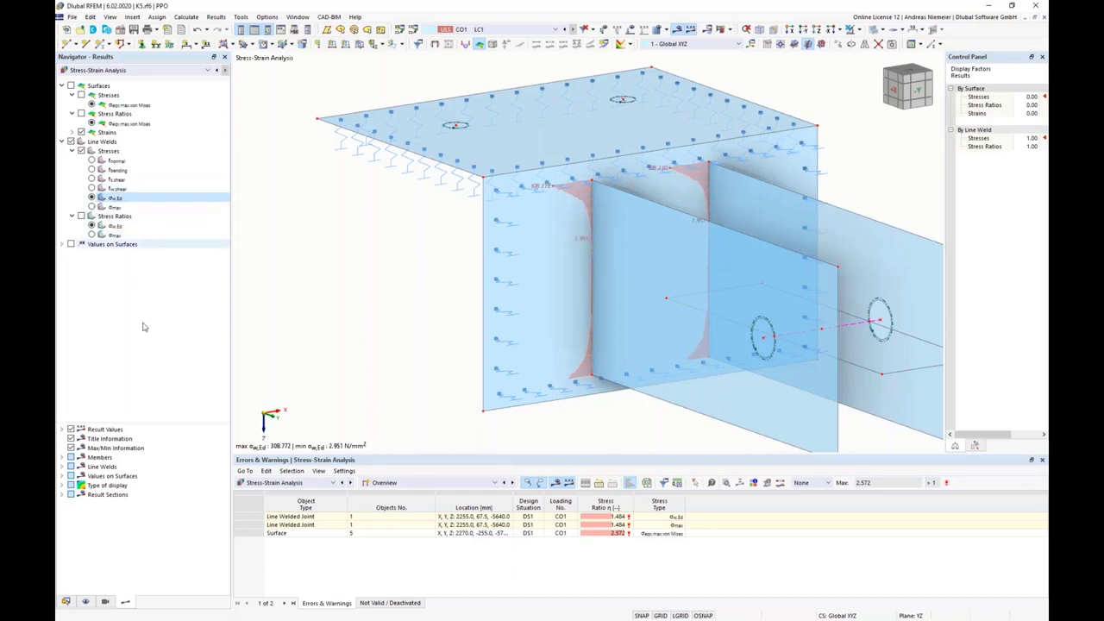
Display the line weld stress ratios for σw,Ed and examine them at the upper ends of both fin plates.
click(81, 216)
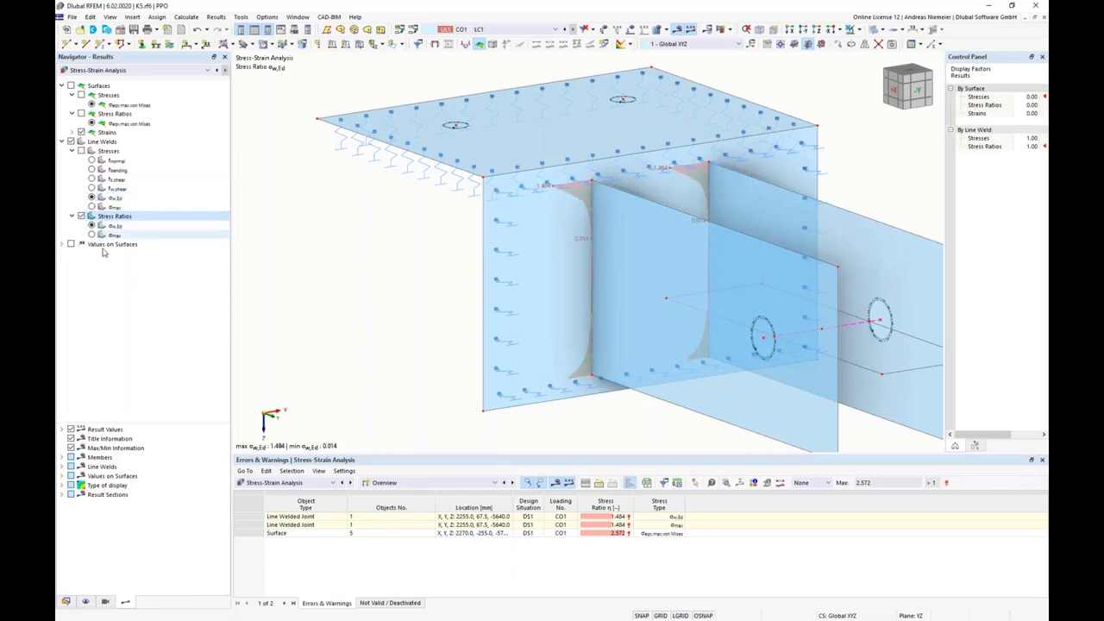
scroll(593, 396, up, 1)
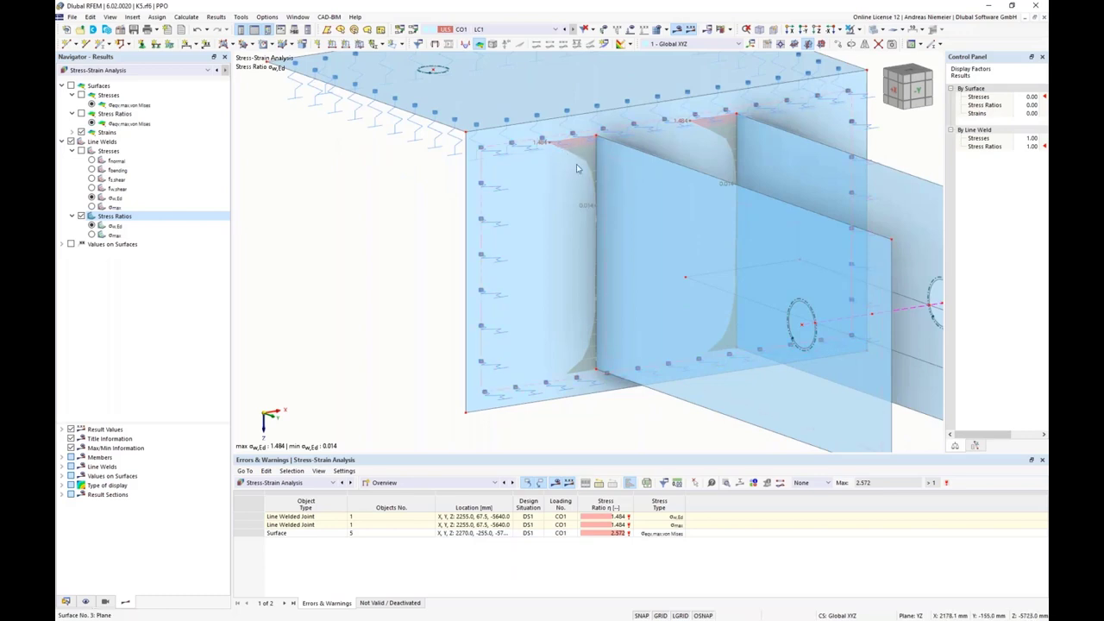
scroll(590, 158, up, 2)
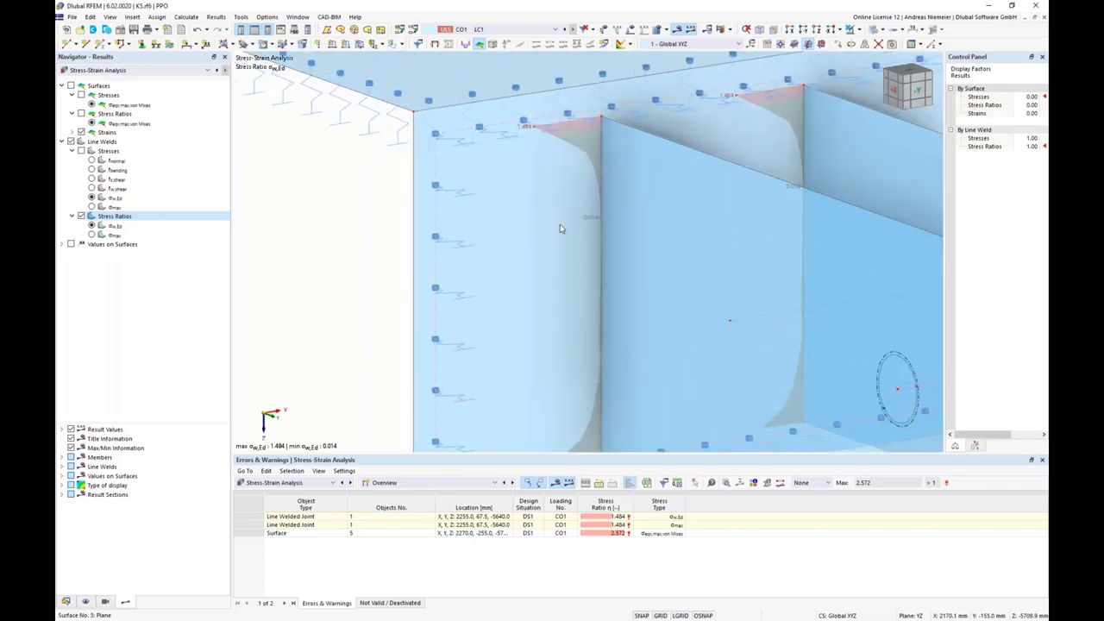
scroll(560, 254, down, 3)
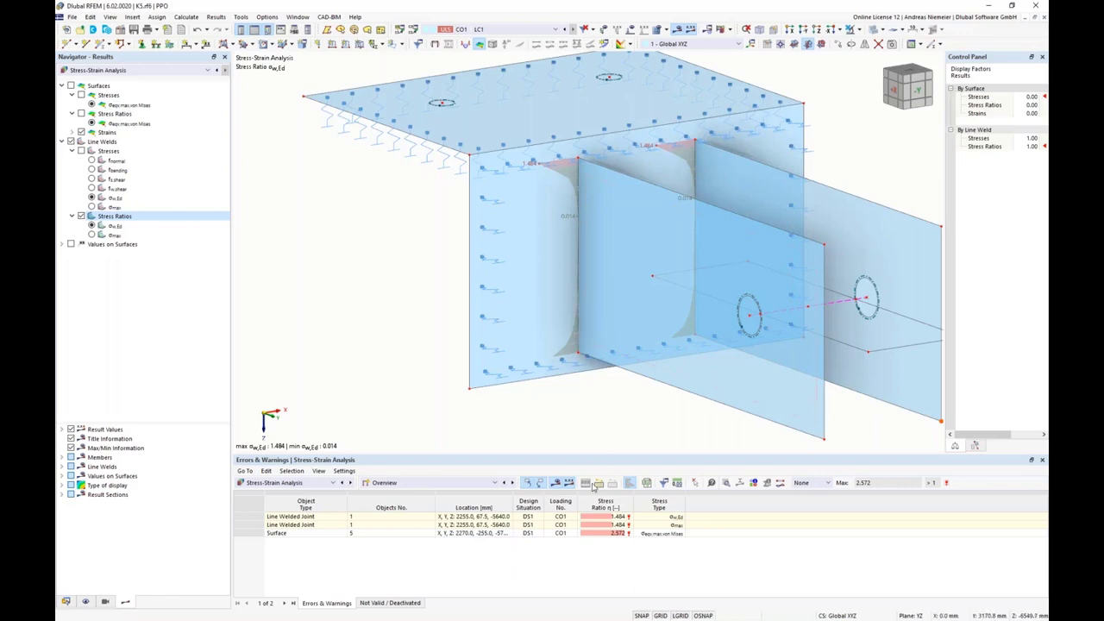
In the Default line welded joint configuration, set normal load smoothing to Linear and both shear and bending load smoothings to Constant, accept results deletion, and recalculate.
click(424, 484)
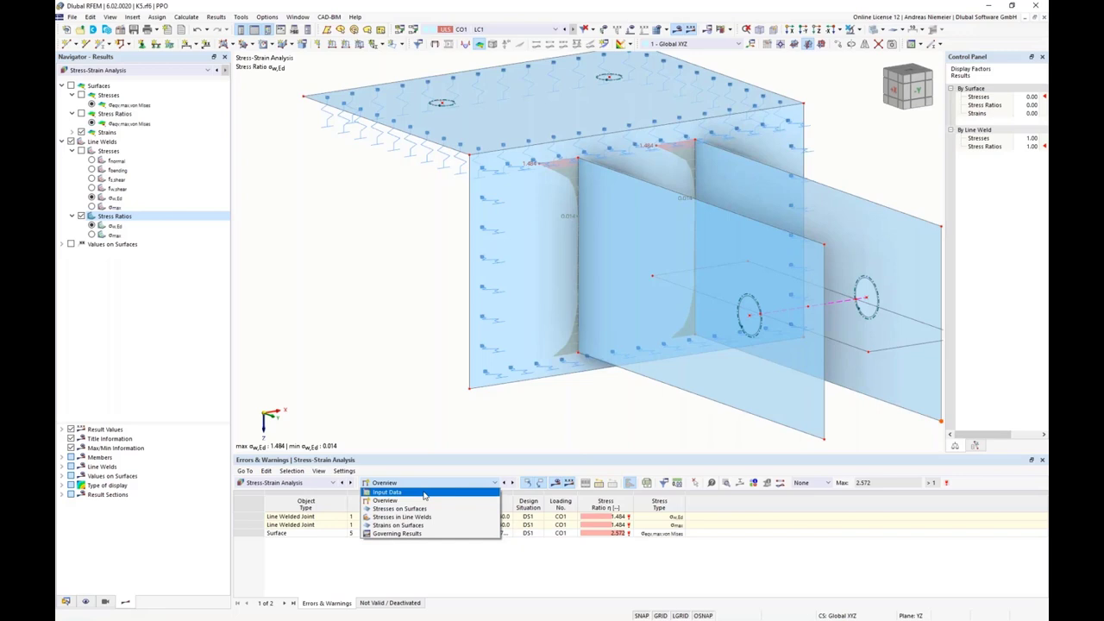
click(424, 494)
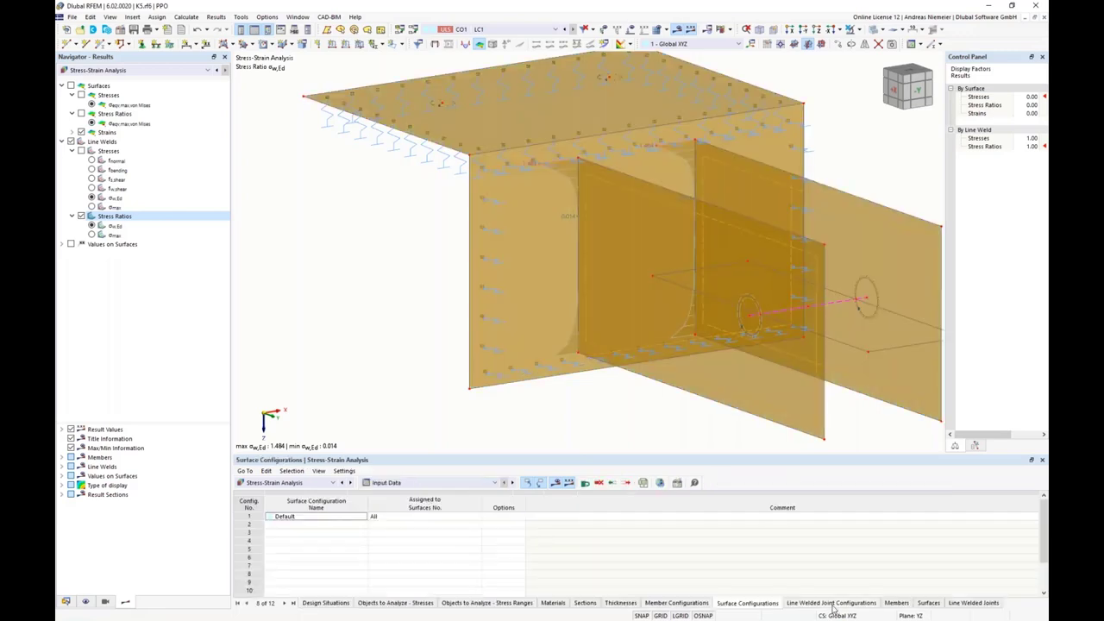
click(831, 603)
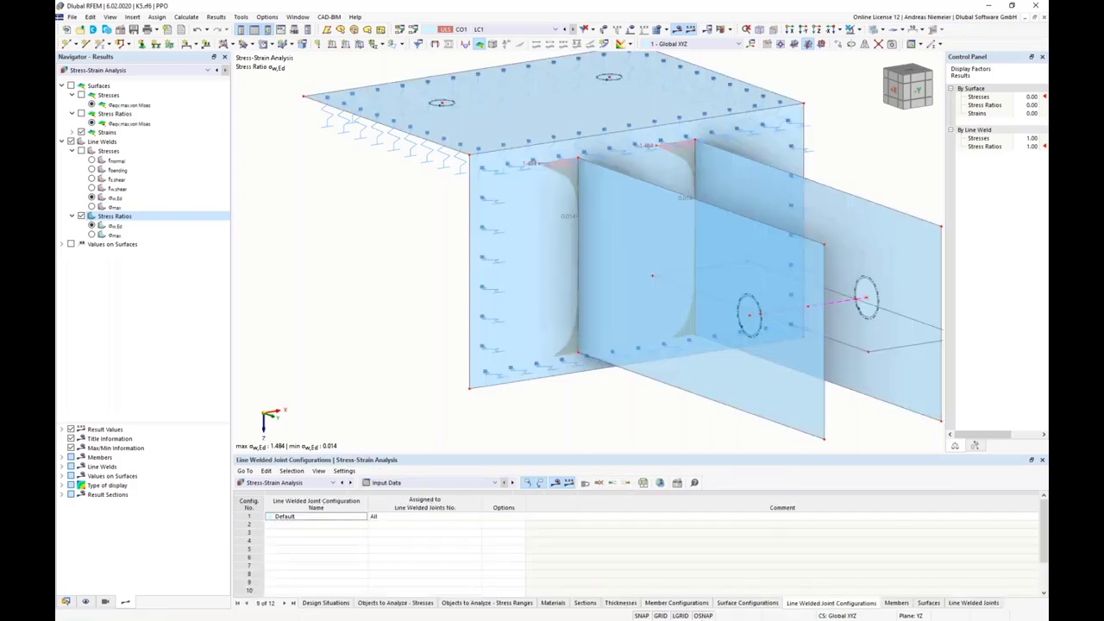
click(677, 483)
click(392, 111)
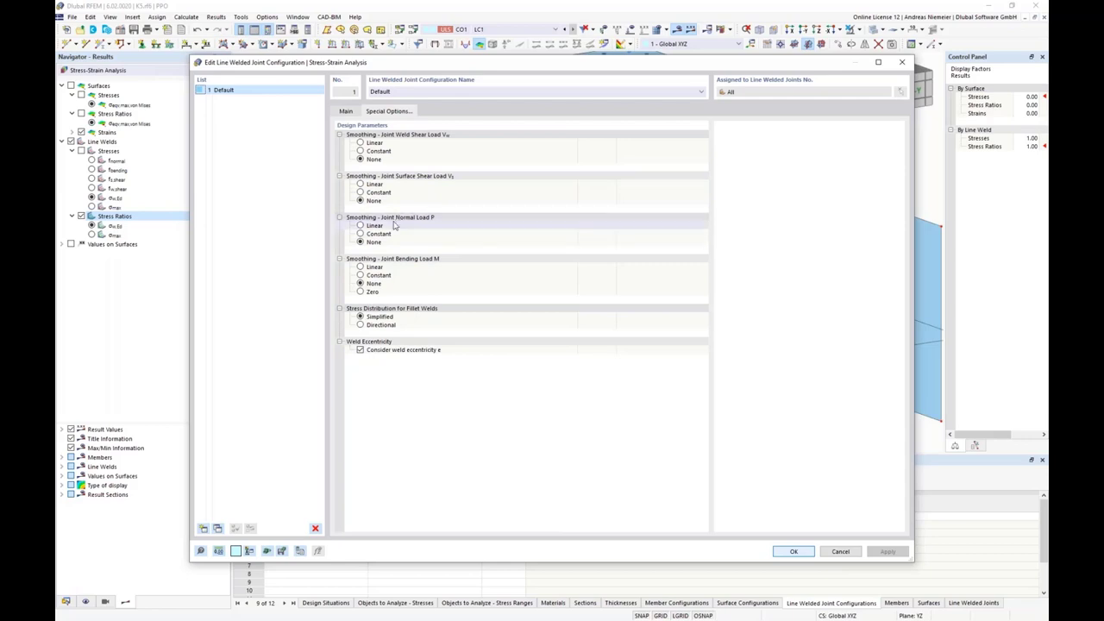
click(360, 226)
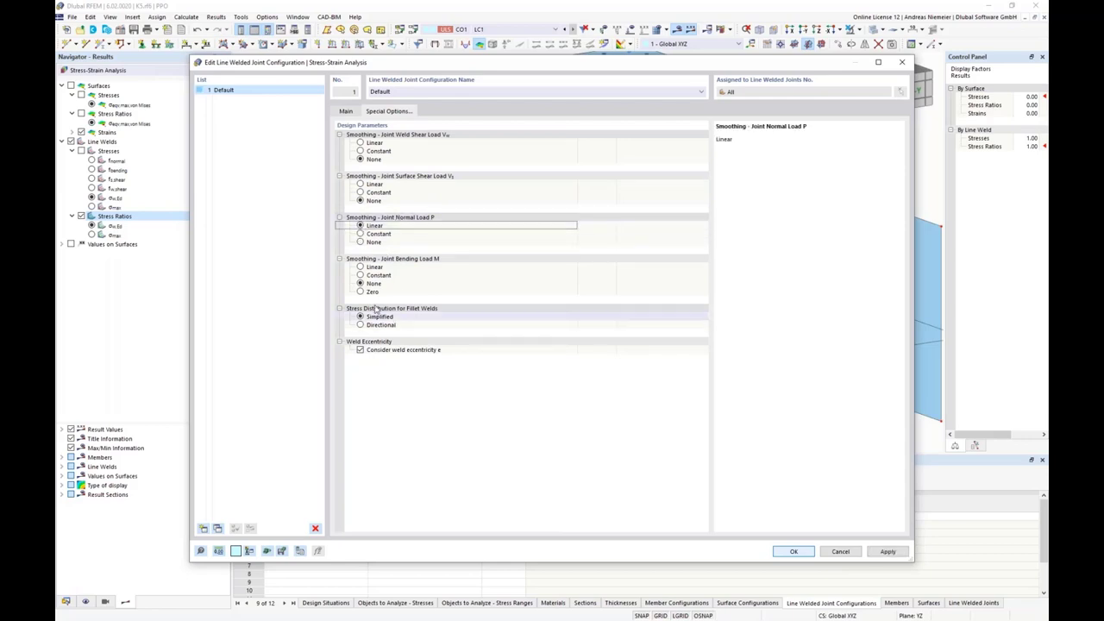
click(360, 275)
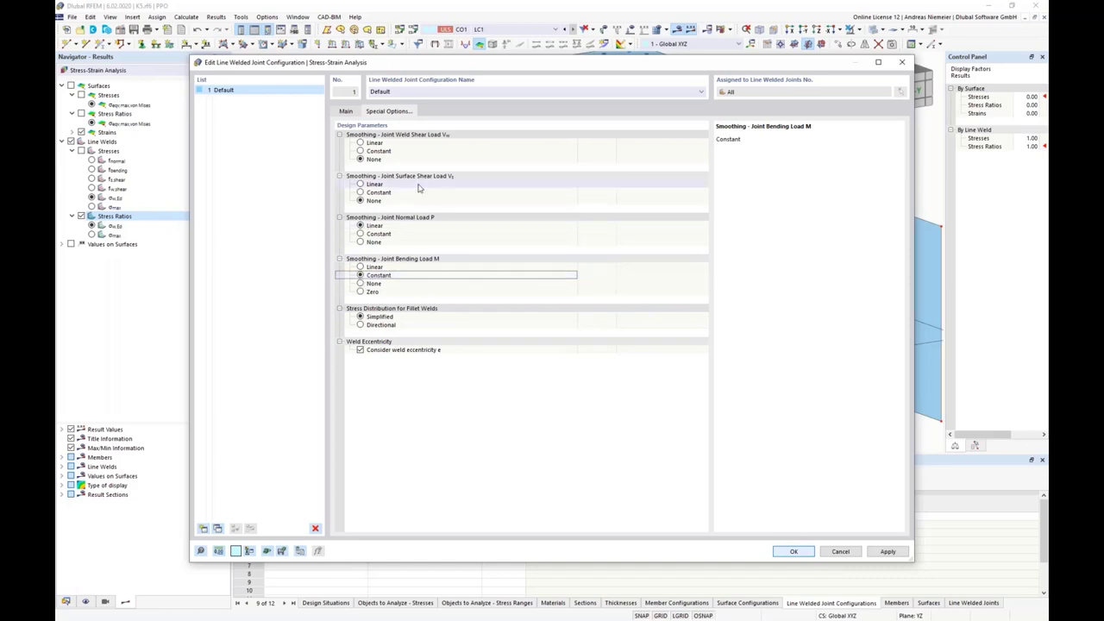
click(361, 192)
click(361, 151)
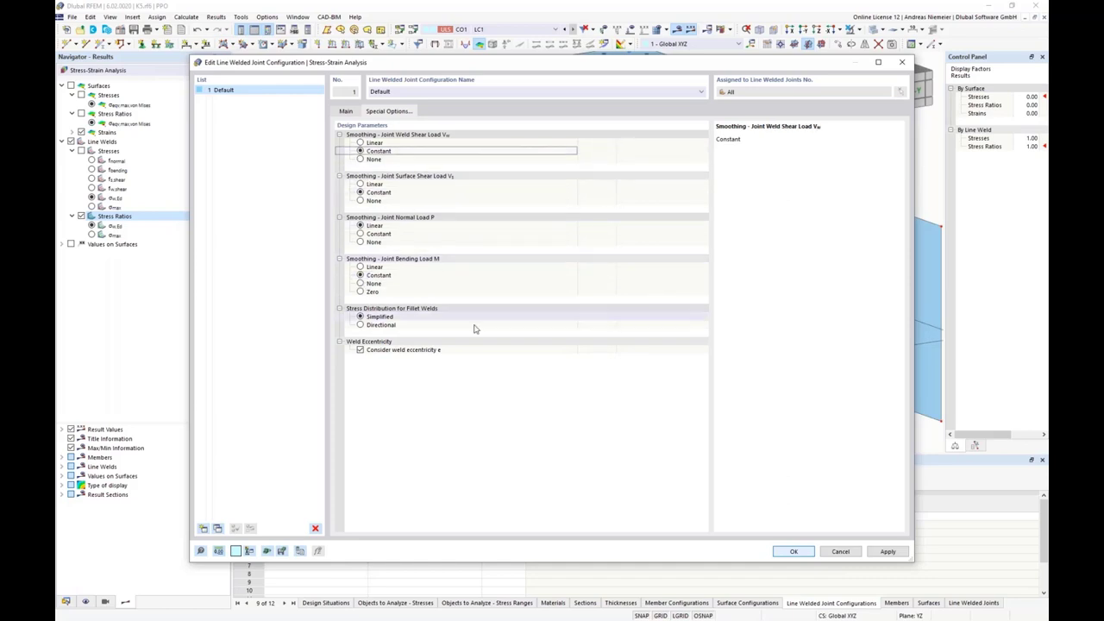
click(791, 550)
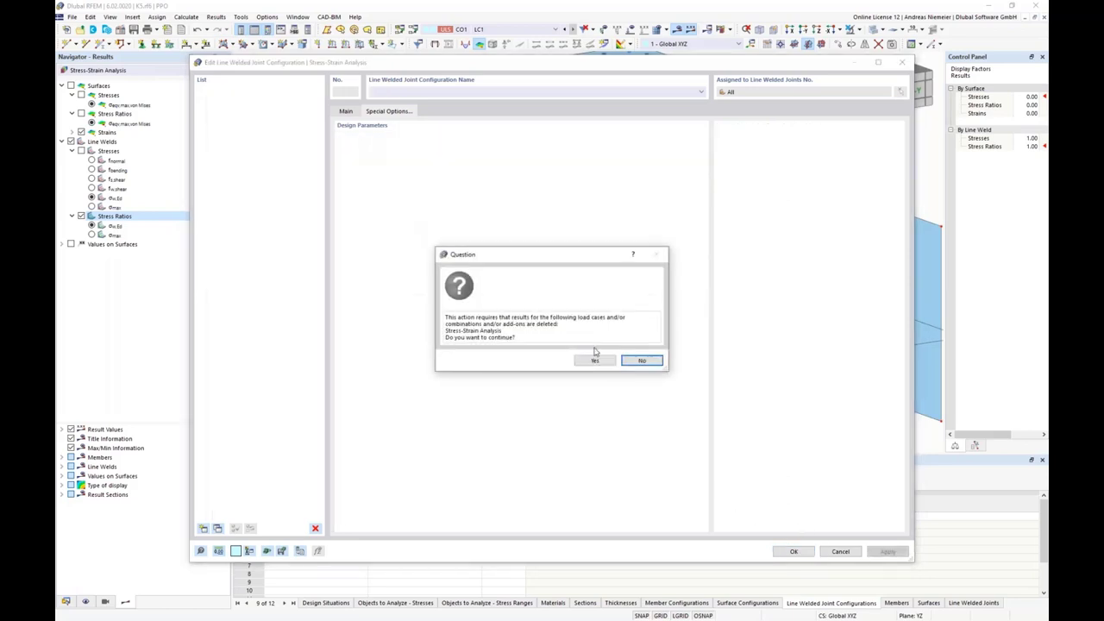
click(594, 361)
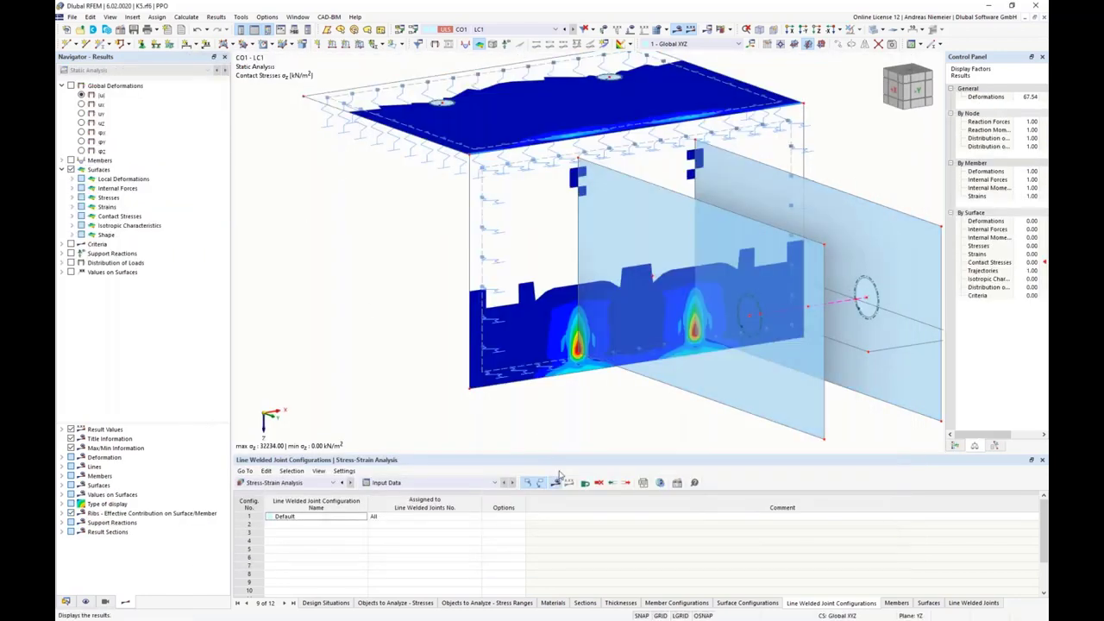
click(594, 359)
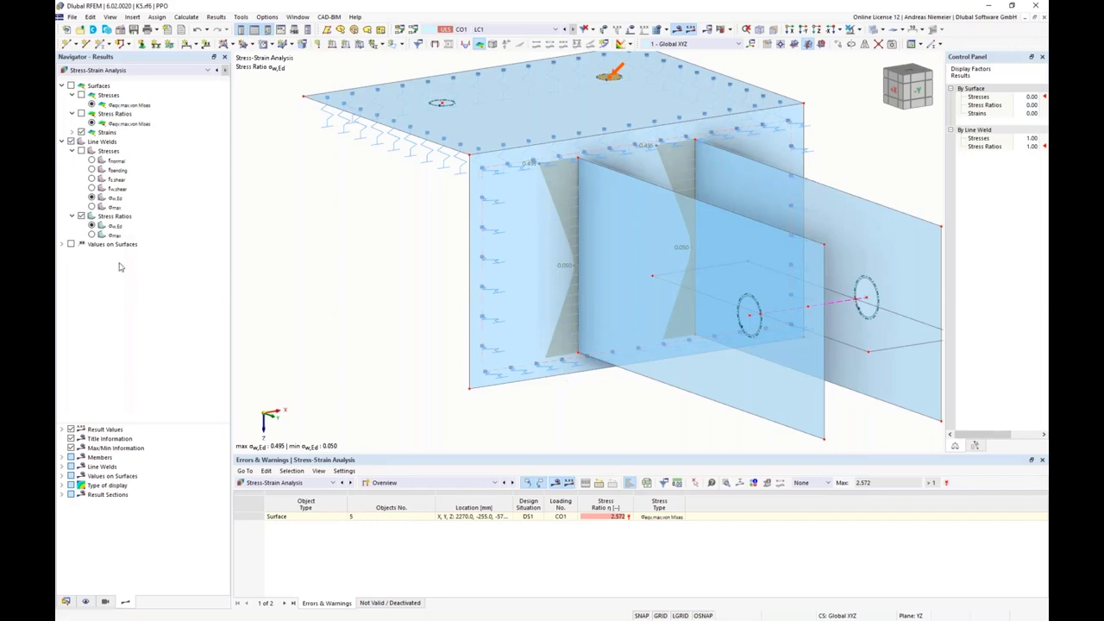
Examine the smoothed line weld stresses from f normal through f bending, fs,shear and fw,shear to σw,Ed along both fin plates.
click(92, 179)
drag(591, 168, 648, 361)
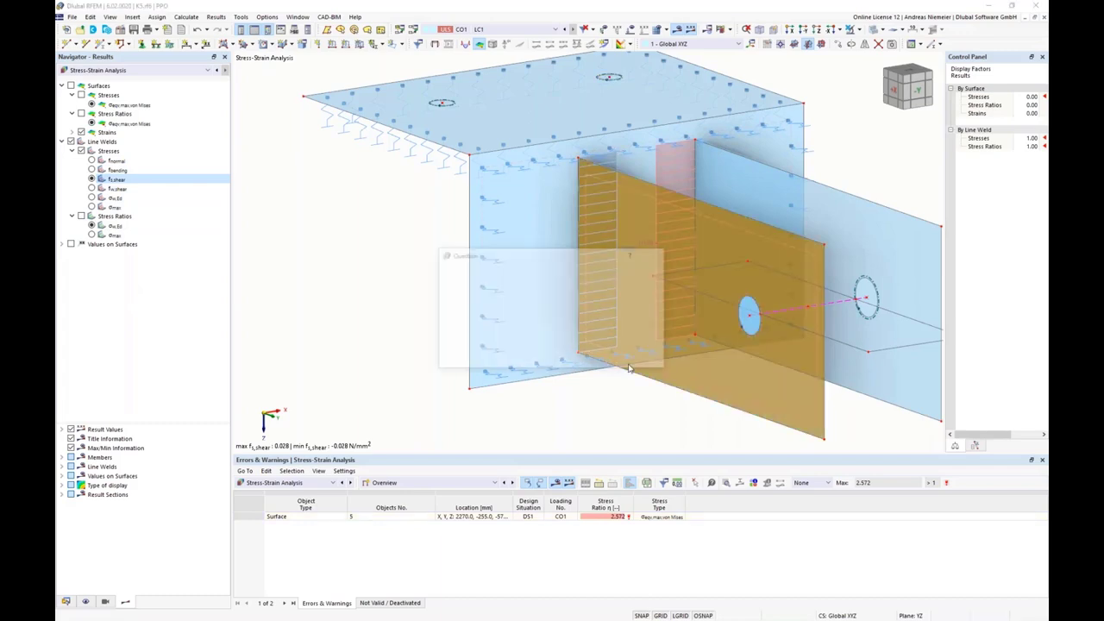
click(642, 359)
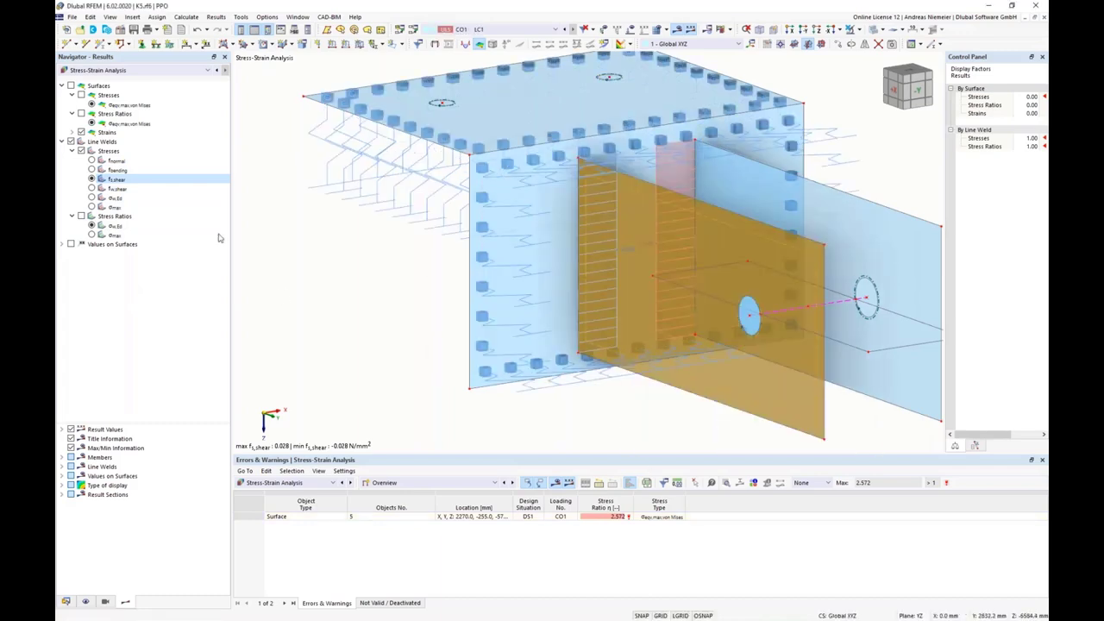
click(92, 161)
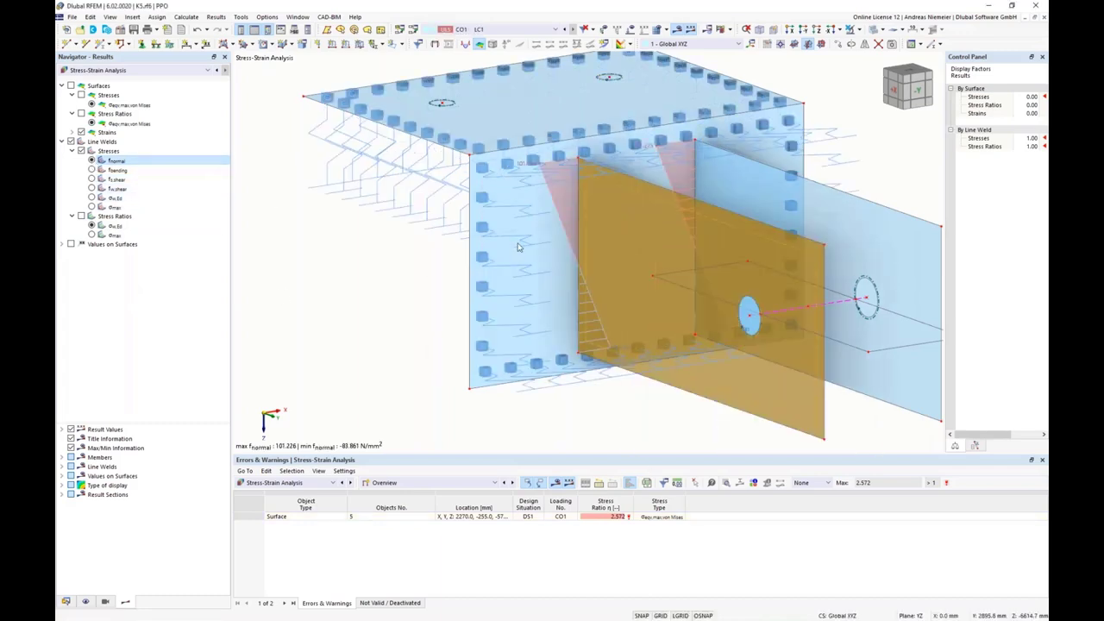
key(Down)
key(Down)
key(Down)
key(Down)
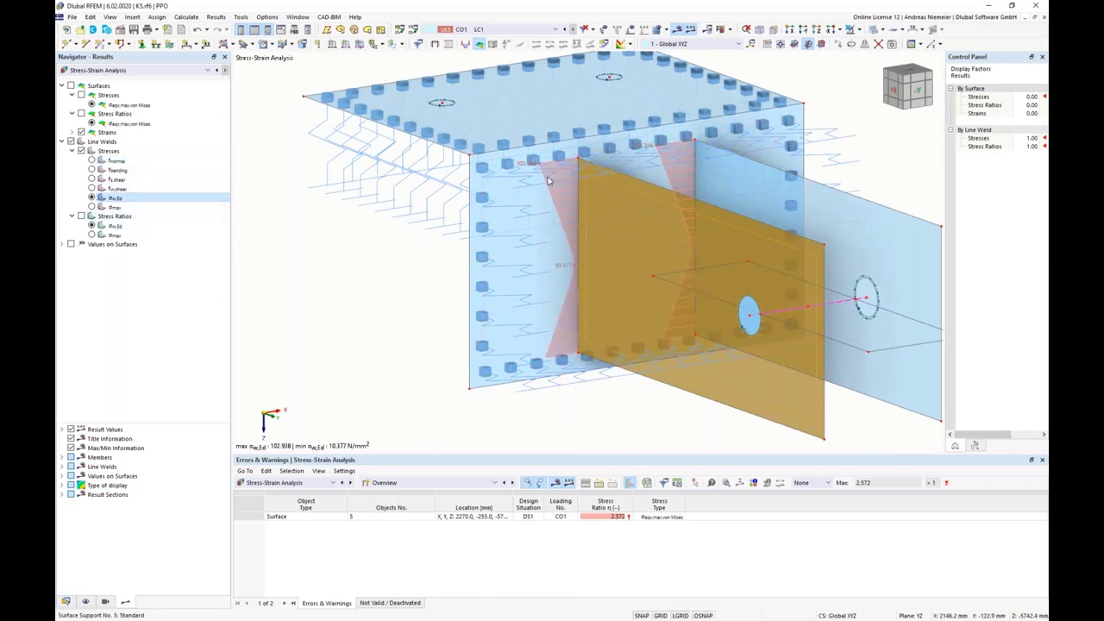
Display the σw,Ed stress ratios of the smoothed line welds and keep the result tables on Stress-Strain Analysis.
click(81, 217)
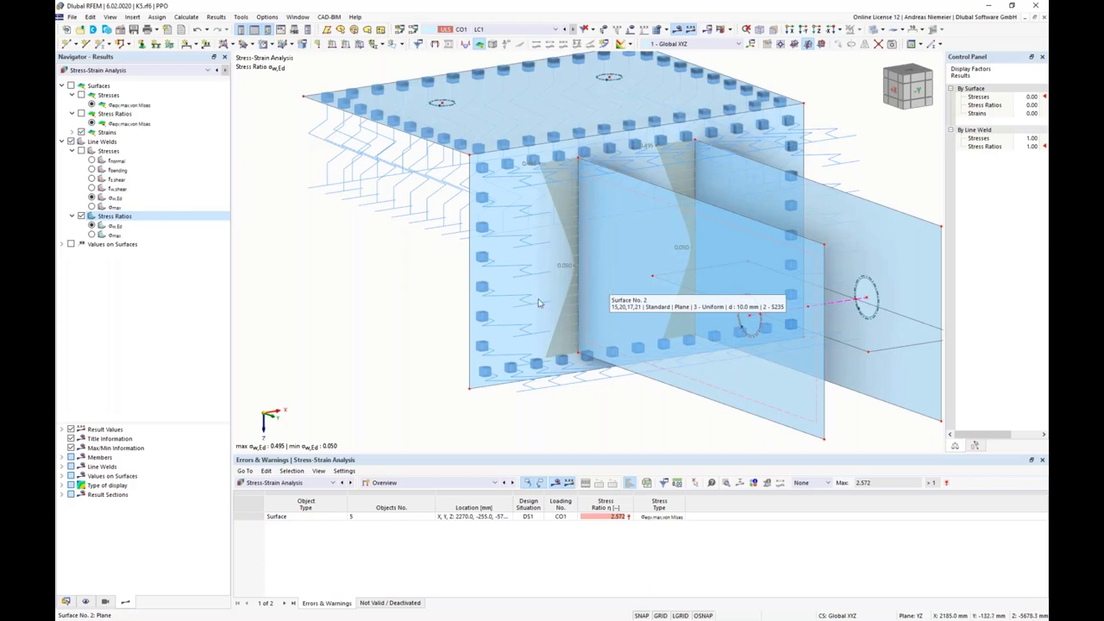
click(281, 483)
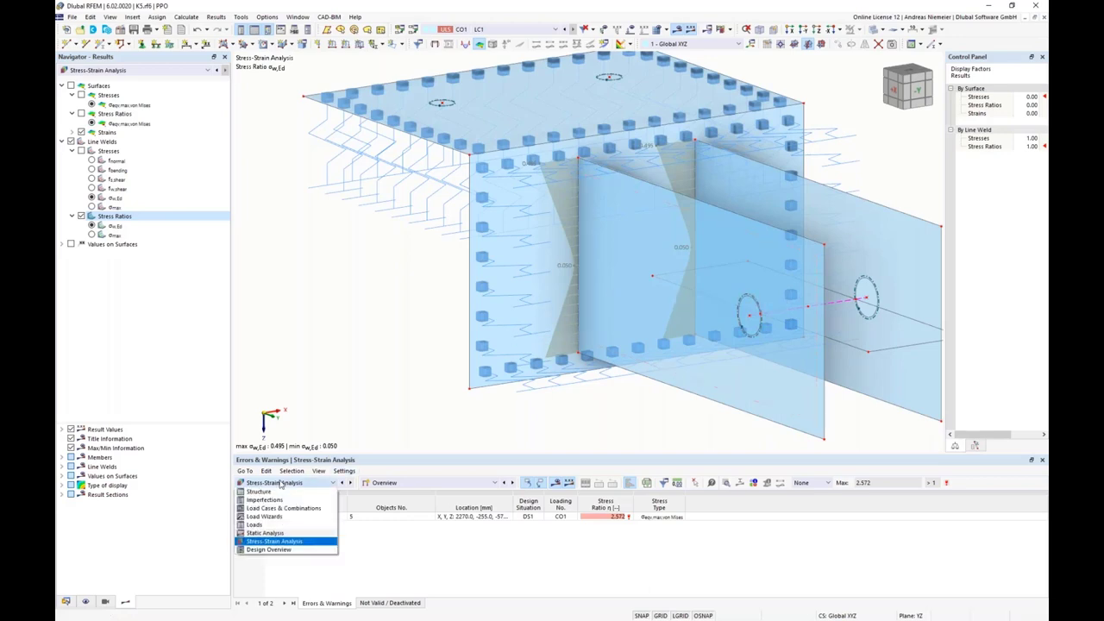
click(291, 543)
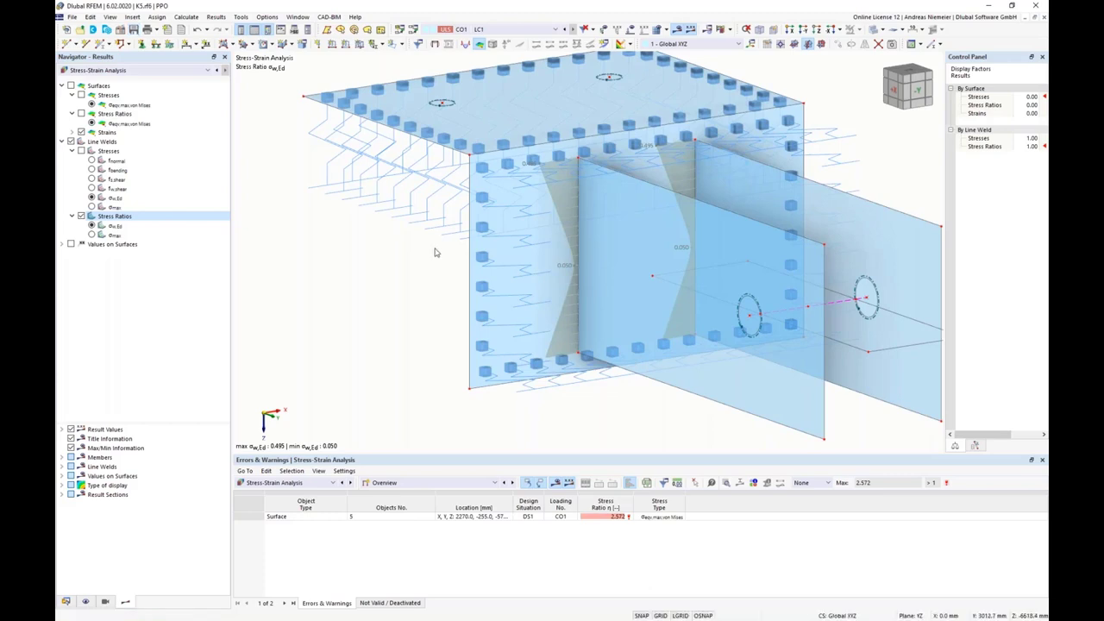
Try to open the model file Knuckle for Webinar.rf6 from the Stress strain webinar folder.
click(72, 16)
click(130, 285)
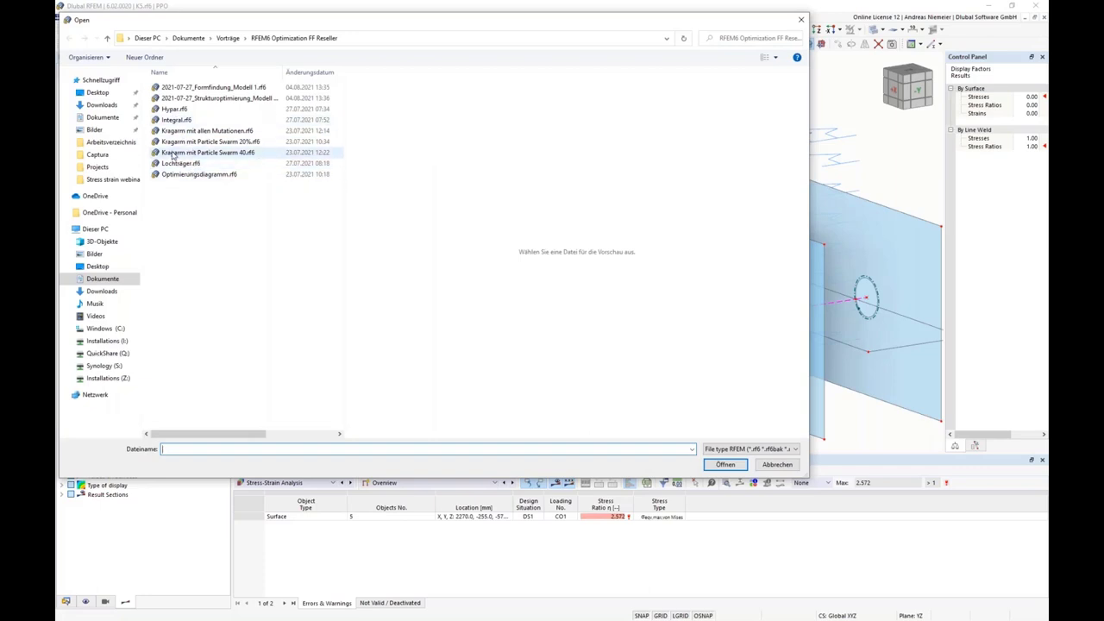
click(94, 92)
double_click(189, 152)
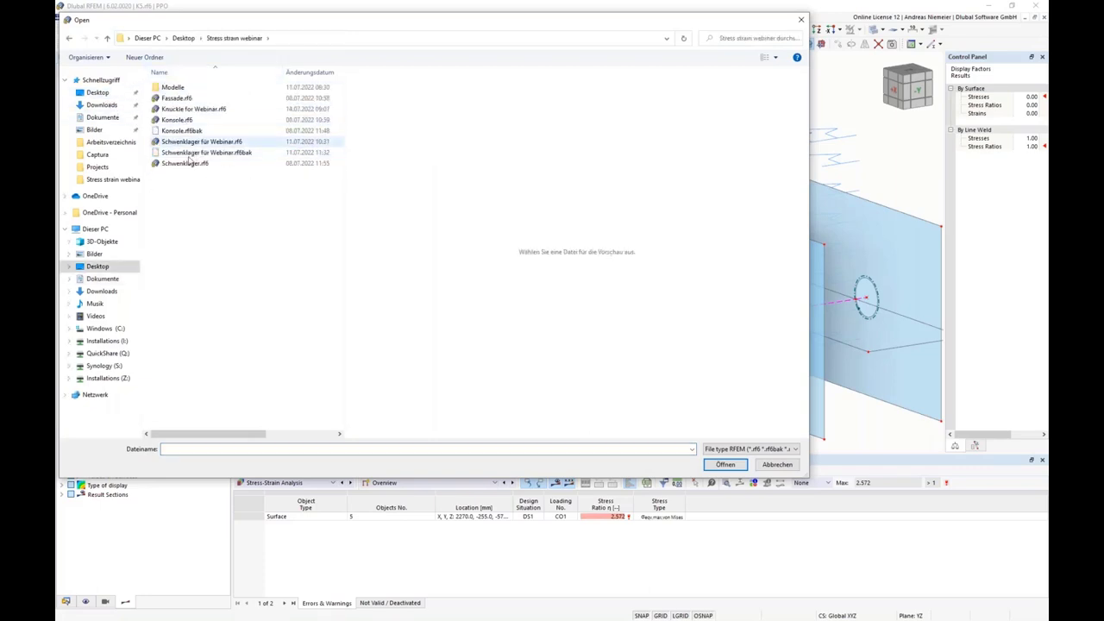
click(190, 109)
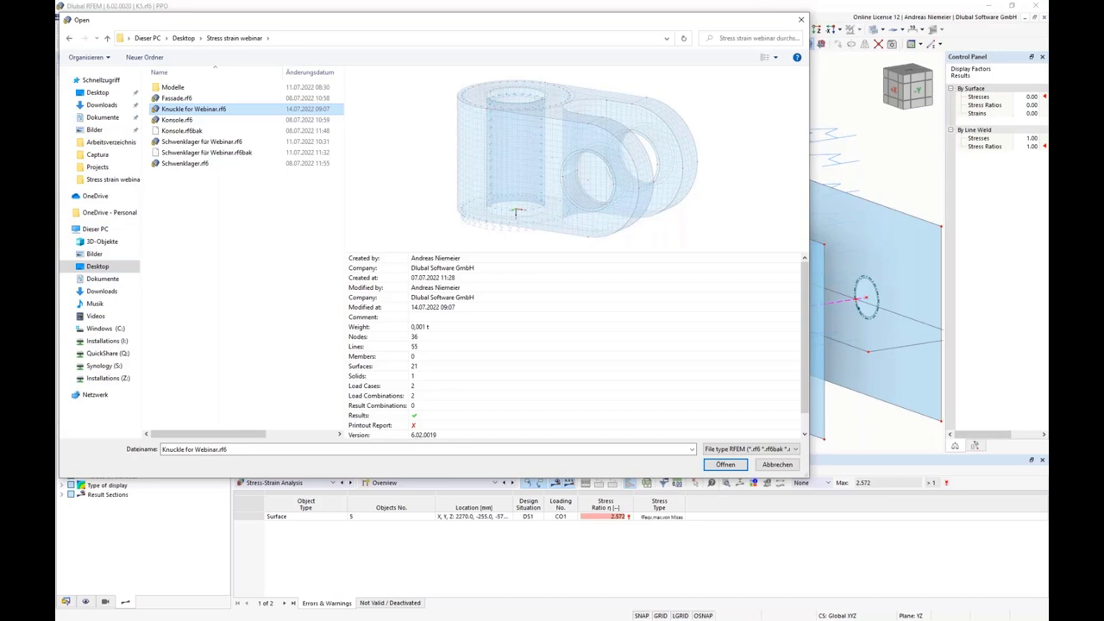
key(Return)
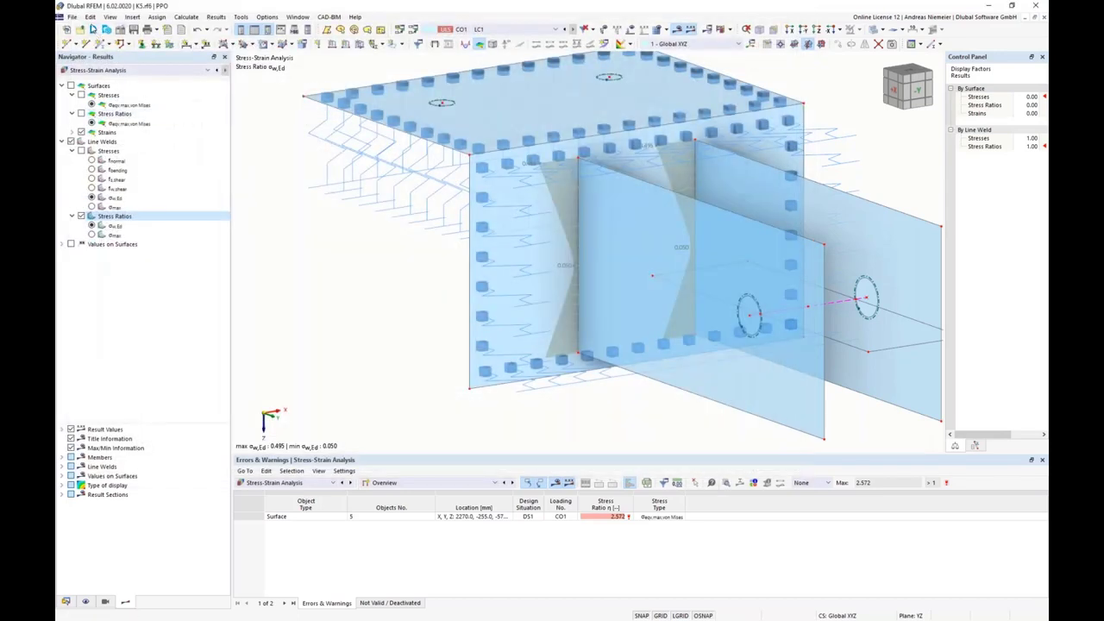
Open the model Knuckle for Webinar.rf6 from the Stress strain webinar folder on the Desktop.
click(80, 29)
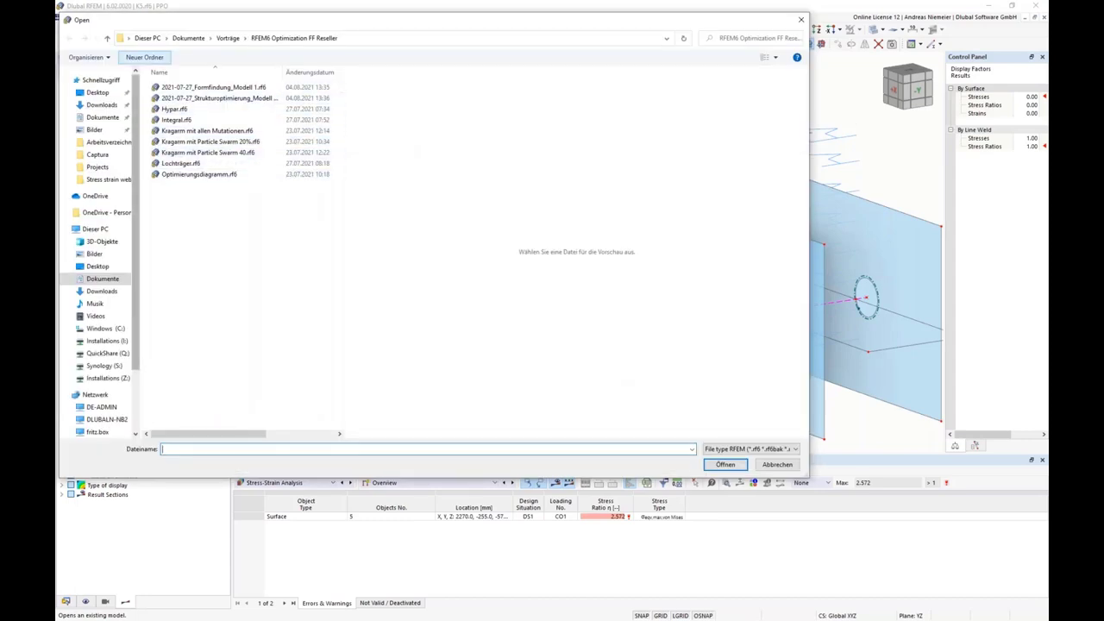
click(98, 93)
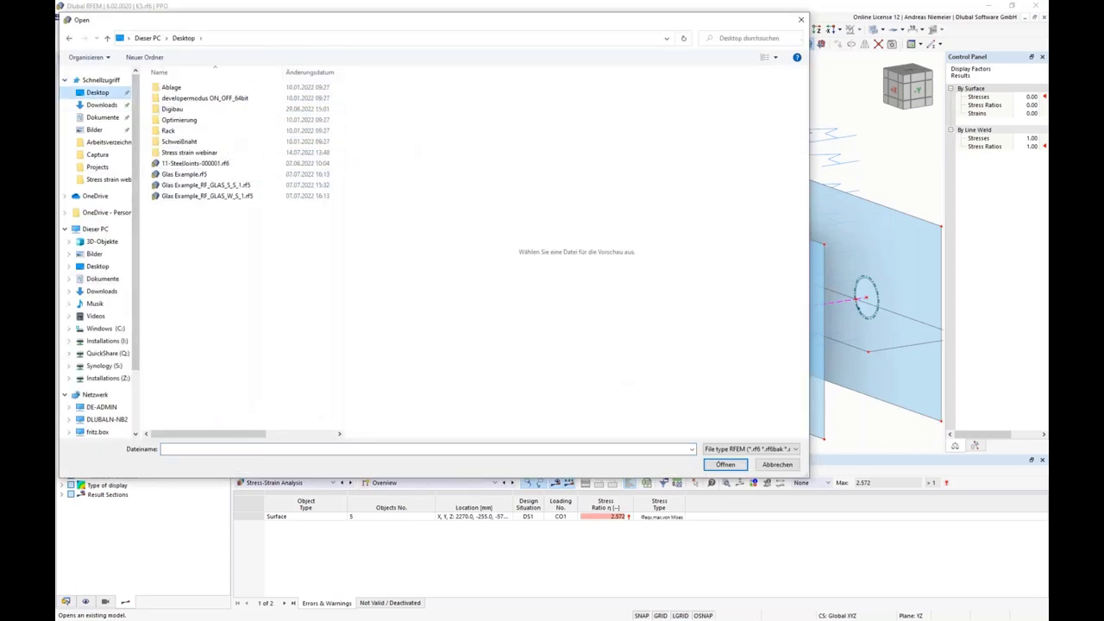
double_click(189, 151)
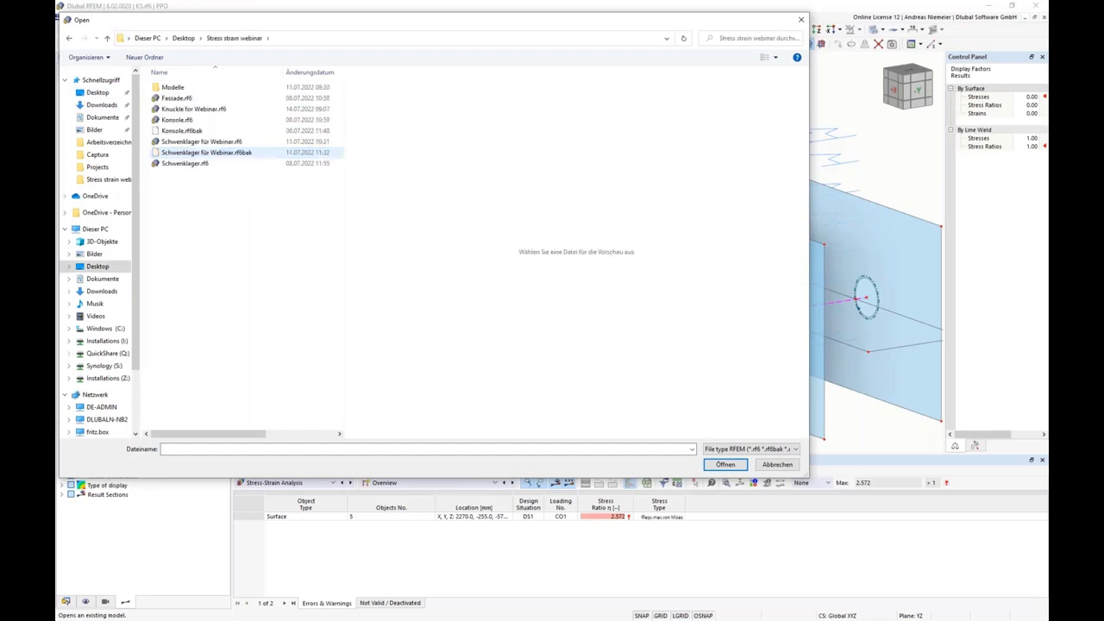
click(193, 109)
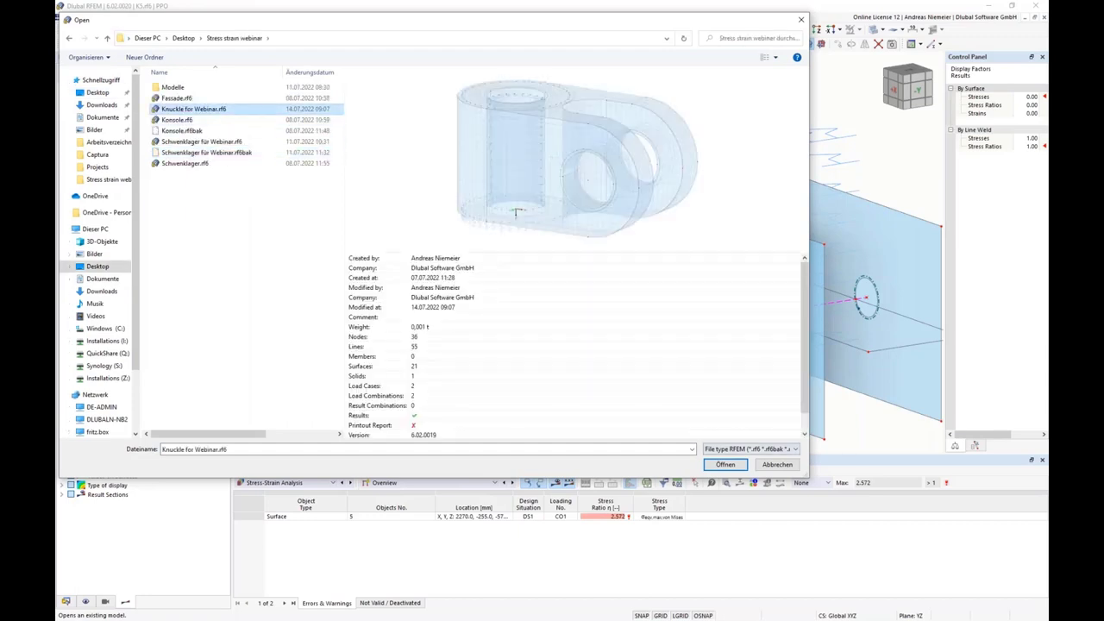
click(723, 464)
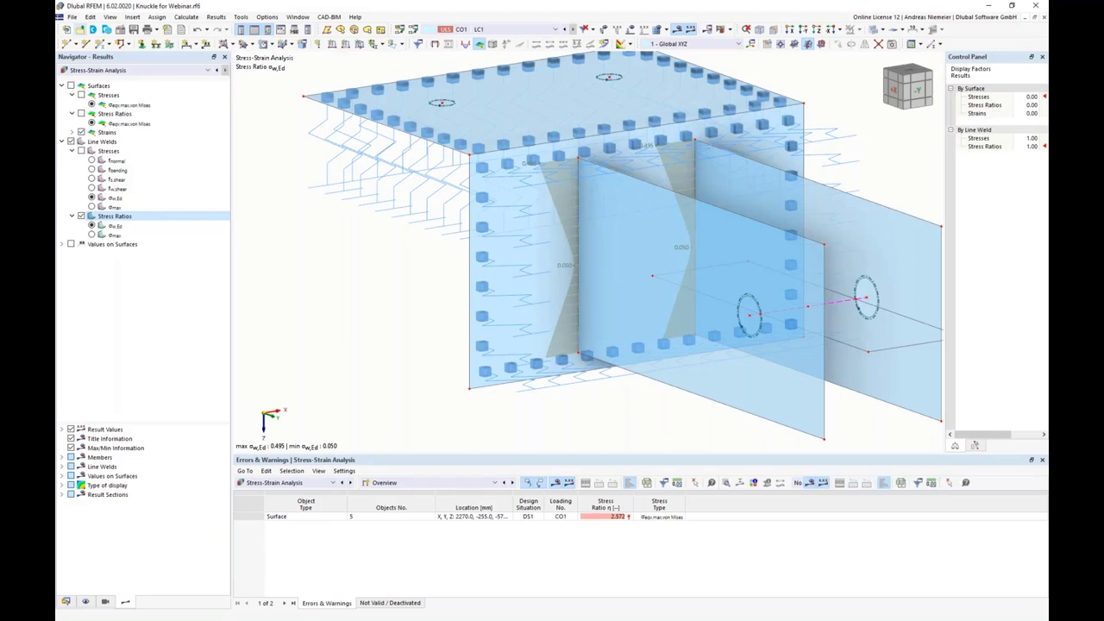
Clear the selection of the knuckle model, display it as an opaque solid, and inspect its fork and holes.
click(655, 30)
click(632, 43)
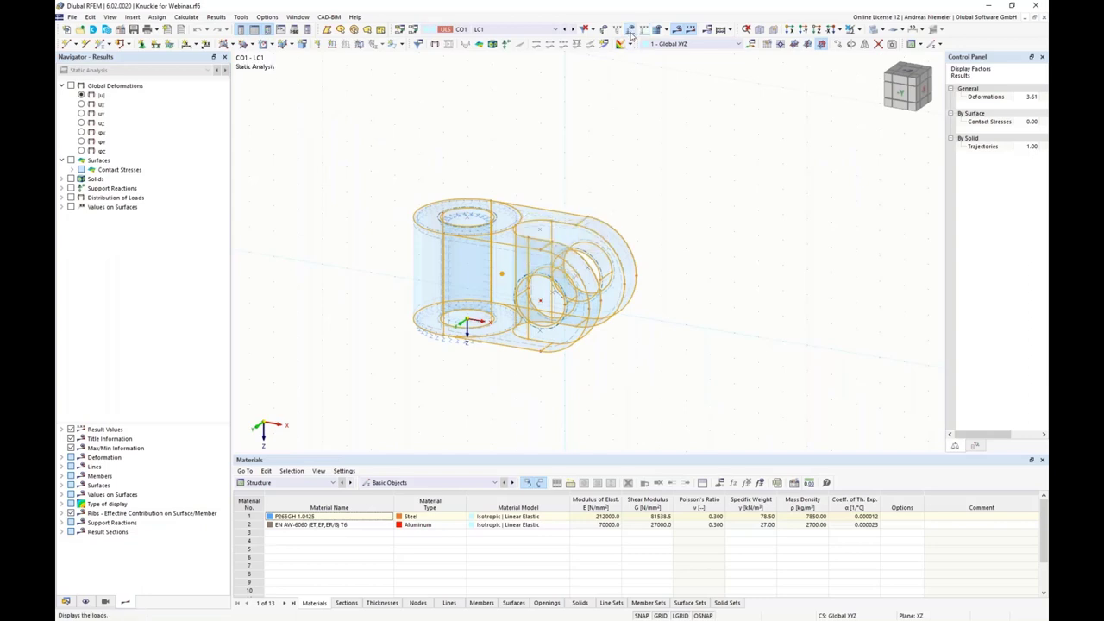
click(879, 45)
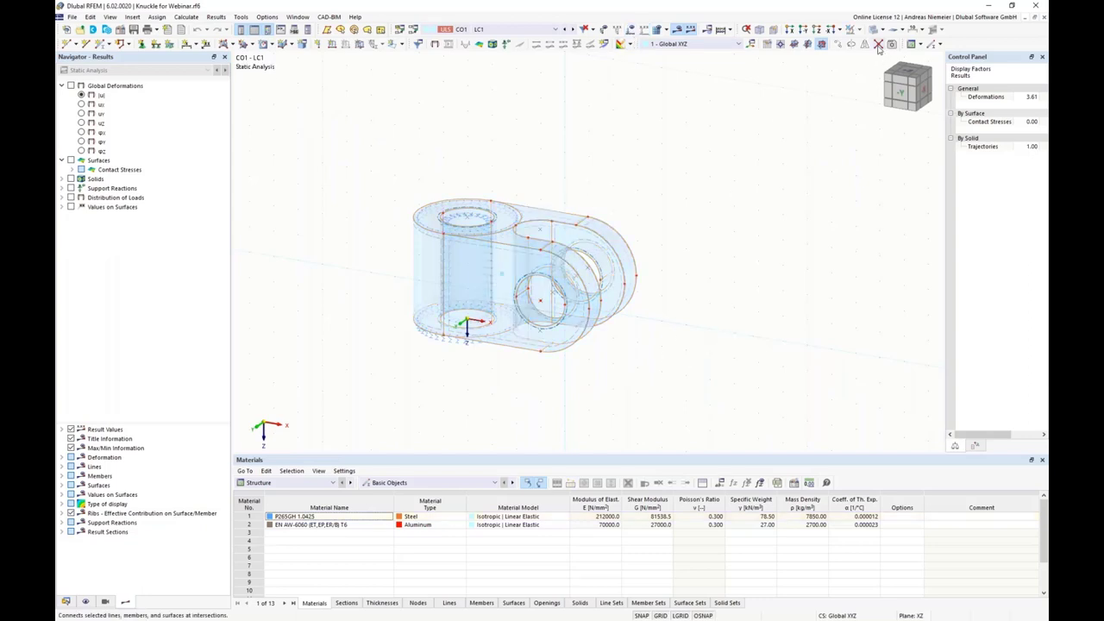
click(875, 30)
click(876, 30)
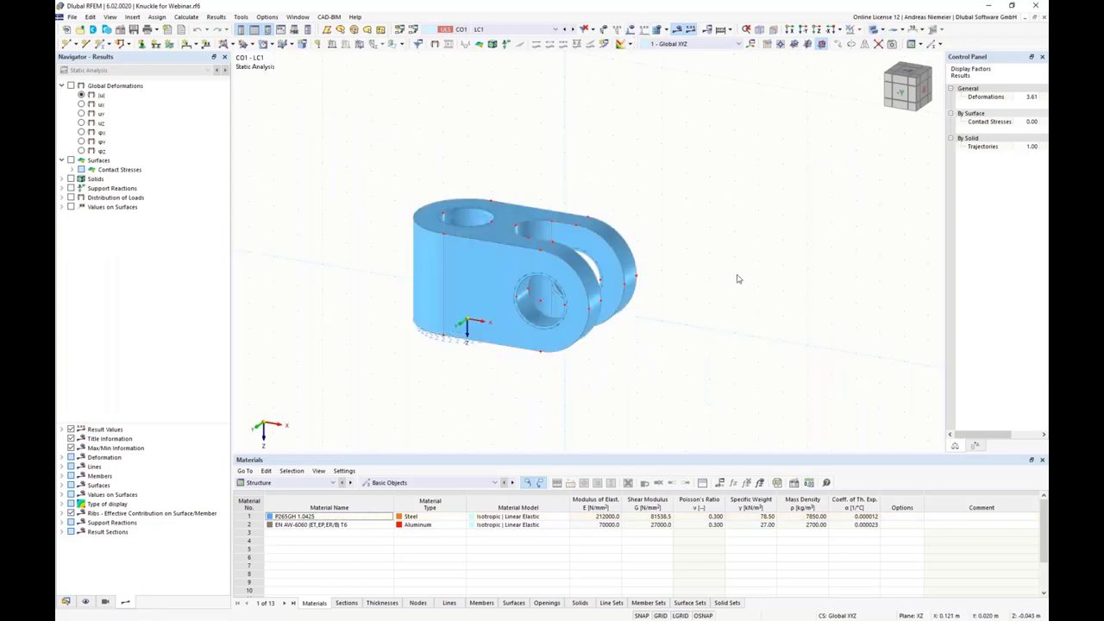
mouse_move(734, 276)
ctrl+middle_down()
mouse_move(638, 280)
mouse_move(732, 289)
ctrl+middle_up()
scroll(420, 264, up, 4)
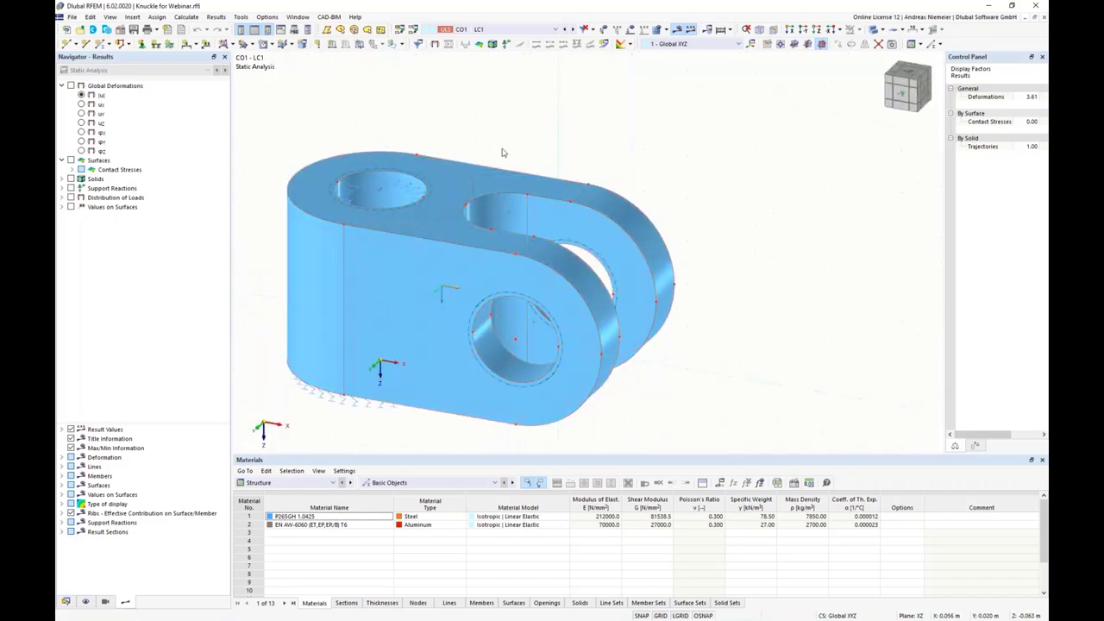
ctrl+middle_drag(287, 420, 558, 275)
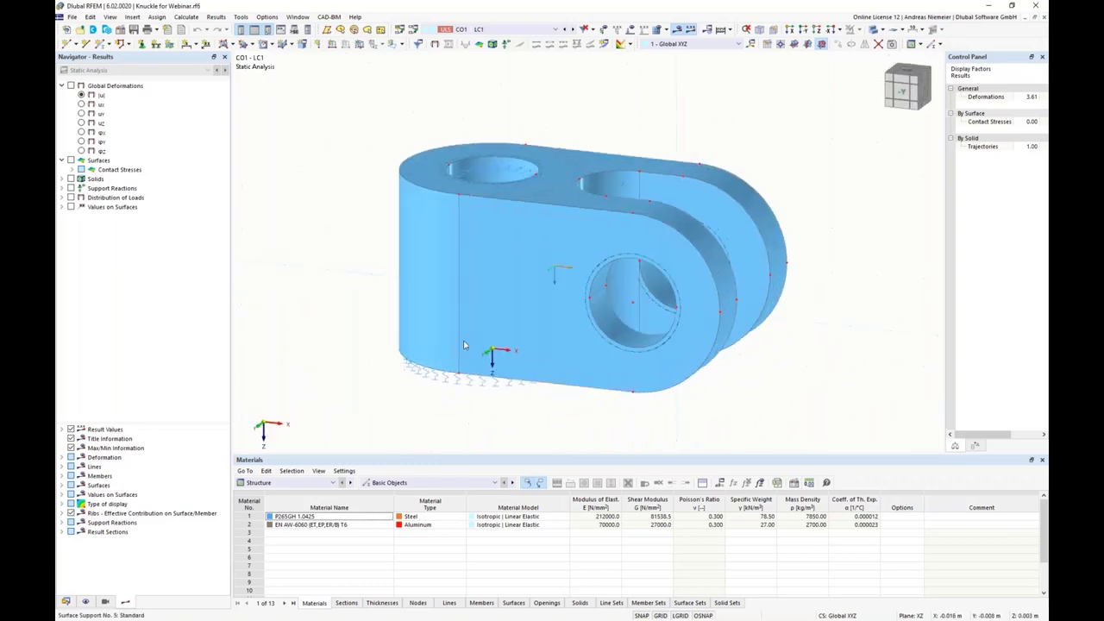
Show the loads on the knuckle model and compare load combination CO2 with CO1.
ctrl+middle_drag(543, 148, 493, 250)
ctrl+middle_drag(433, 397, 447, 376)
ctrl+middle_drag(617, 408, 598, 412)
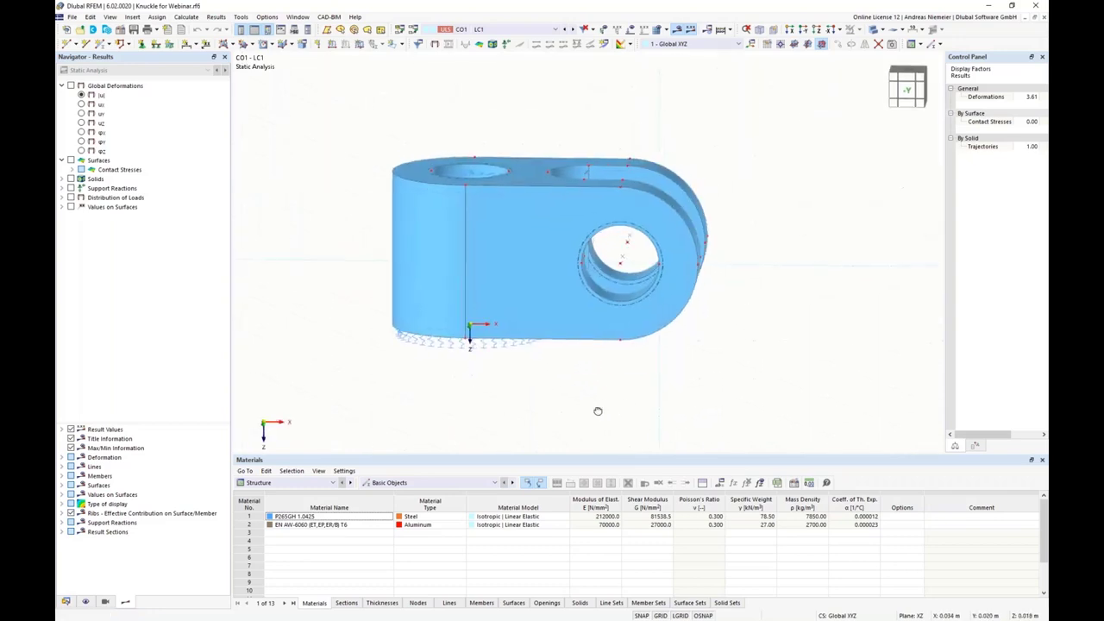
click(632, 29)
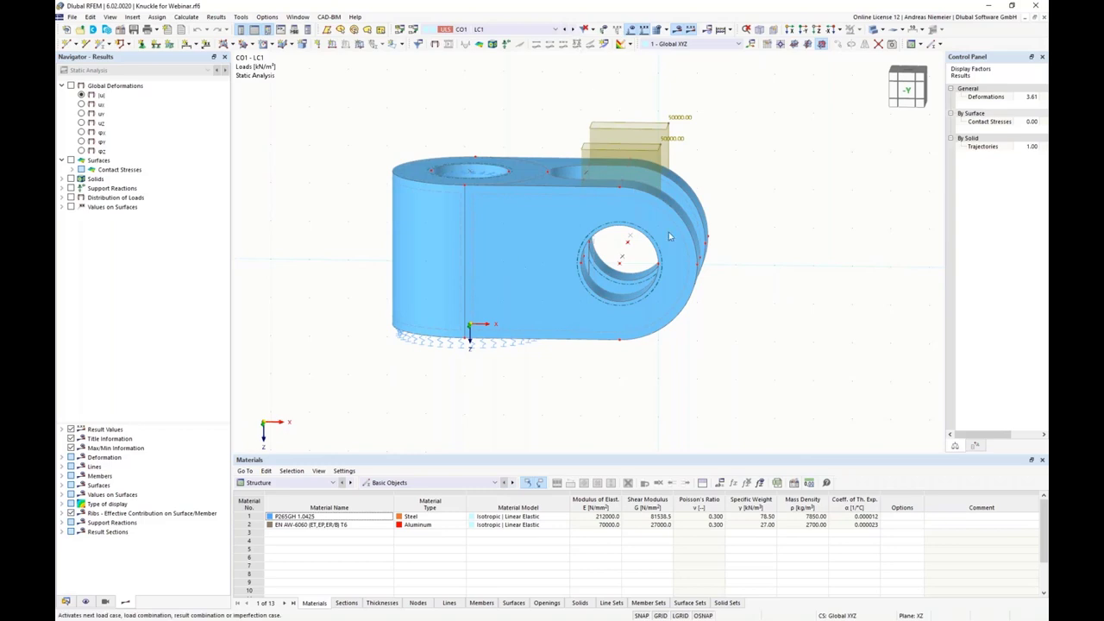
ctrl+middle_drag(671, 238, 755, 306)
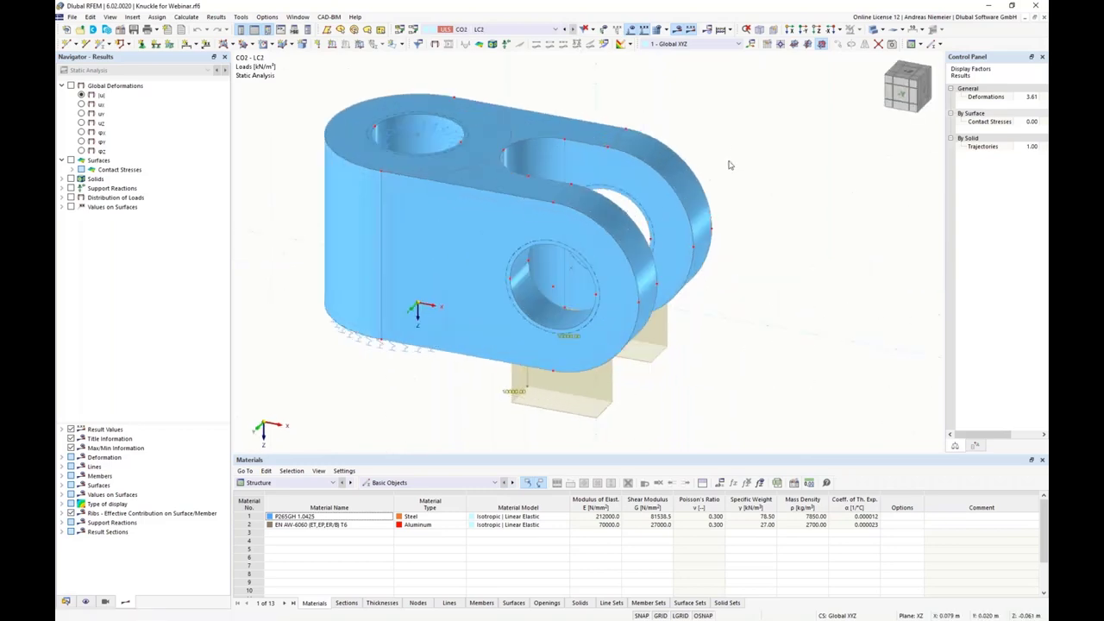
click(517, 28)
click(514, 67)
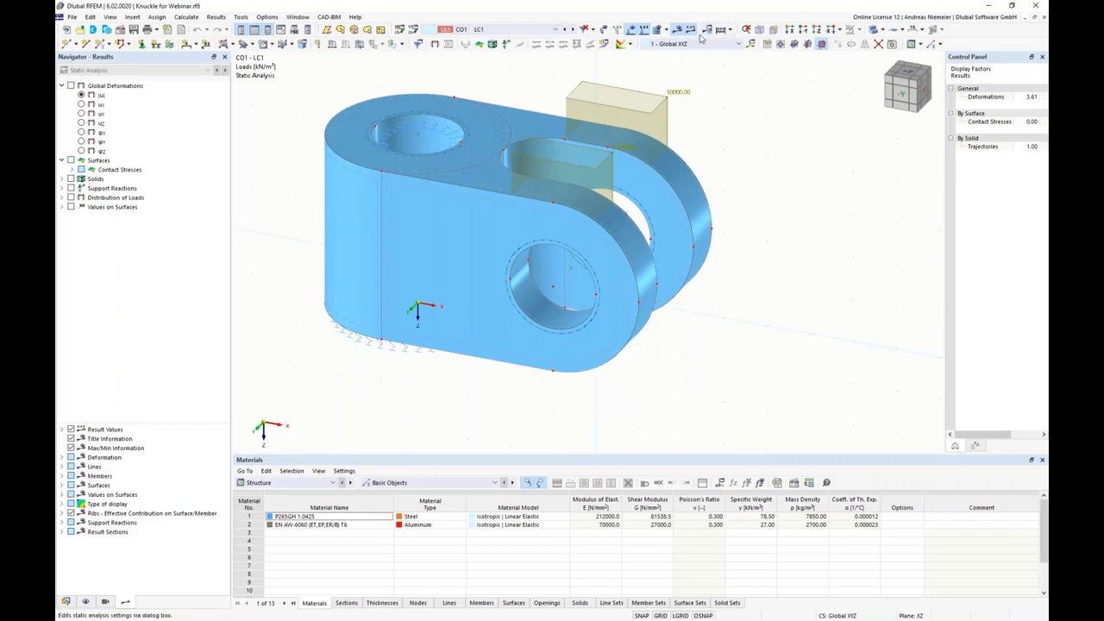
Display the global deformations |u| of the knuckle for load combination CO1.
click(71, 86)
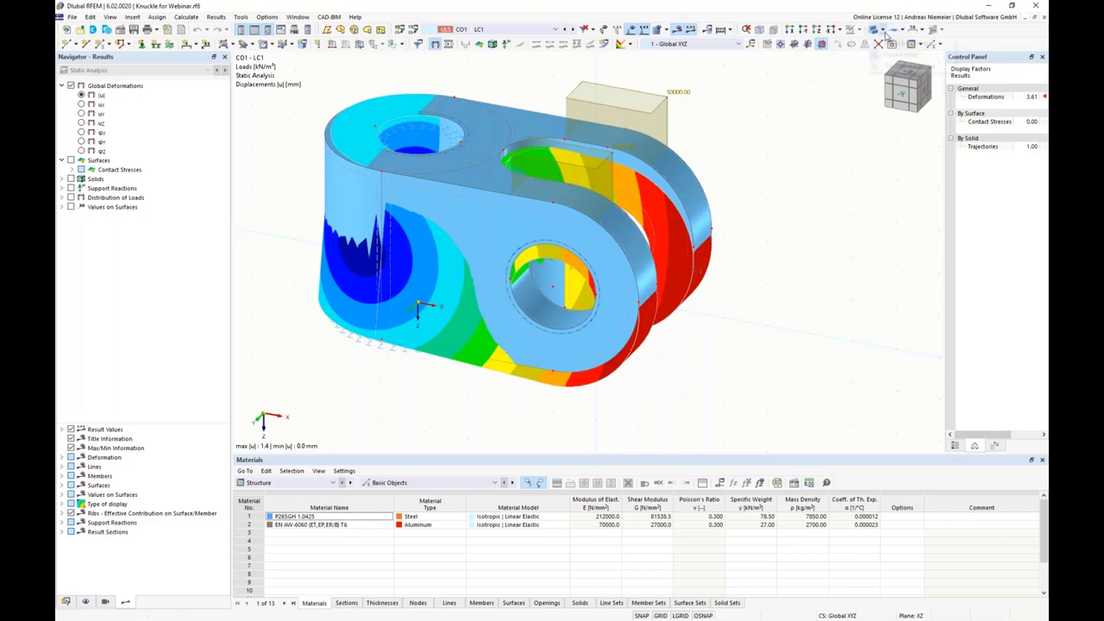
scroll(340, 379, up, 2)
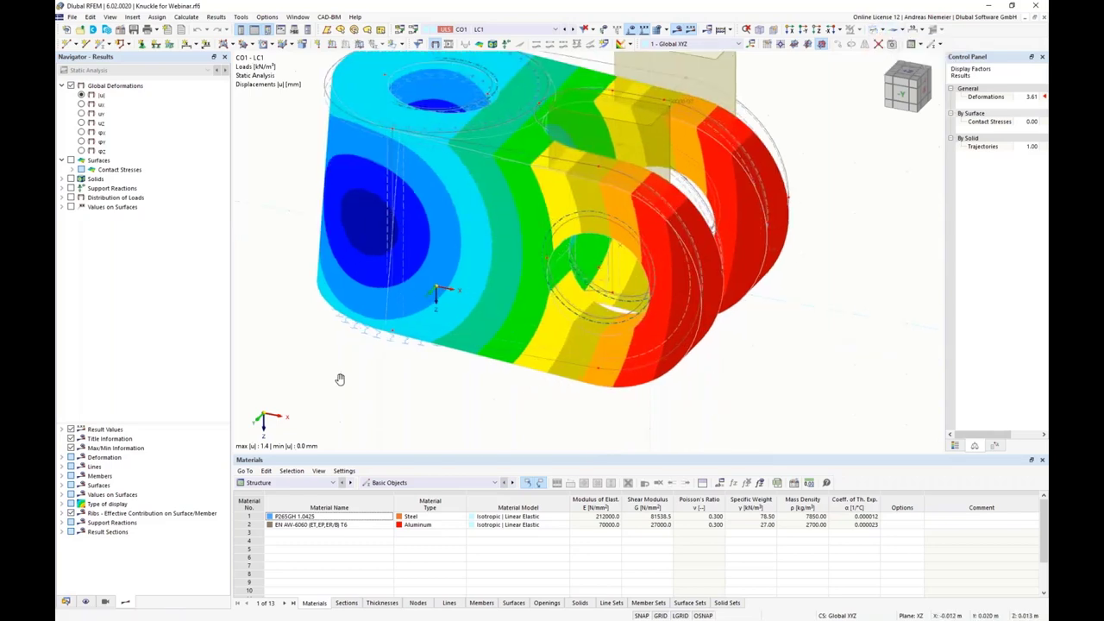
middle_drag(340, 380, 172, 177)
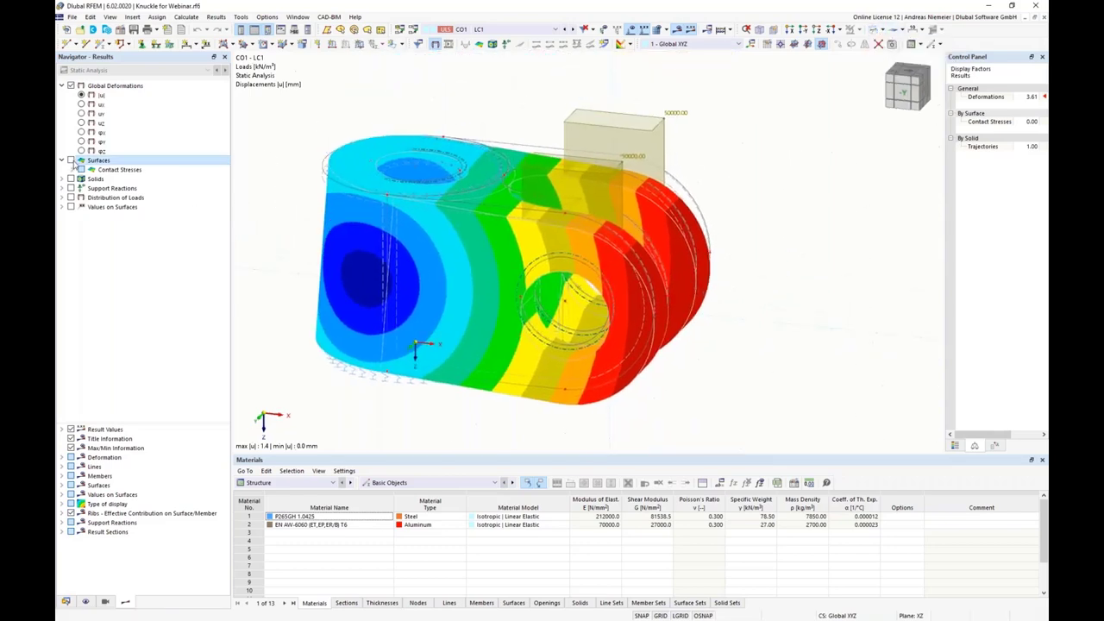
Replace the deformations with the contact stresses on the supported surfaces and inspect them around the vertical hole.
click(71, 161)
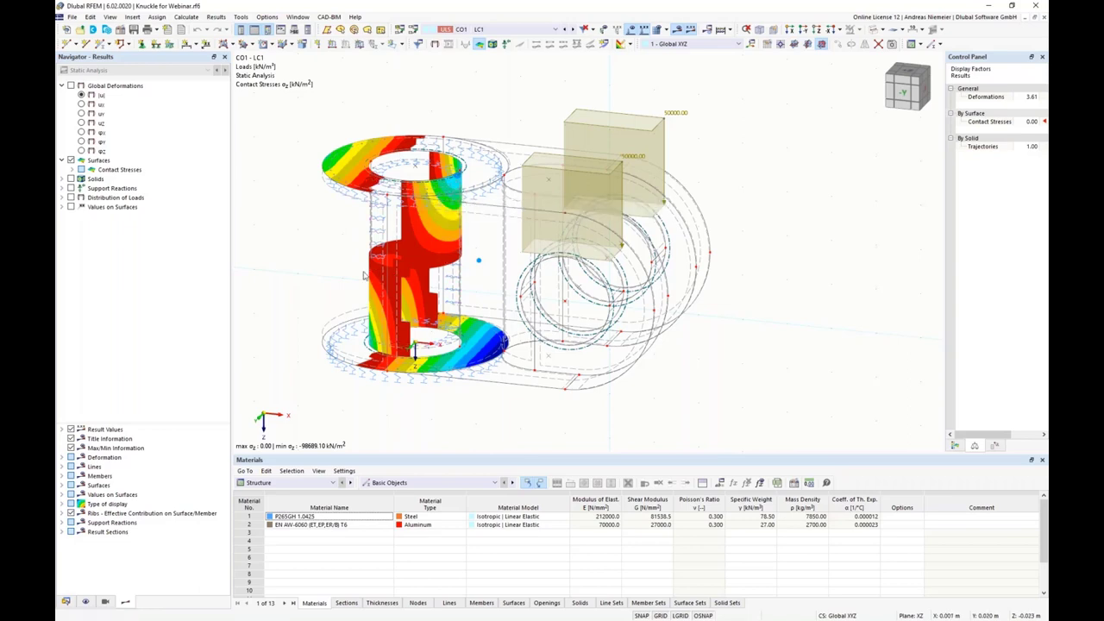
middle_drag(271, 317, 282, 302)
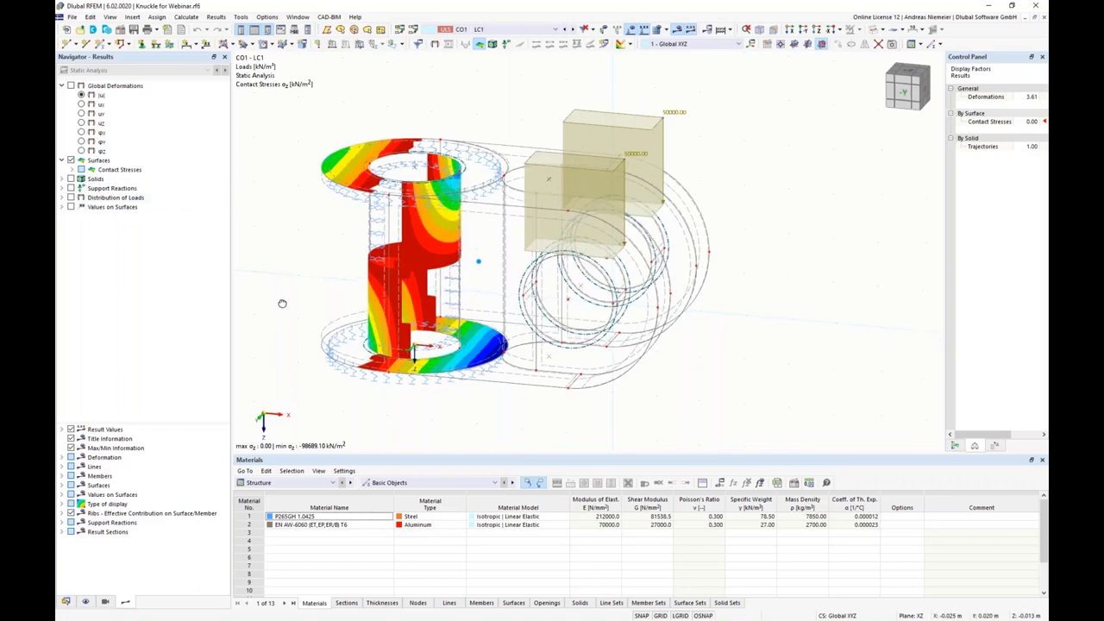
right_drag(282, 303, 289, 276)
click(278, 263)
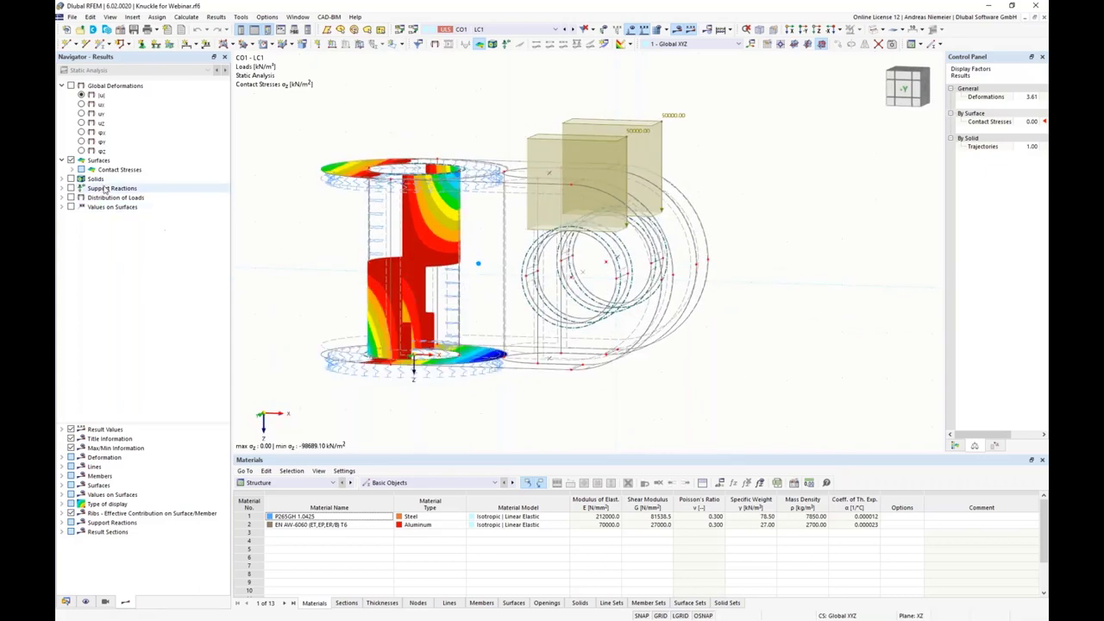
Replace the contact stresses with the basic stress σx on the solids, and list the available strain results.
click(71, 161)
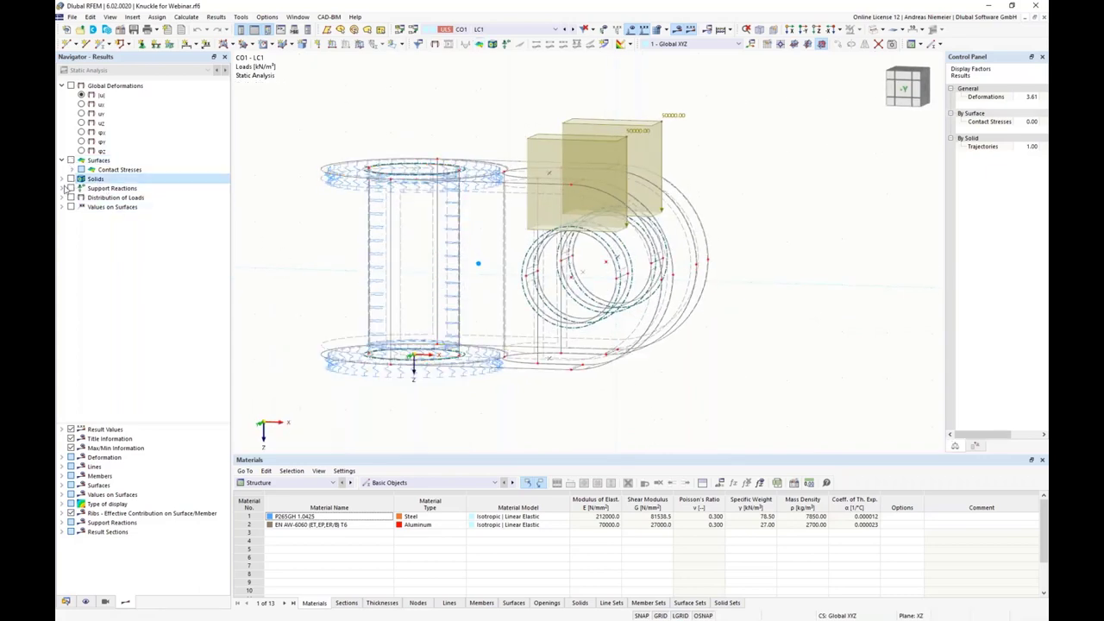
click(71, 178)
click(61, 178)
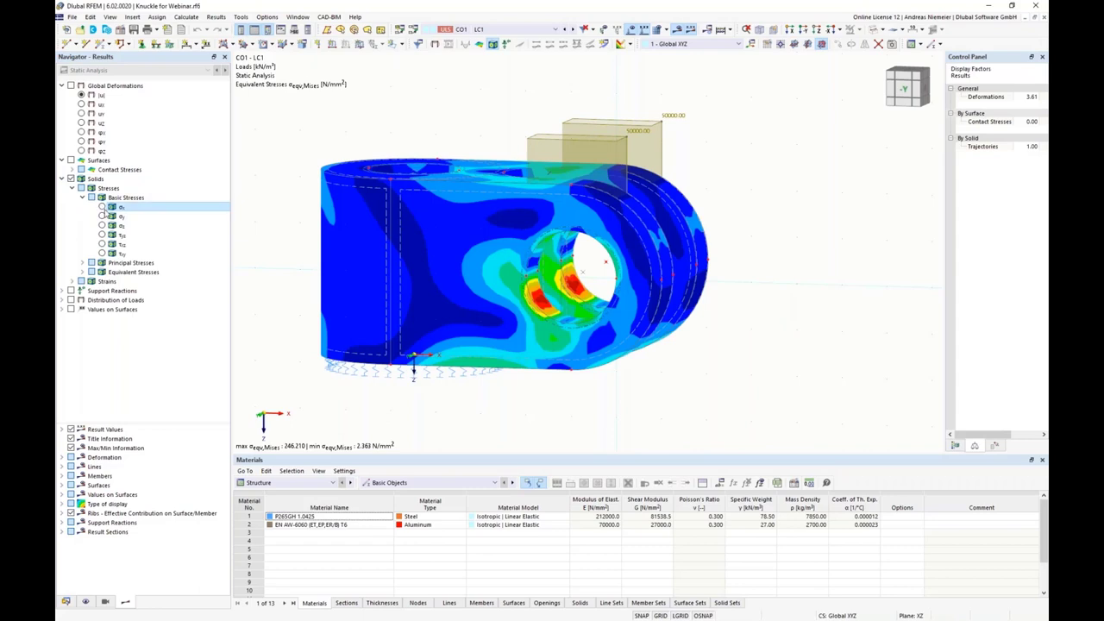
click(103, 208)
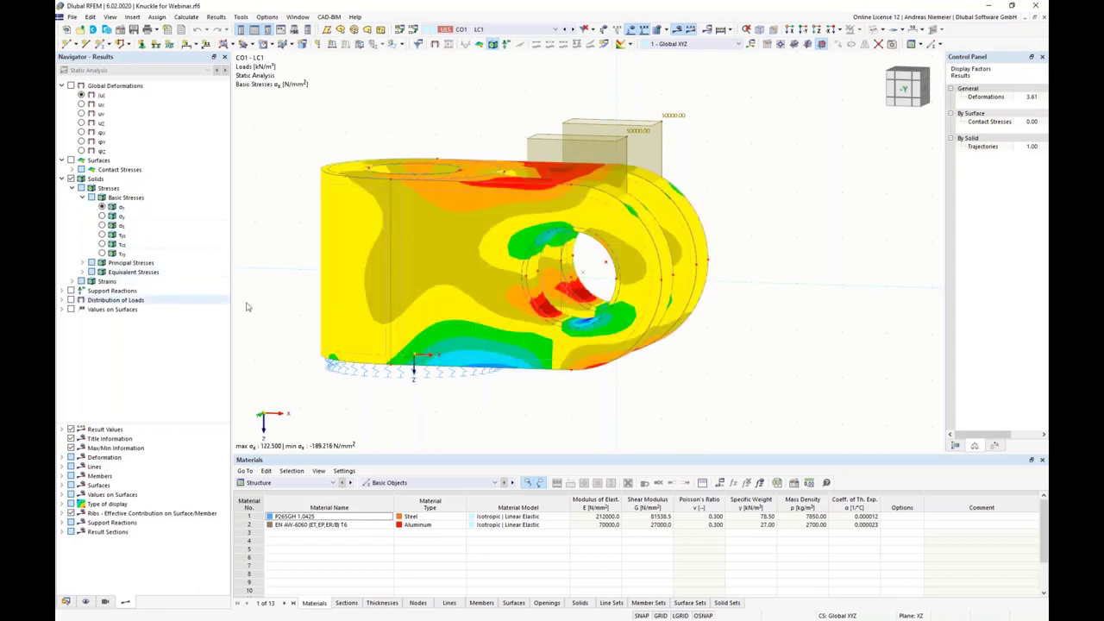
ctrl+middle_drag(295, 239, 525, 340)
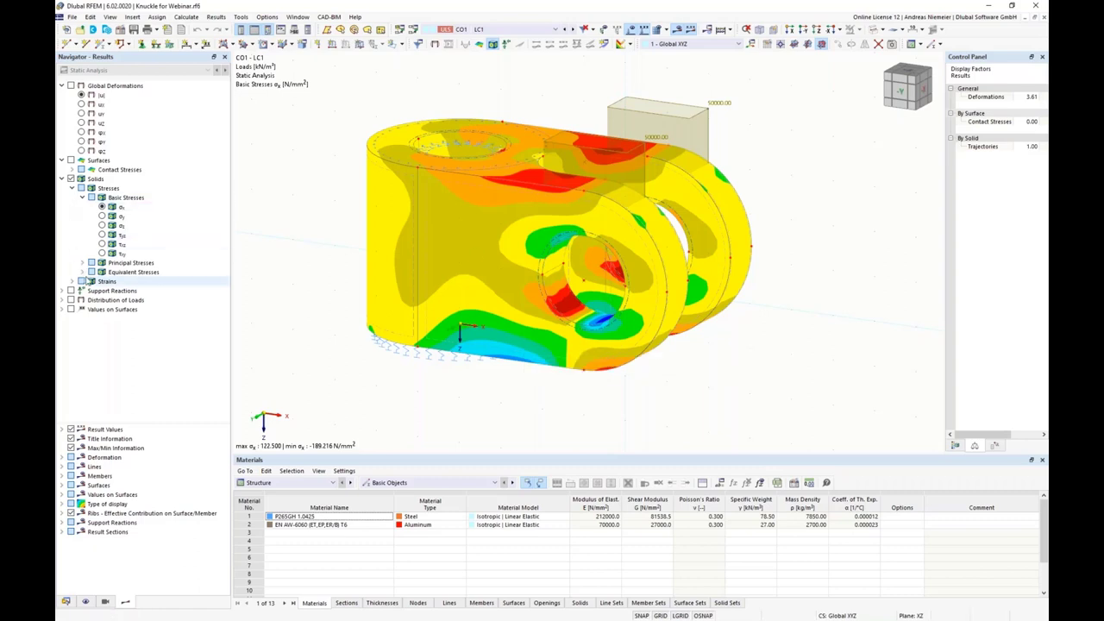
click(73, 281)
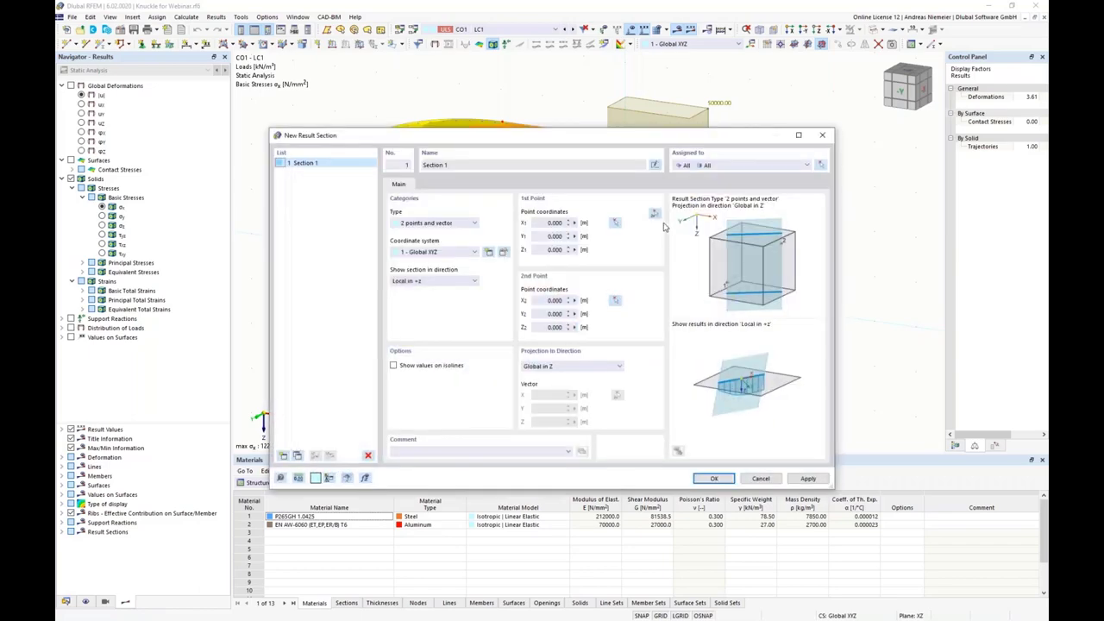
Create a result section through points (0.060, 0.020, -0.020) and (0.060, -0.020, -0.020) m with projection Global in X.
click(655, 214)
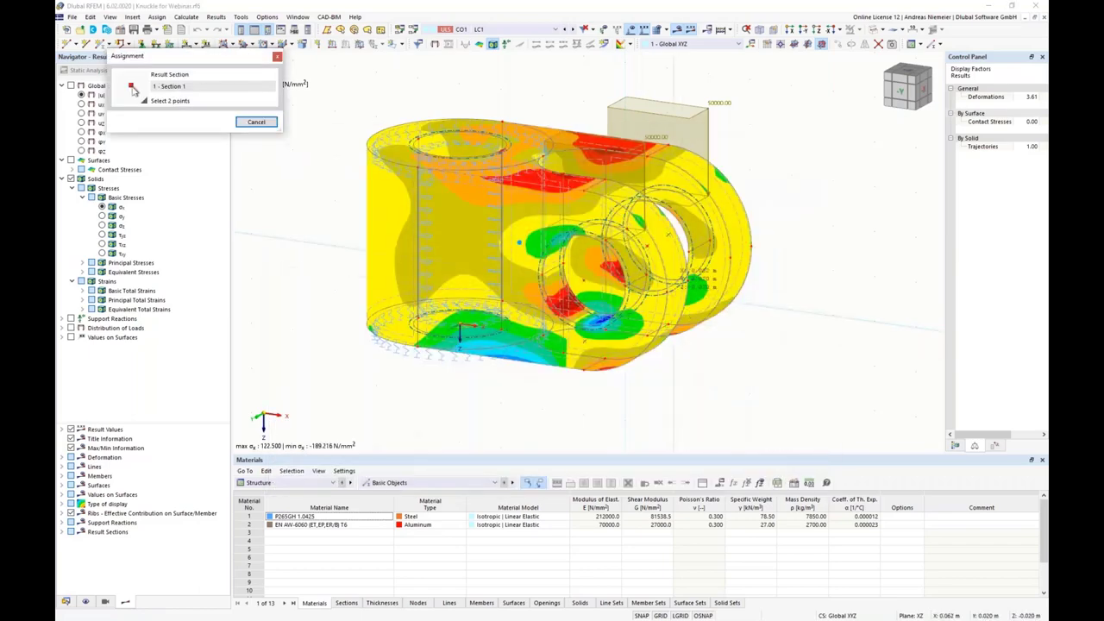
click(725, 259)
click(695, 389)
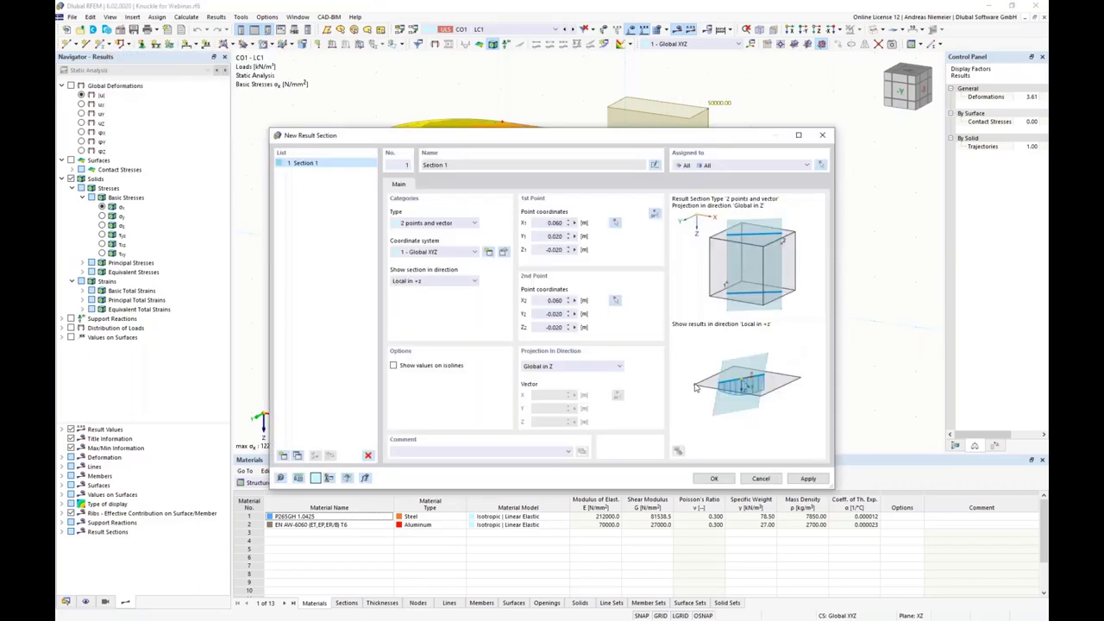
click(578, 368)
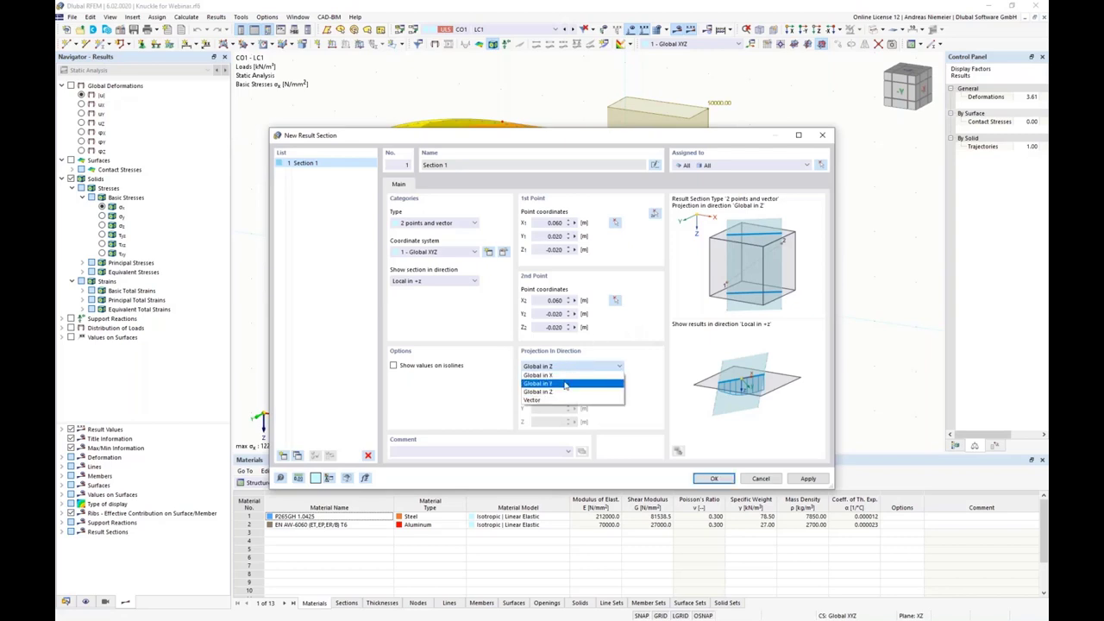
click(552, 375)
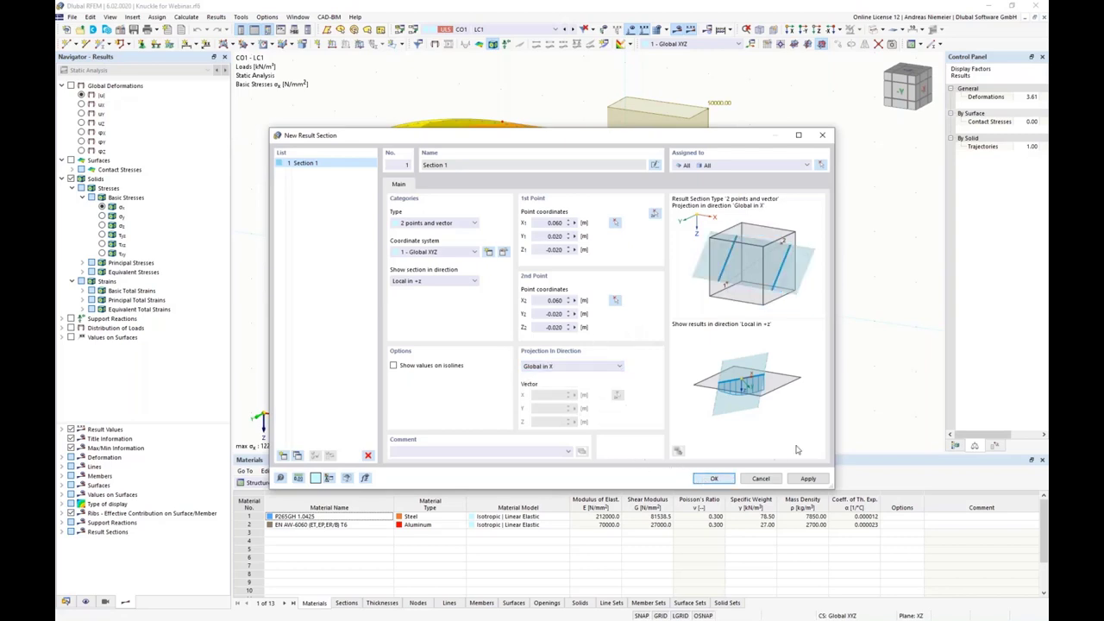
click(714, 478)
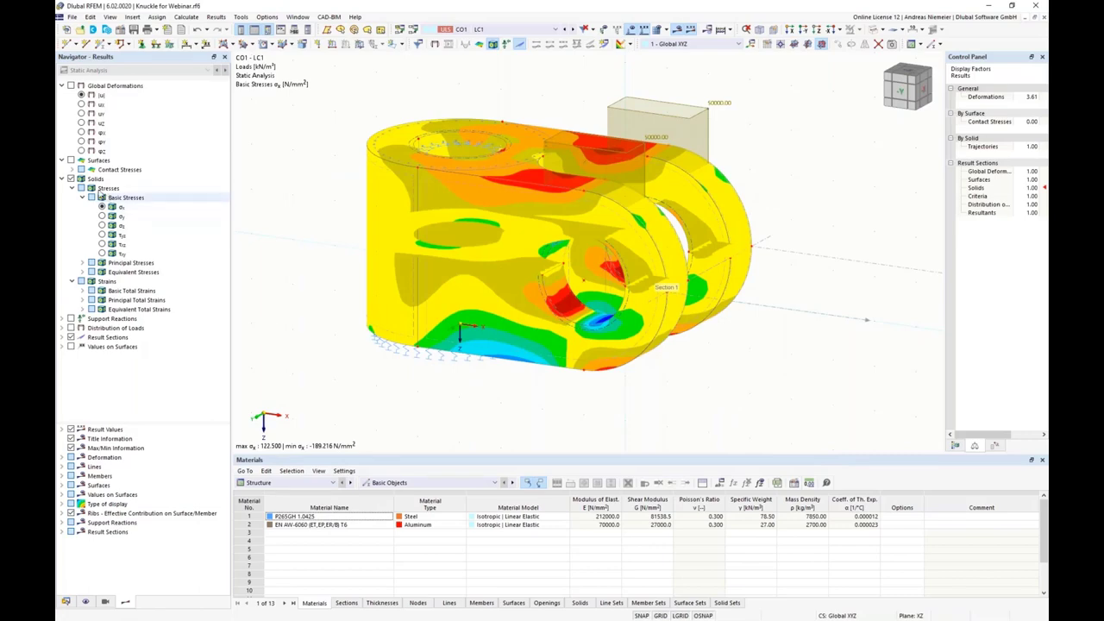
Hide the solid results to show displacements only on the result section, and switch to load combination CO2.
click(71, 178)
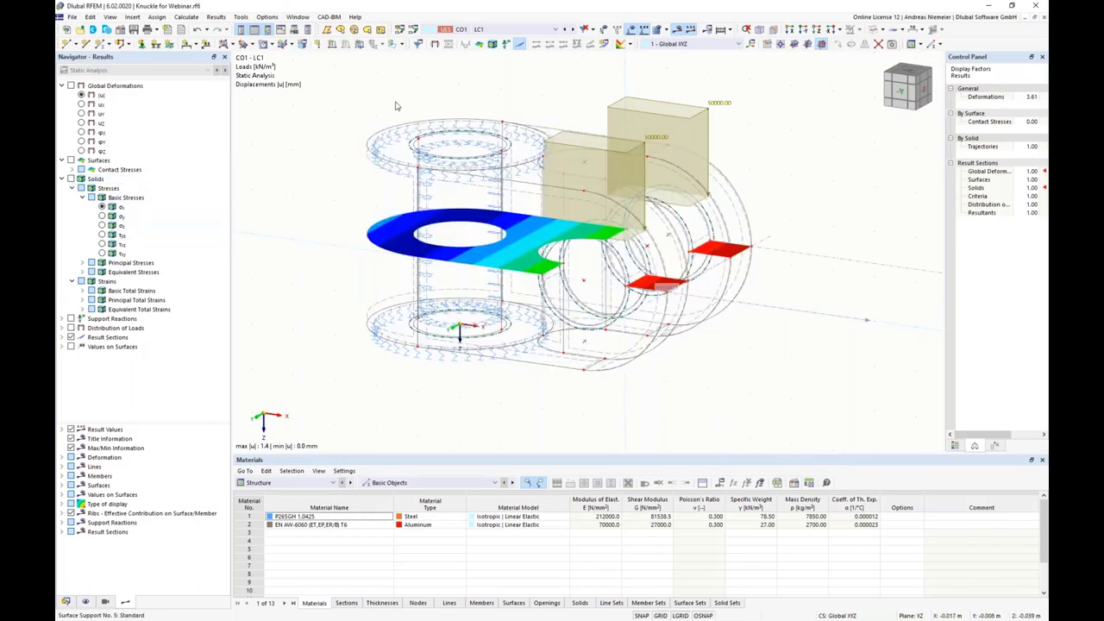
ctrl+middle_drag(382, 106, 335, 147)
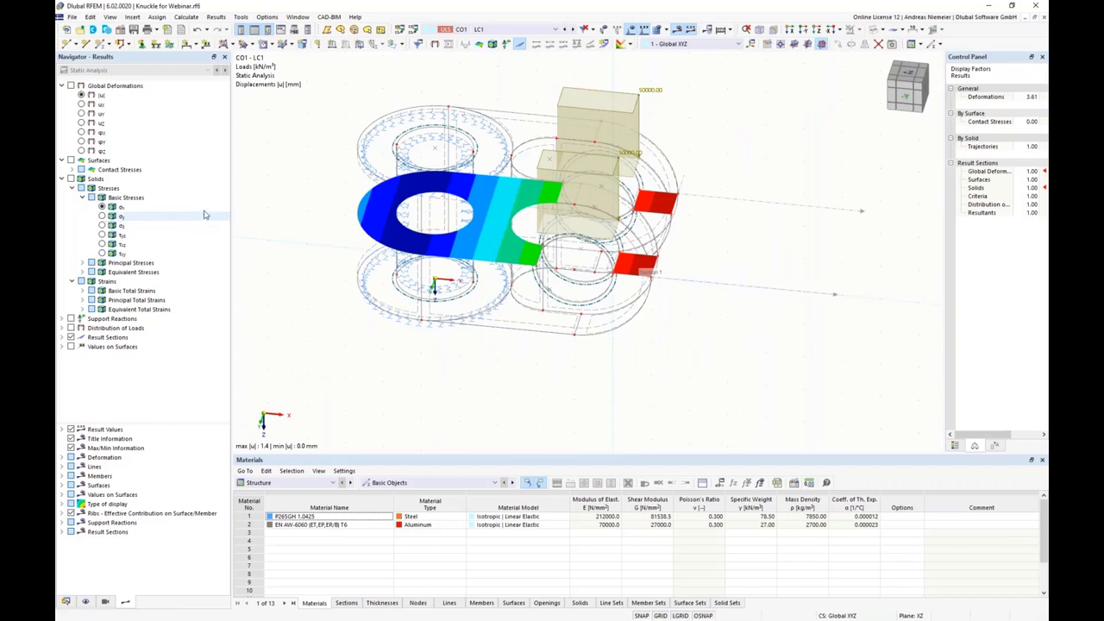
click(462, 32)
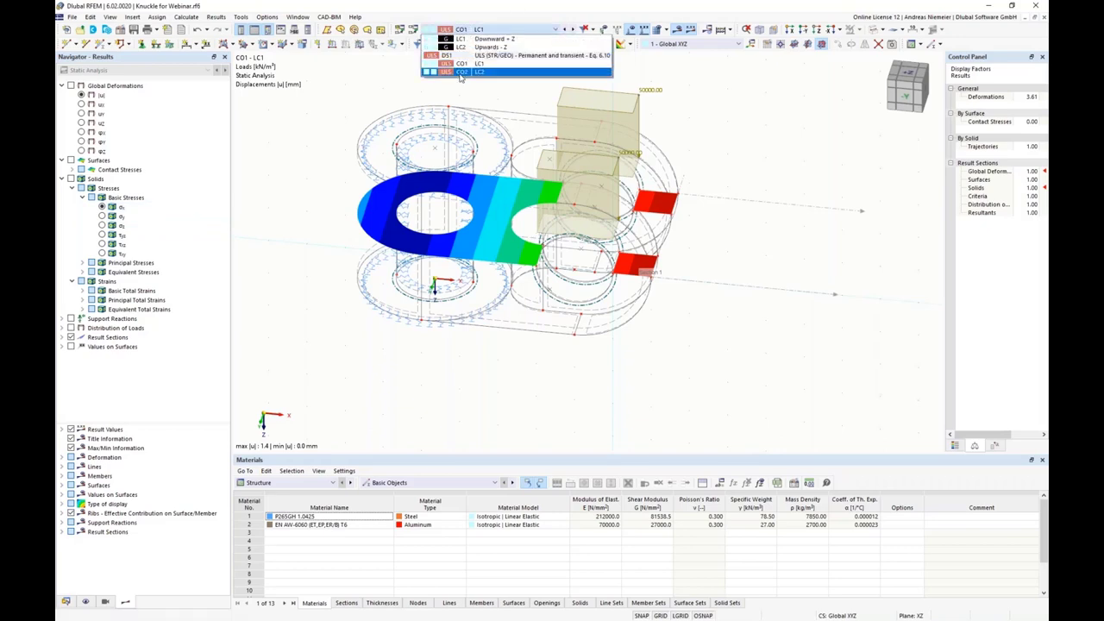
click(461, 73)
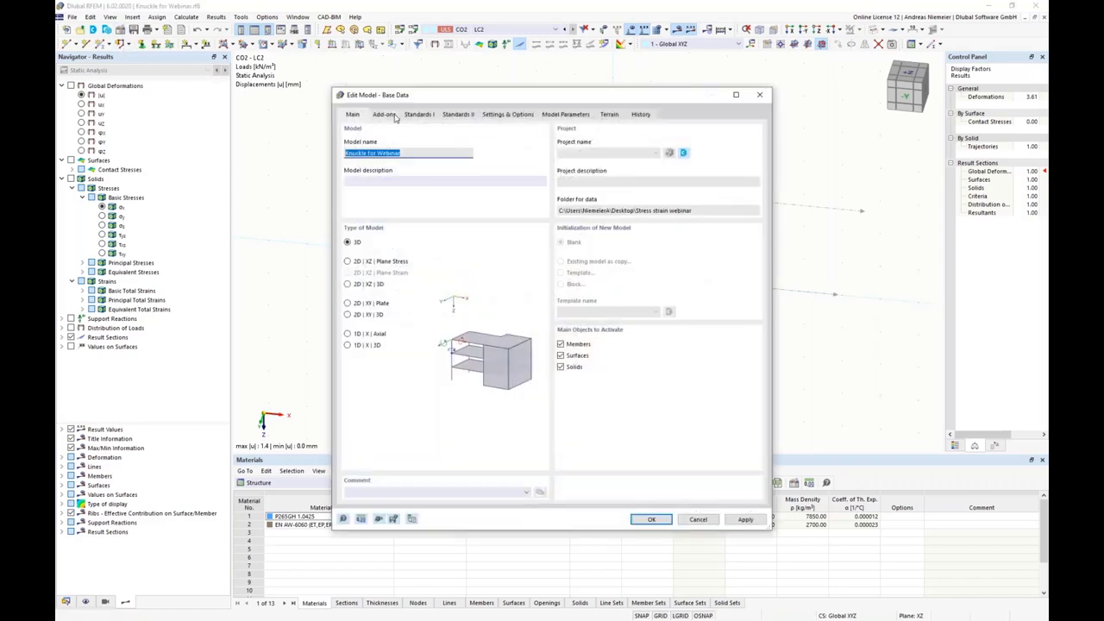
Check the model's activated add-ons and whether design situation DS1 is activated for Stress-Strain Analysis.
click(385, 114)
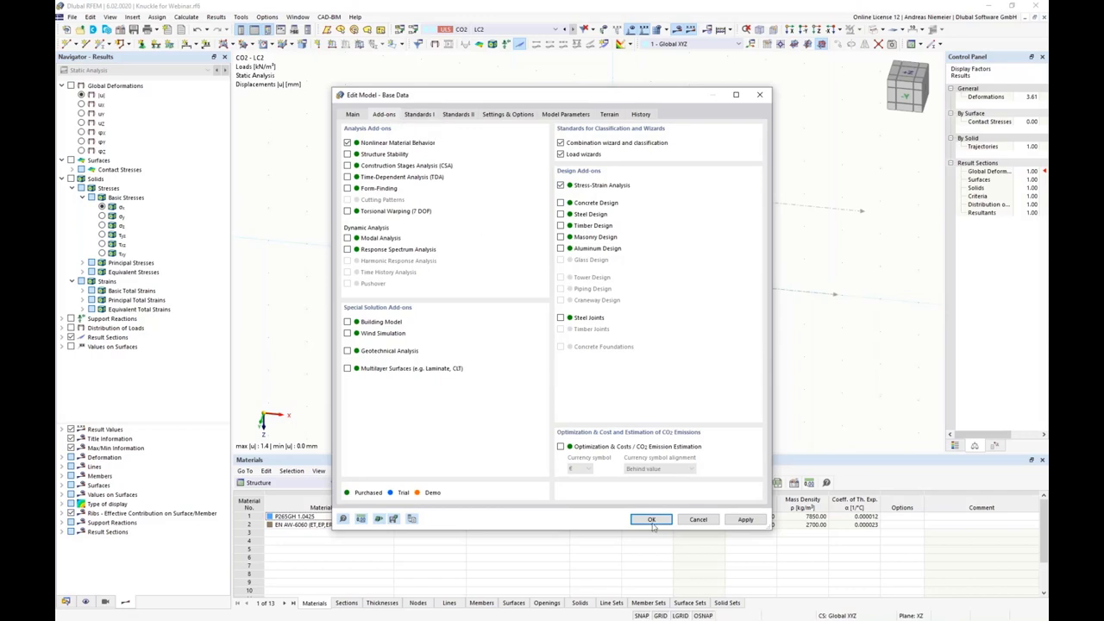
click(703, 517)
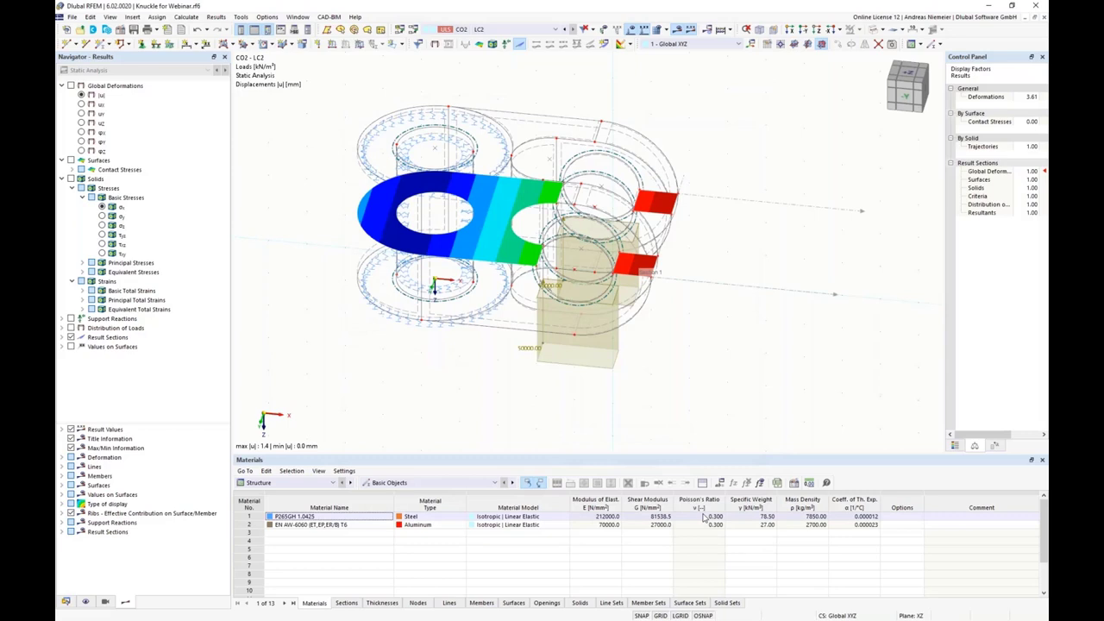
click(412, 44)
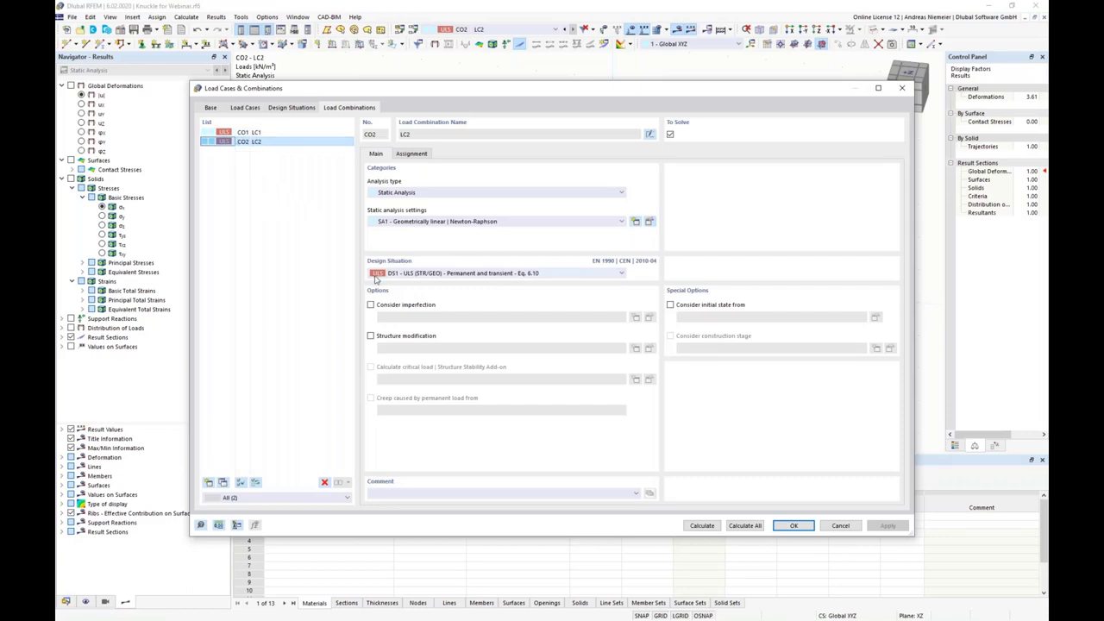
click(293, 108)
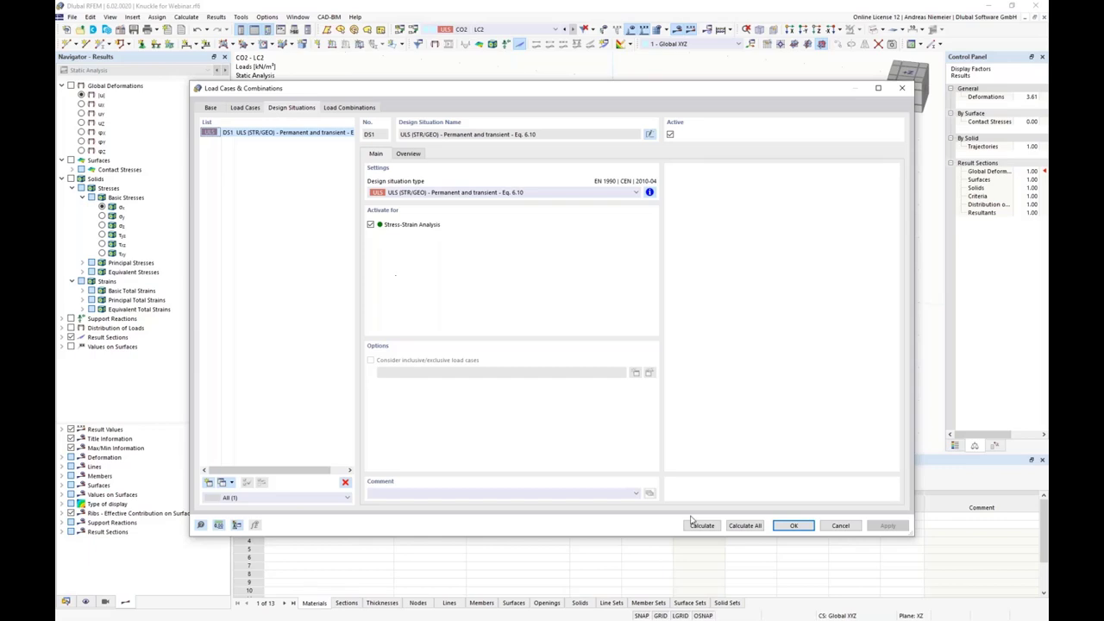
click(793, 526)
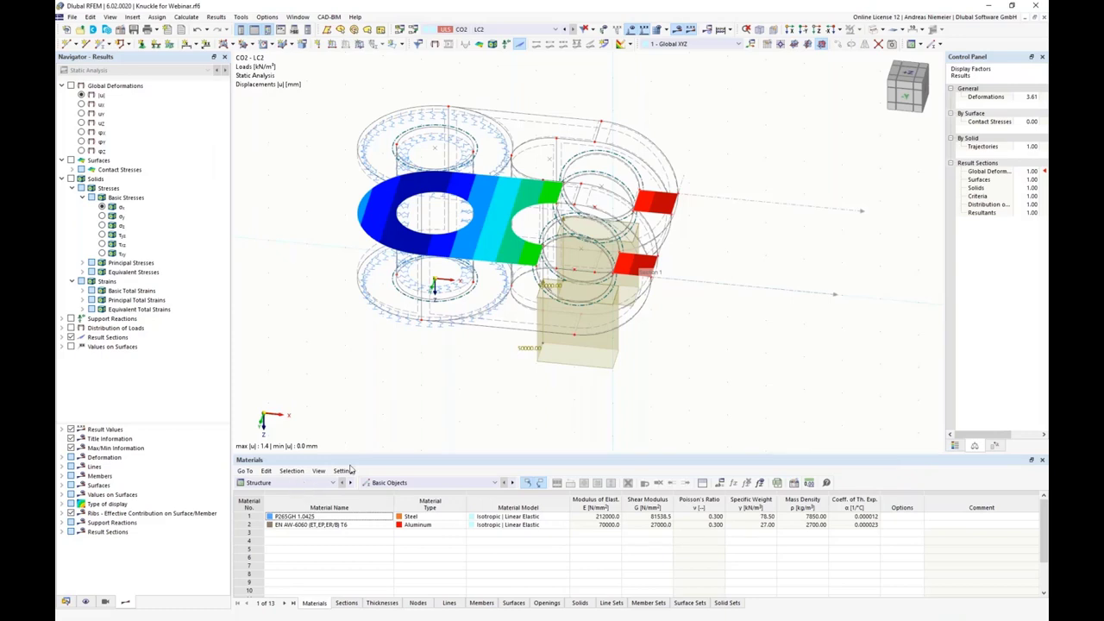
Calculate the Stress-Strain Analysis for design situation DS1 and return its tables to Input Data.
click(259, 482)
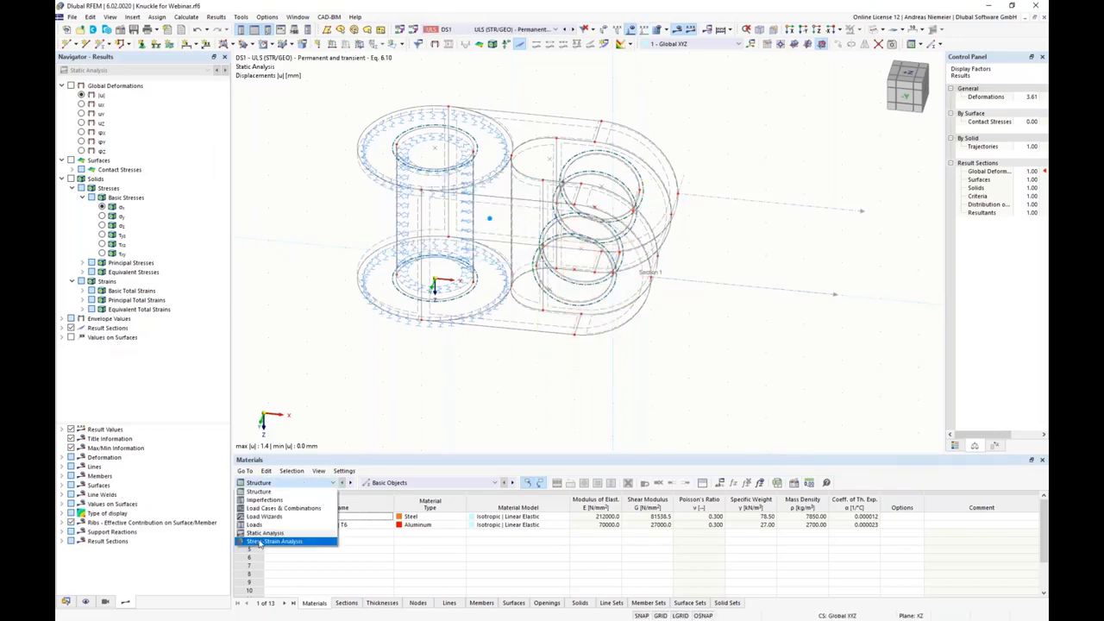
click(261, 544)
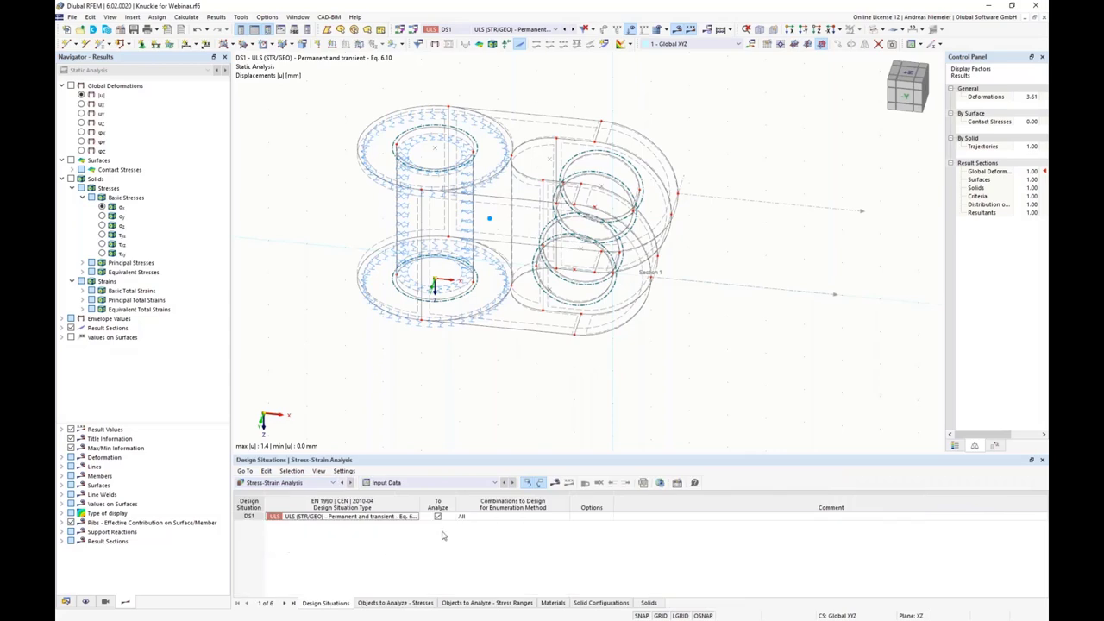
click(556, 486)
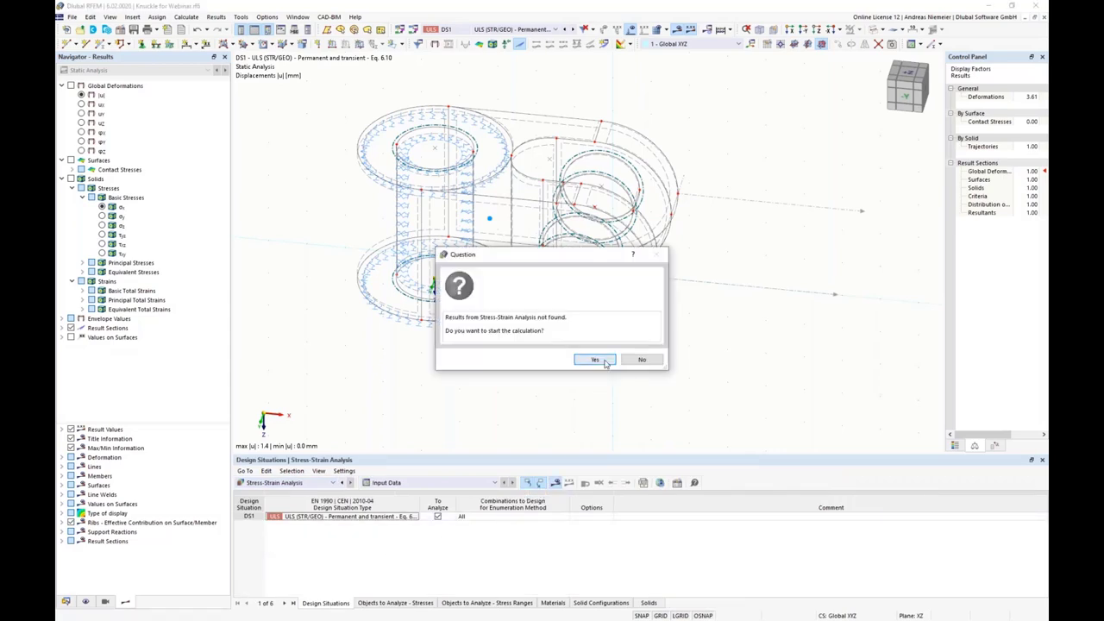
click(595, 361)
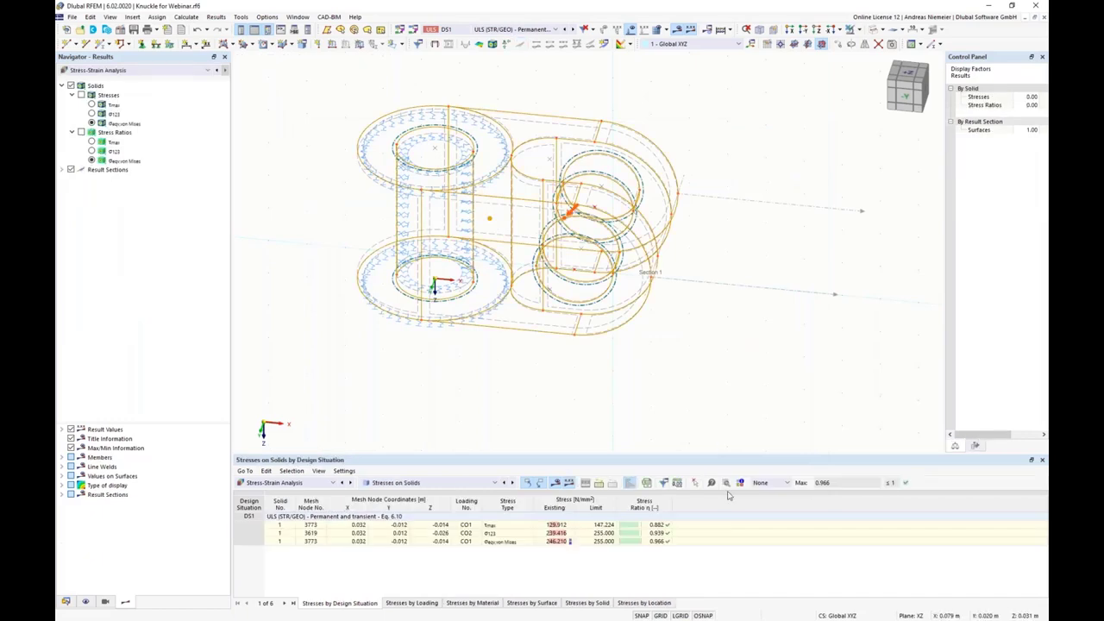
click(404, 485)
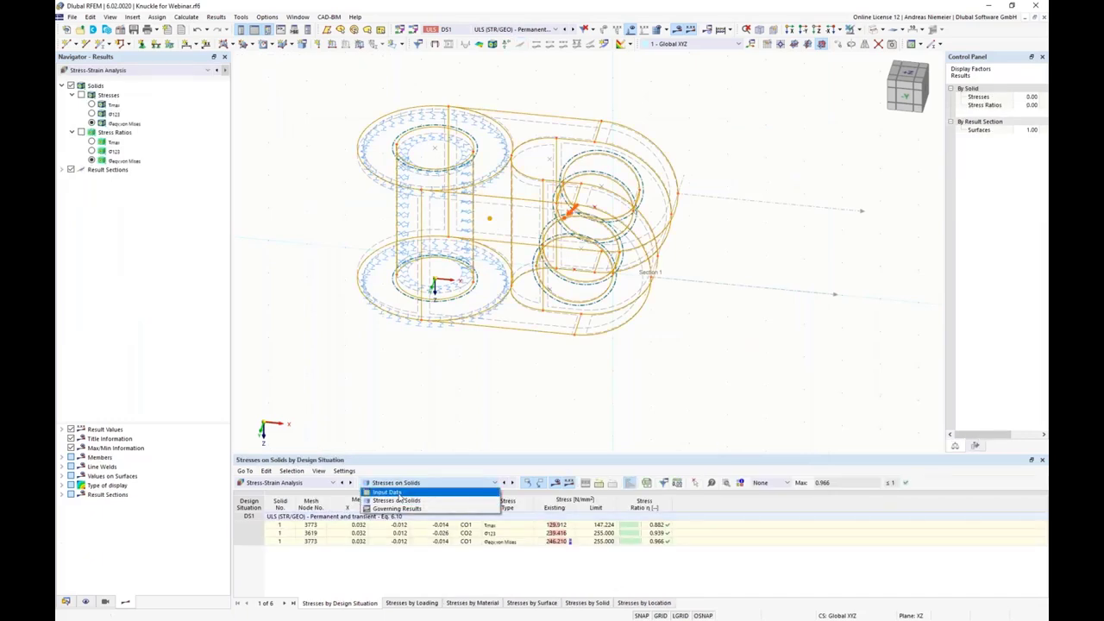
click(390, 491)
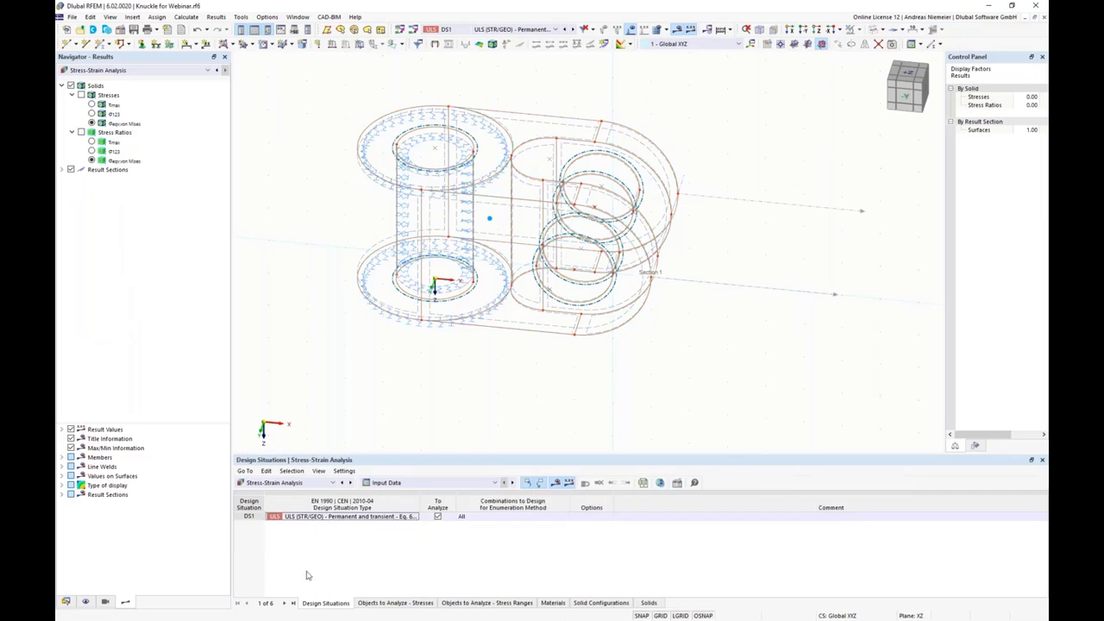
Check which object types are selected under Objects to Analyze - Stresses, keeping all solids included.
click(390, 604)
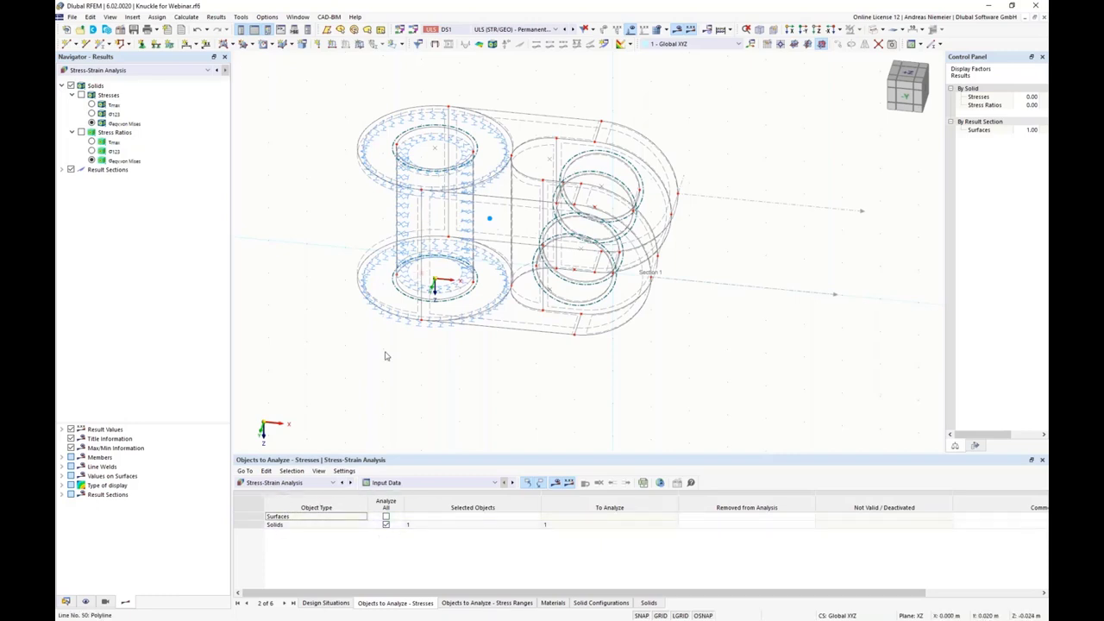
click(386, 525)
click(386, 524)
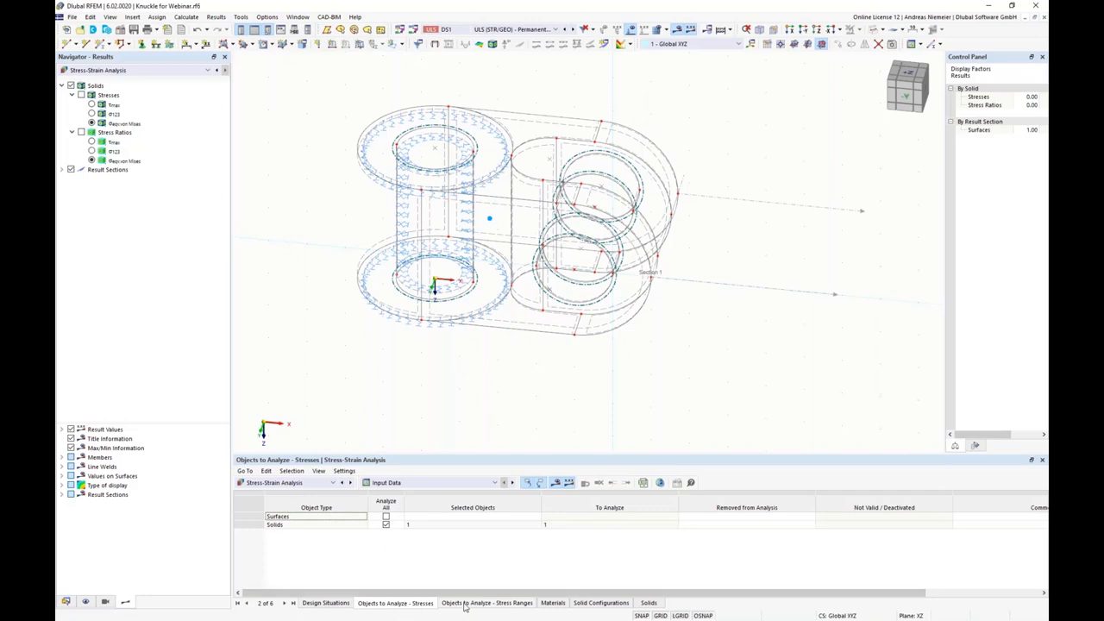
Open the Default solid configuration and exclude the σ123 and τmax stresses, leaving only σeqv,von Mises to calculate.
click(592, 603)
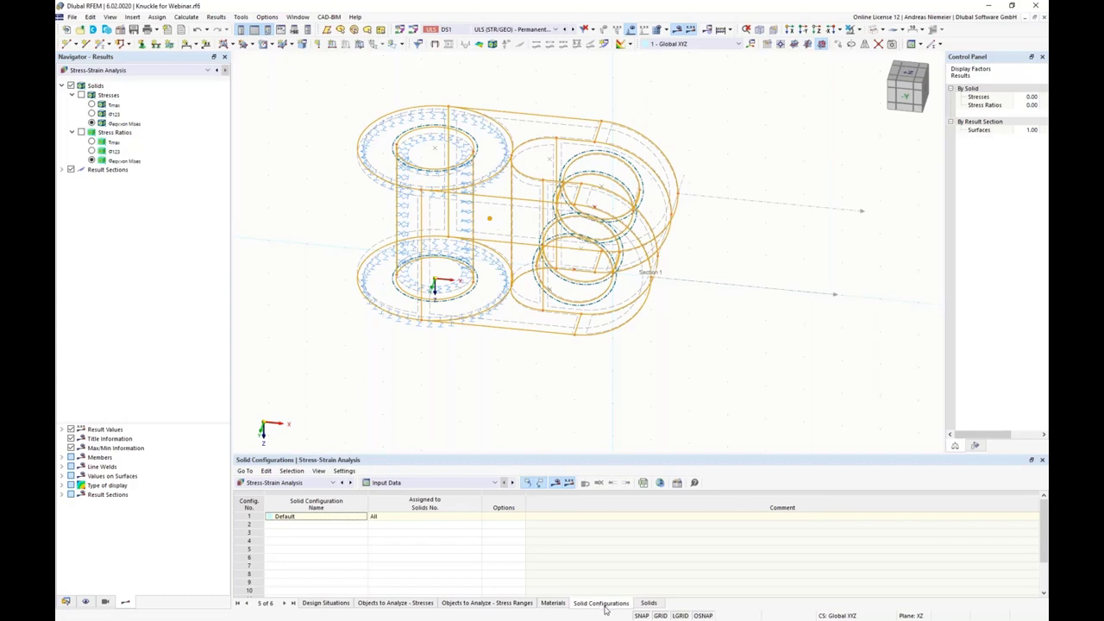
click(677, 485)
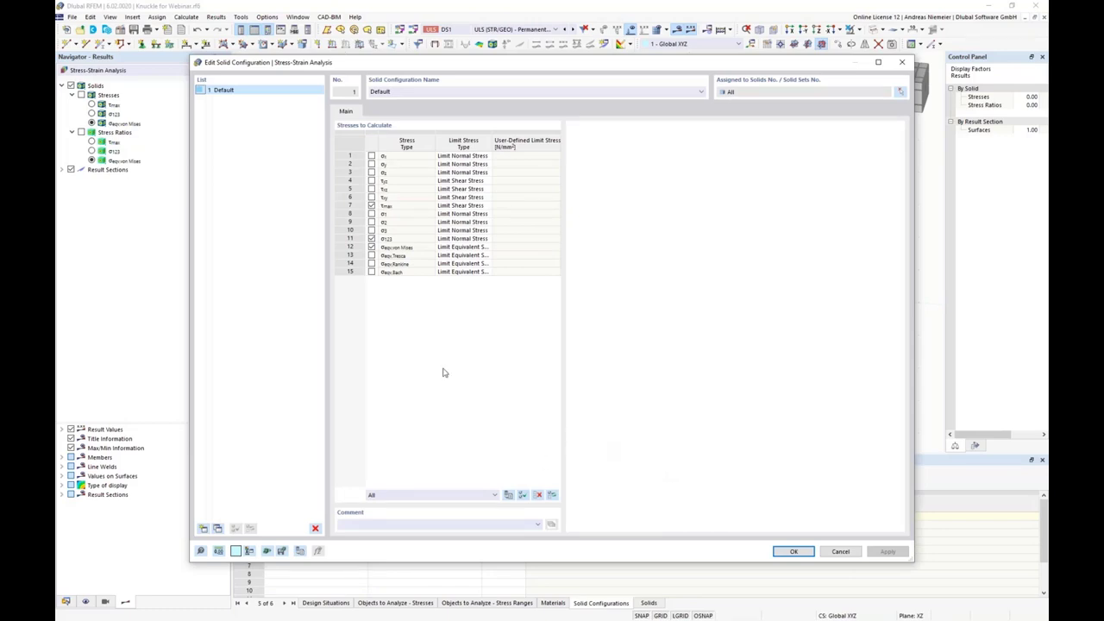
click(372, 239)
click(372, 207)
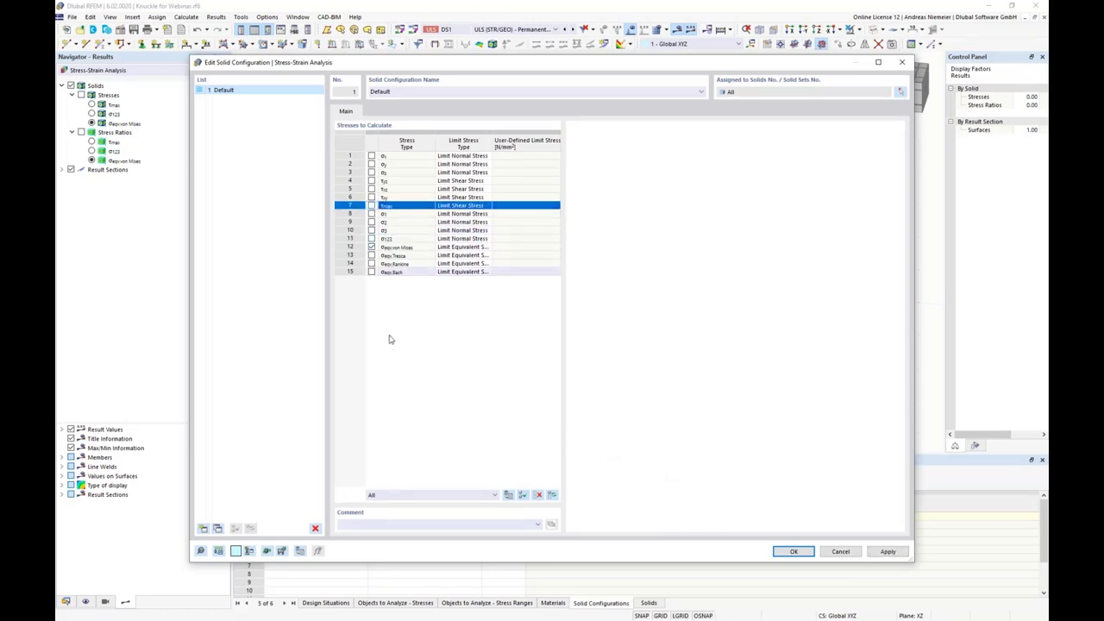
Review the limit stress types for σeqv,von Mises, keep Limit Equivalent Stress, and save the configuration, accepting deletion of the Stress-Strain Analysis results.
click(463, 247)
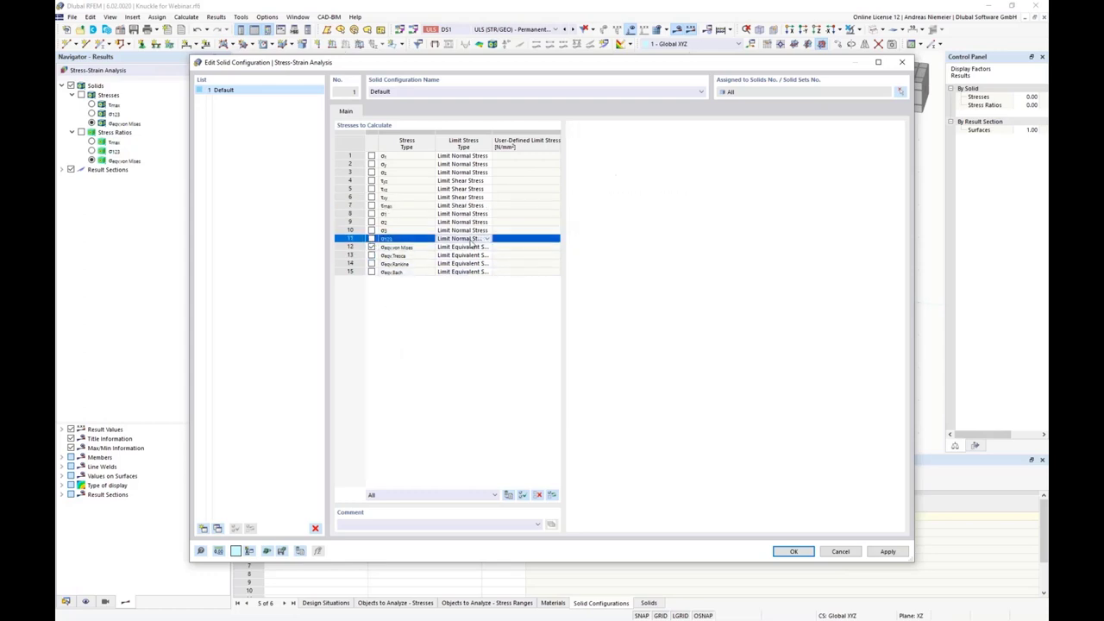
click(486, 248)
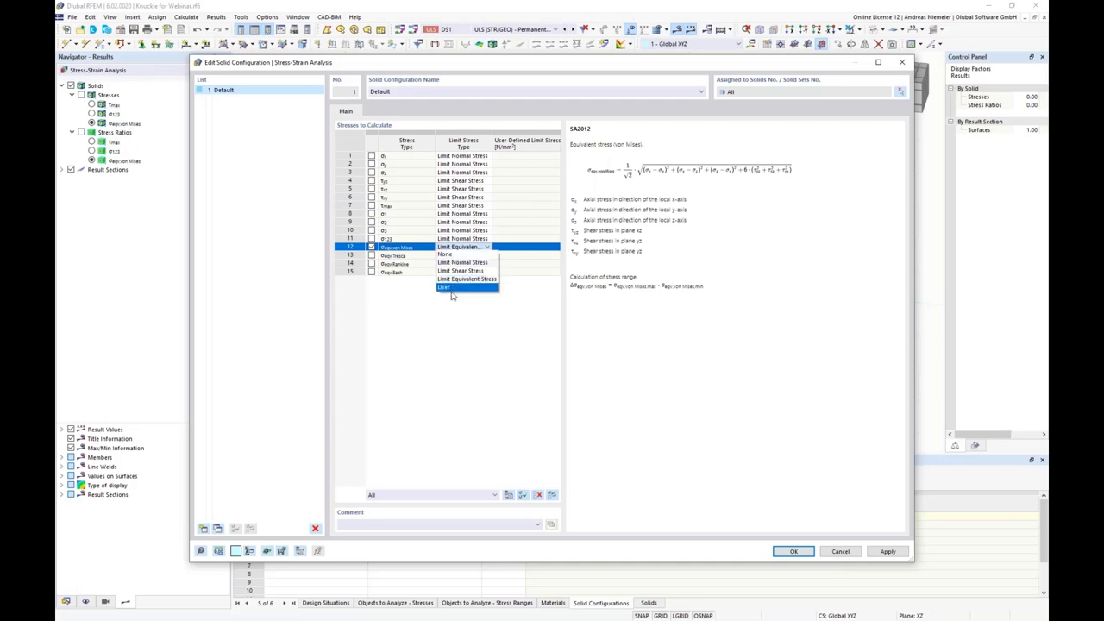
click(488, 250)
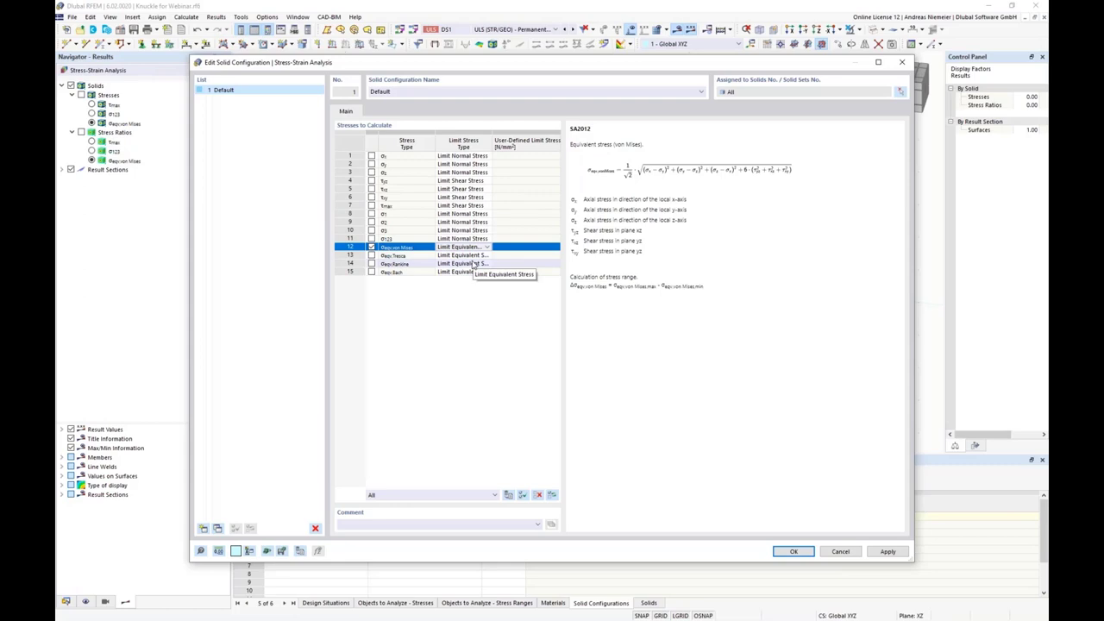
click(780, 550)
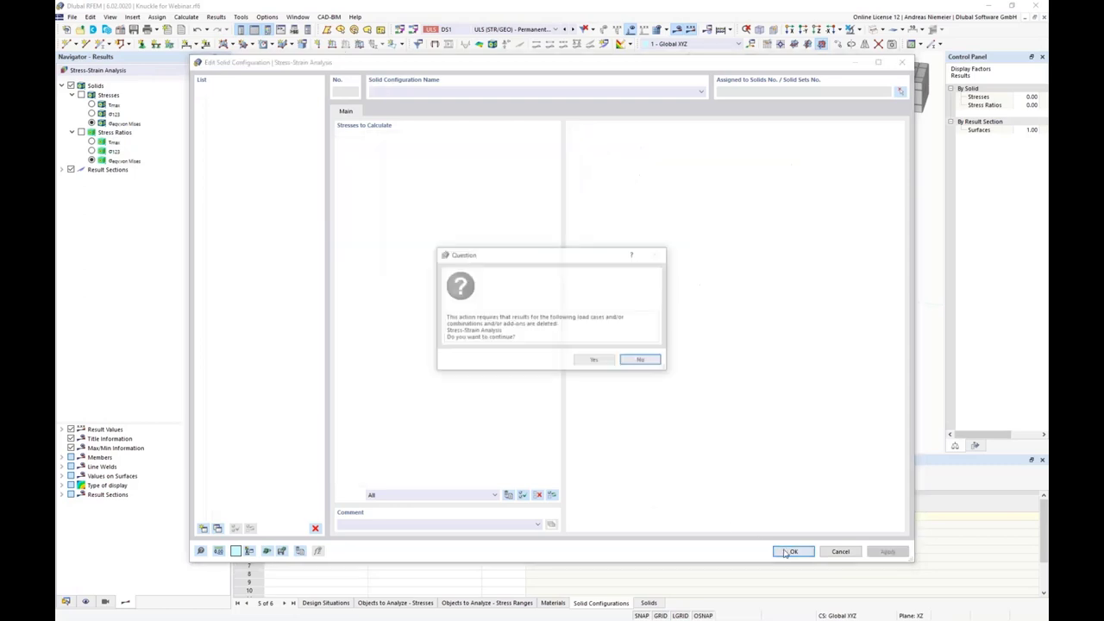
click(594, 360)
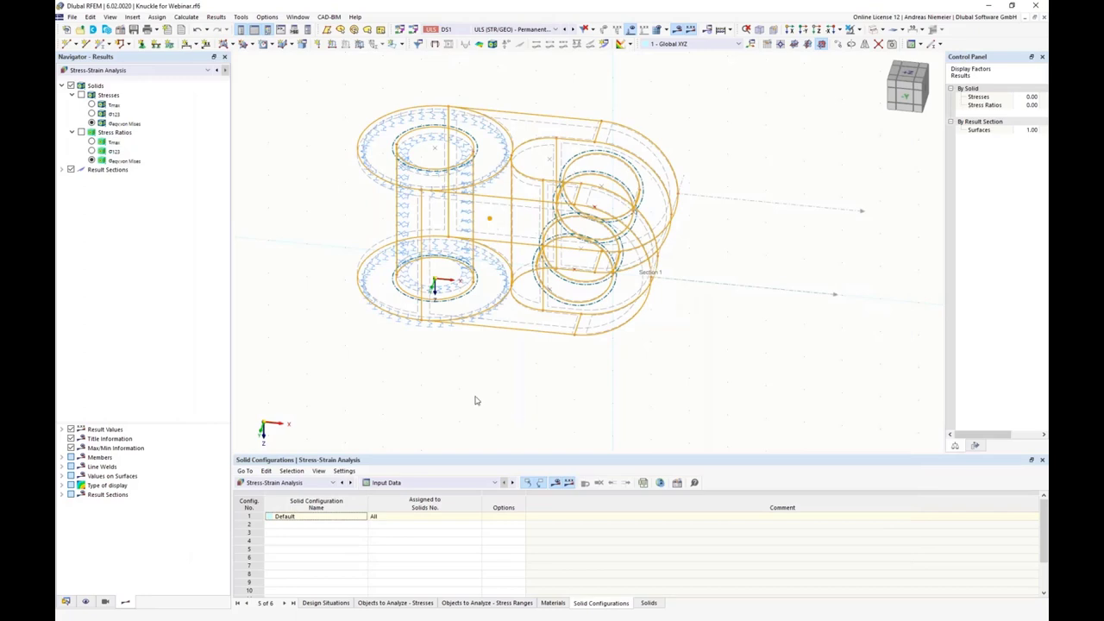
Include all solids in the stress range analysis and recalculate the Stress-Strain Analysis.
click(480, 603)
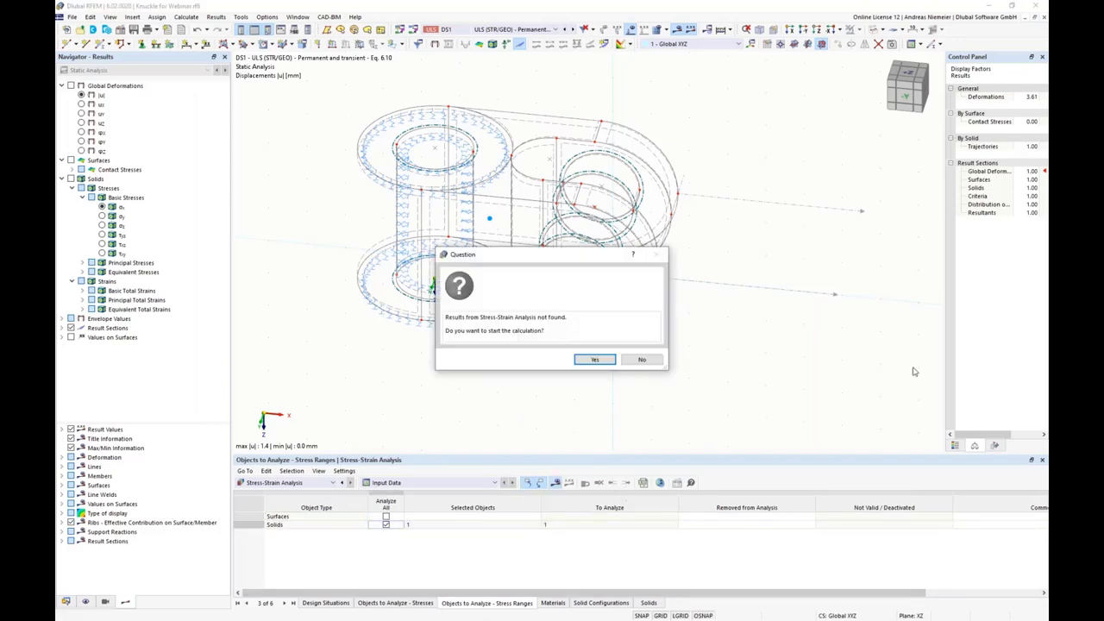
click(591, 359)
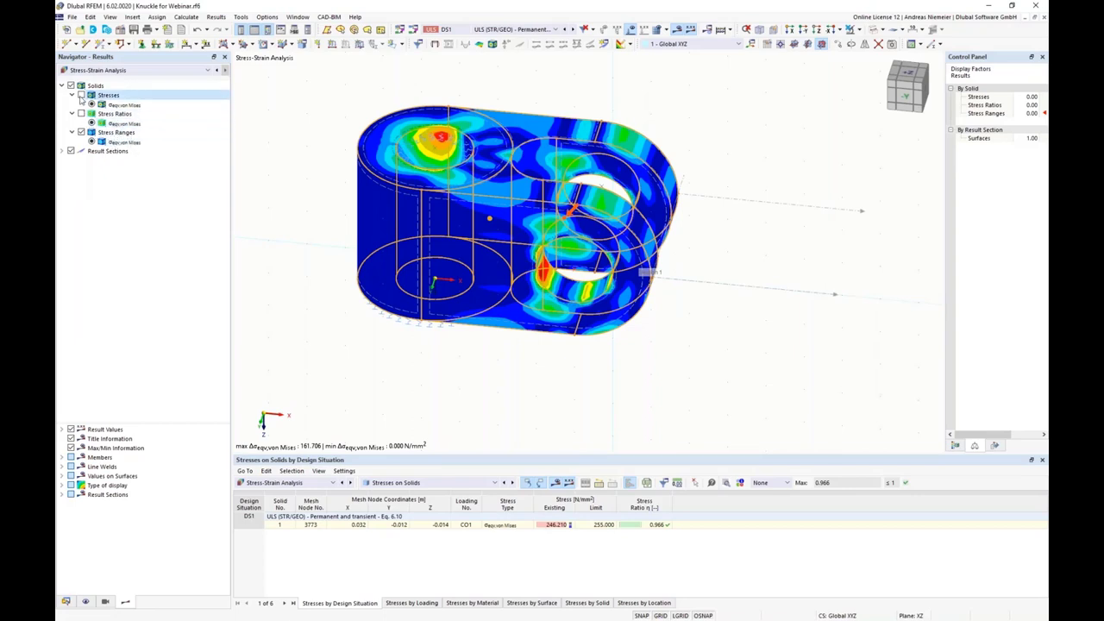
Display the σeqv,von Mises stresses on the solid and examine the area around the side hole up close.
click(81, 94)
middle_drag(625, 374, 616, 316)
scroll(661, 242, up, 4)
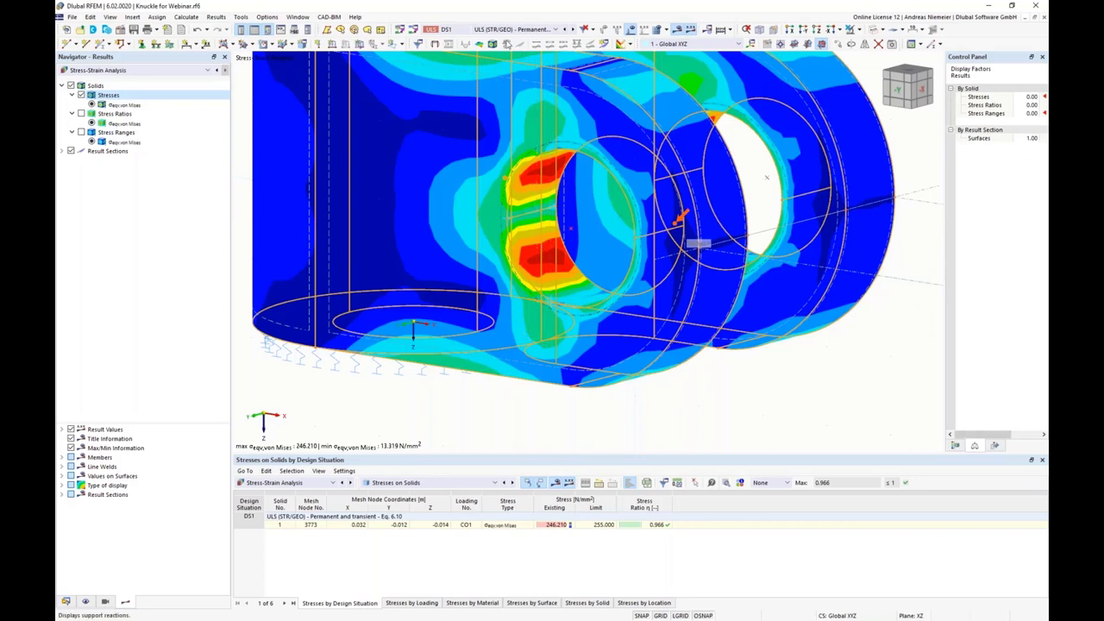
Review the load cases, design situation and load combinations available for displaying results, keeping DS1 selected.
click(509, 29)
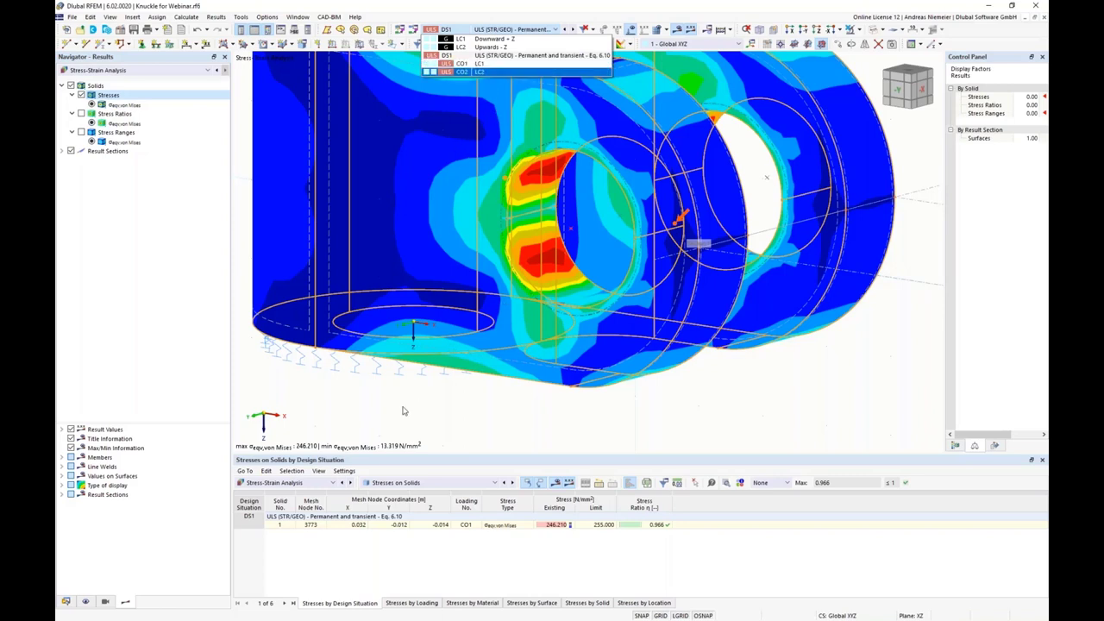
click(456, 181)
click(518, 29)
click(424, 438)
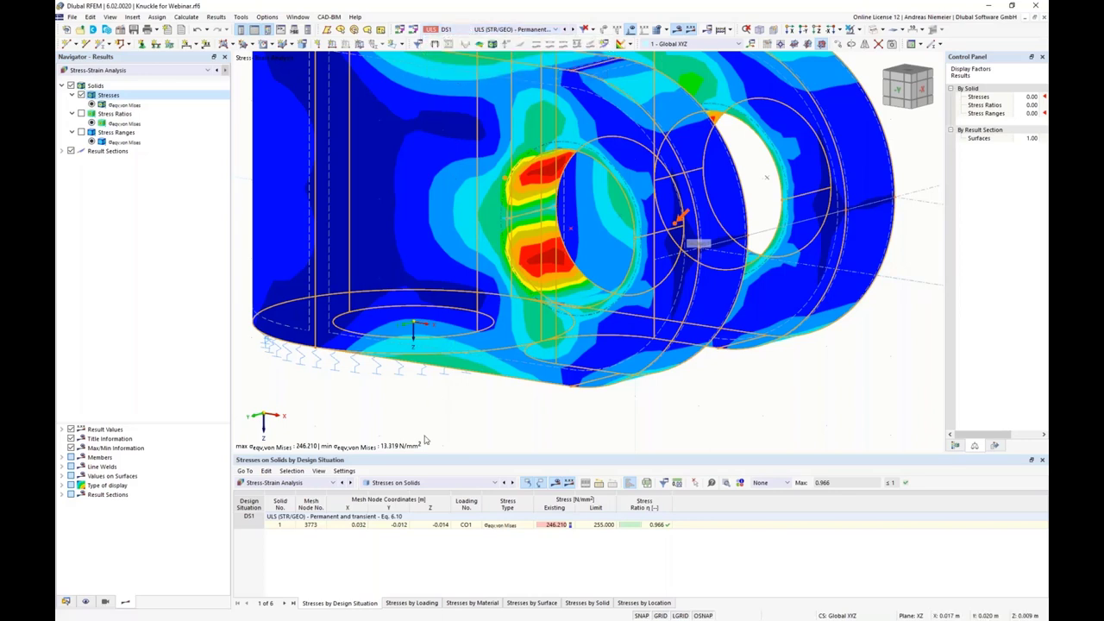
Display the von Mises stress ratios on the whole knuckle and inspect the existing stress, limit stress and stress ratio in the results table.
ctrl+middle_drag(425, 438, 332, 449)
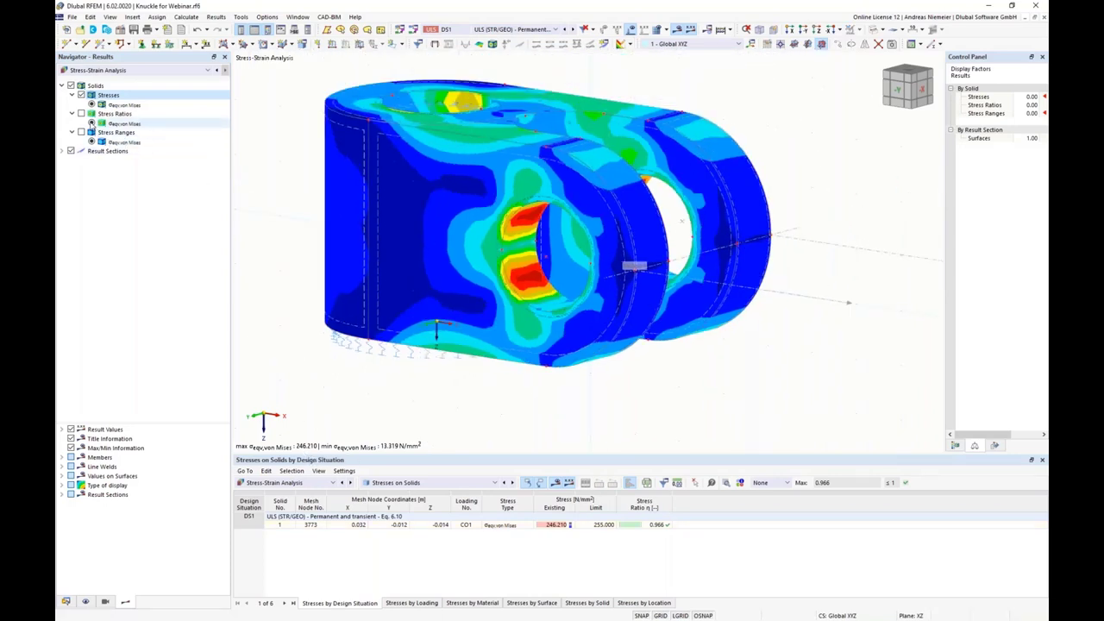
click(81, 113)
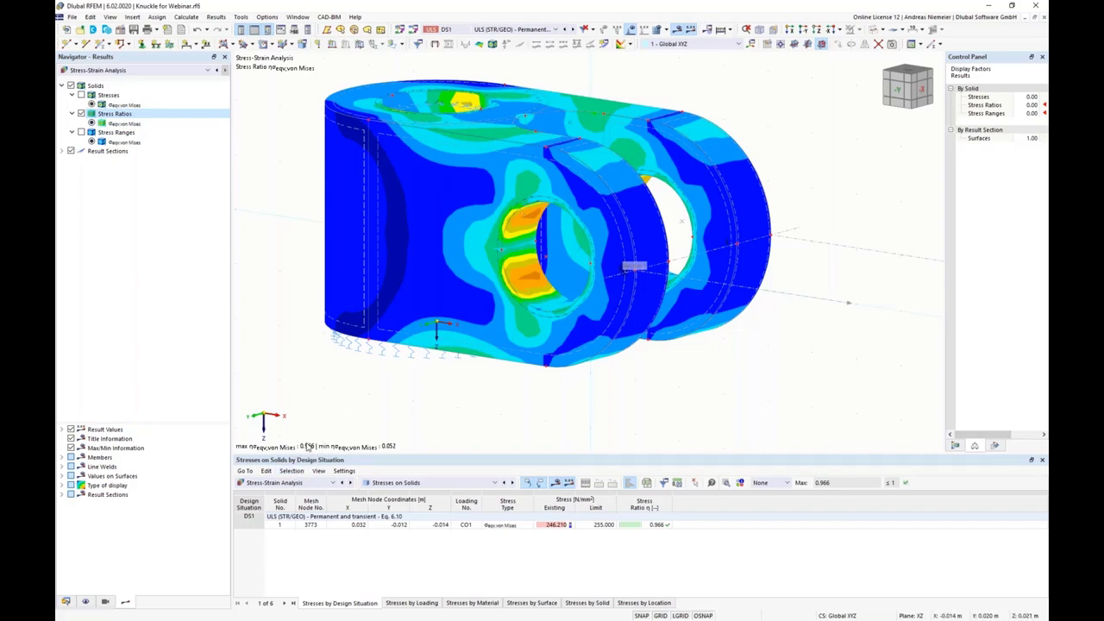
click(556, 524)
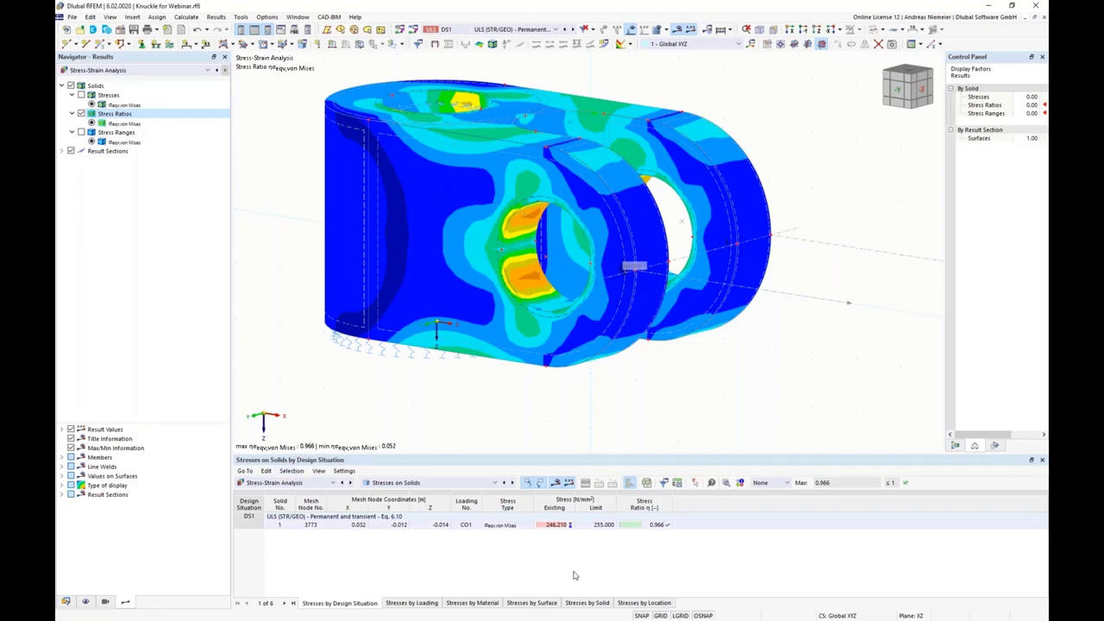
click(605, 525)
click(650, 525)
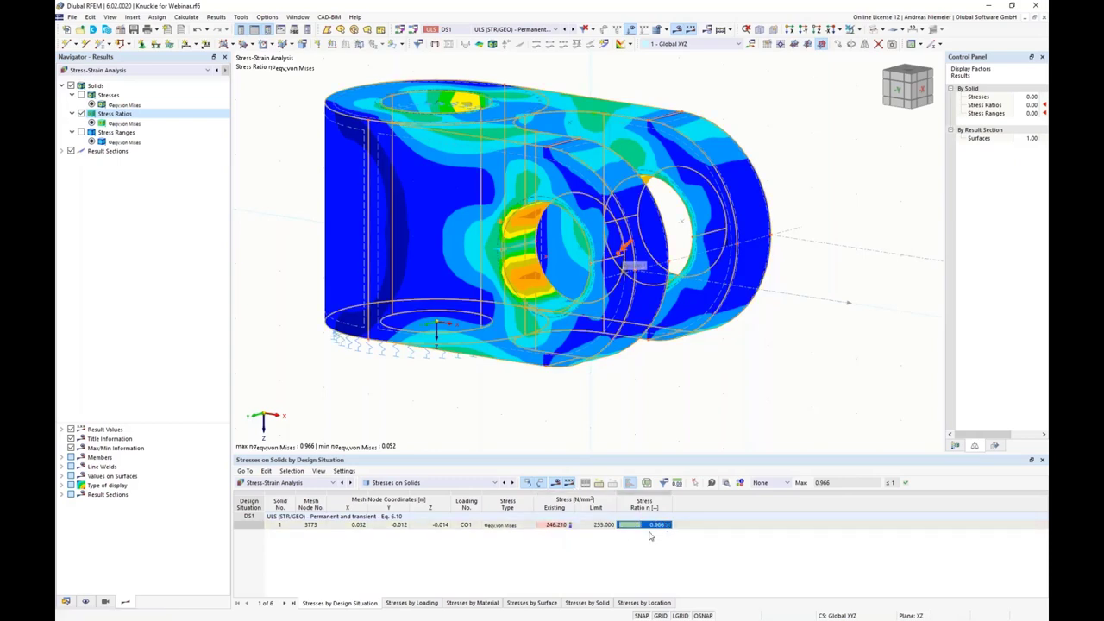